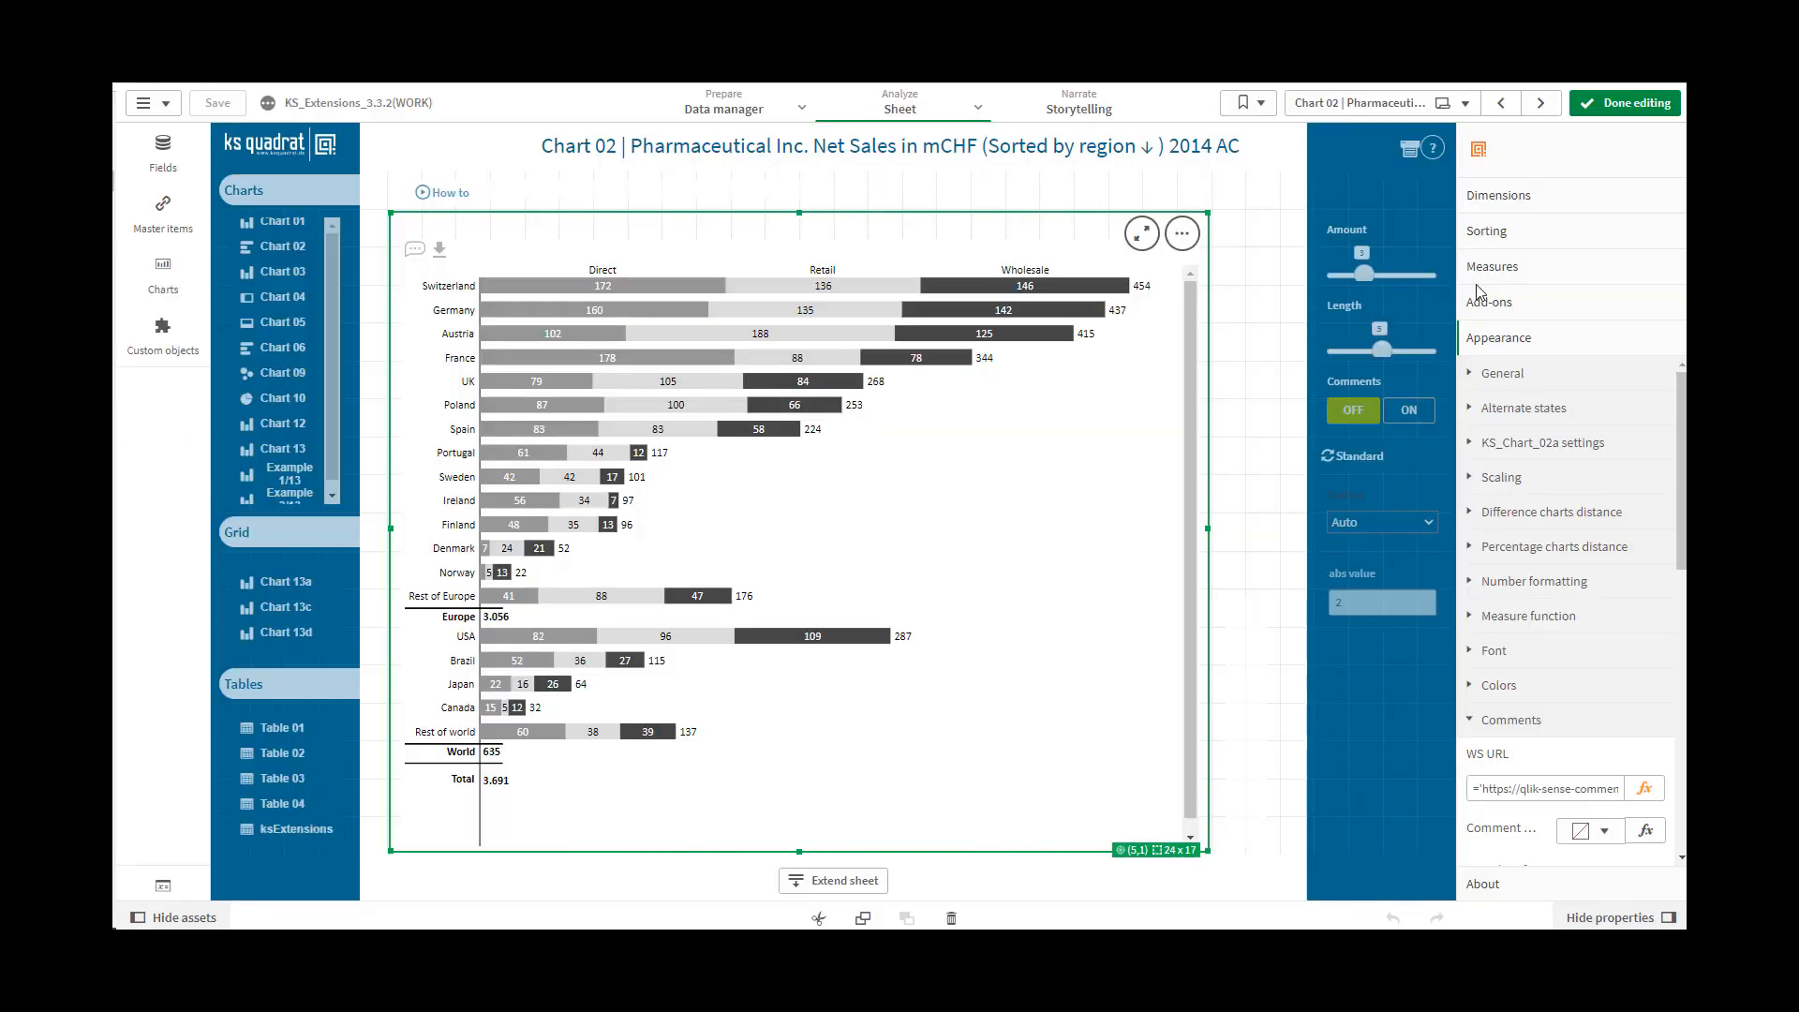
Review the chart's Category and Subcategory dimension settings, expanding and collapsing each one
{"action": "left_click", "coordinate": [1481, 197]}
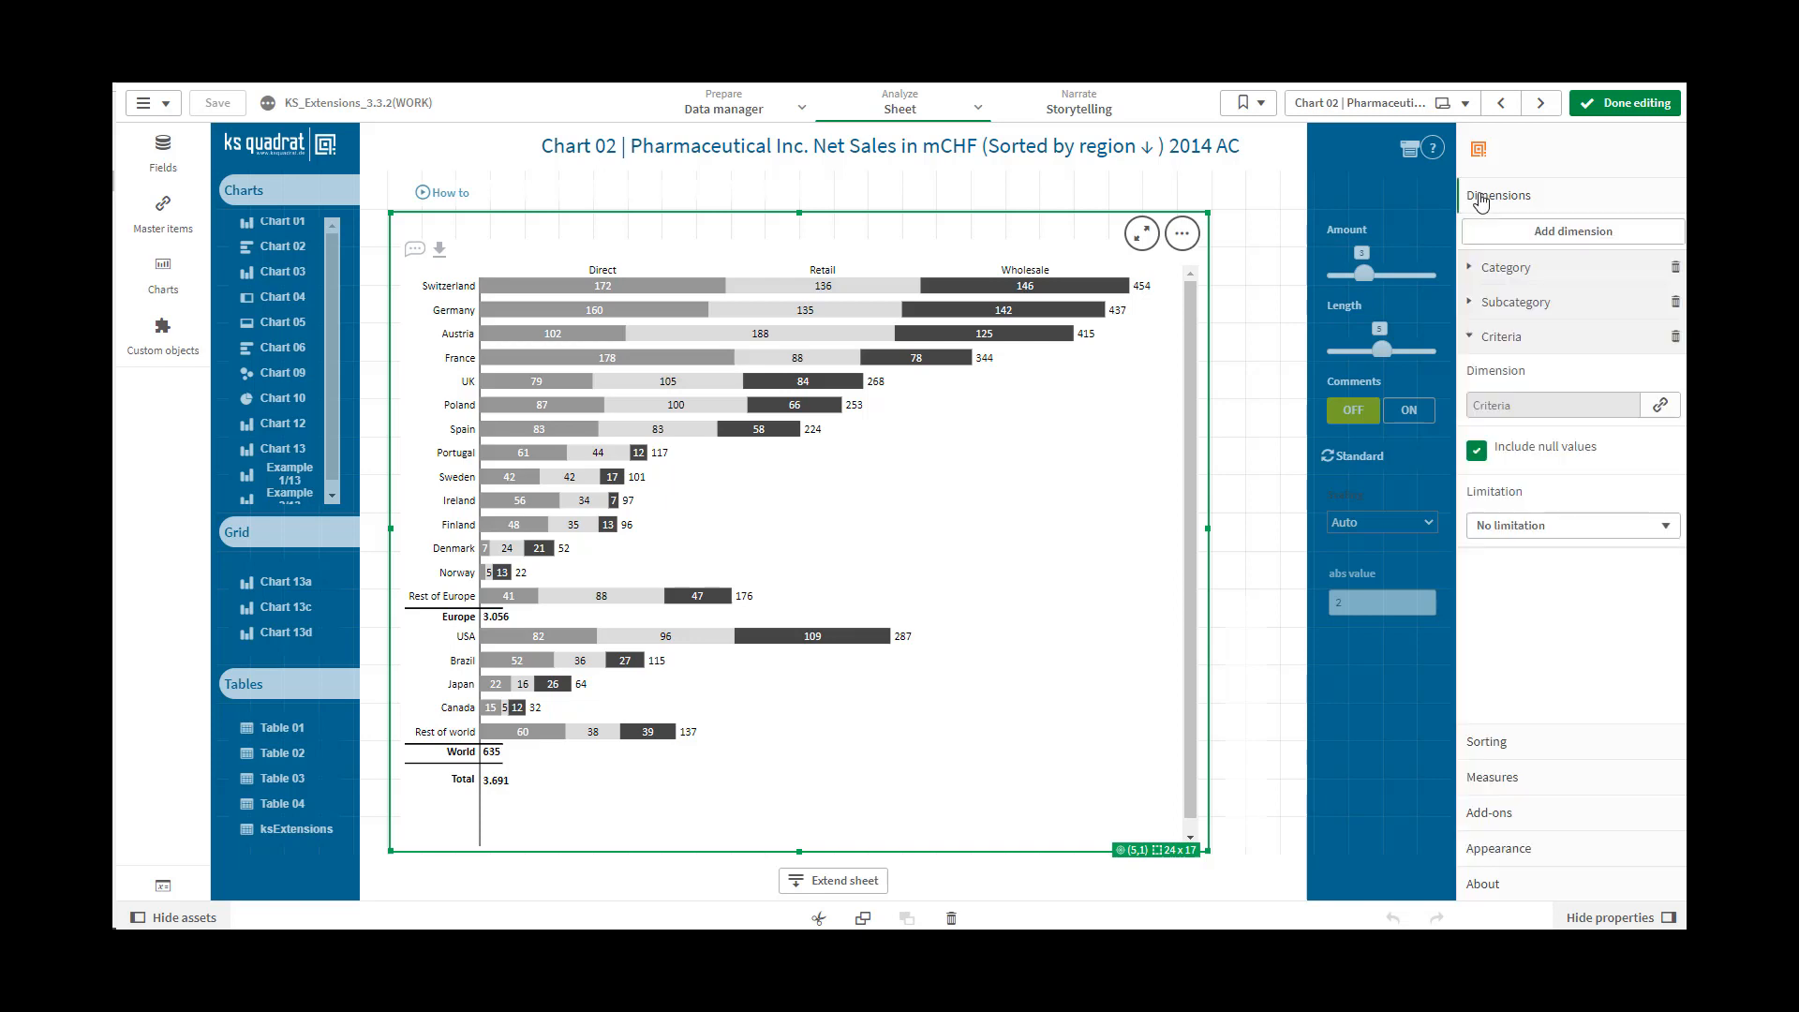
{"action": "left_click", "coordinate": [1469, 269]}
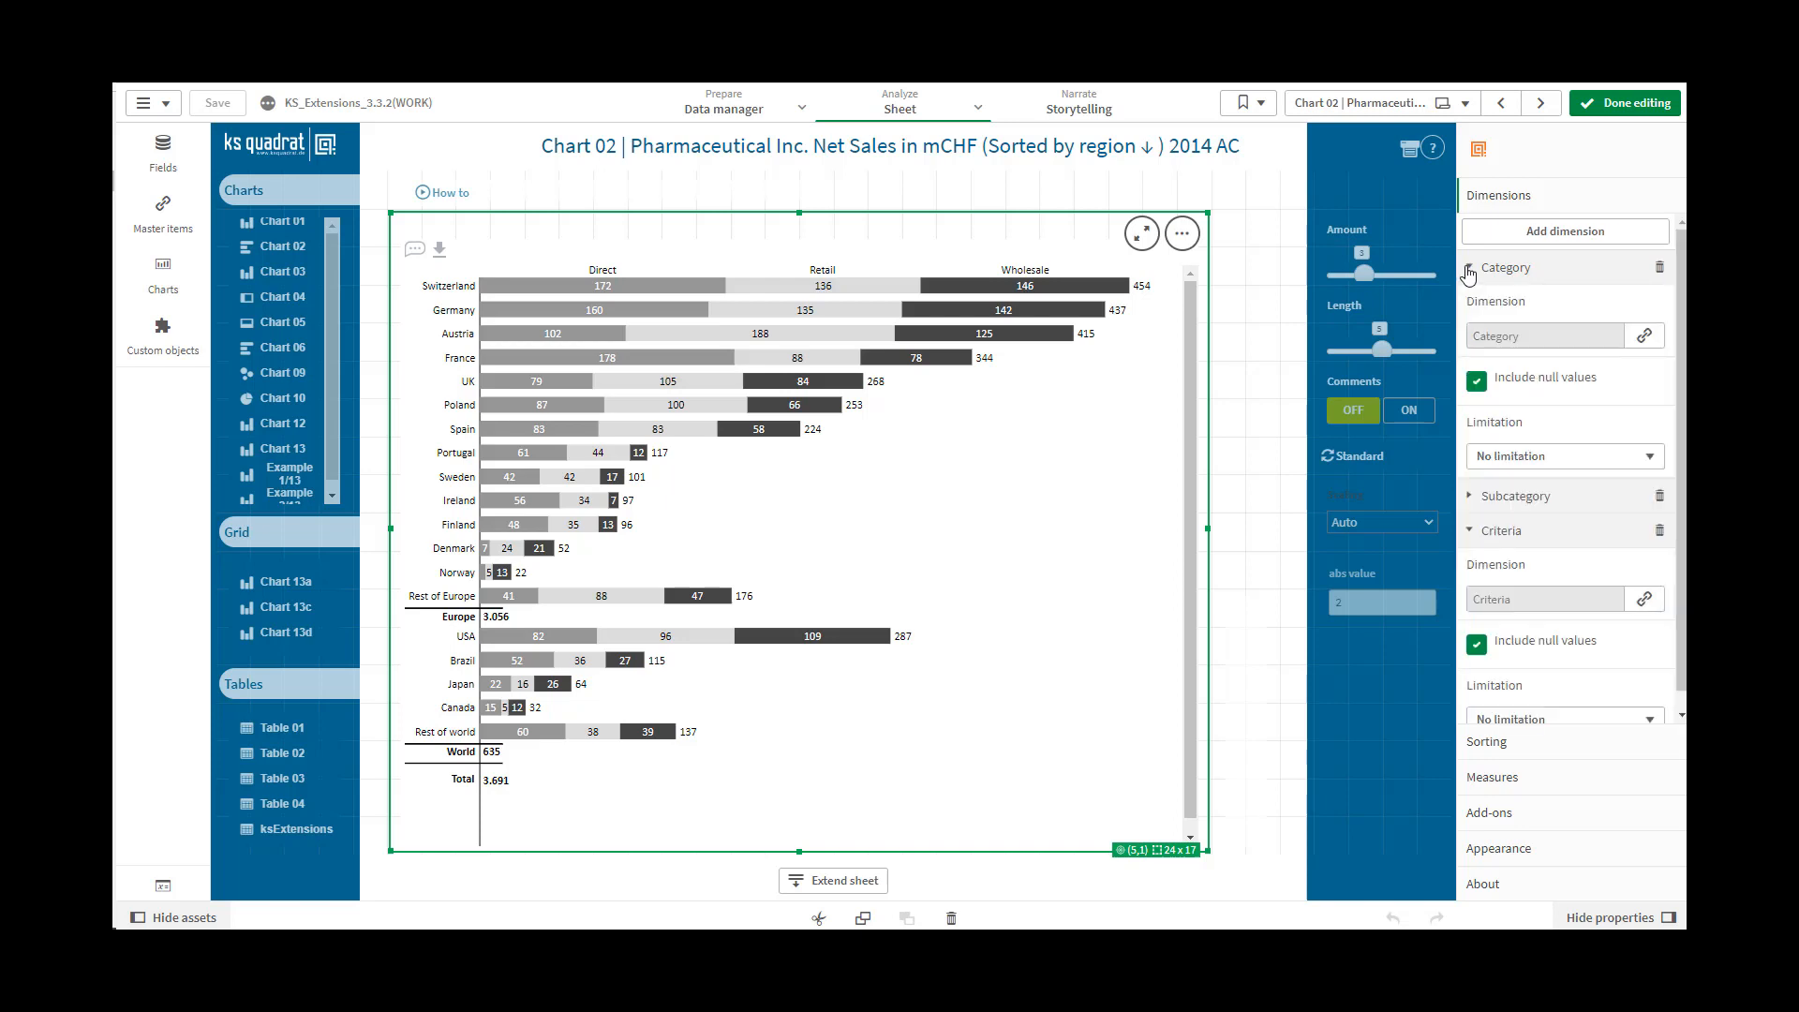
{"action": "left_click", "coordinate": [1468, 270]}
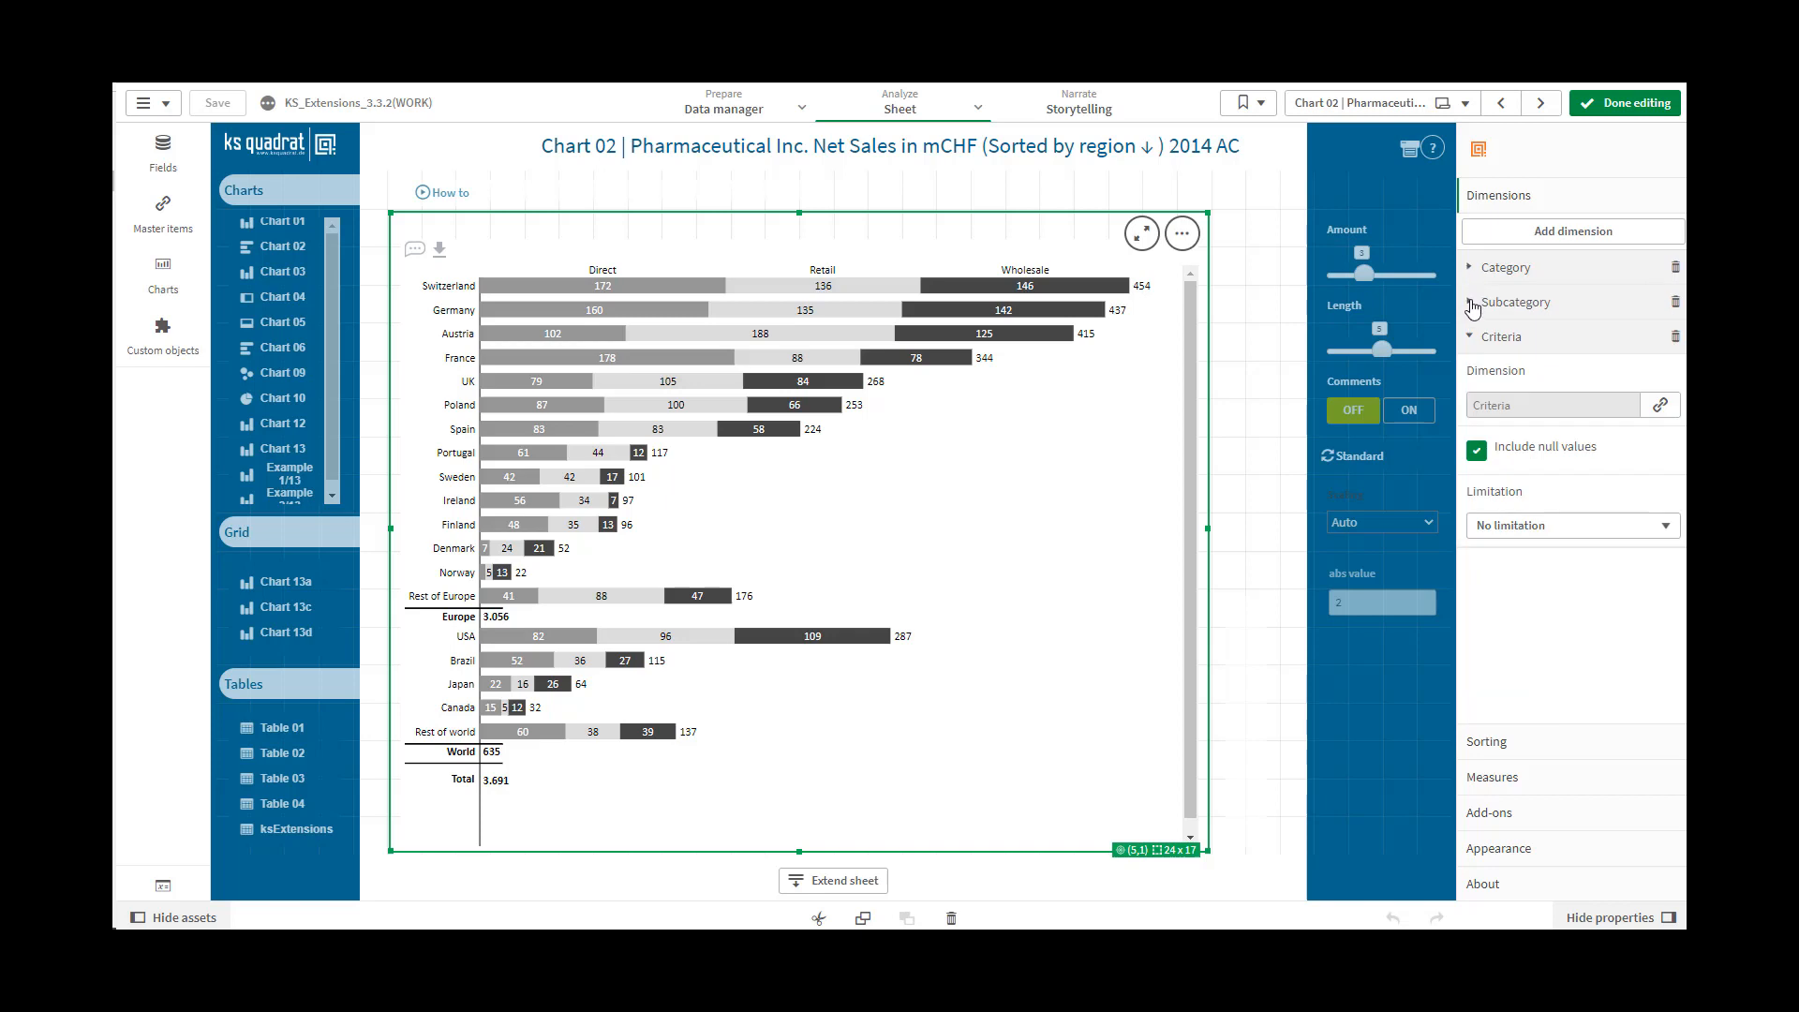
{"action": "left_click", "coordinate": [1470, 303]}
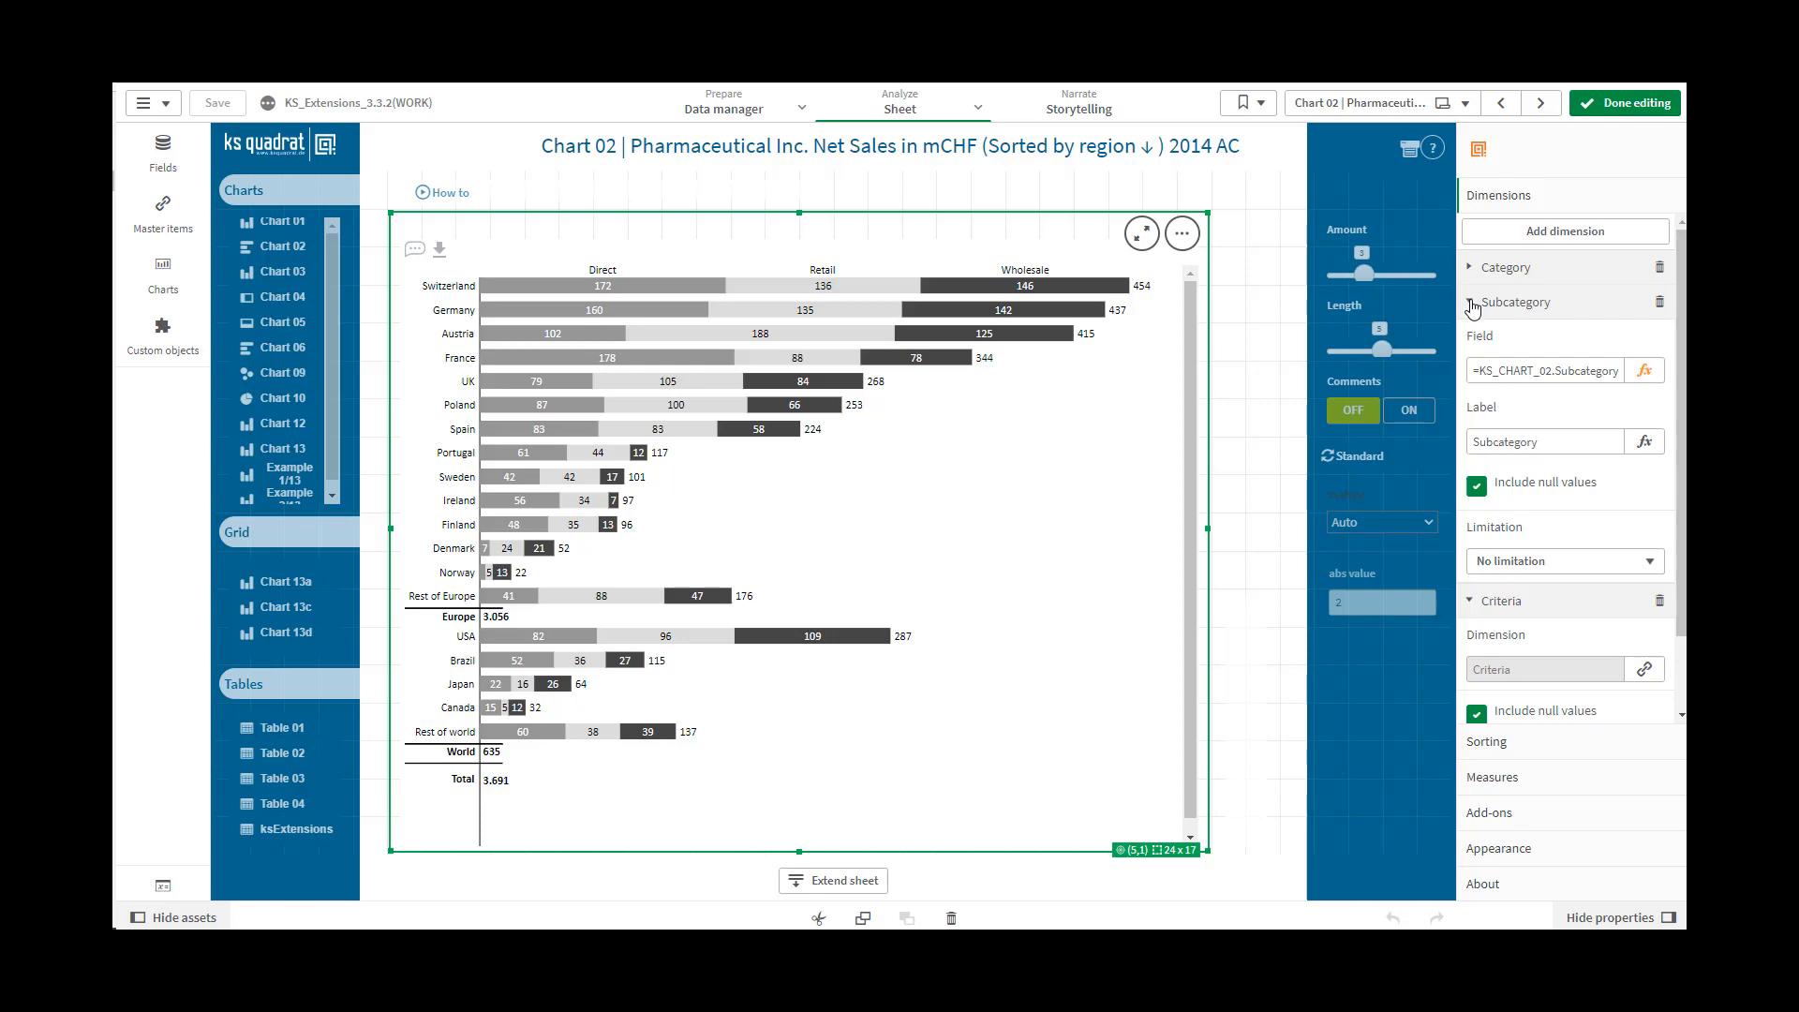
{"action": "left_click", "coordinate": [1470, 305]}
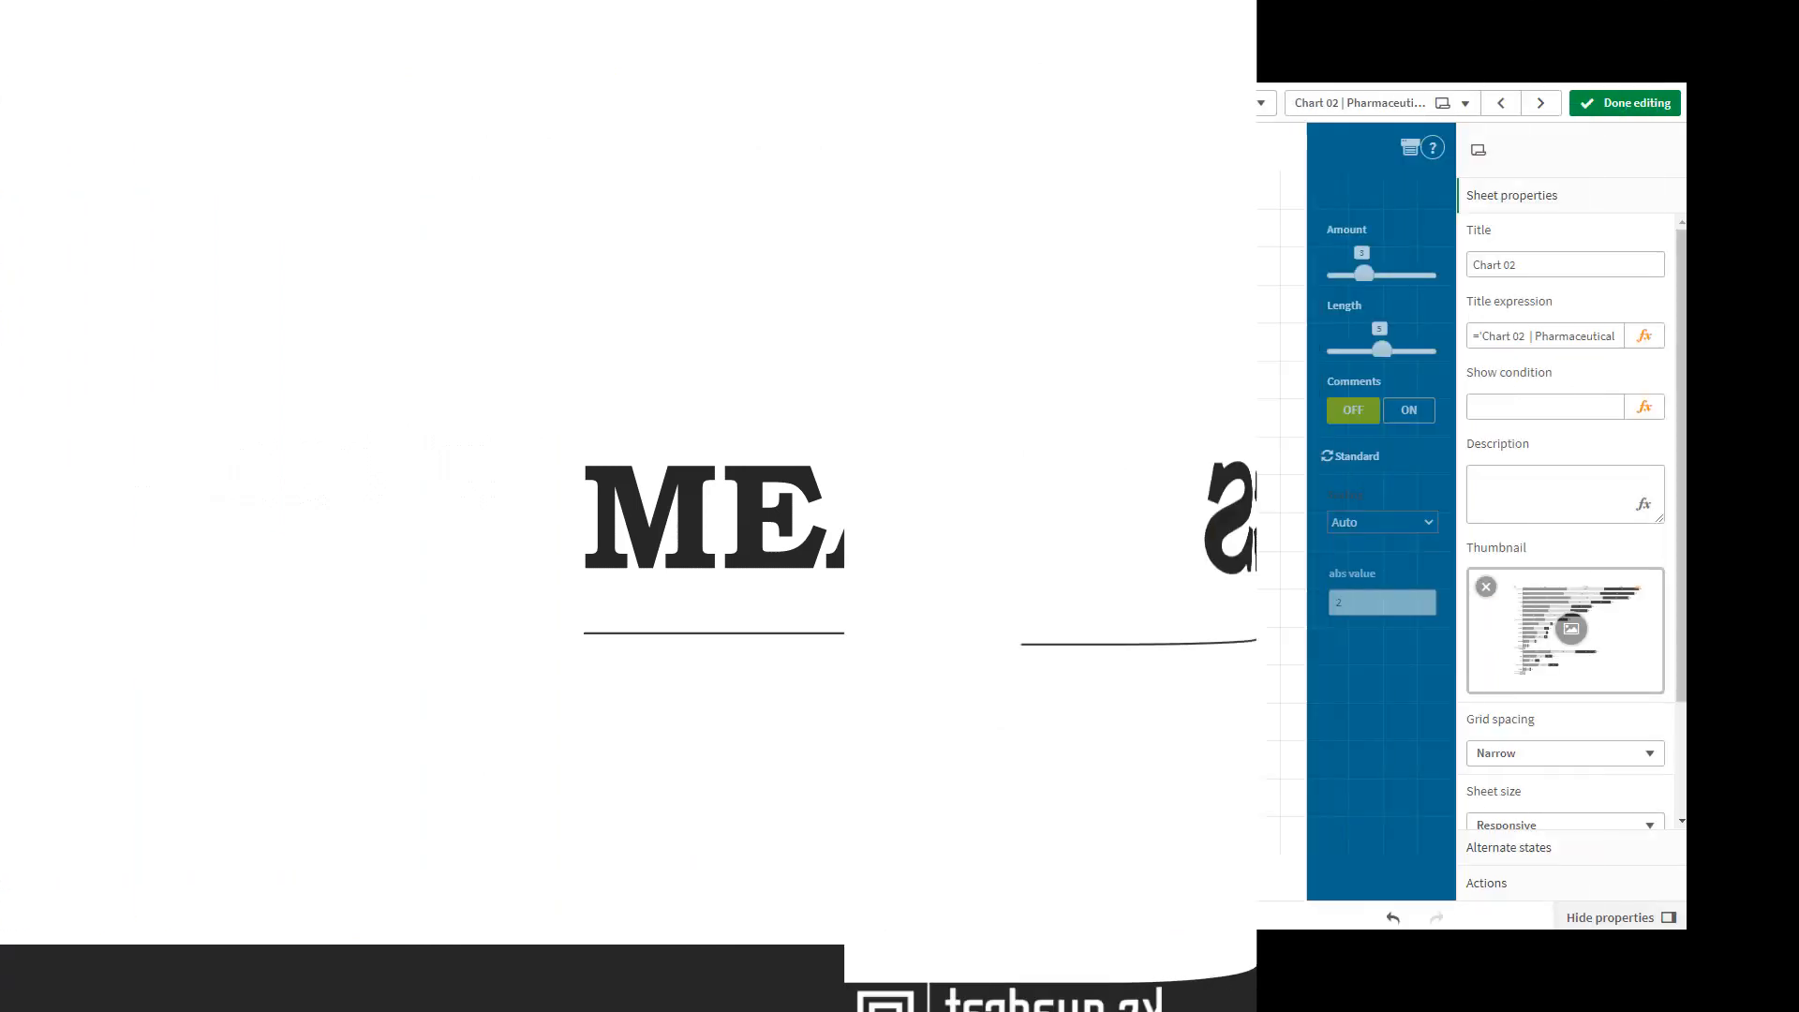
Select the bar chart and review the settings of its SumOf(Value) measure and its vMeasureSwitch-based measure
{"action": "left_click", "coordinate": [825, 630]}
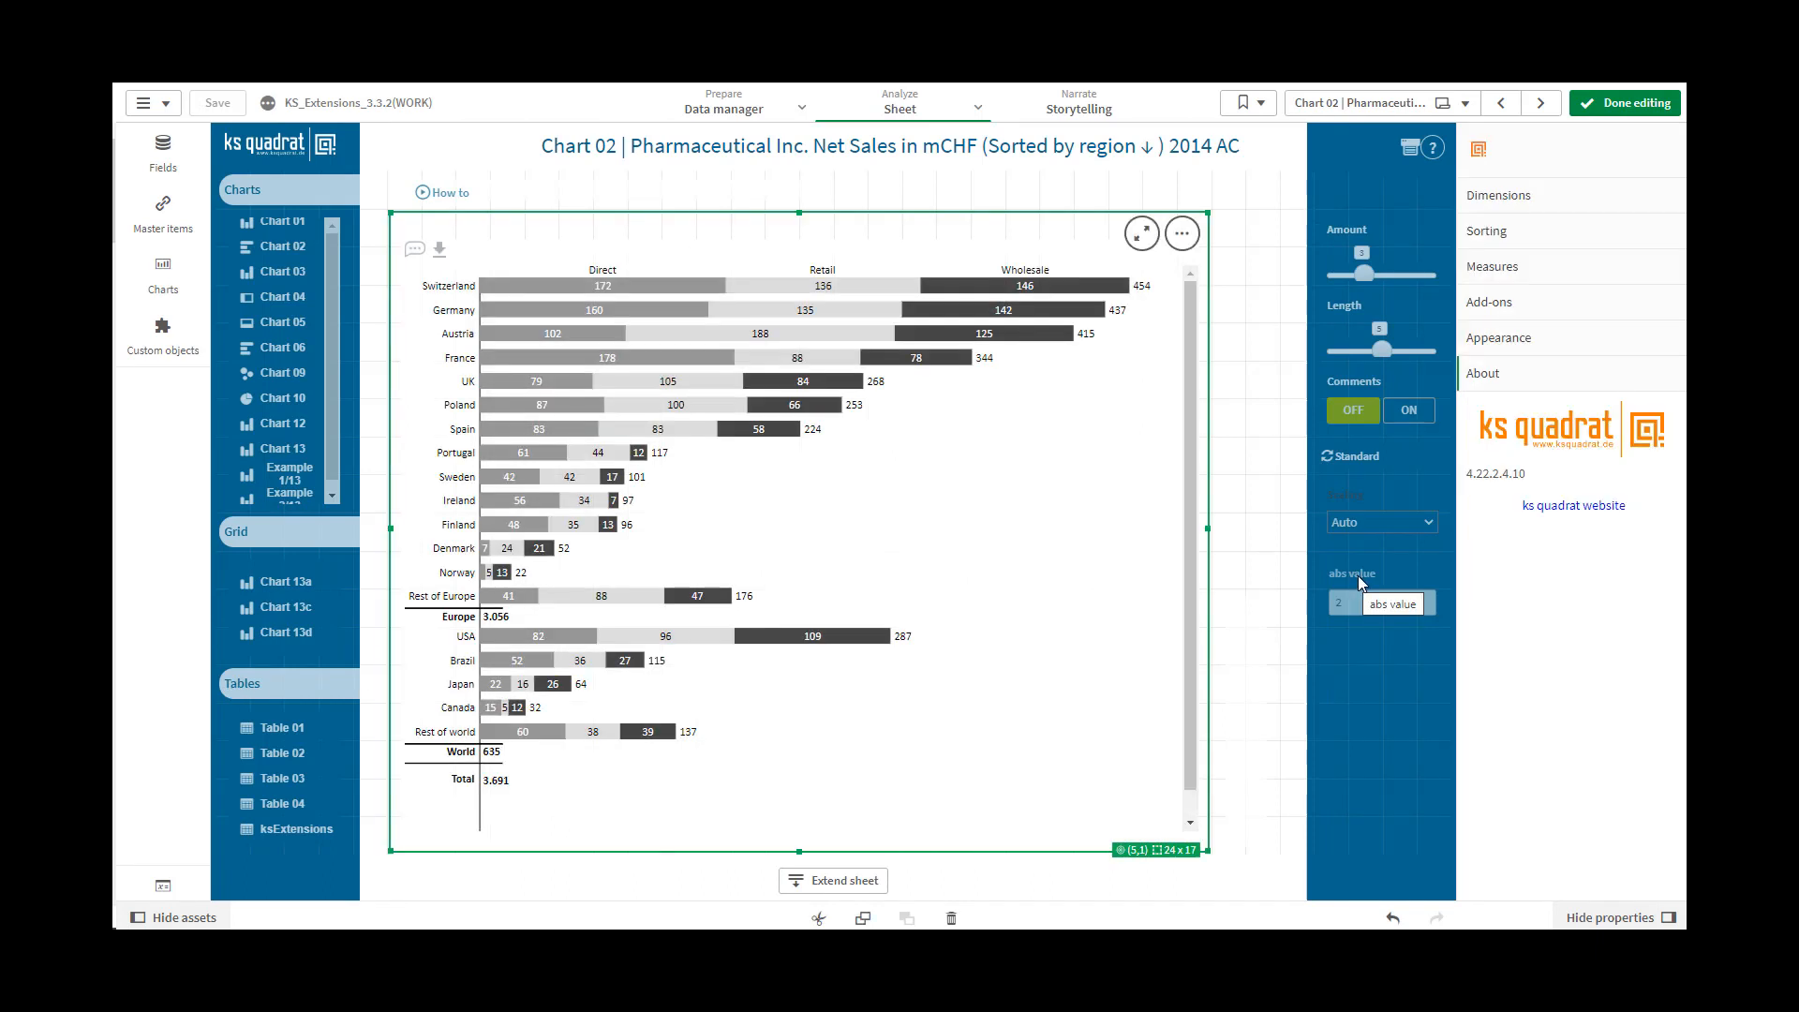
{"action": "left_click", "coordinate": [1520, 271]}
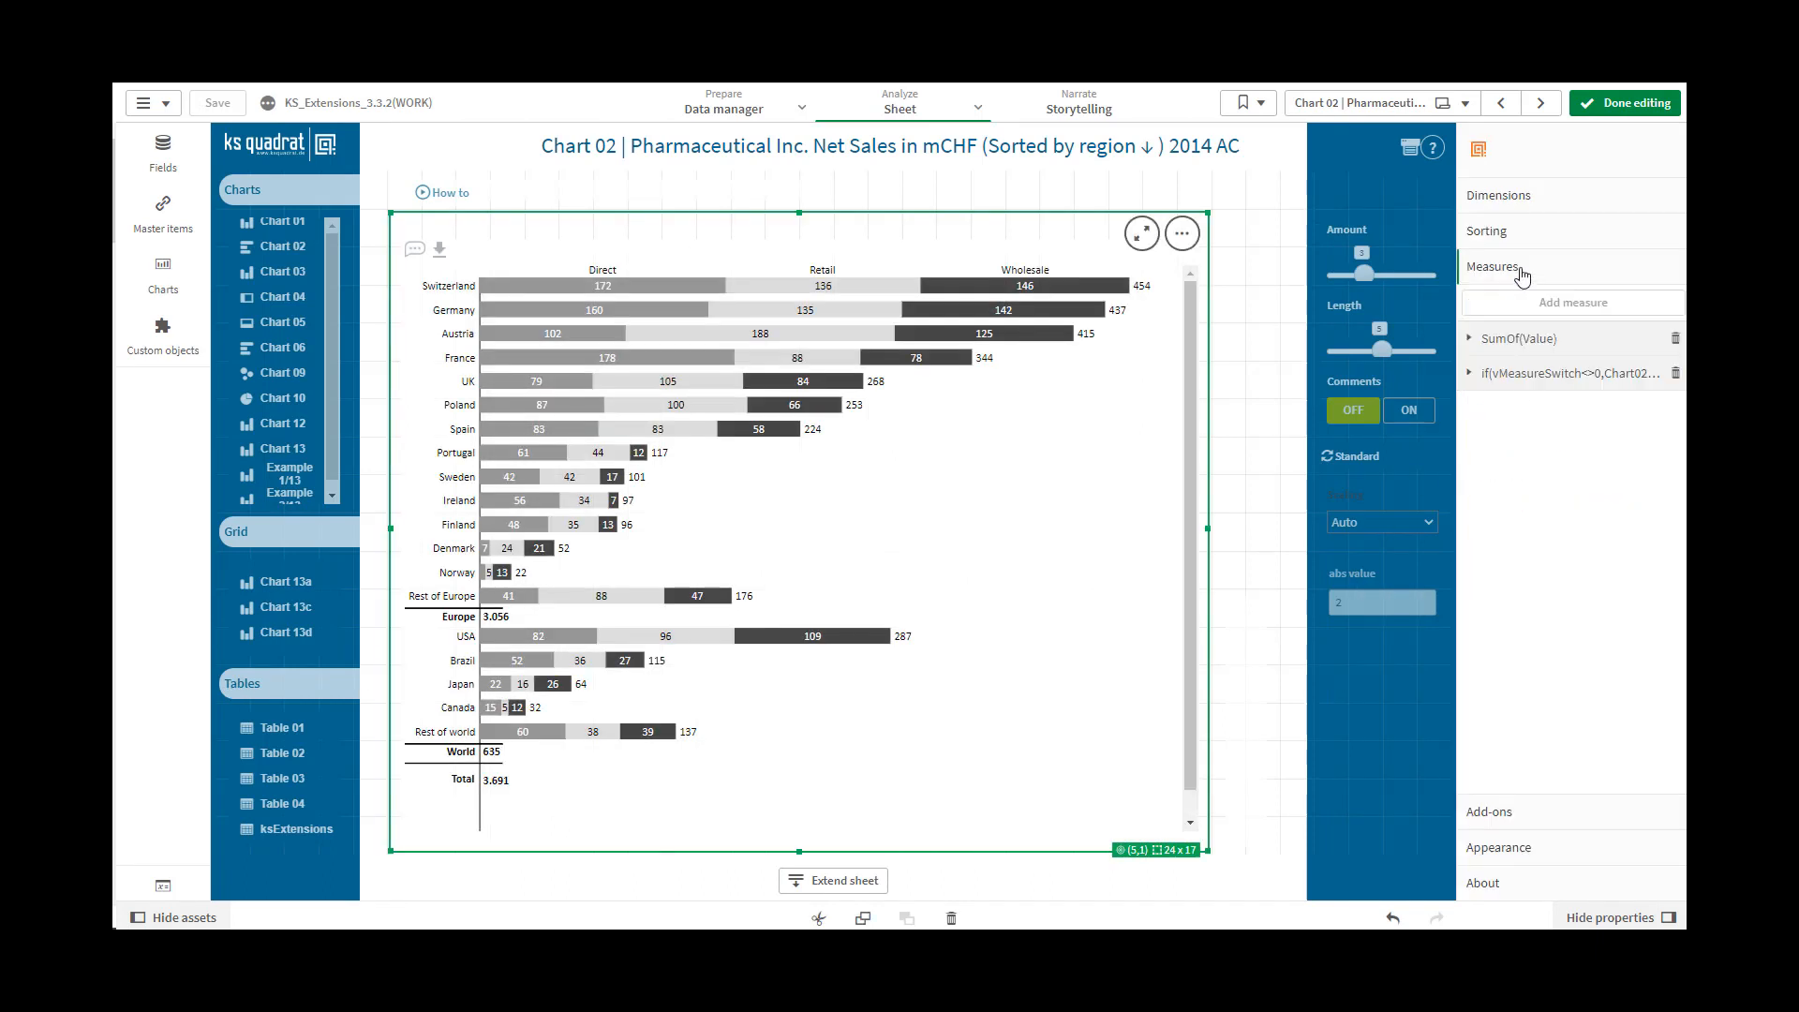
{"action": "left_click", "coordinate": [1508, 341]}
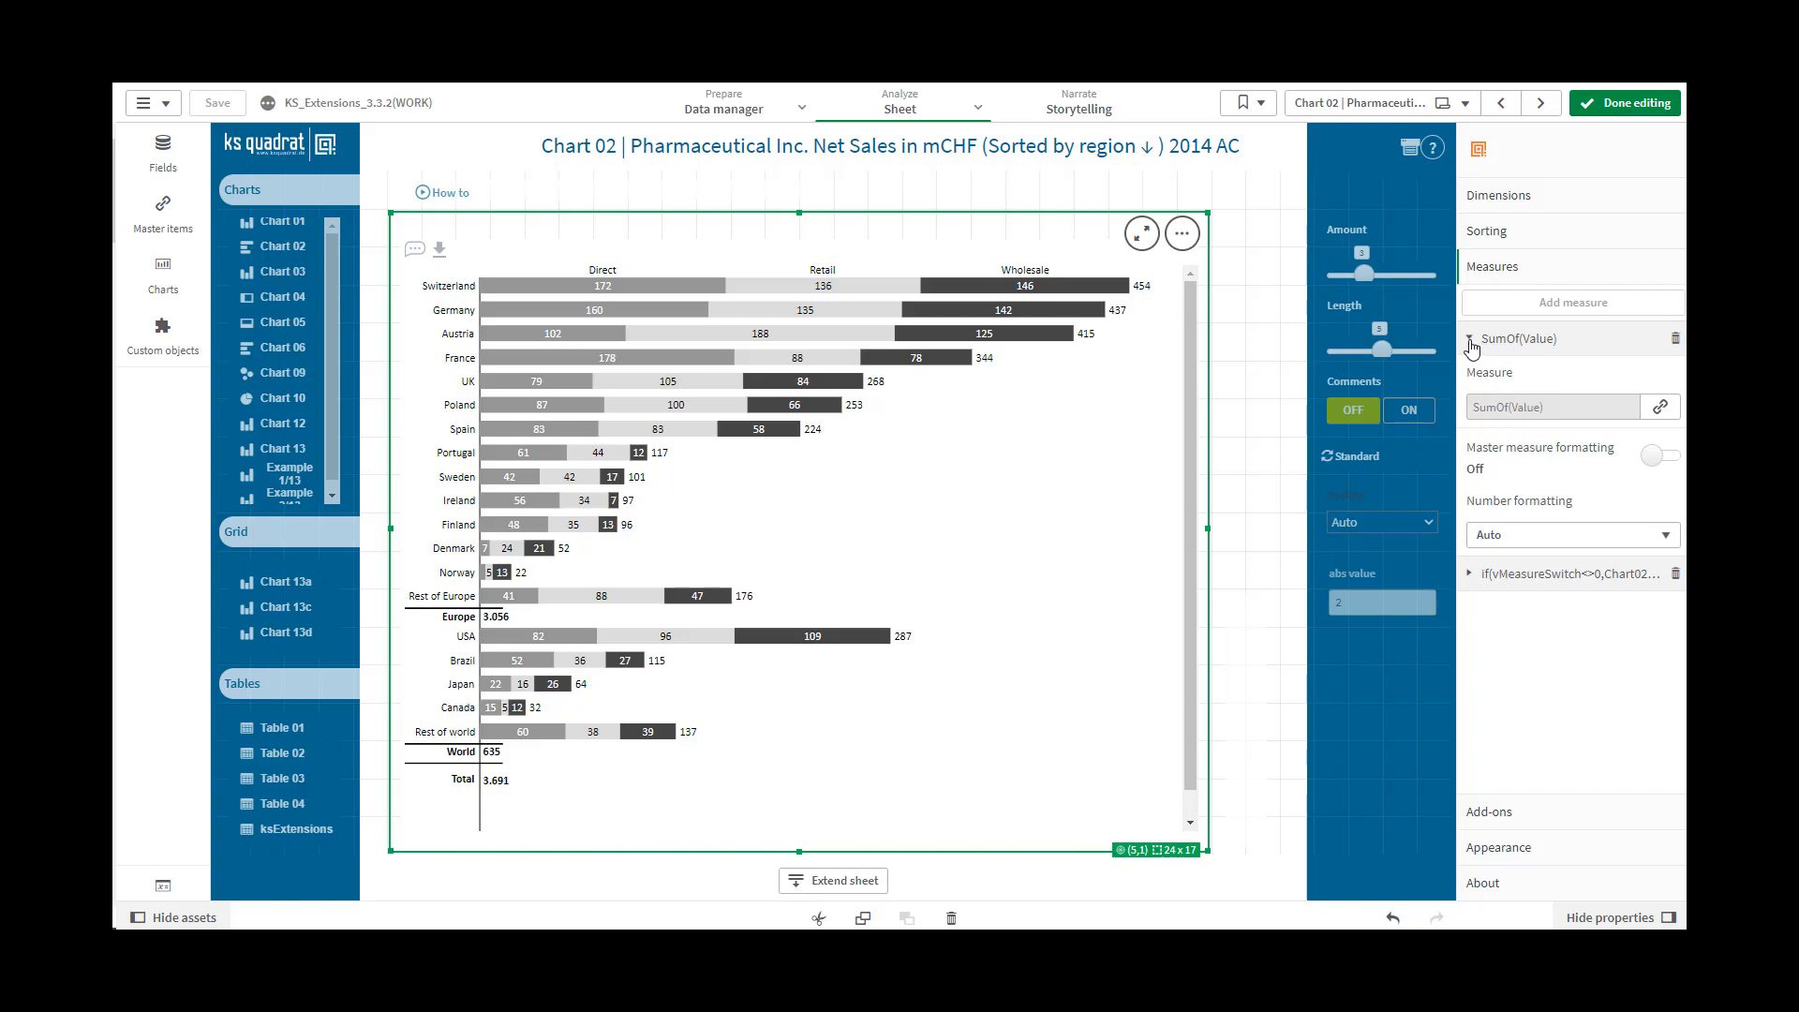
{"action": "left_click", "coordinate": [1469, 341]}
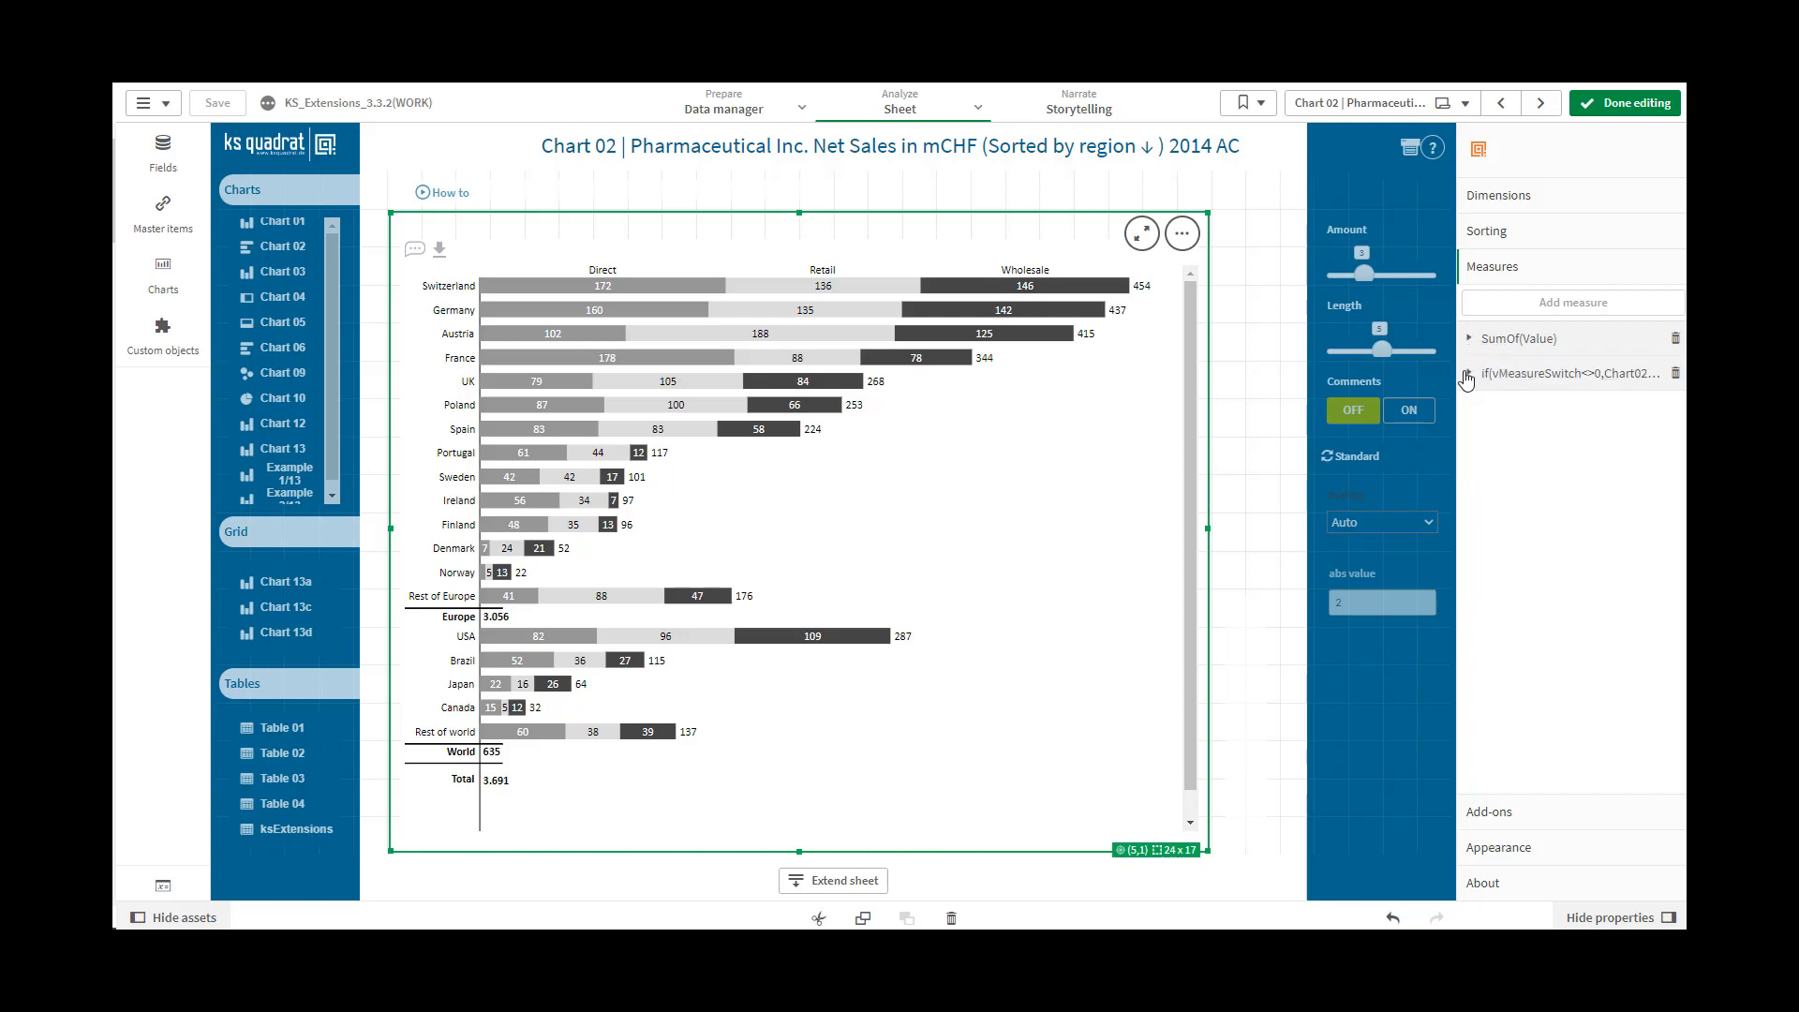
{"action": "left_click", "coordinate": [1469, 375]}
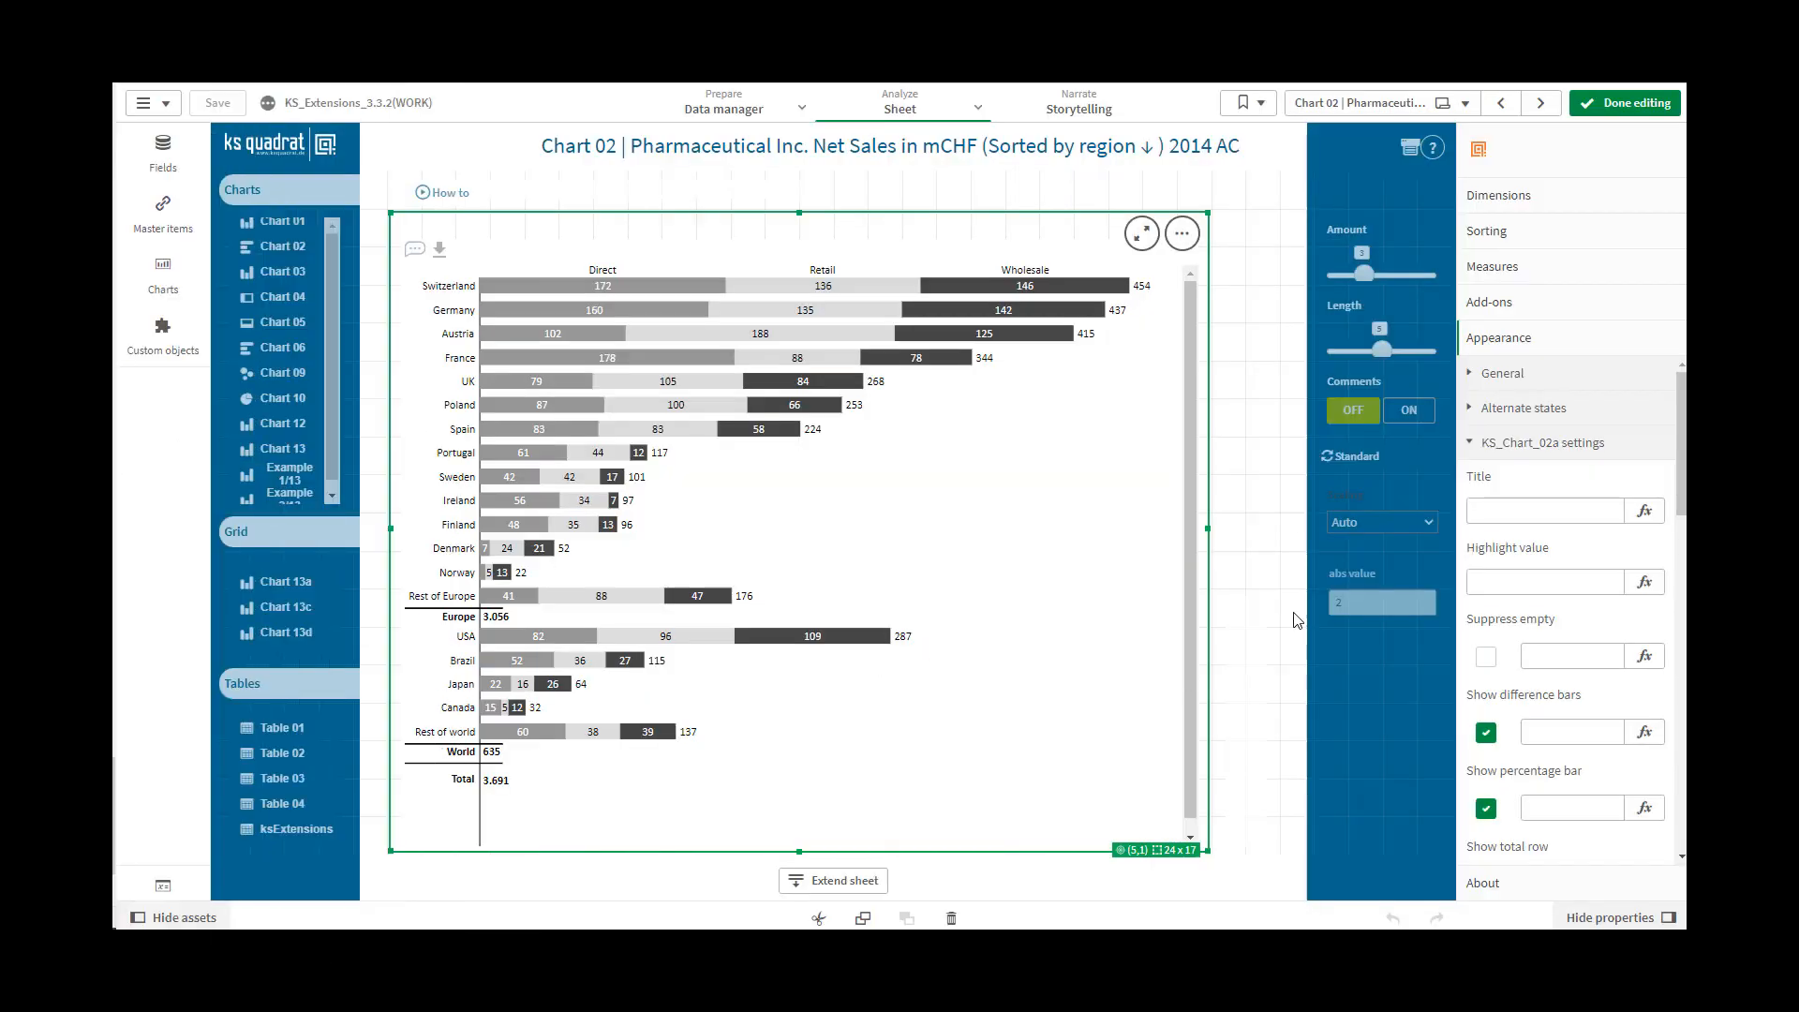
Set the chart's title to "ks chart 2" in the KS_Chart_02a settings
{"action": "left_click", "coordinate": [1494, 511]}
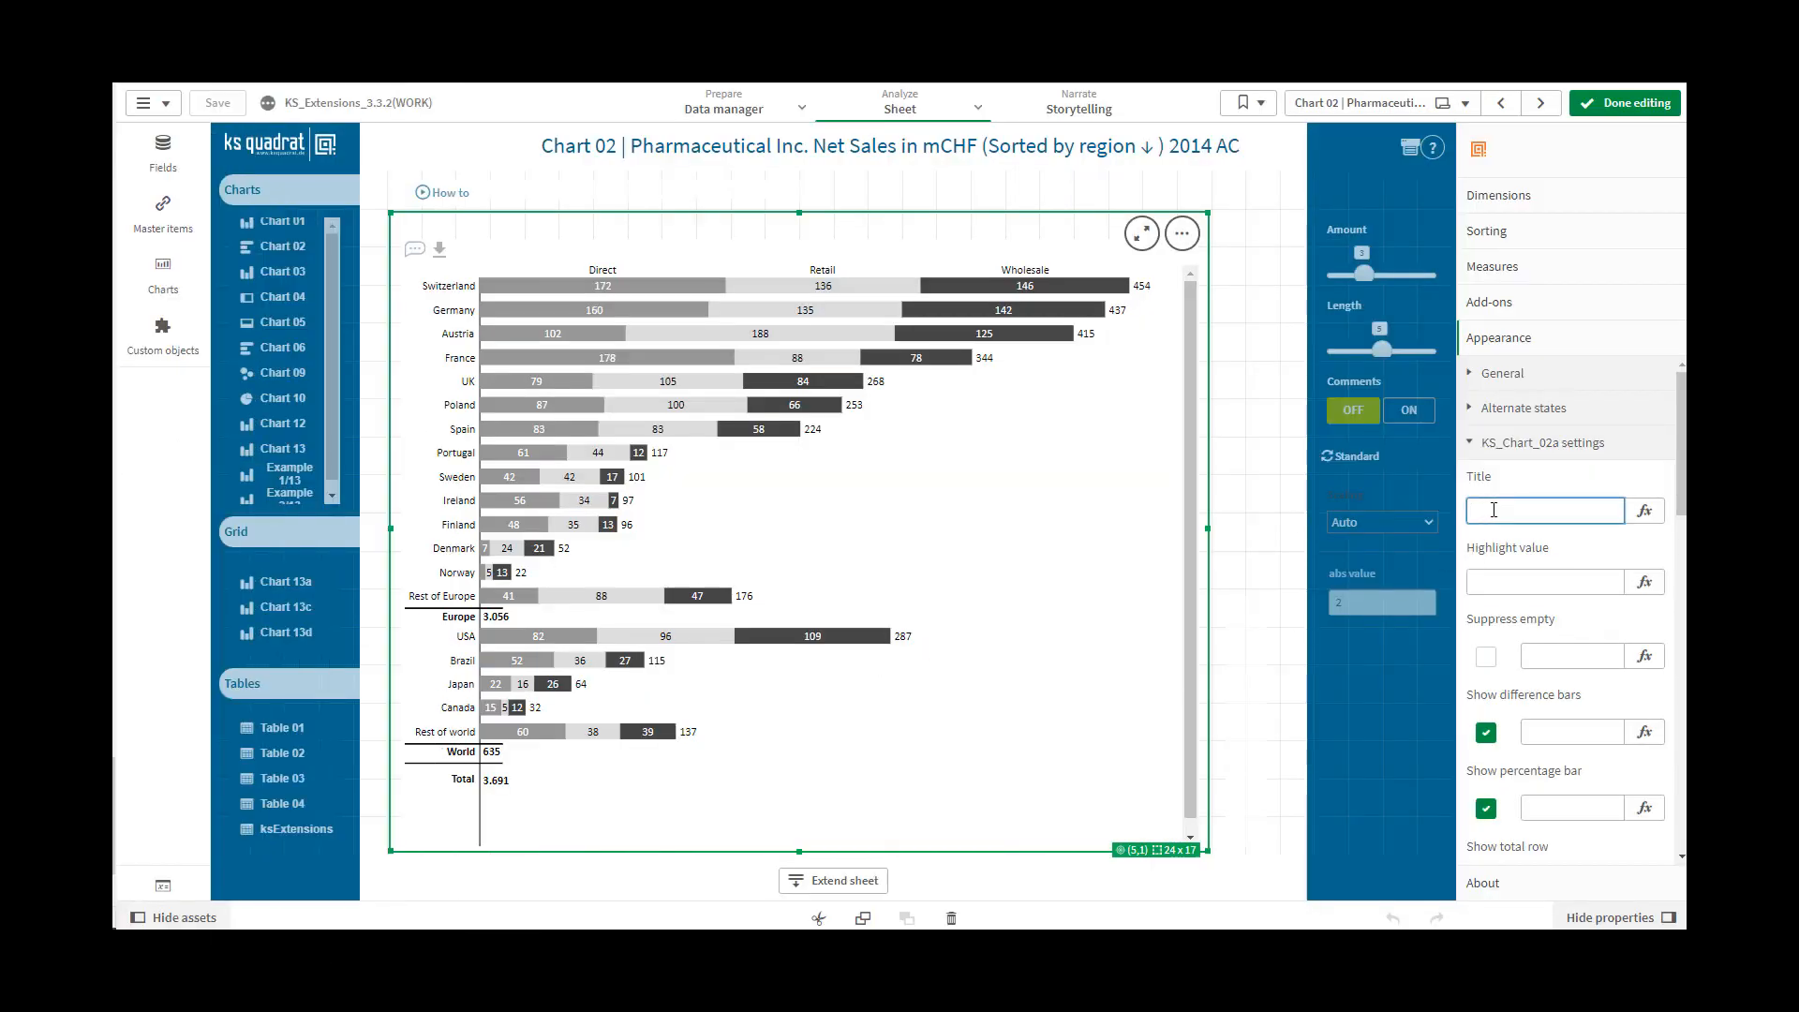
{"action": "type", "text": "ks chart 2"}
{"action": "left_click", "coordinate": [1504, 583]}
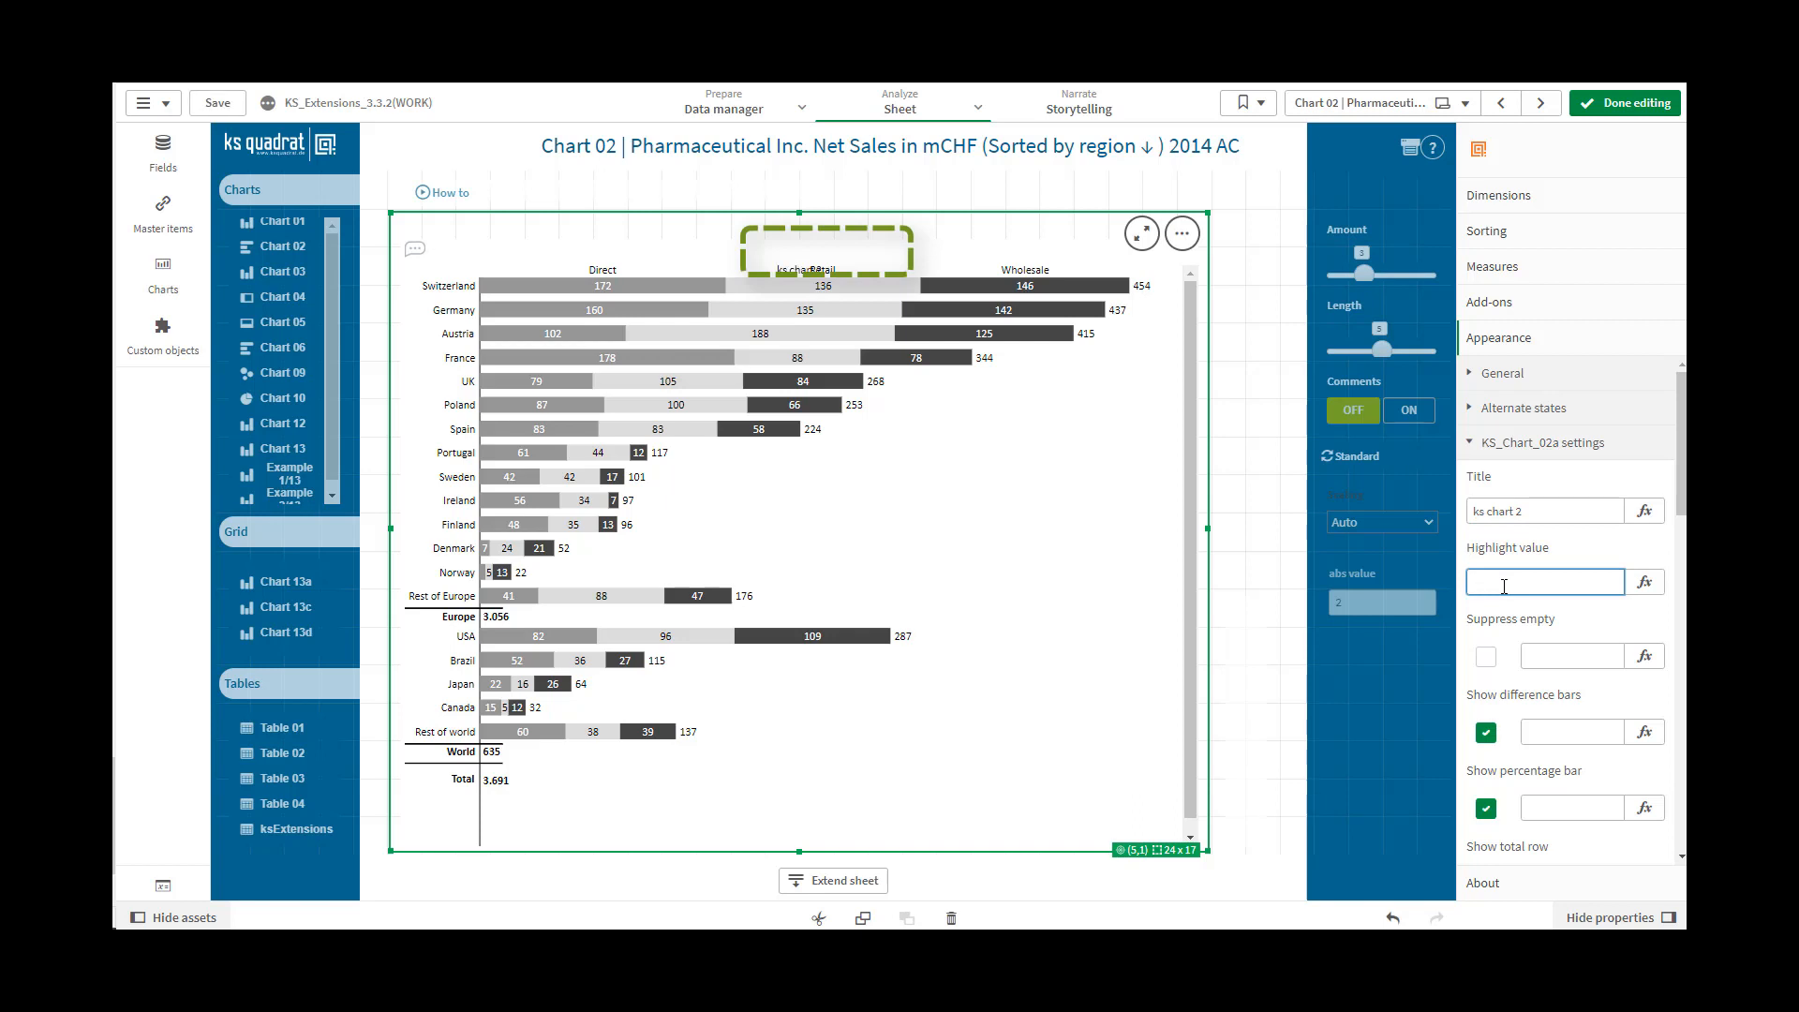
Open the chart title in the expression editor and apply the expression ='ks chart 2'
{"action": "left_click", "coordinate": [1645, 515]}
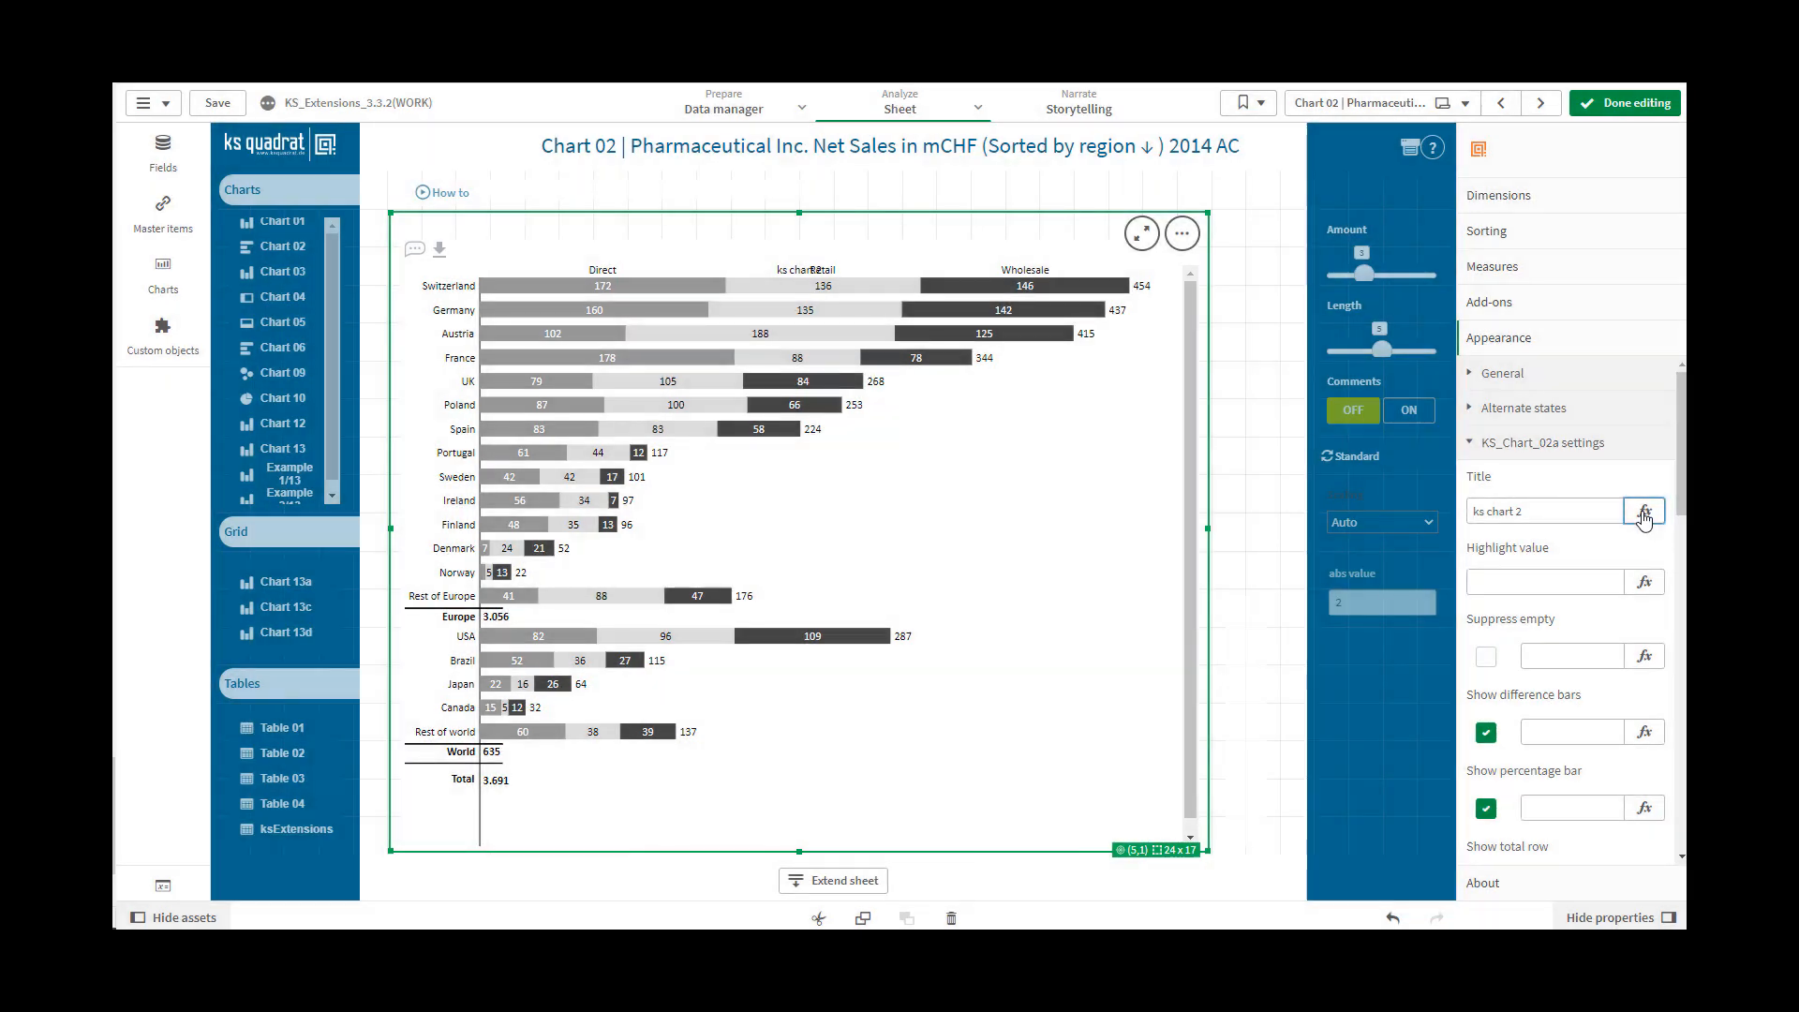
{"action": "left_click", "coordinate": [1644, 518]}
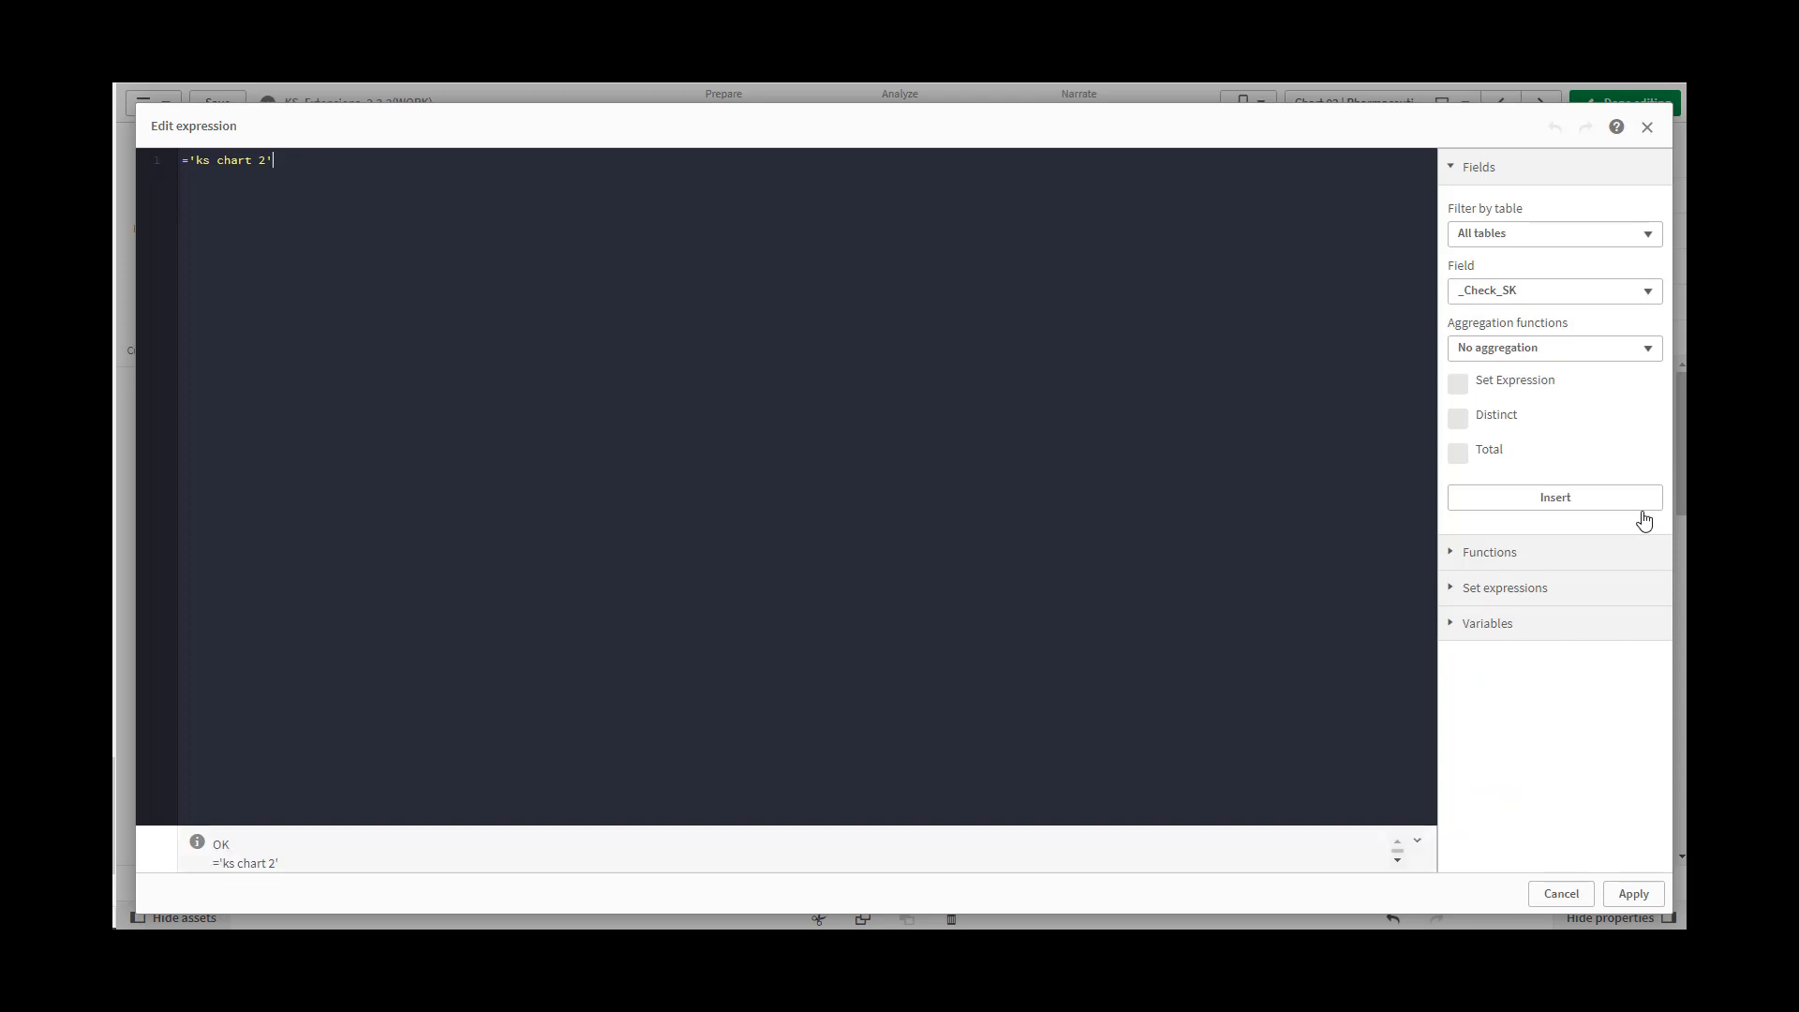
{"action": "left_click", "coordinate": [1620, 896]}
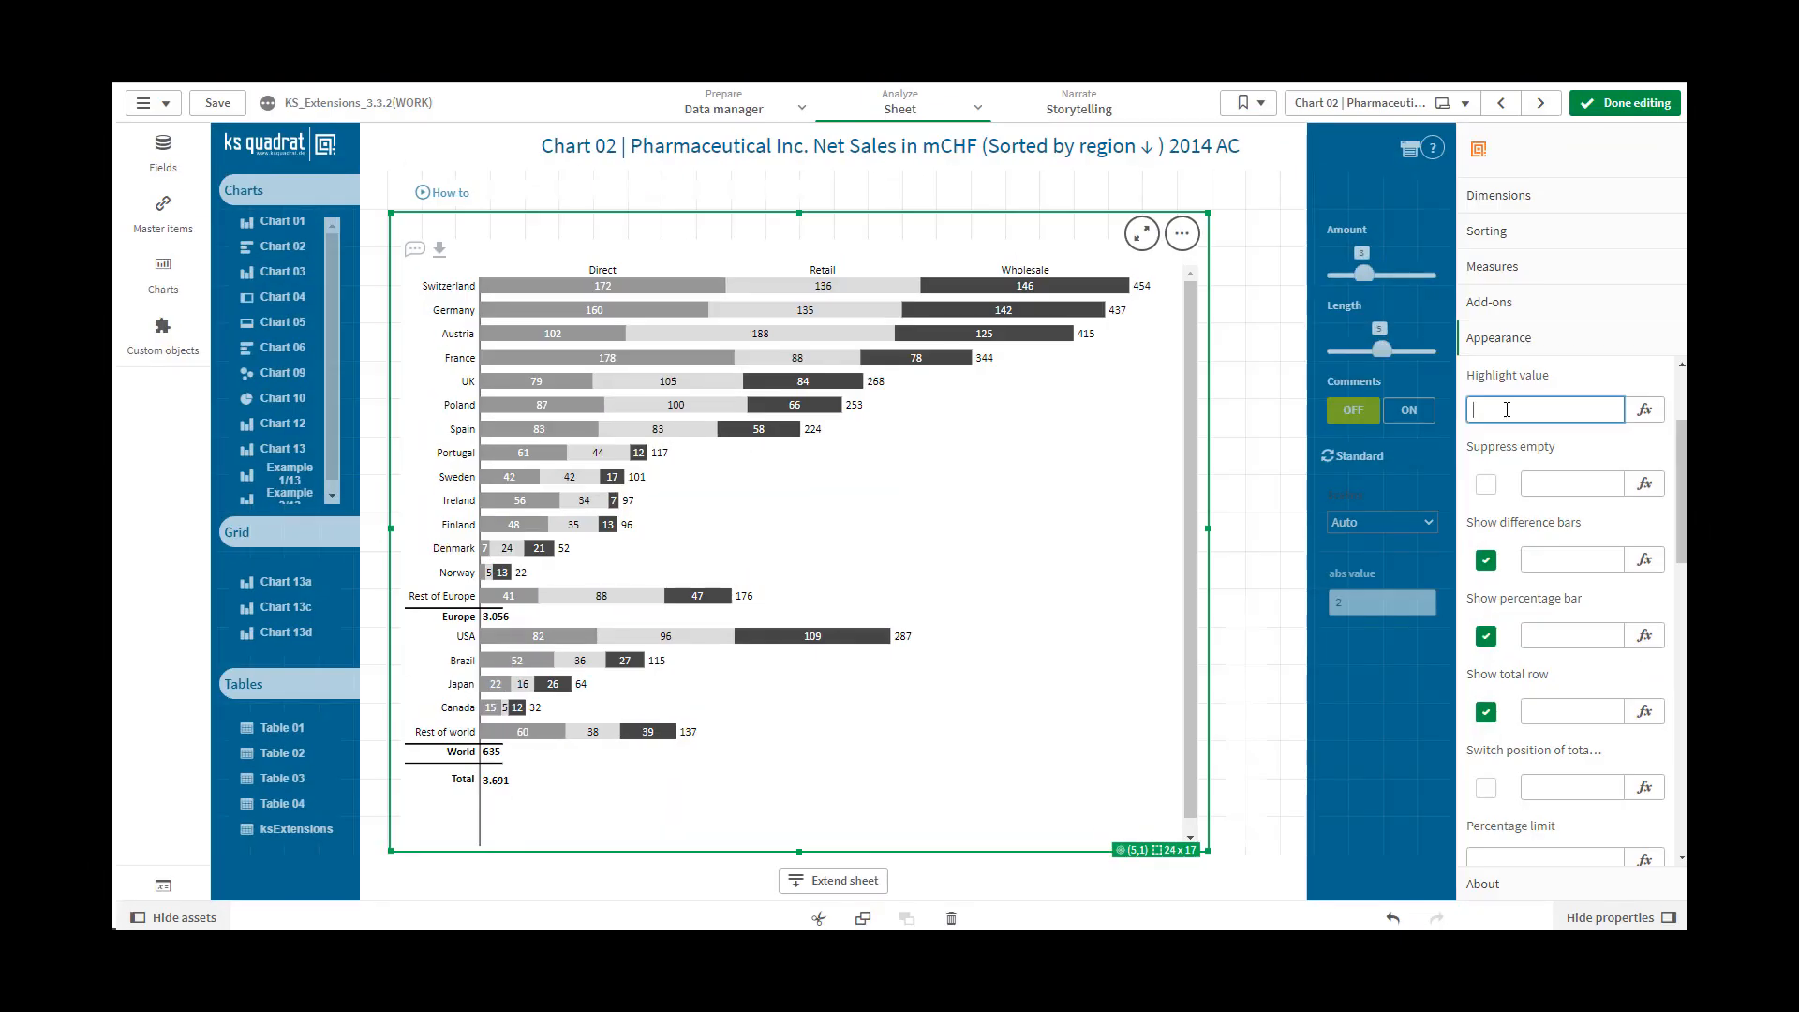
Set the chart's highlight value to 188
{"action": "type", "text": "188"}
{"action": "left_click", "coordinate": [1544, 489]}
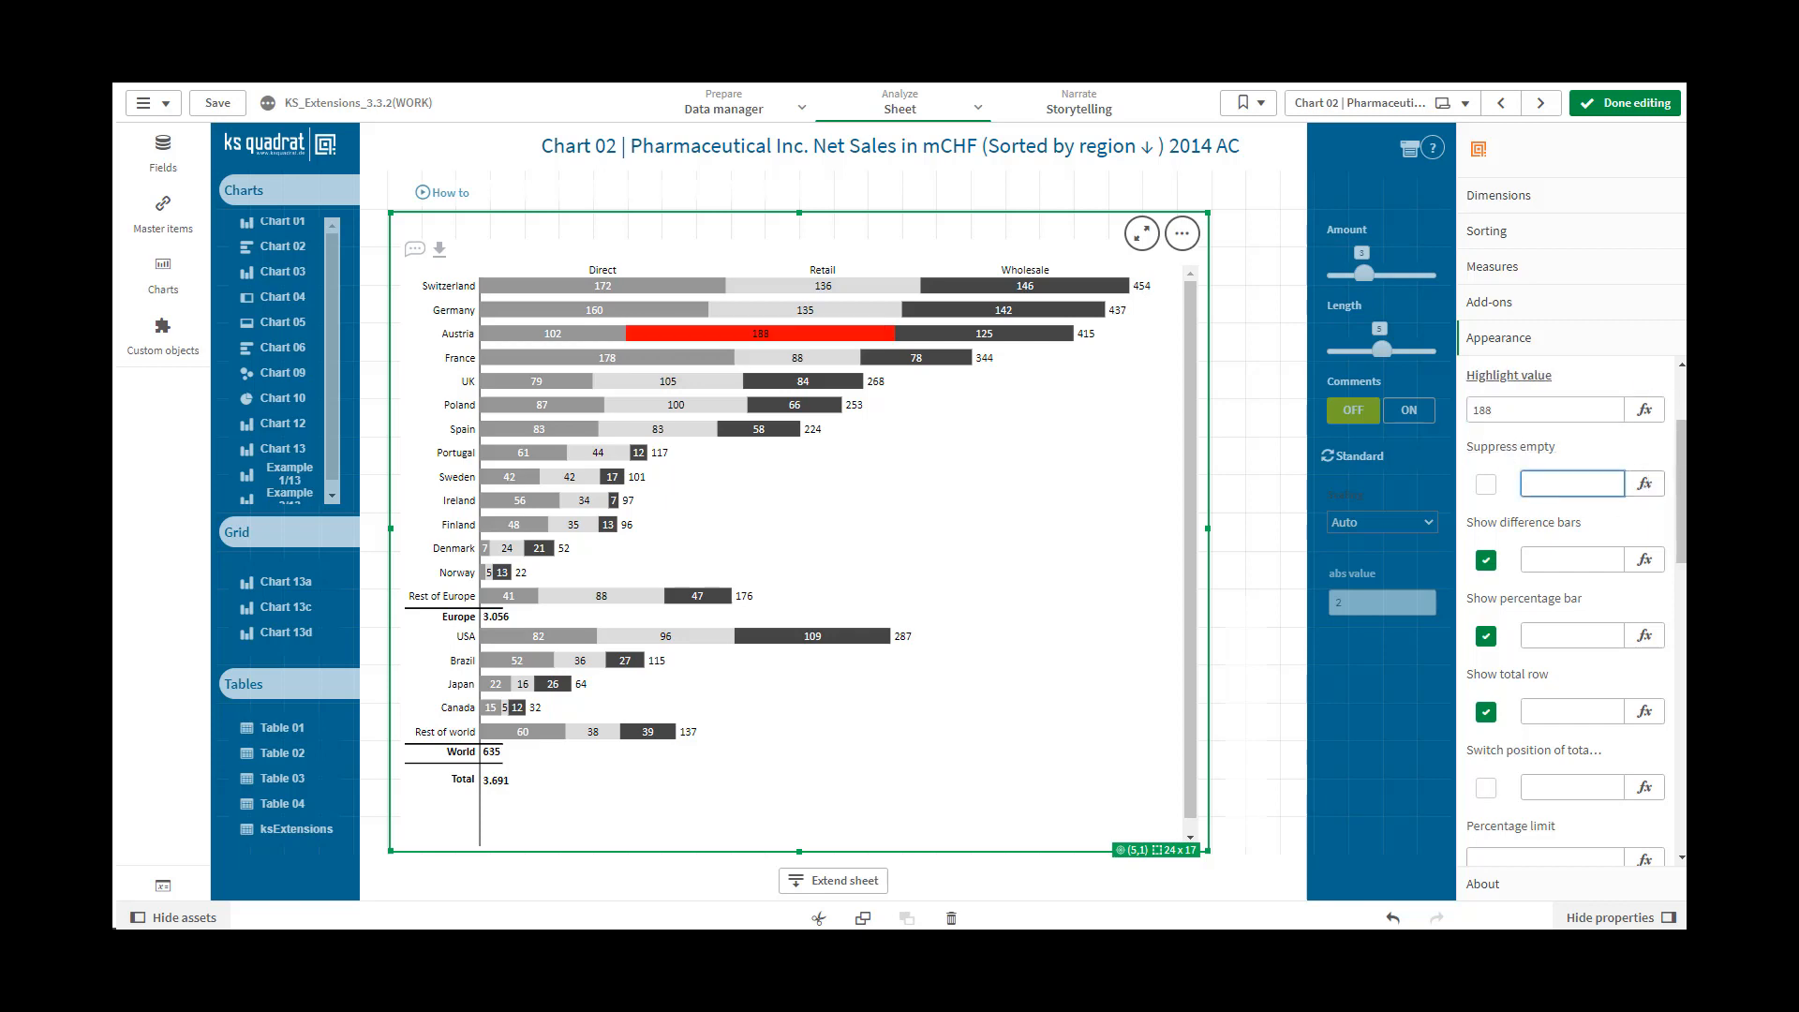
Change the chart's highlight color to the light purple swatch in the Colors settings
{"action": "left_click_drag", "start_coordinate": [1683, 461], "coordinate": [1680, 731]}
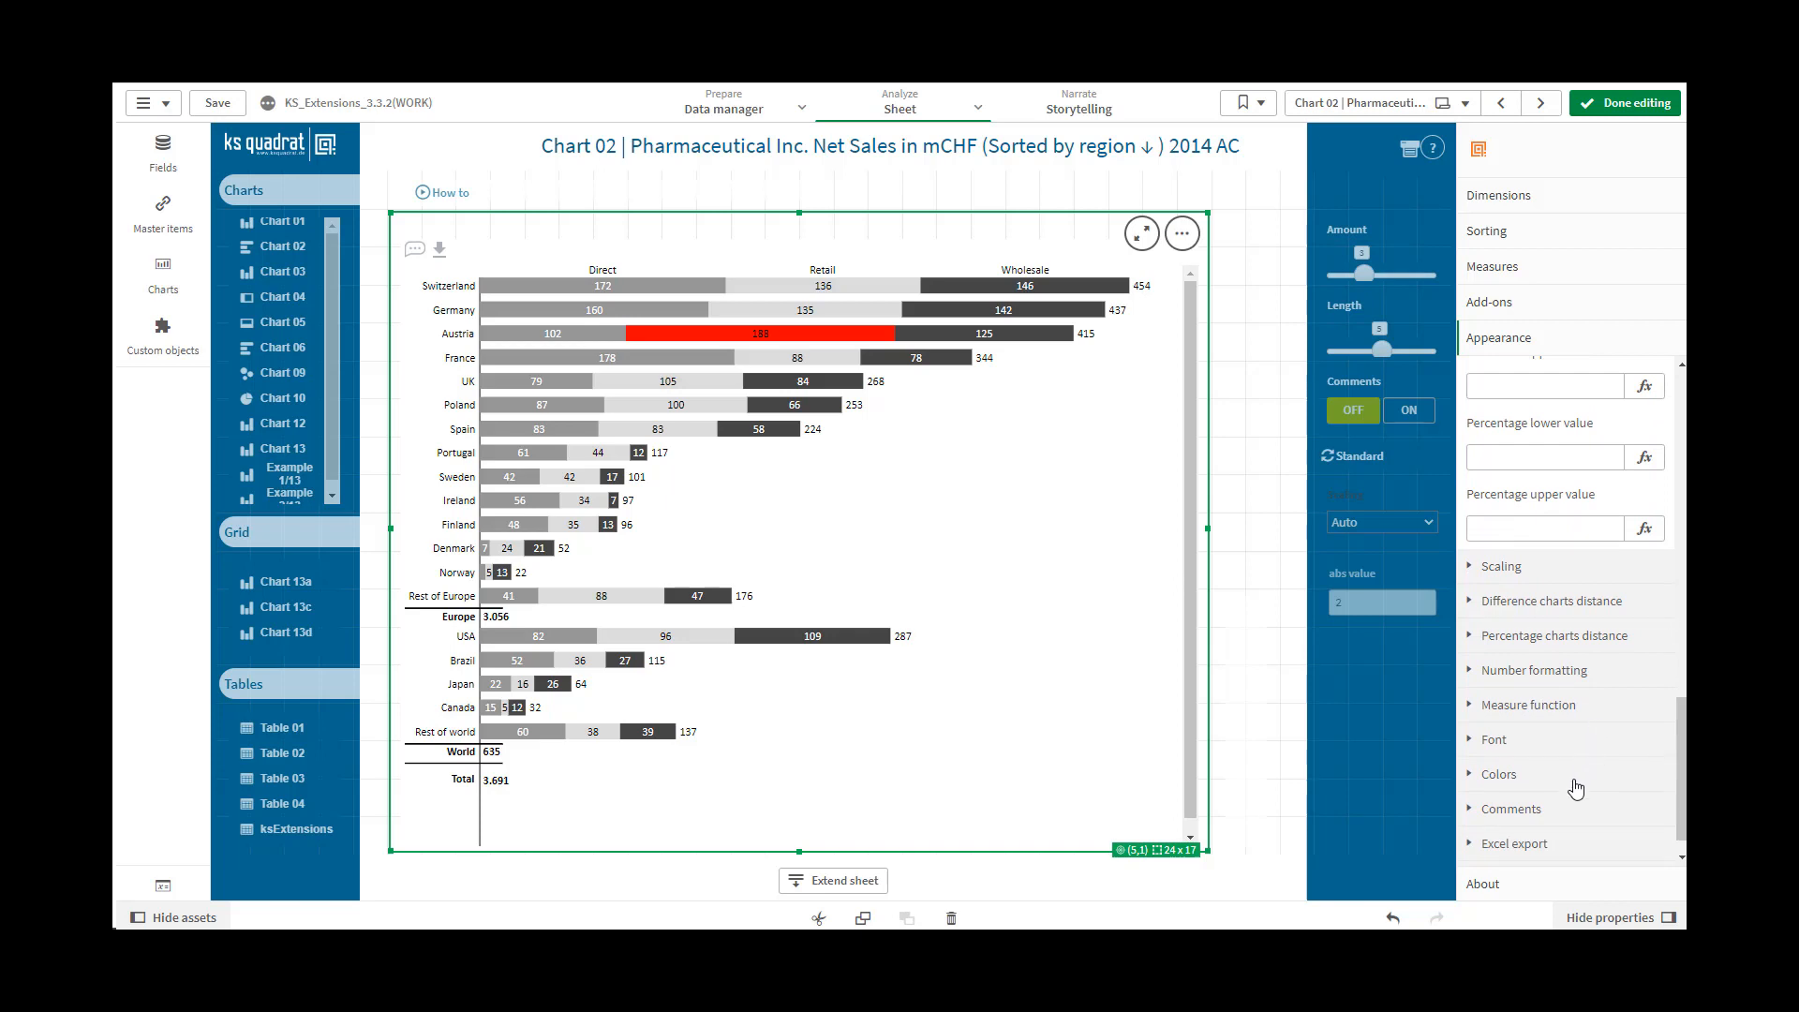
{"action": "scroll", "coordinate": [1471, 750], "scroll_direction": "down", "scroll_amount": 1}
{"action": "left_click", "coordinate": [1471, 750]}
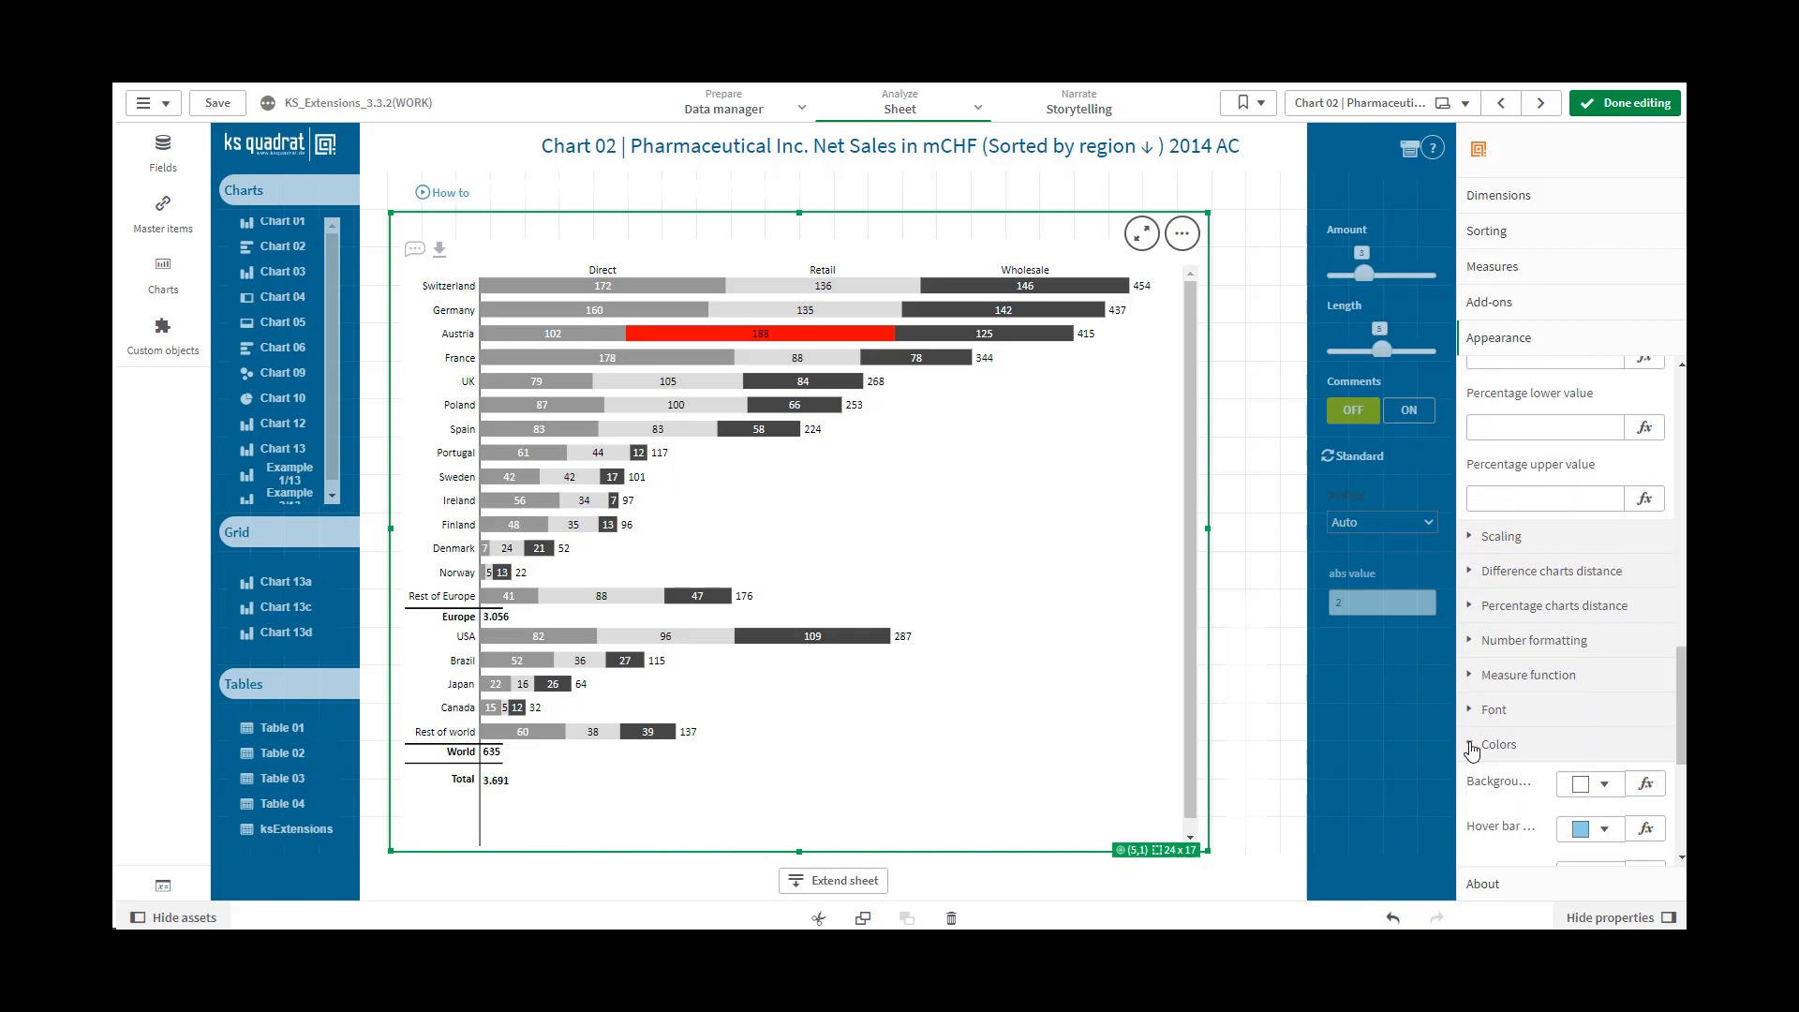
{"action": "scroll", "coordinate": [1682, 753], "scroll_direction": "down", "scroll_amount": 3}
{"action": "scroll", "coordinate": [1682, 752], "scroll_direction": "down", "scroll_amount": 4}
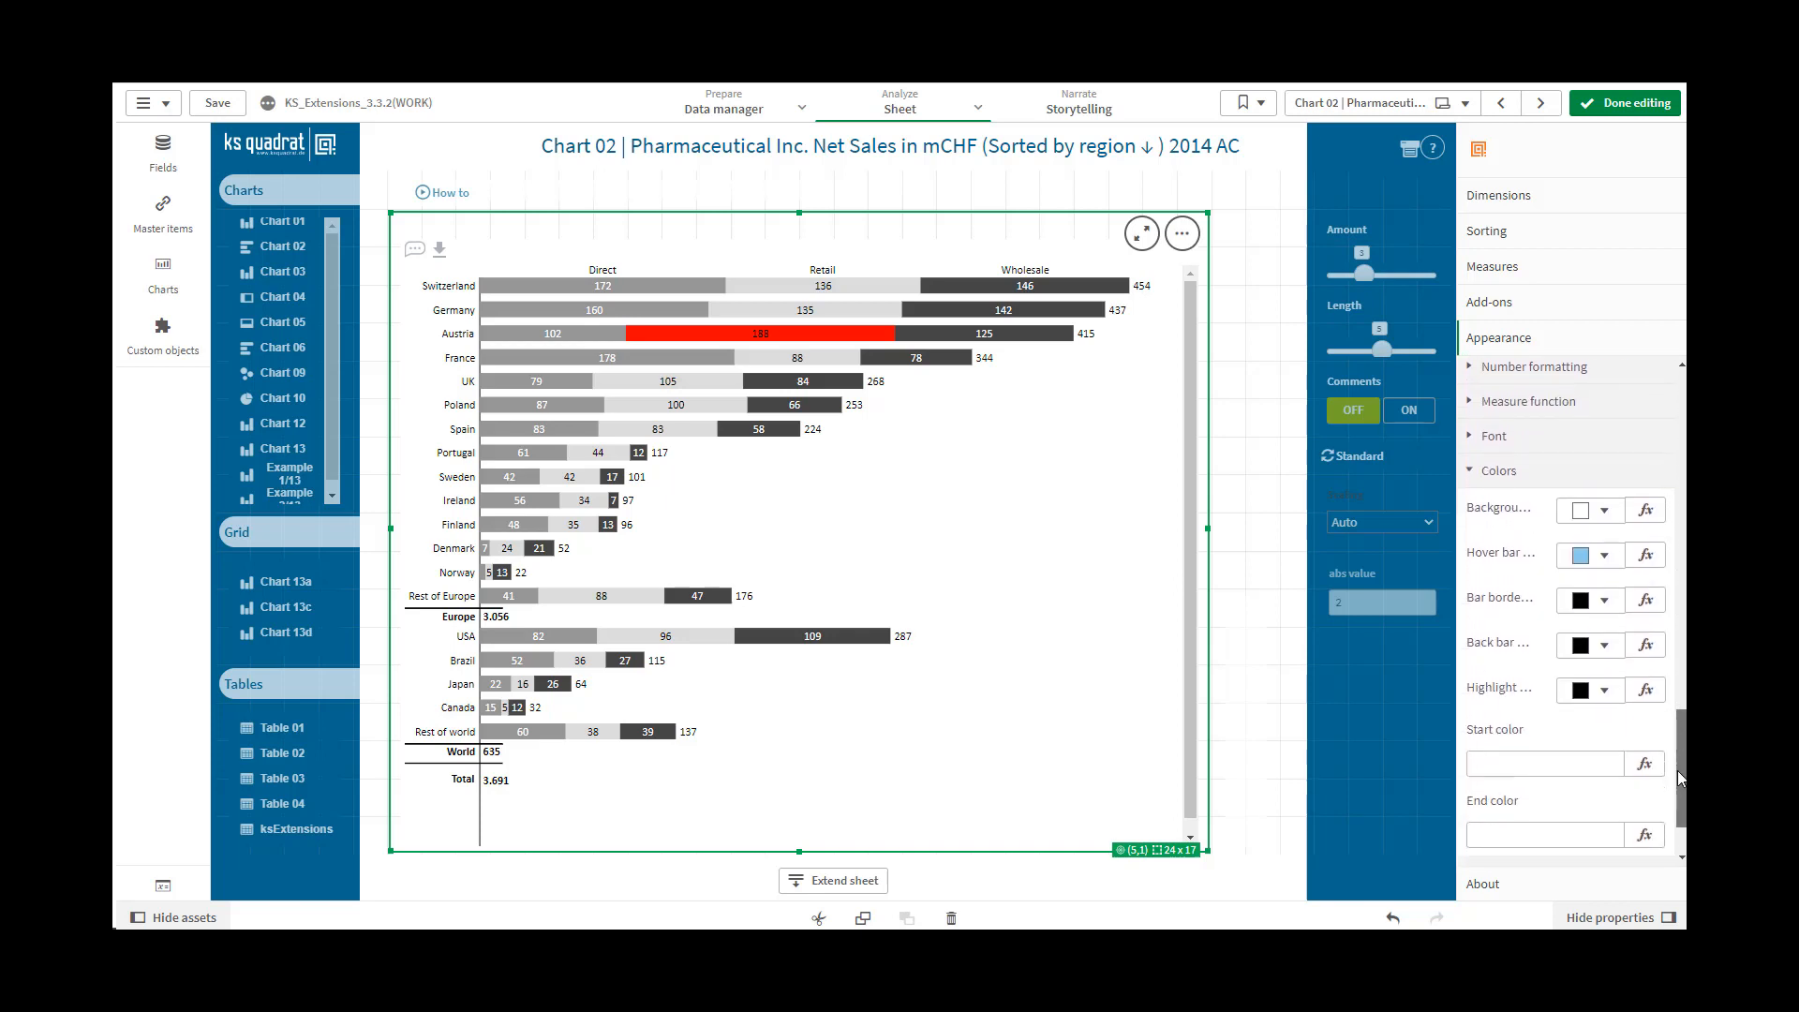
{"action": "left_click", "coordinate": [1584, 691]}
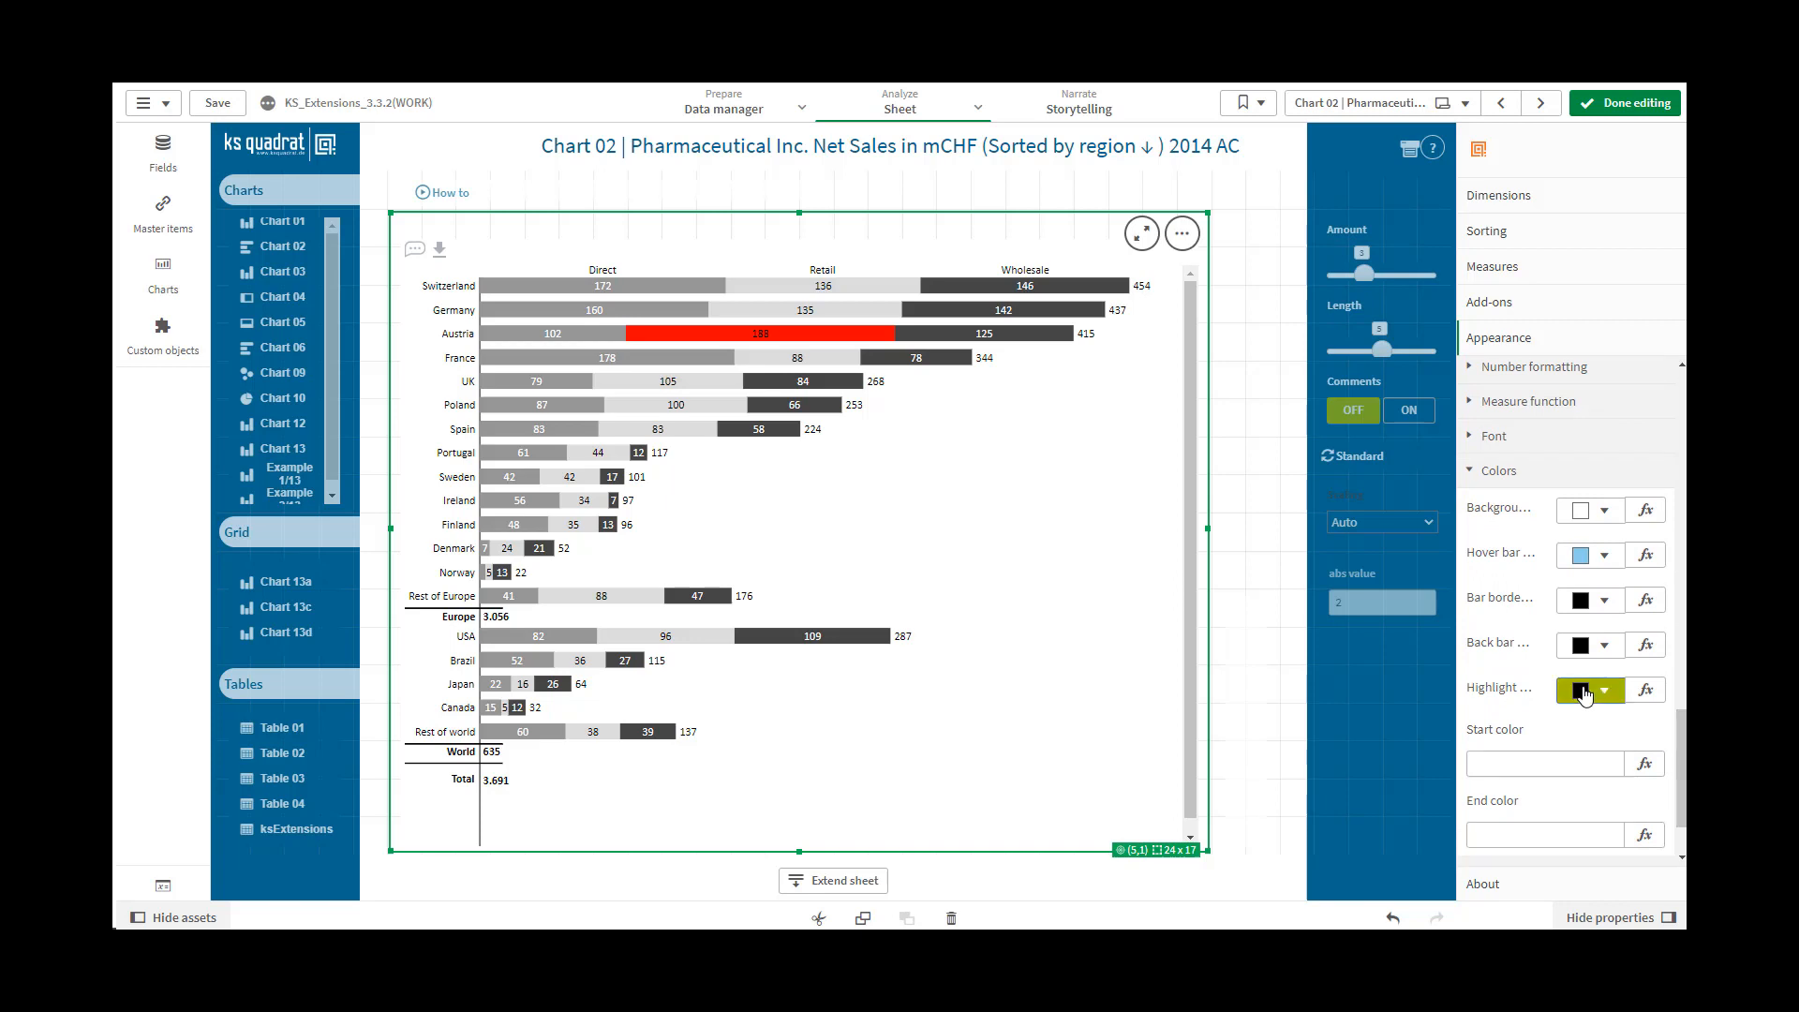
{"action": "left_click", "coordinate": [1651, 645]}
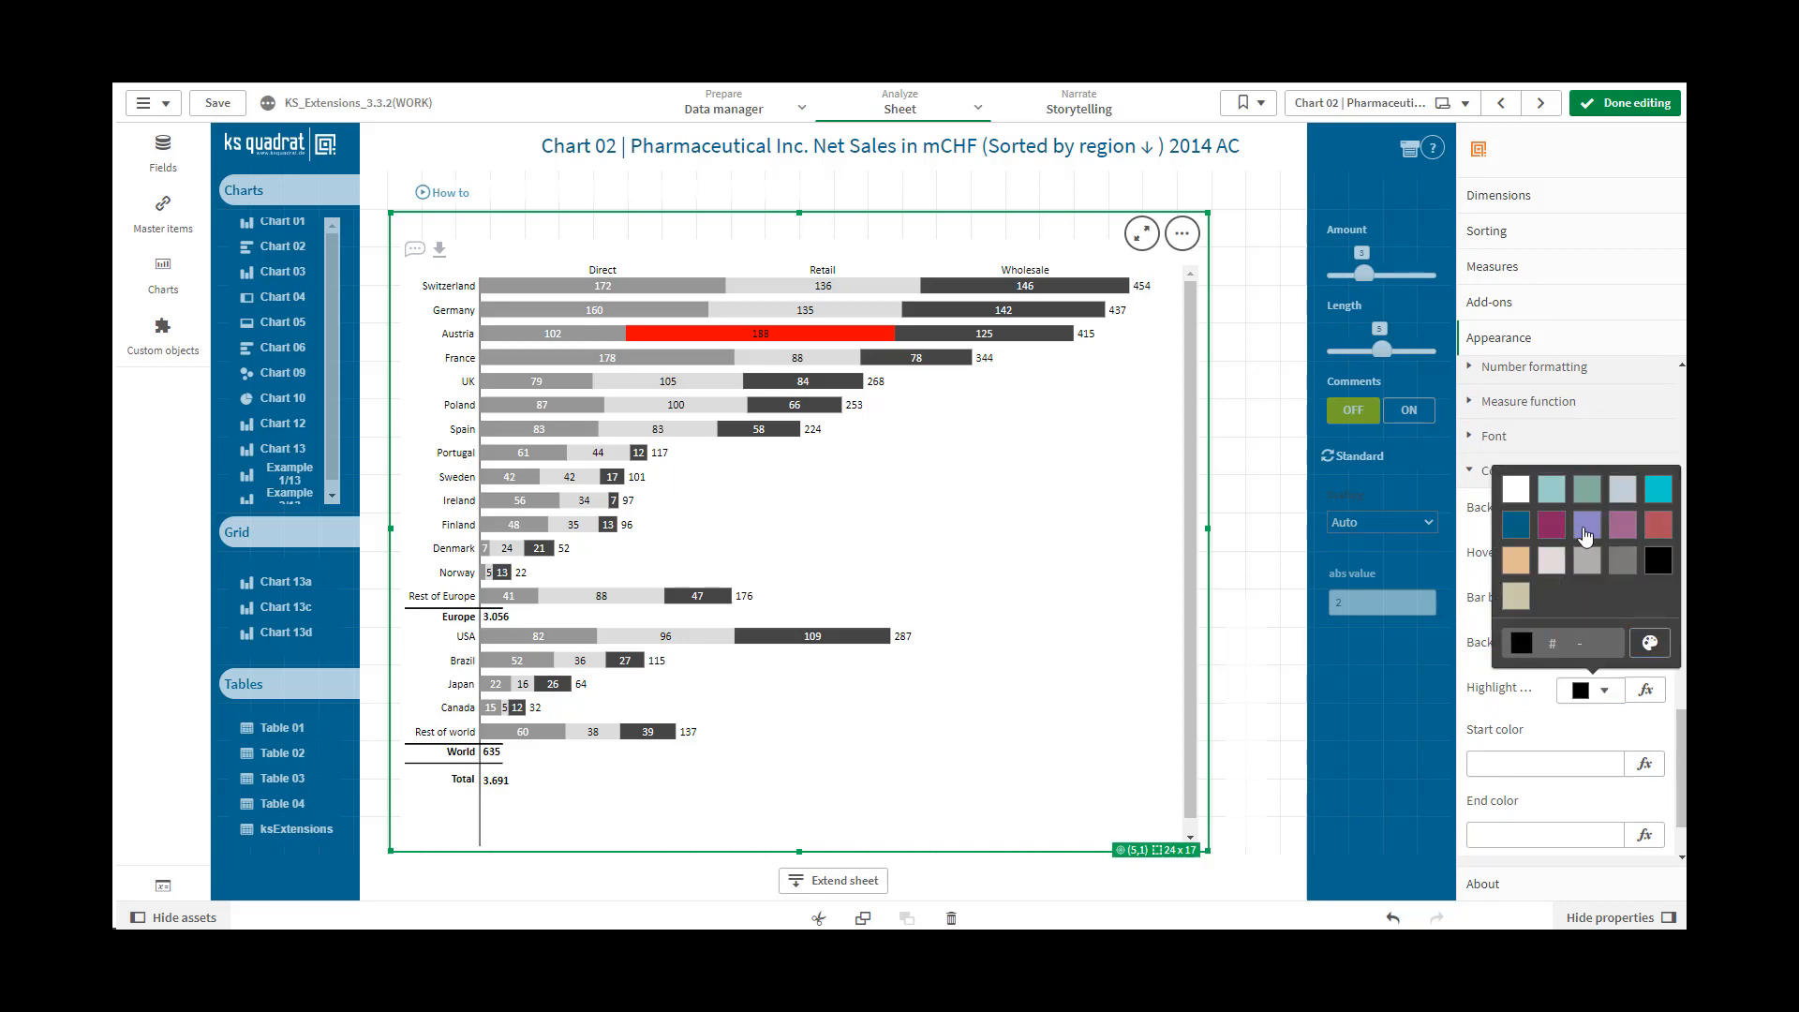
{"action": "left_click", "coordinate": [1585, 529]}
{"action": "left_click", "coordinate": [1537, 762]}
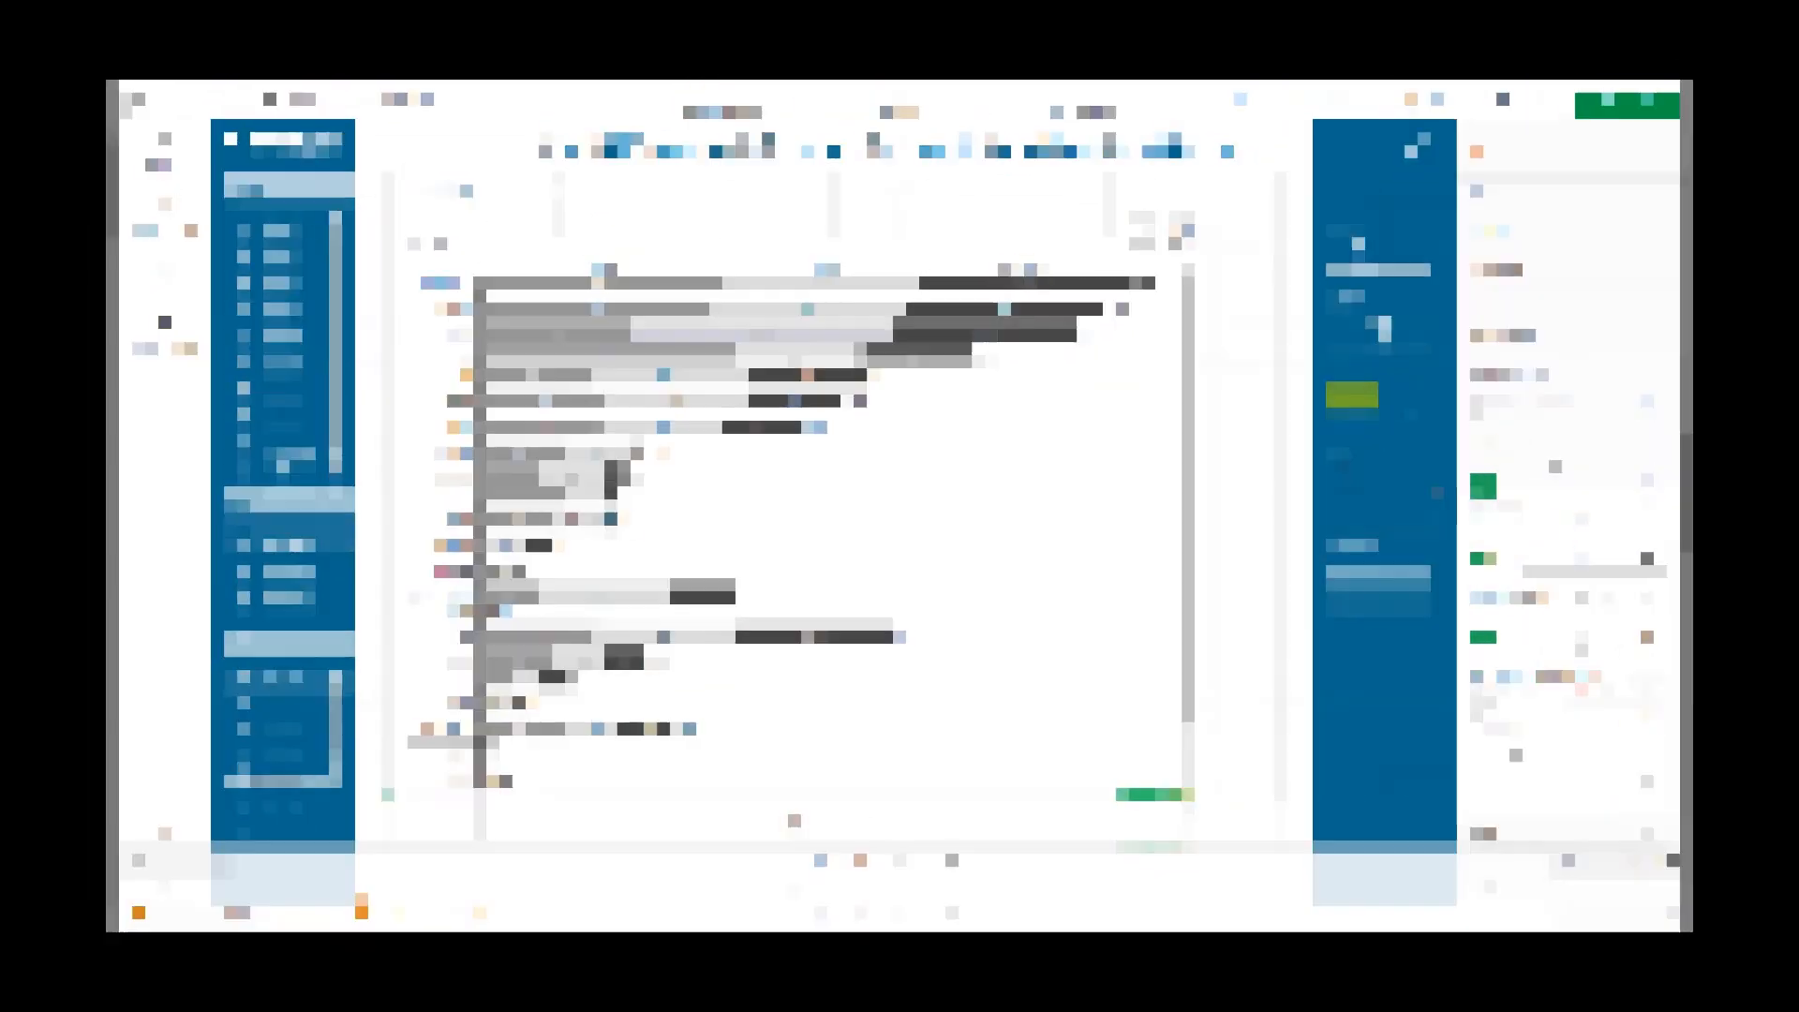
Try Suppress empty on and off, and control it by expression with the value 0 and finally 1
{"action": "left_click", "coordinate": [1487, 411]}
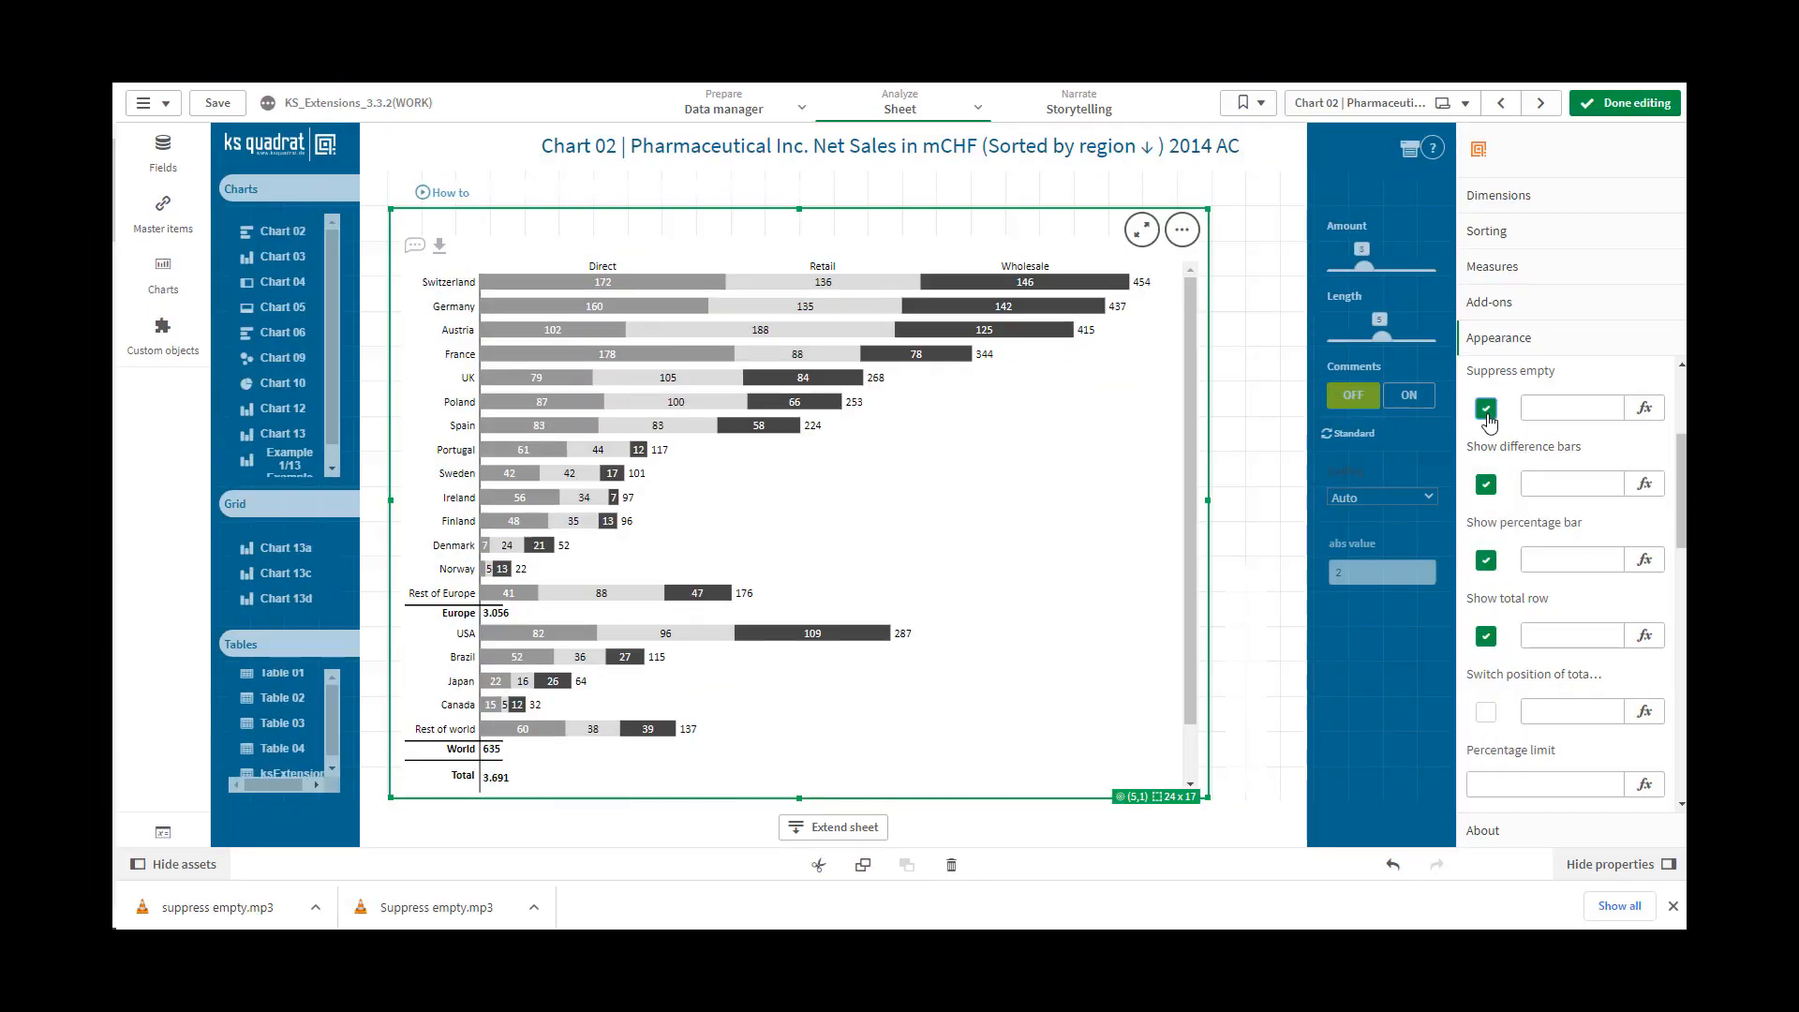
{"action": "left_click", "coordinate": [1487, 412]}
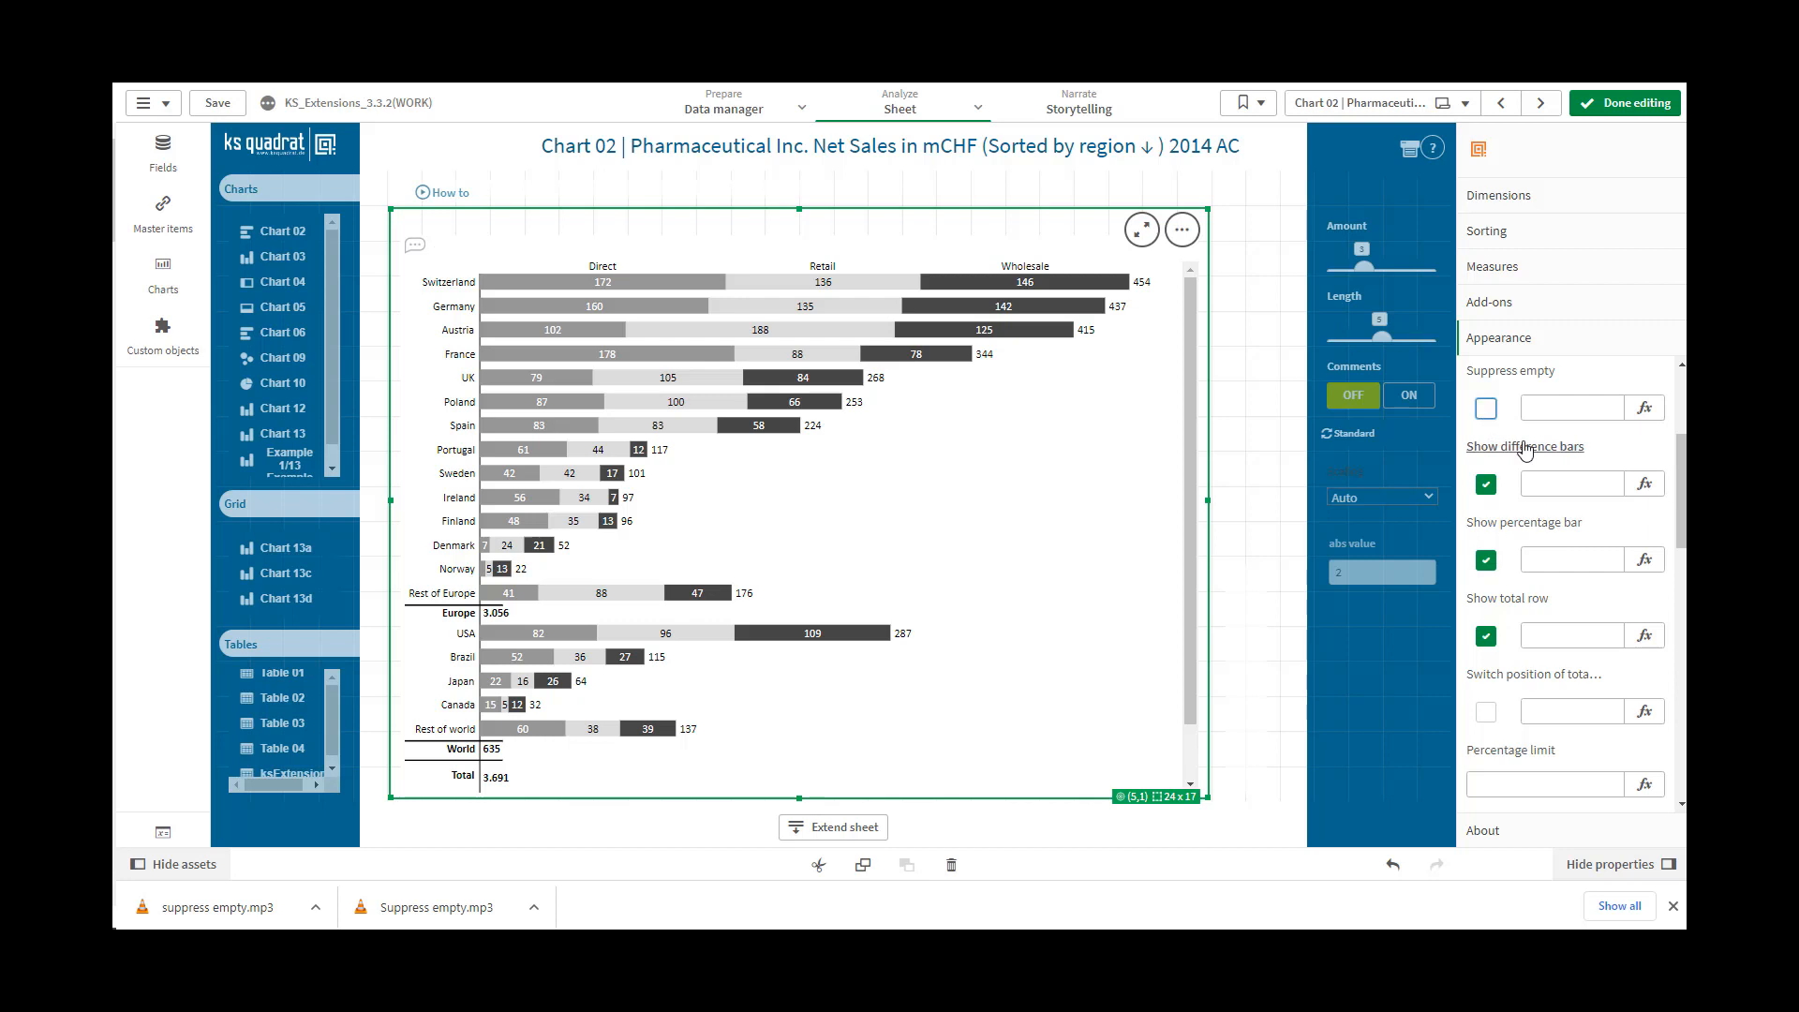
{"action": "left_click", "coordinate": [1583, 410]}
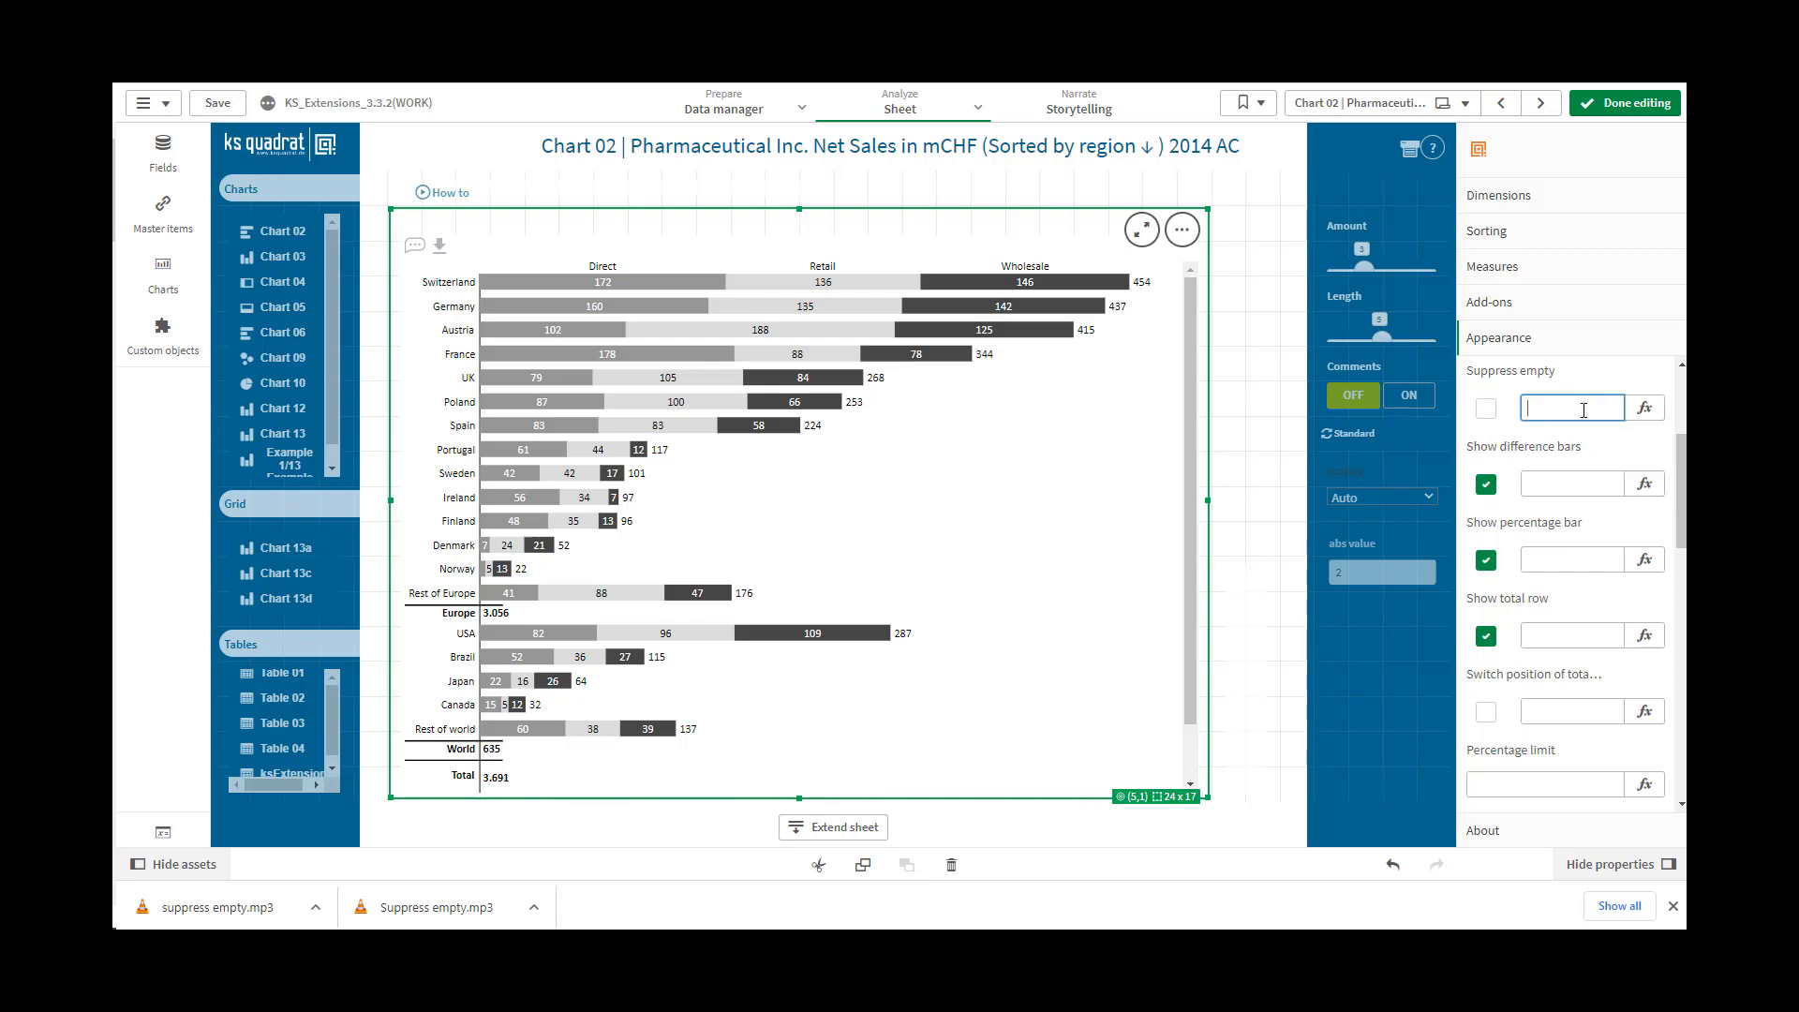
{"action": "type", "text": "0"}
{"action": "double_click", "coordinate": [1526, 408]}
{"action": "type", "text": "1"}
{"action": "left_click", "coordinate": [1543, 484]}
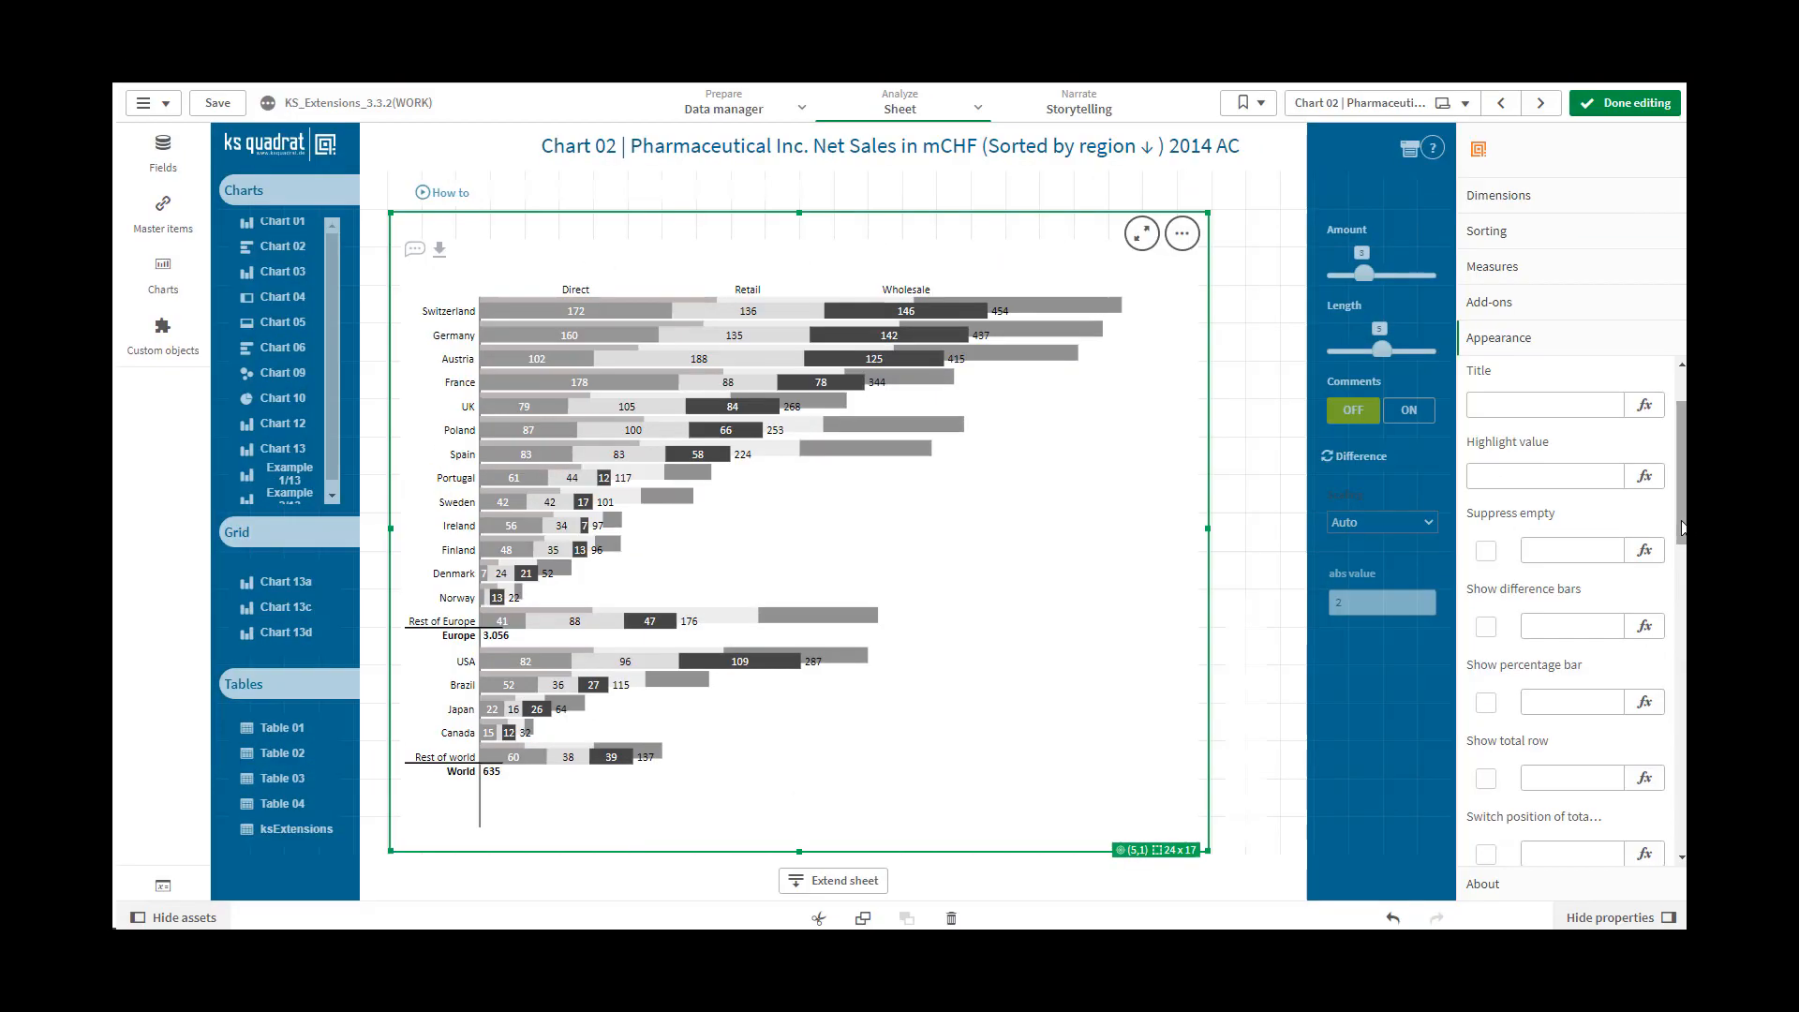
Check the second measure, based on vMeasureSwitch, and return to the chart's appearance settings
{"action": "scroll", "coordinate": [1682, 550], "scroll_direction": "down", "scroll_amount": 2}
{"action": "scroll", "coordinate": [1682, 550], "scroll_direction": "down", "scroll_amount": 1}
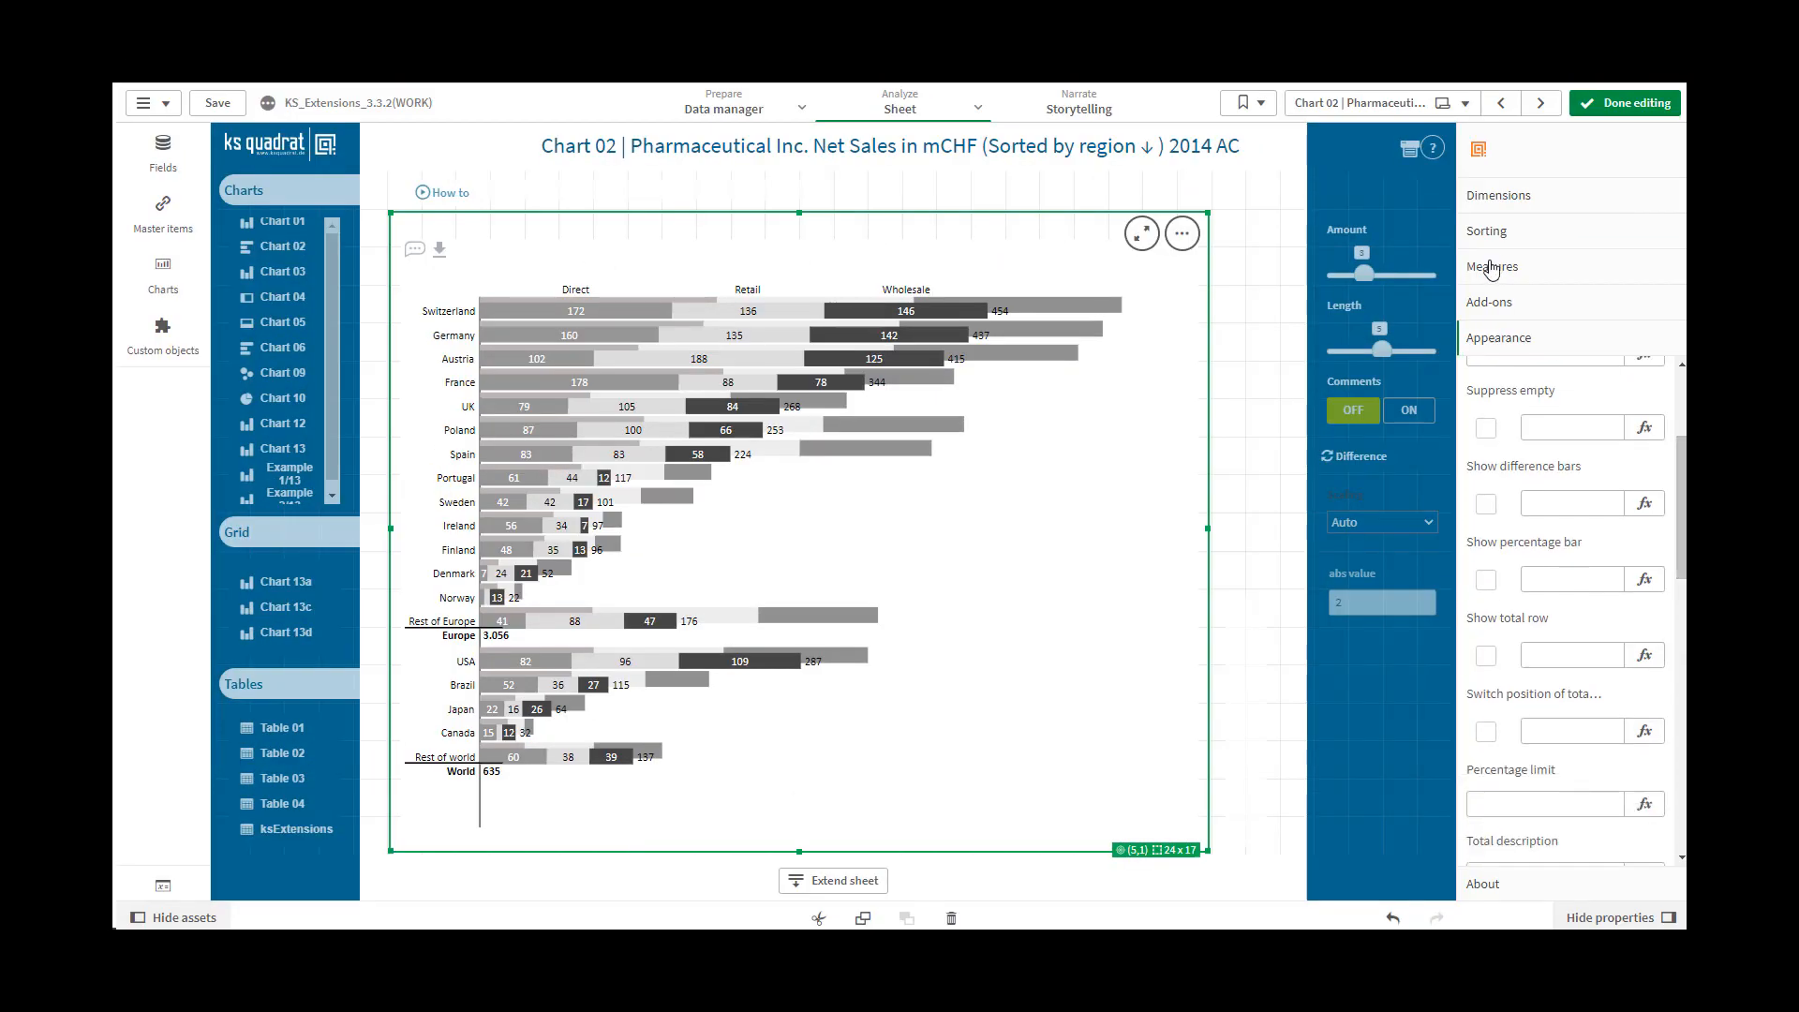
{"action": "left_click", "coordinate": [1515, 270]}
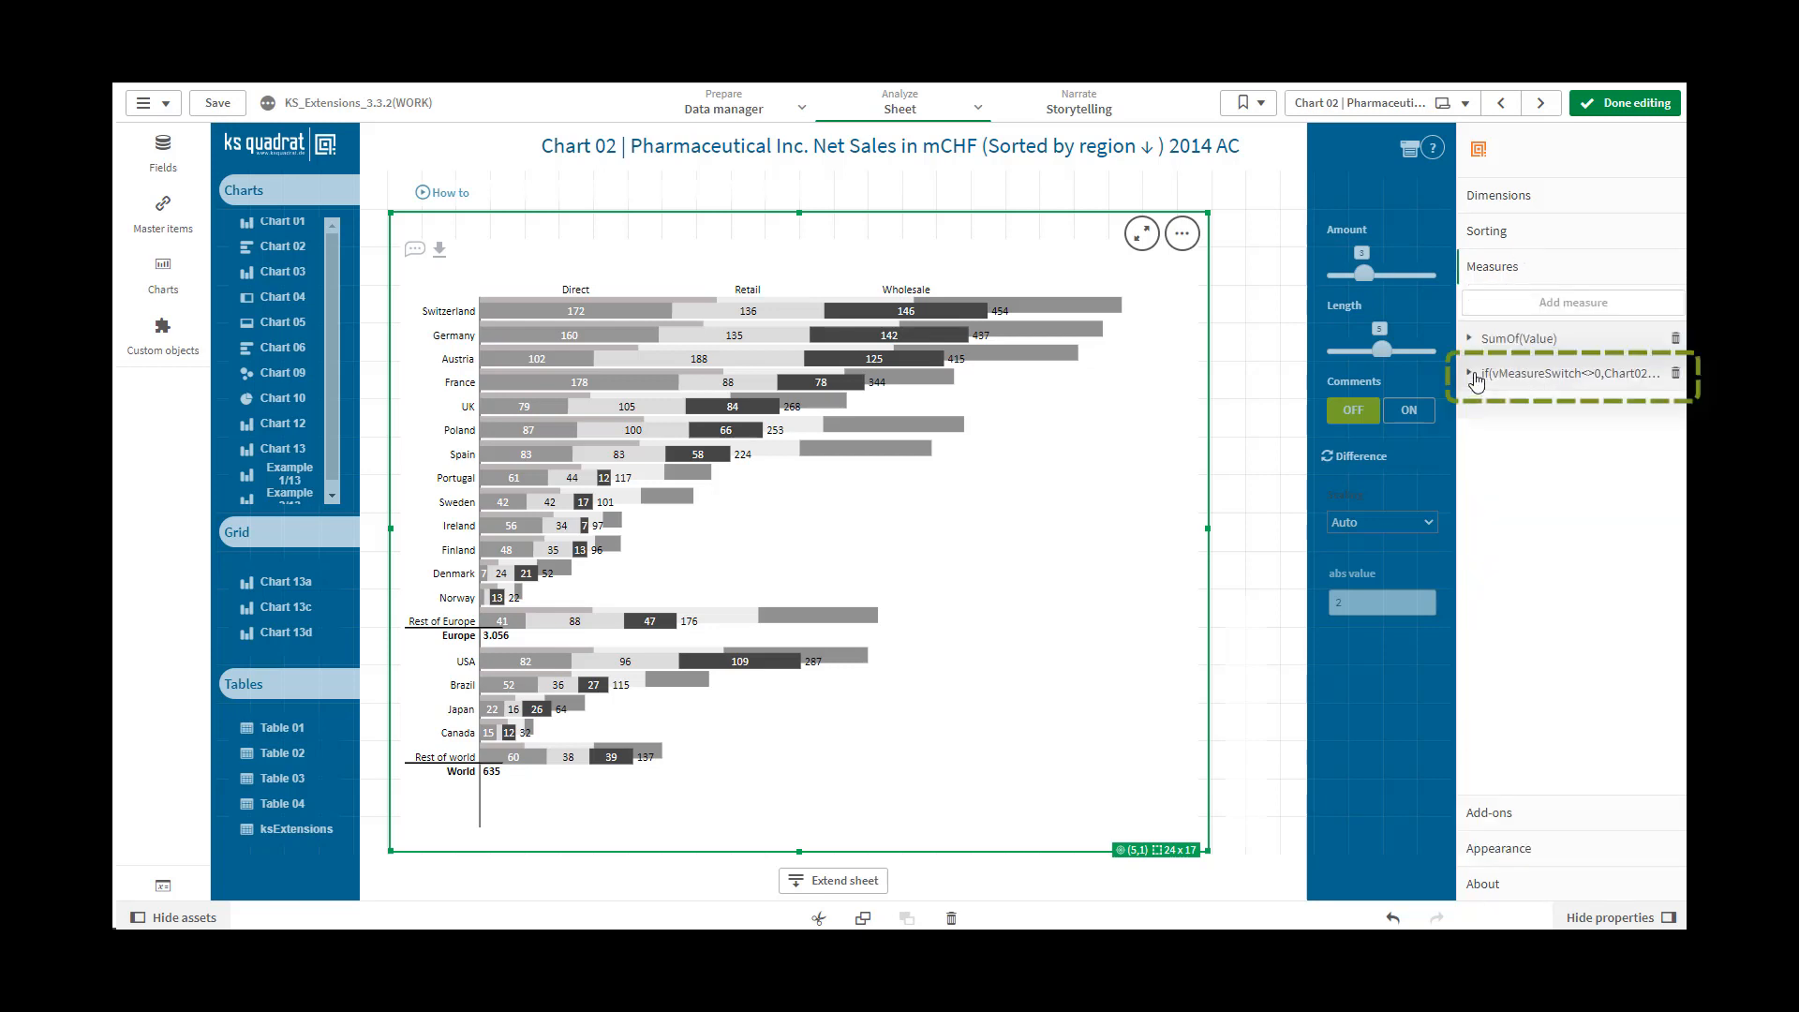
{"action": "left_click", "coordinate": [1478, 379]}
{"action": "left_click", "coordinate": [1477, 379]}
{"action": "left_click", "coordinate": [1499, 849]}
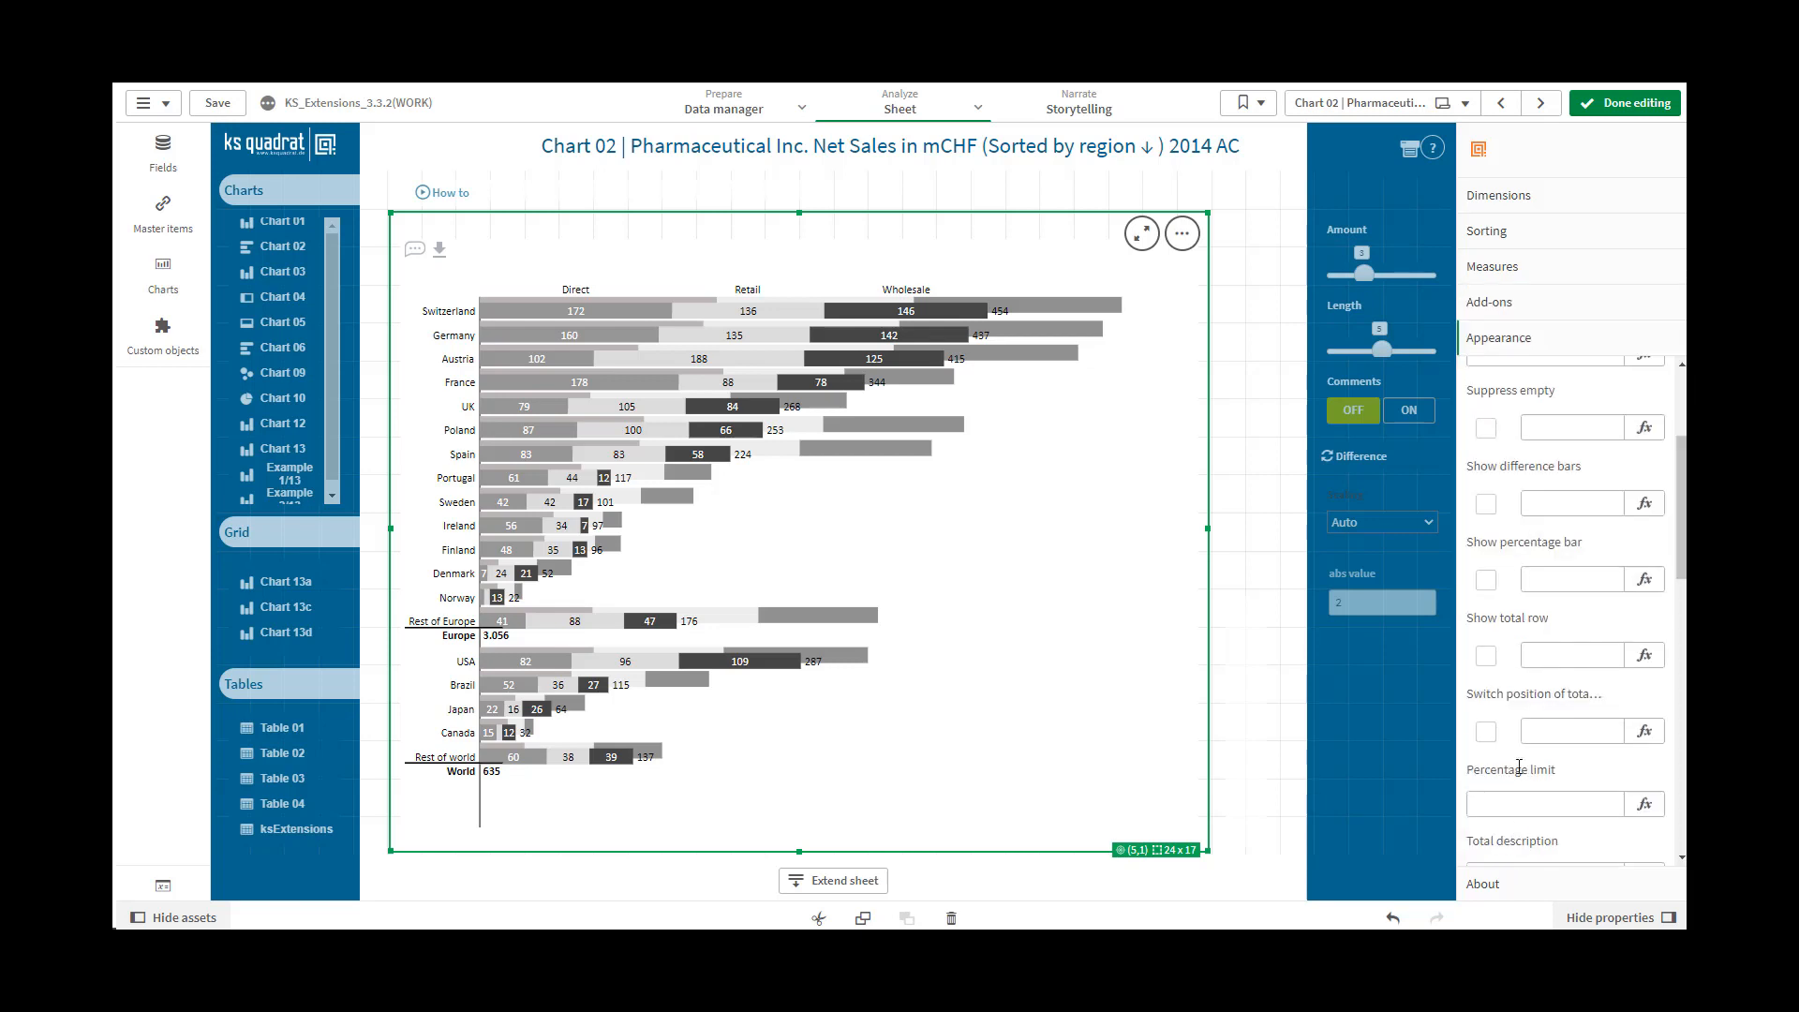
Try Show difference bars on and off, and control it by expression with the value 0 and finally 1
{"action": "left_click", "coordinate": [1486, 504]}
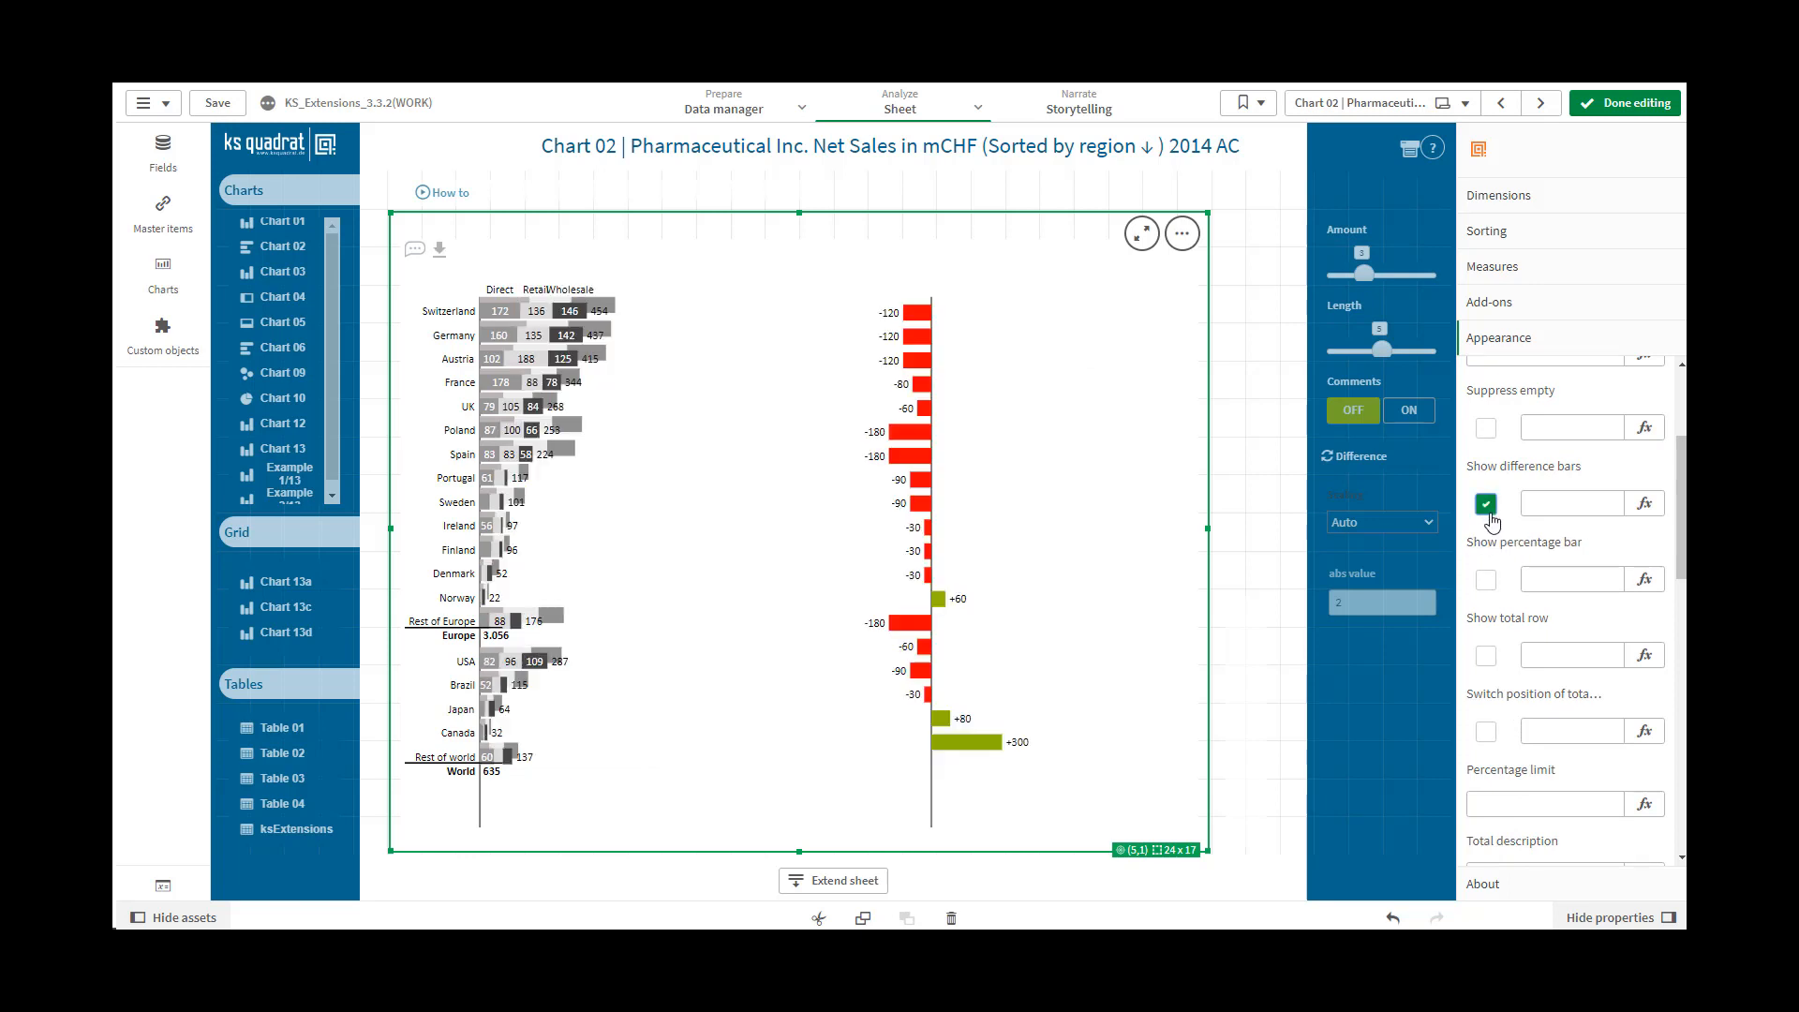
{"action": "left_click", "coordinate": [1488, 510]}
{"action": "left_click", "coordinate": [1541, 506]}
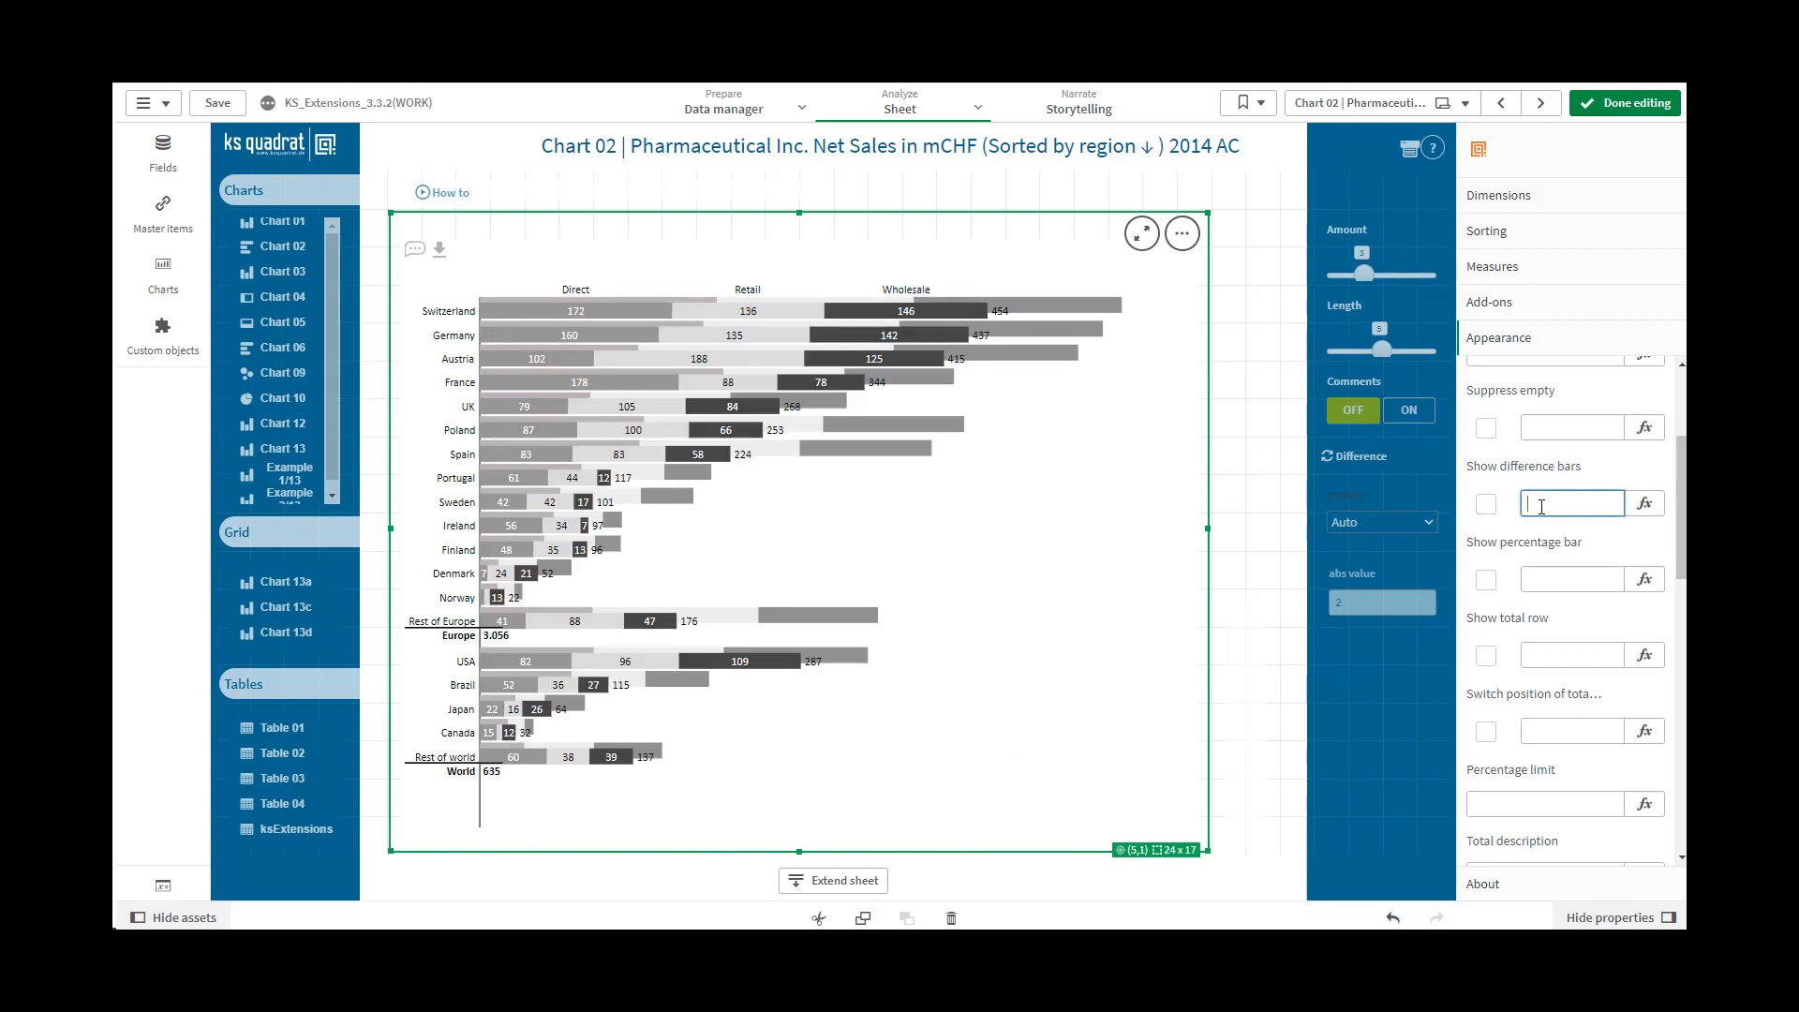
{"action": "type", "text": "0"}
{"action": "left_click", "coordinate": [1546, 579]}
{"action": "left_click", "coordinate": [1543, 503]}
{"action": "left_click_drag", "start_coordinate": [1543, 503], "coordinate": [1524, 507]}
{"action": "type", "text": "1"}
{"action": "left_click", "coordinate": [1533, 579]}
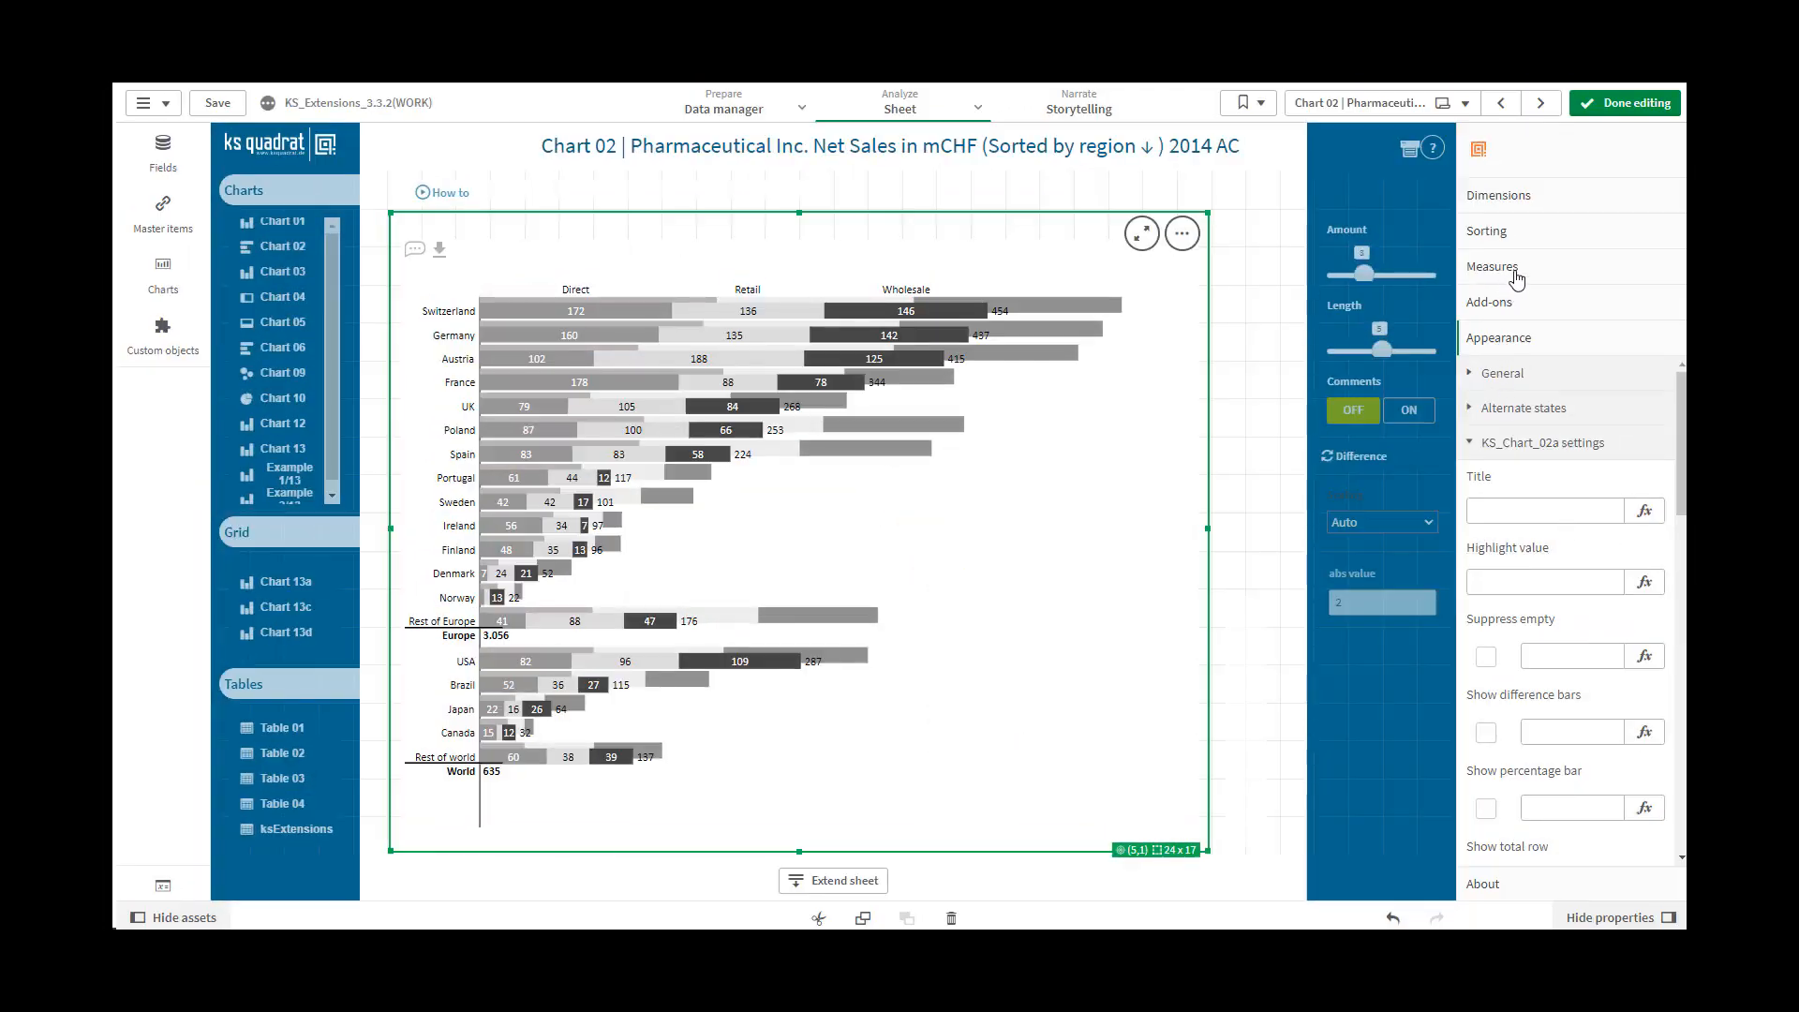
Inspect the expression settings of the vMeasureSwitch-based measure again and collapse them
{"action": "left_click", "coordinate": [1513, 272]}
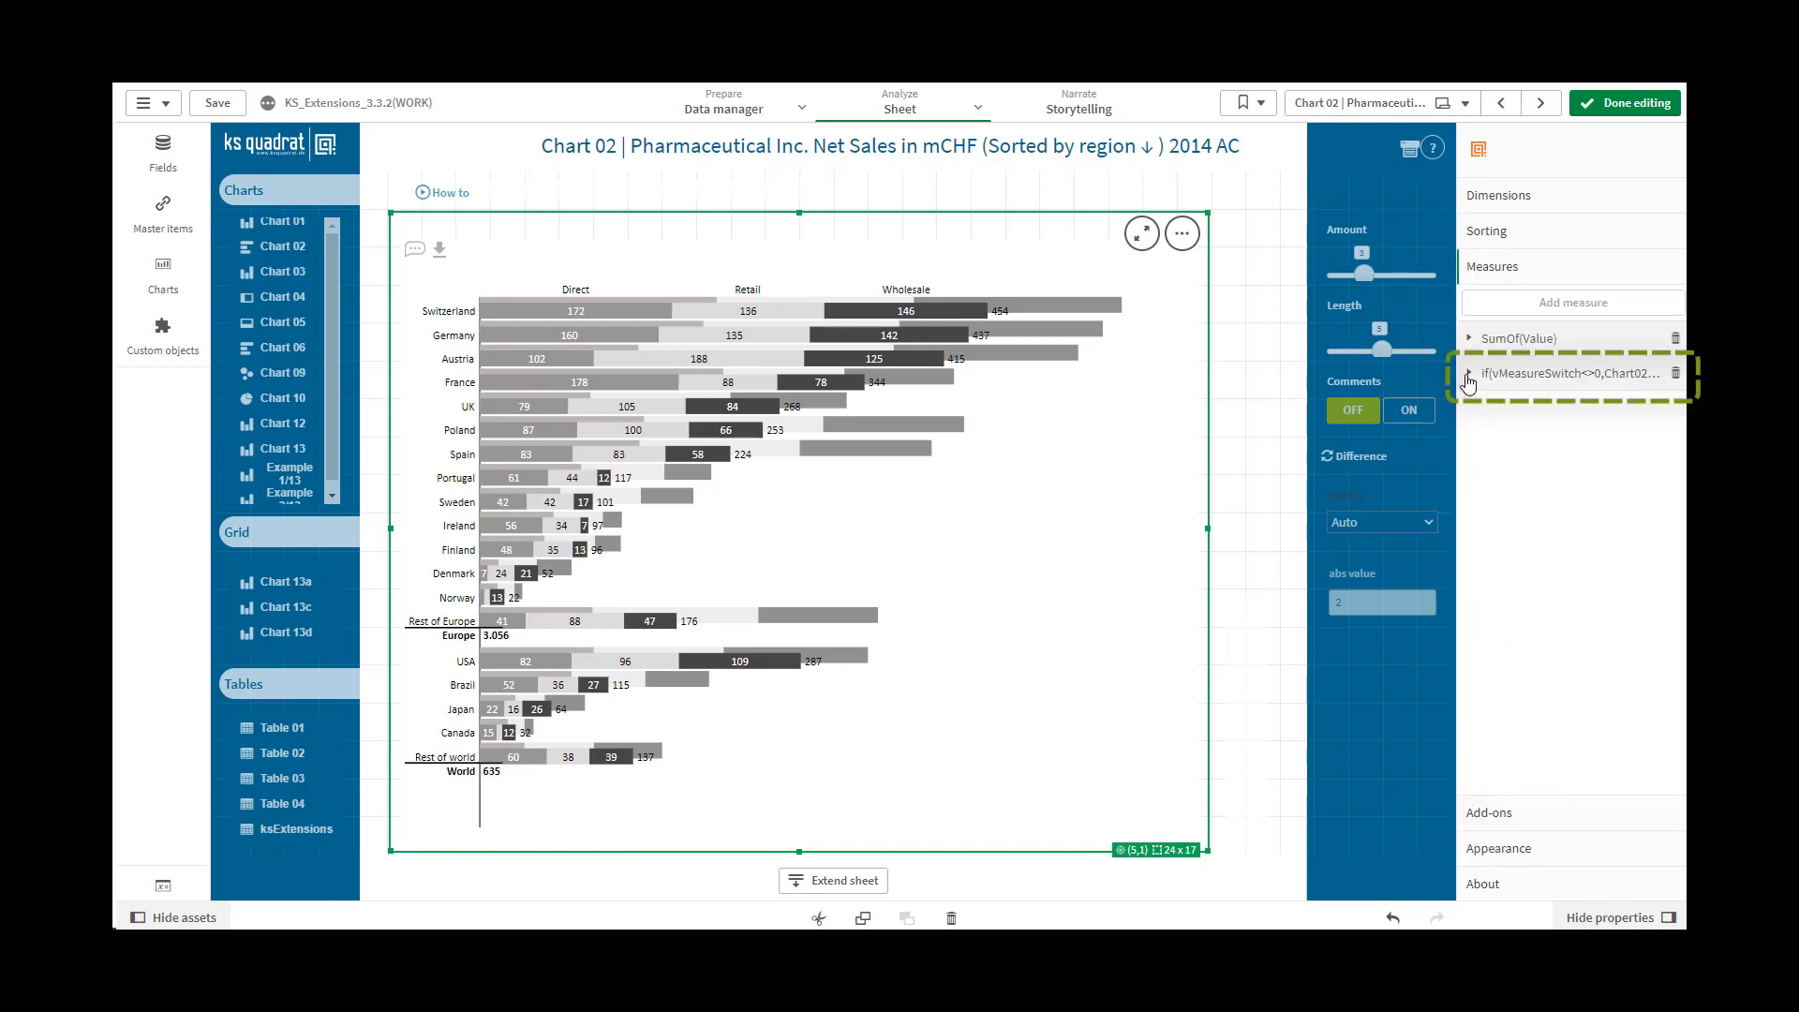
{"action": "left_click", "coordinate": [1468, 374]}
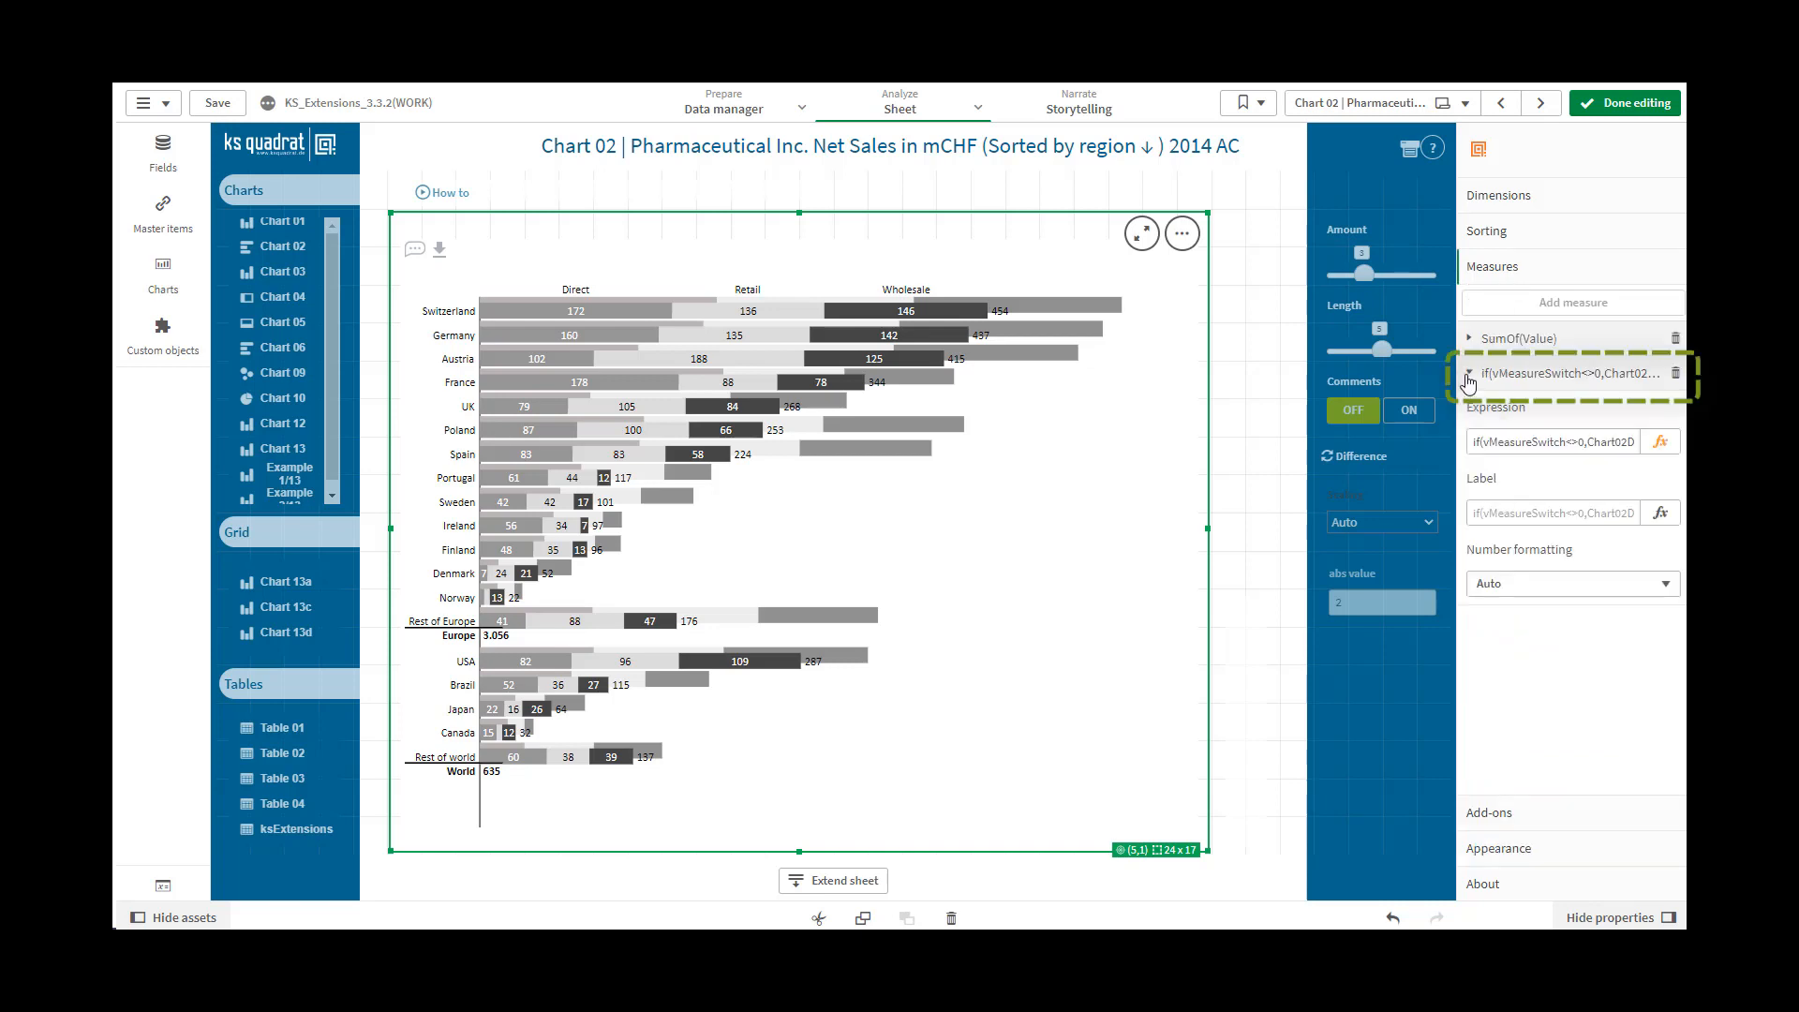
{"action": "left_click", "coordinate": [1469, 375]}
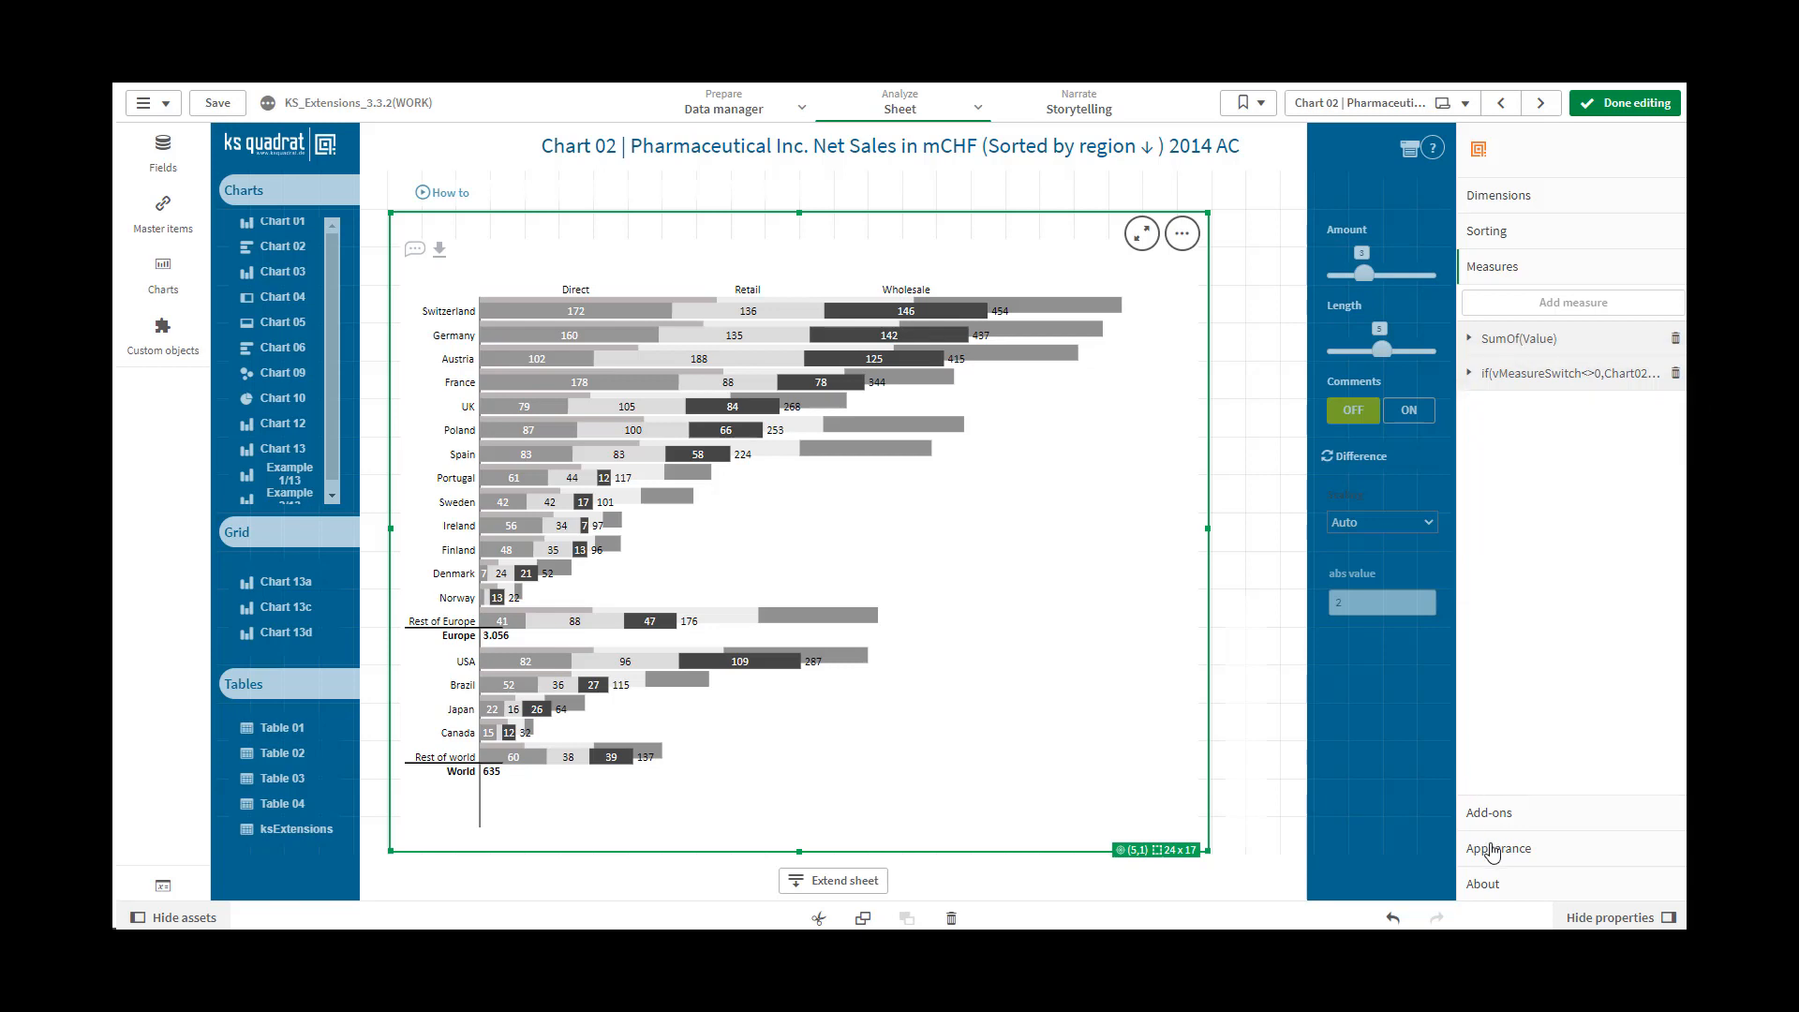
Try Show percentage bar on and off in the chart's appearance settings, and control it by expression with the value 1
{"action": "left_click", "coordinate": [1492, 848]}
{"action": "scroll", "coordinate": [1500, 712], "scroll_direction": "down", "scroll_amount": 3}
{"action": "left_click", "coordinate": [1485, 600]}
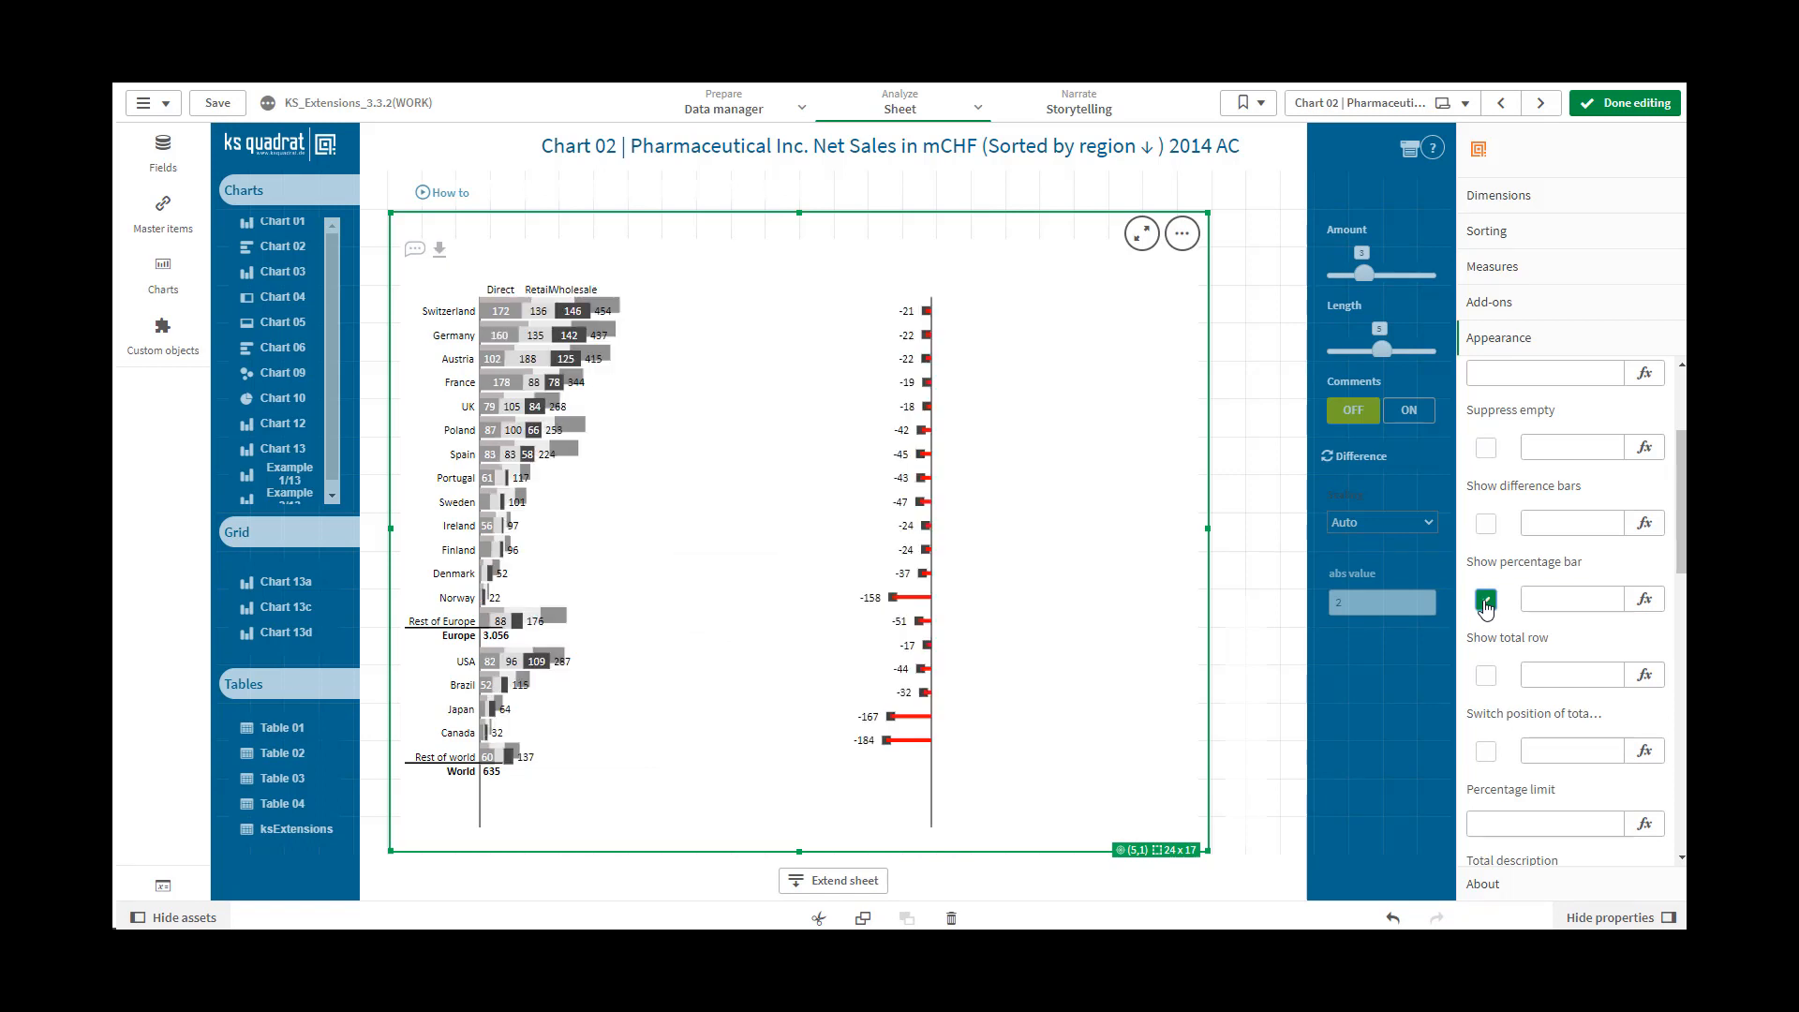
{"action": "left_click", "coordinate": [1486, 602]}
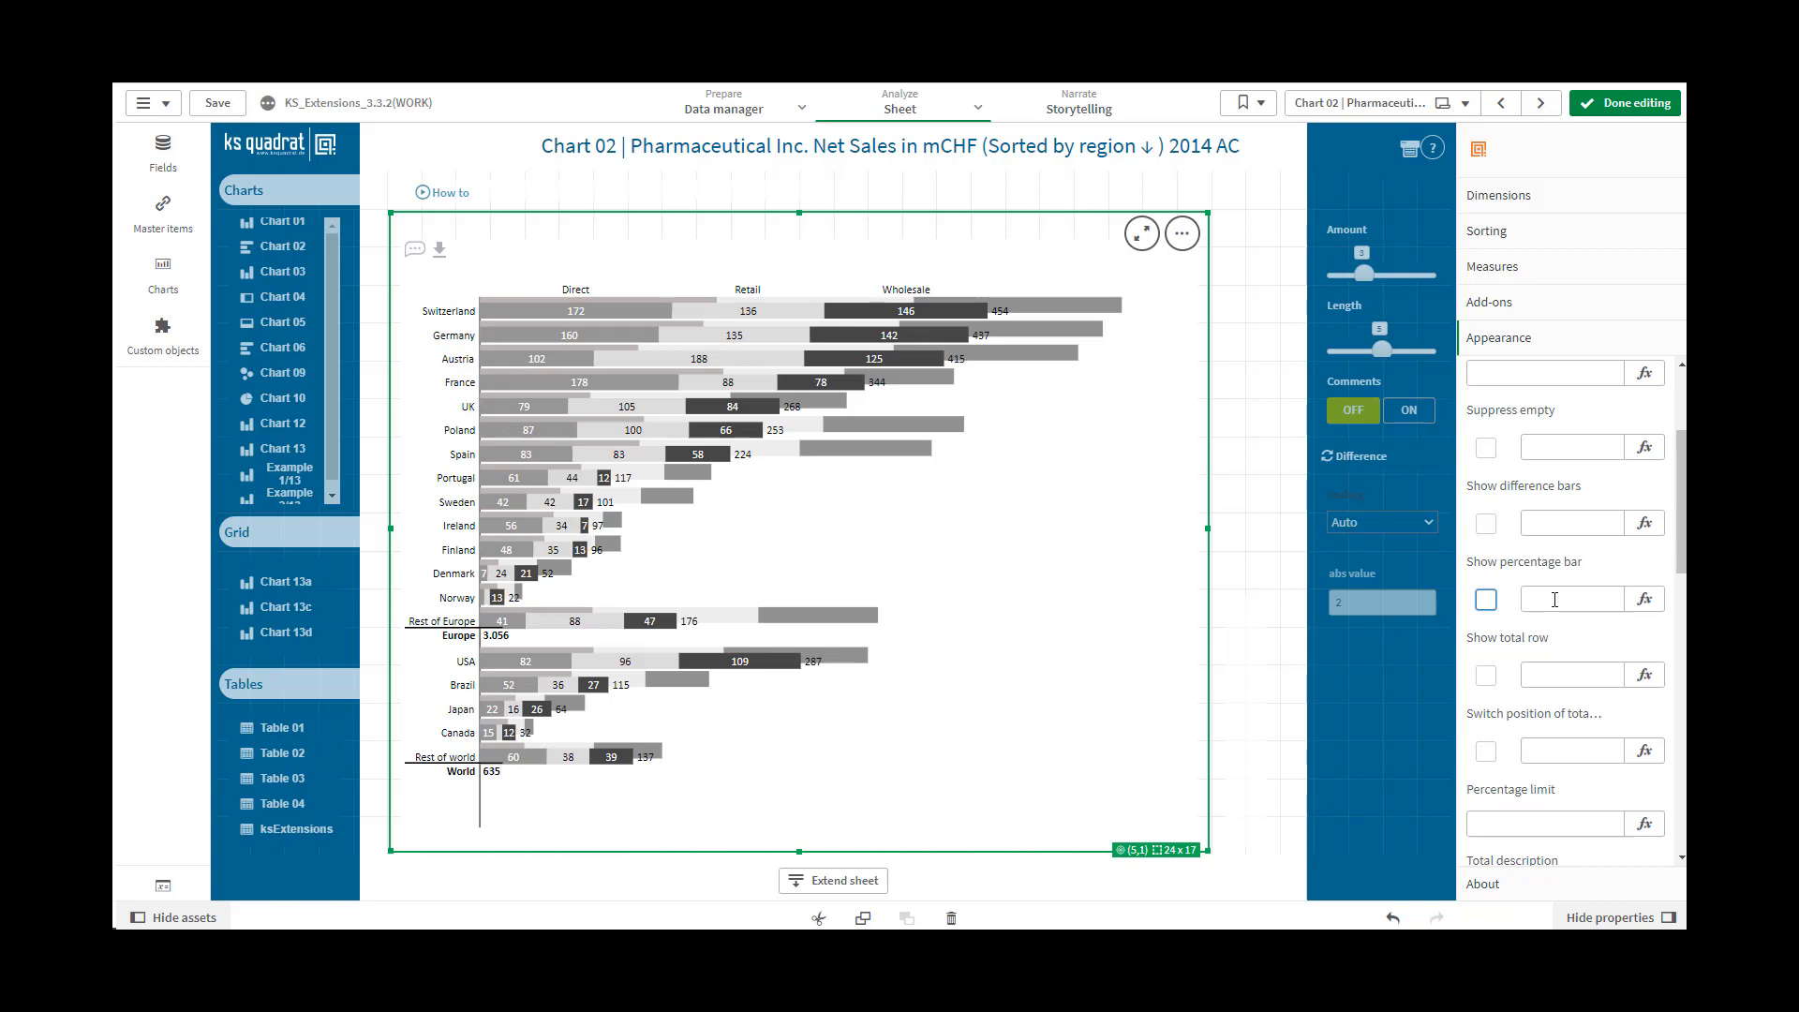
{"action": "left_click", "coordinate": [1555, 600]}
{"action": "left_click_drag", "start_coordinate": [1536, 599], "coordinate": [1525, 600]}
{"action": "type", "text": "1"}
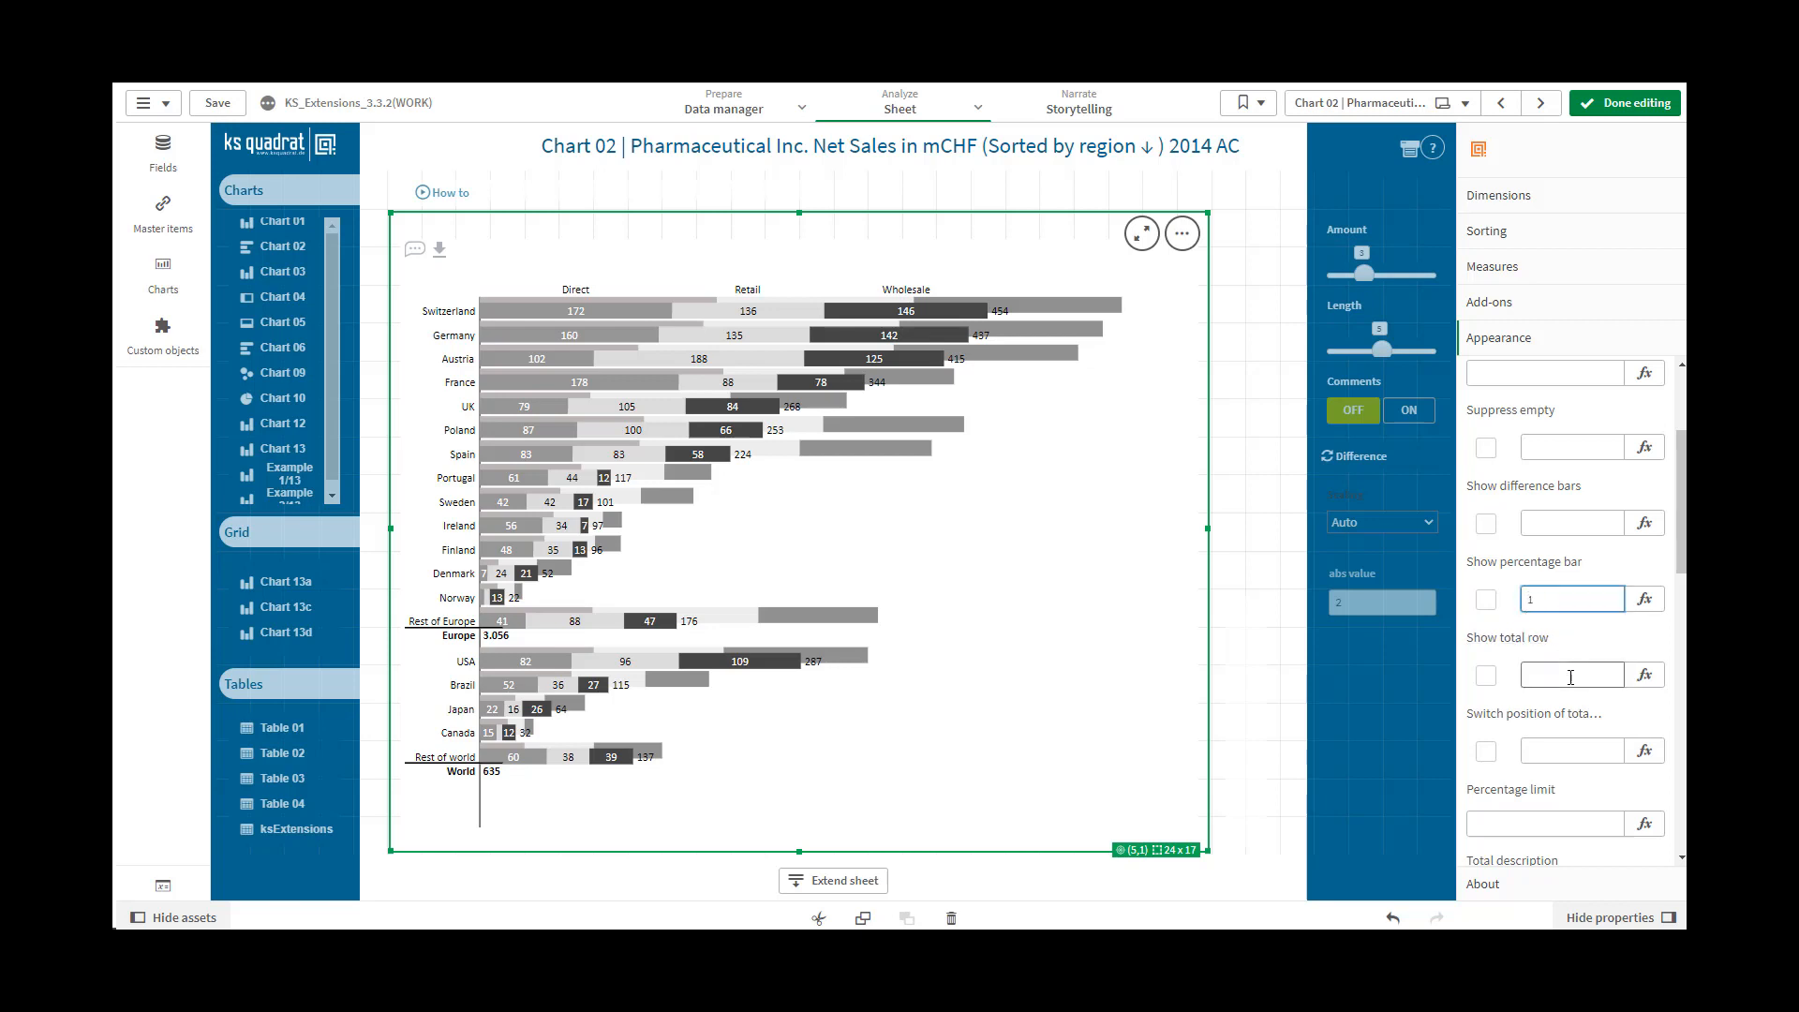
{"action": "left_click", "coordinate": [1570, 677]}
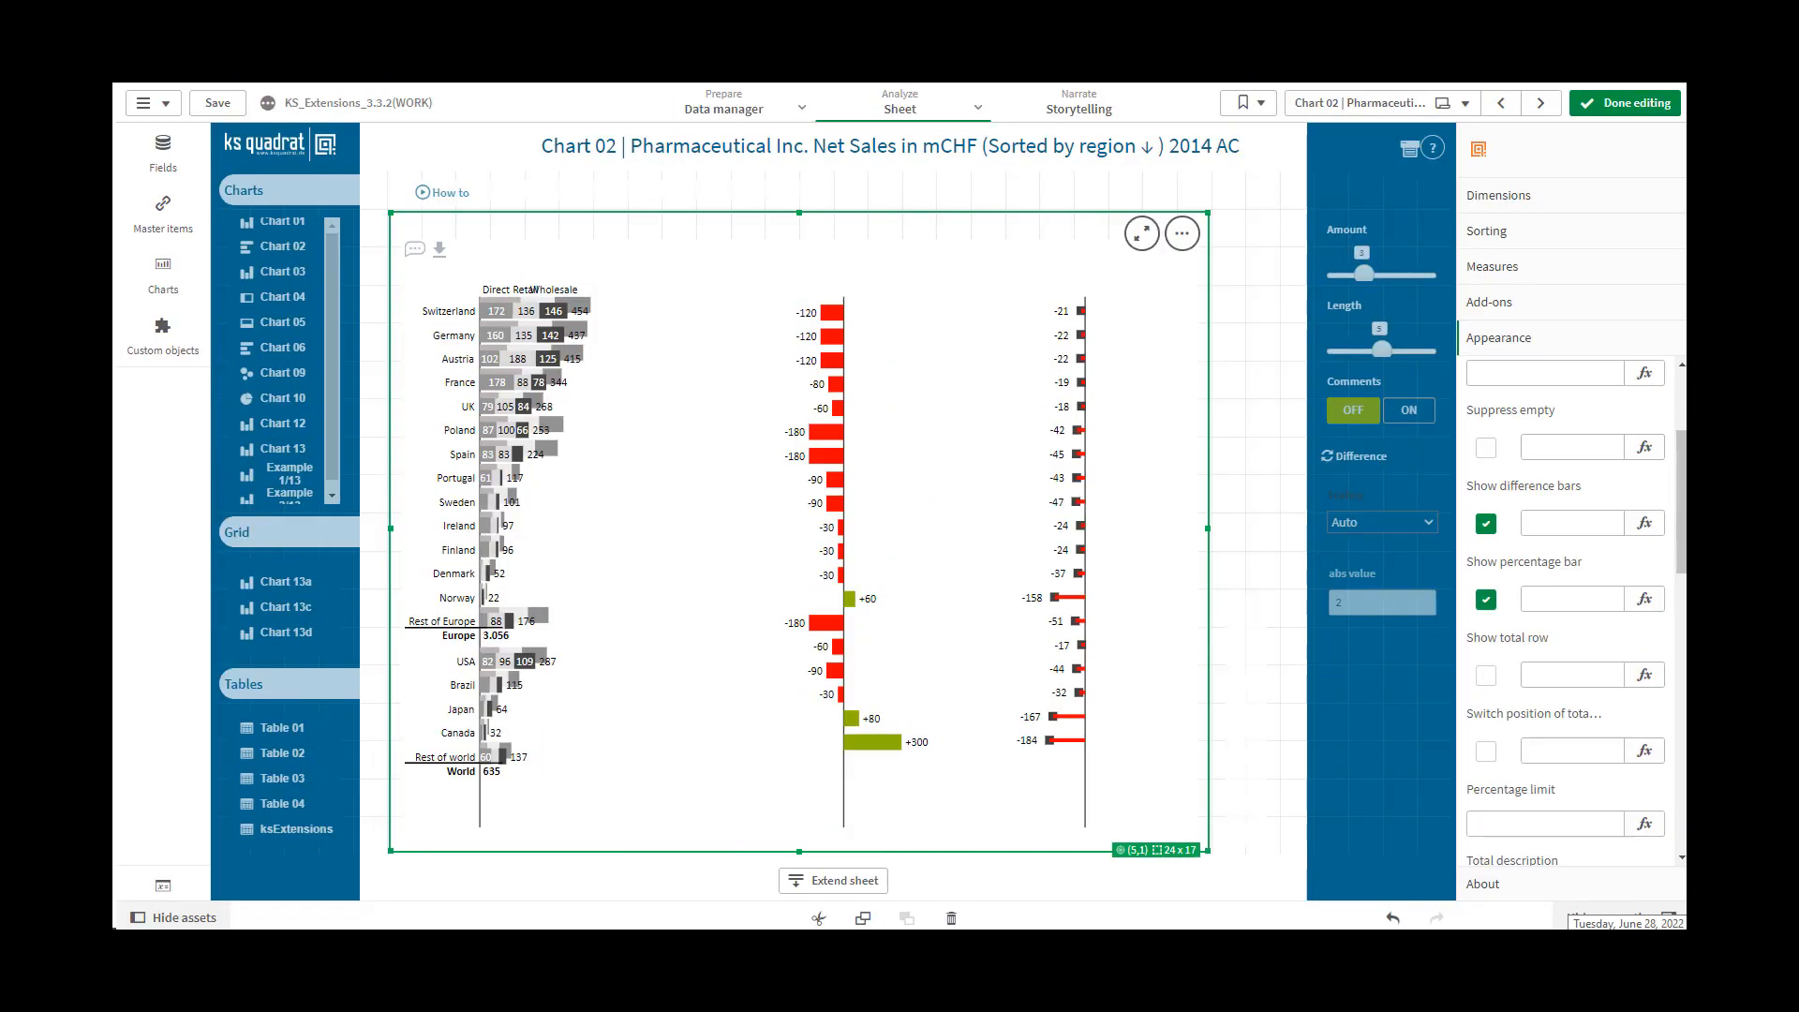
Try Show total row on and off, and control it by expression with the value 1 and finally 0
{"action": "left_click", "coordinate": [1486, 676]}
{"action": "left_click", "coordinate": [1486, 678]}
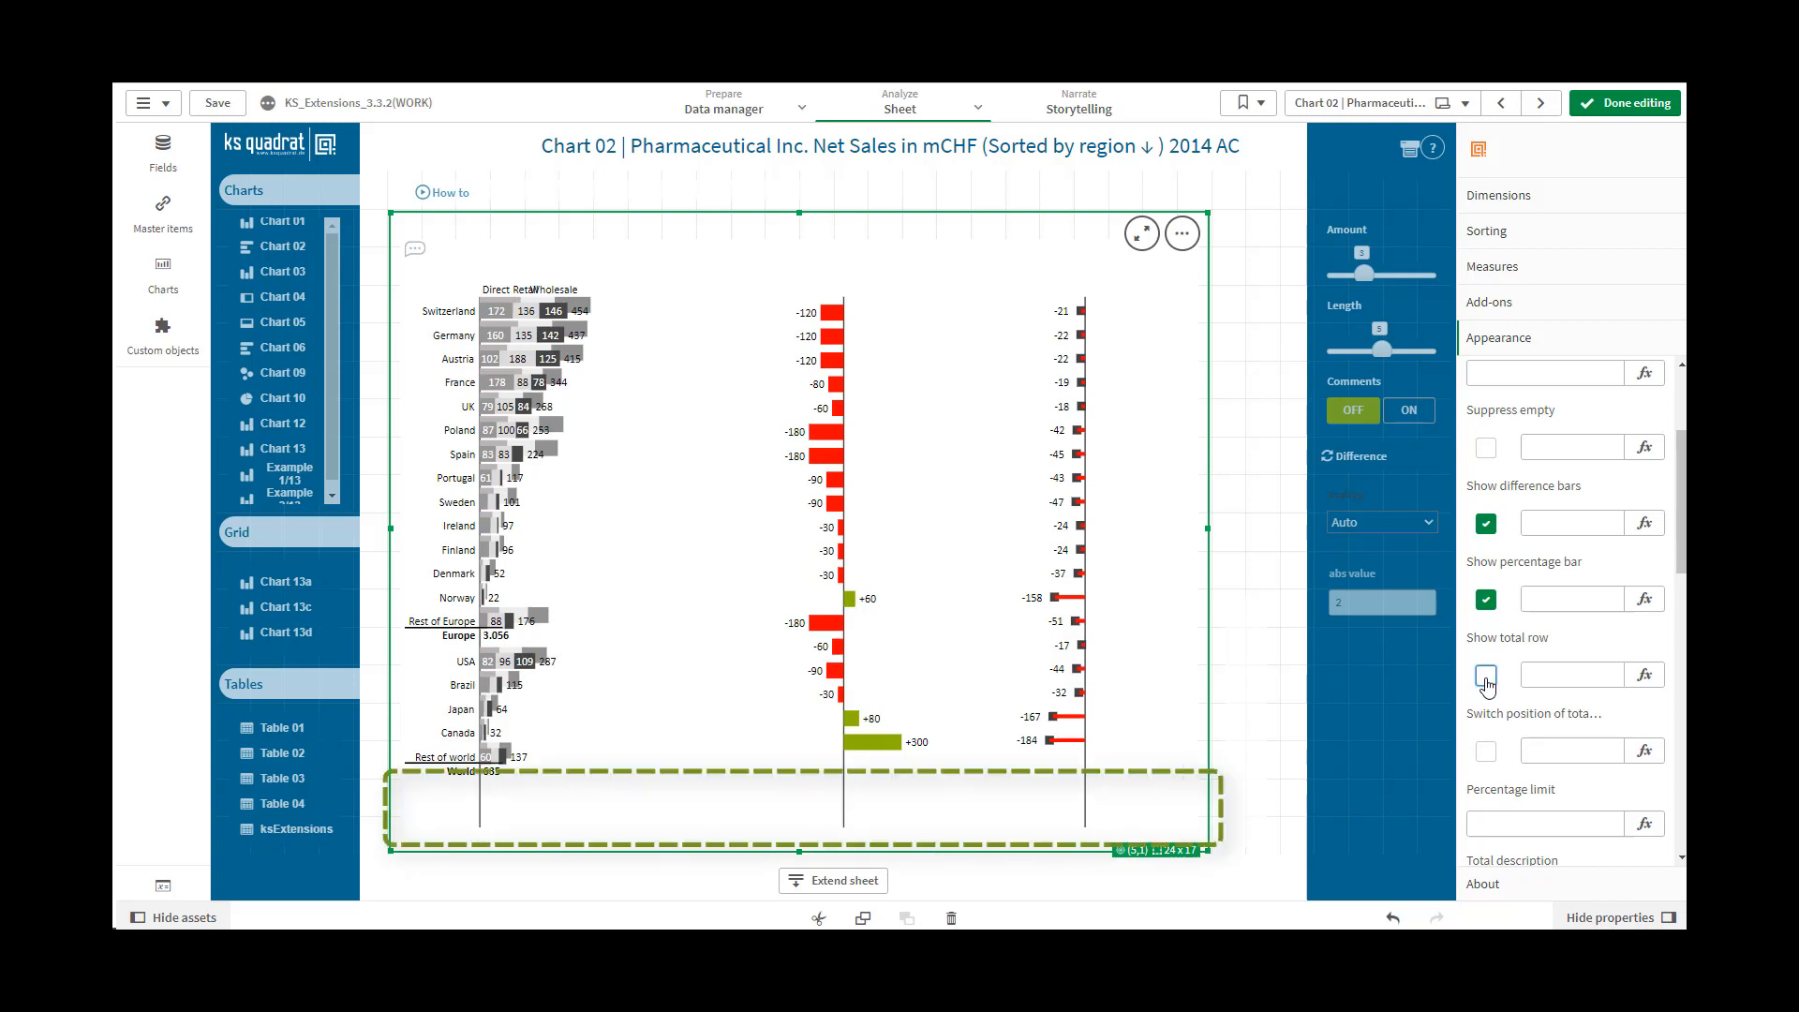
{"action": "left_click", "coordinate": [1554, 673]}
{"action": "type", "text": "1"}
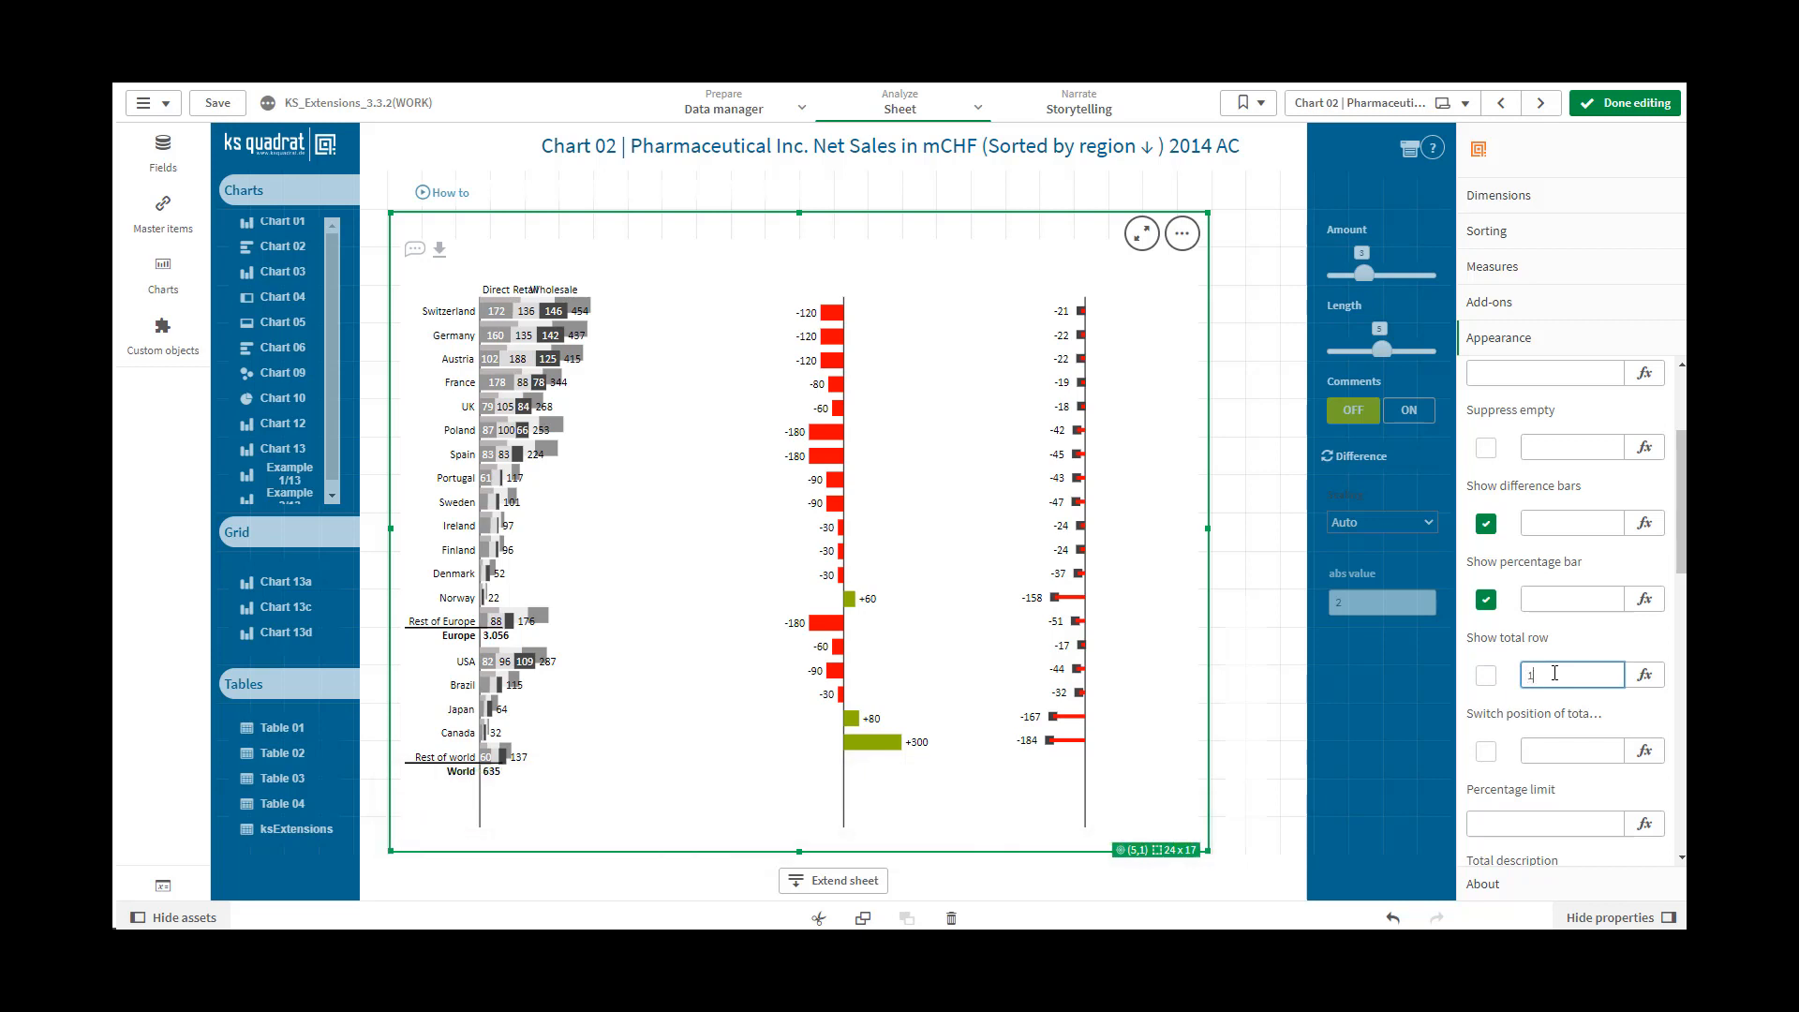
{"action": "left_click", "coordinate": [1555, 749]}
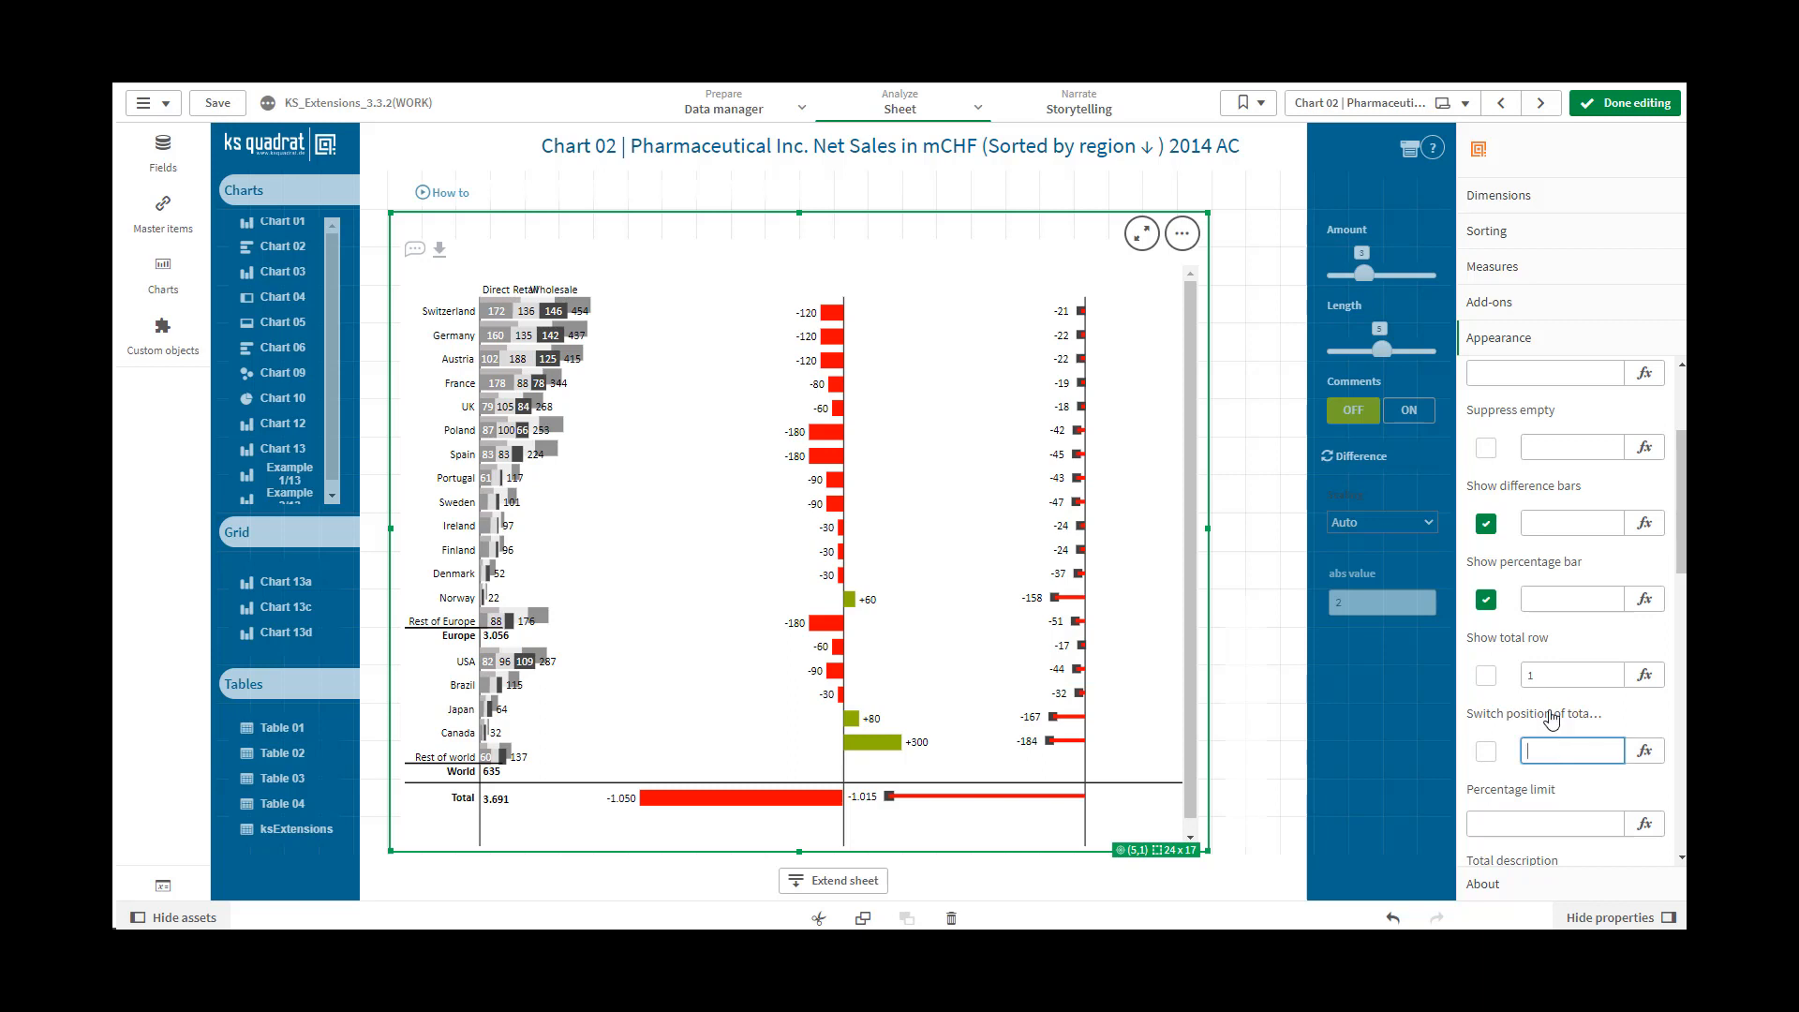
{"action": "left_click_drag", "start_coordinate": [1551, 677], "coordinate": [1518, 684]}
{"action": "type", "text": "0"}
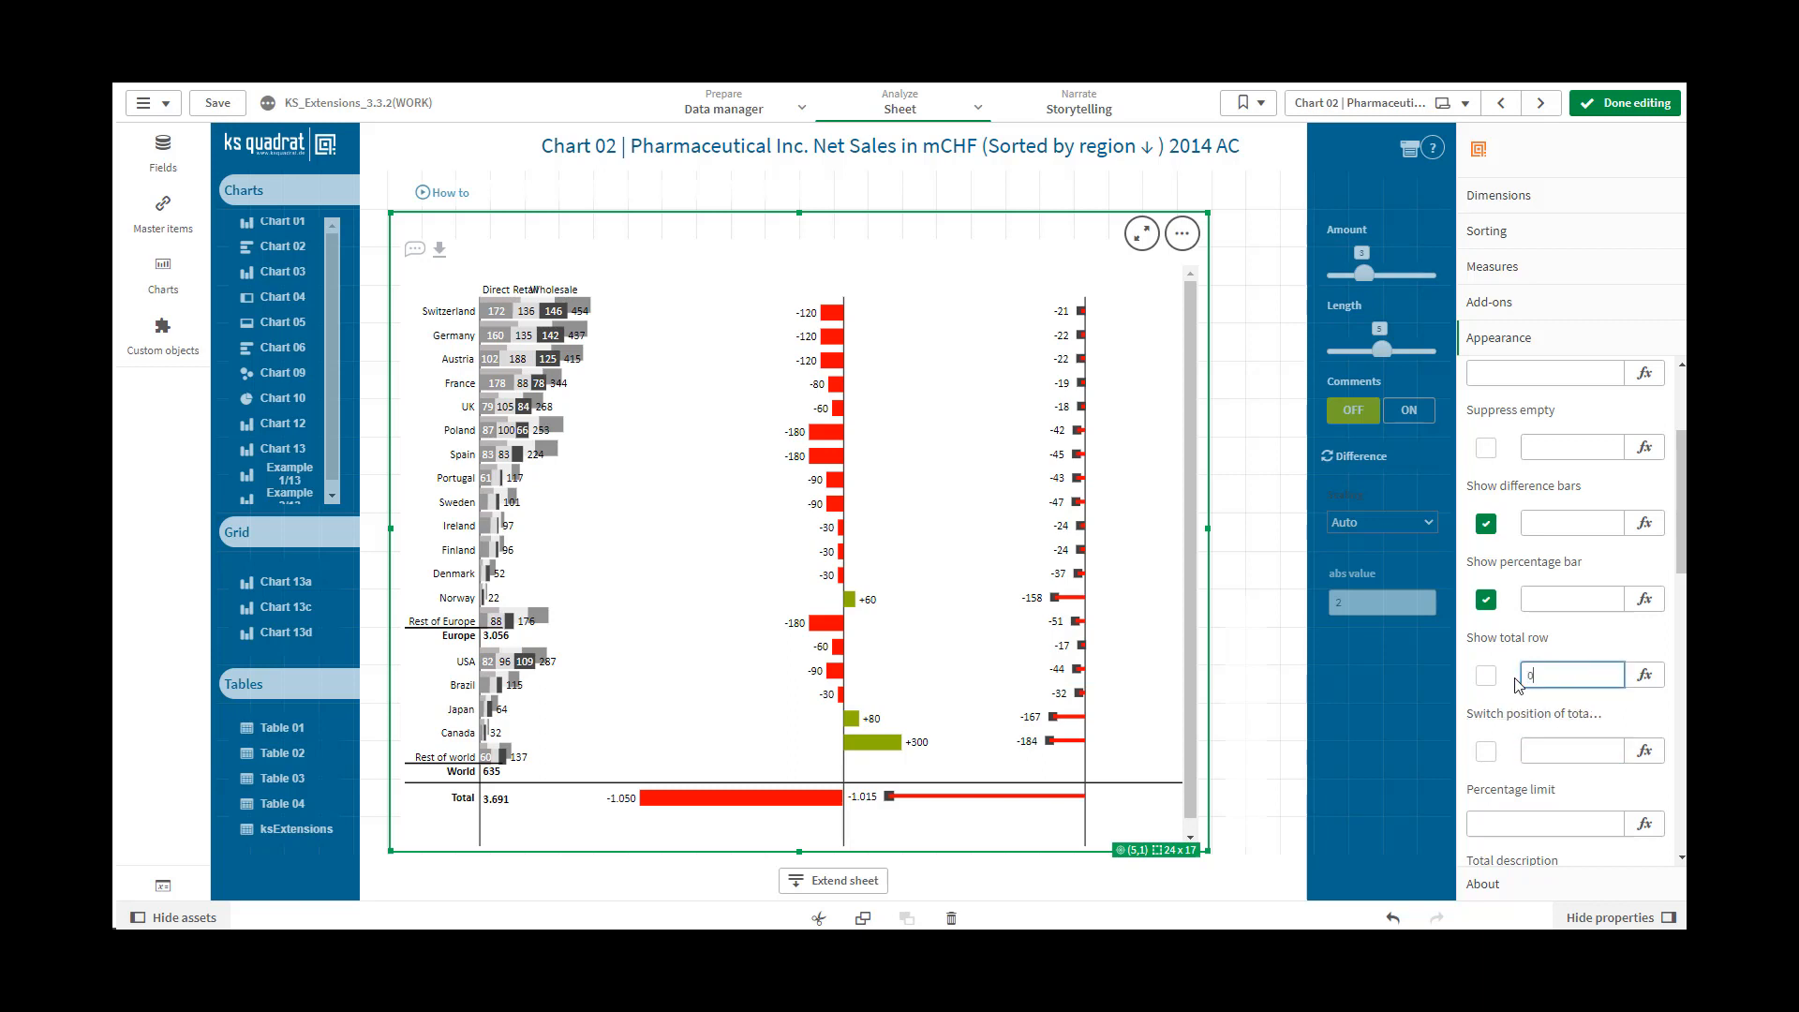
{"action": "left_click", "coordinate": [1540, 749]}
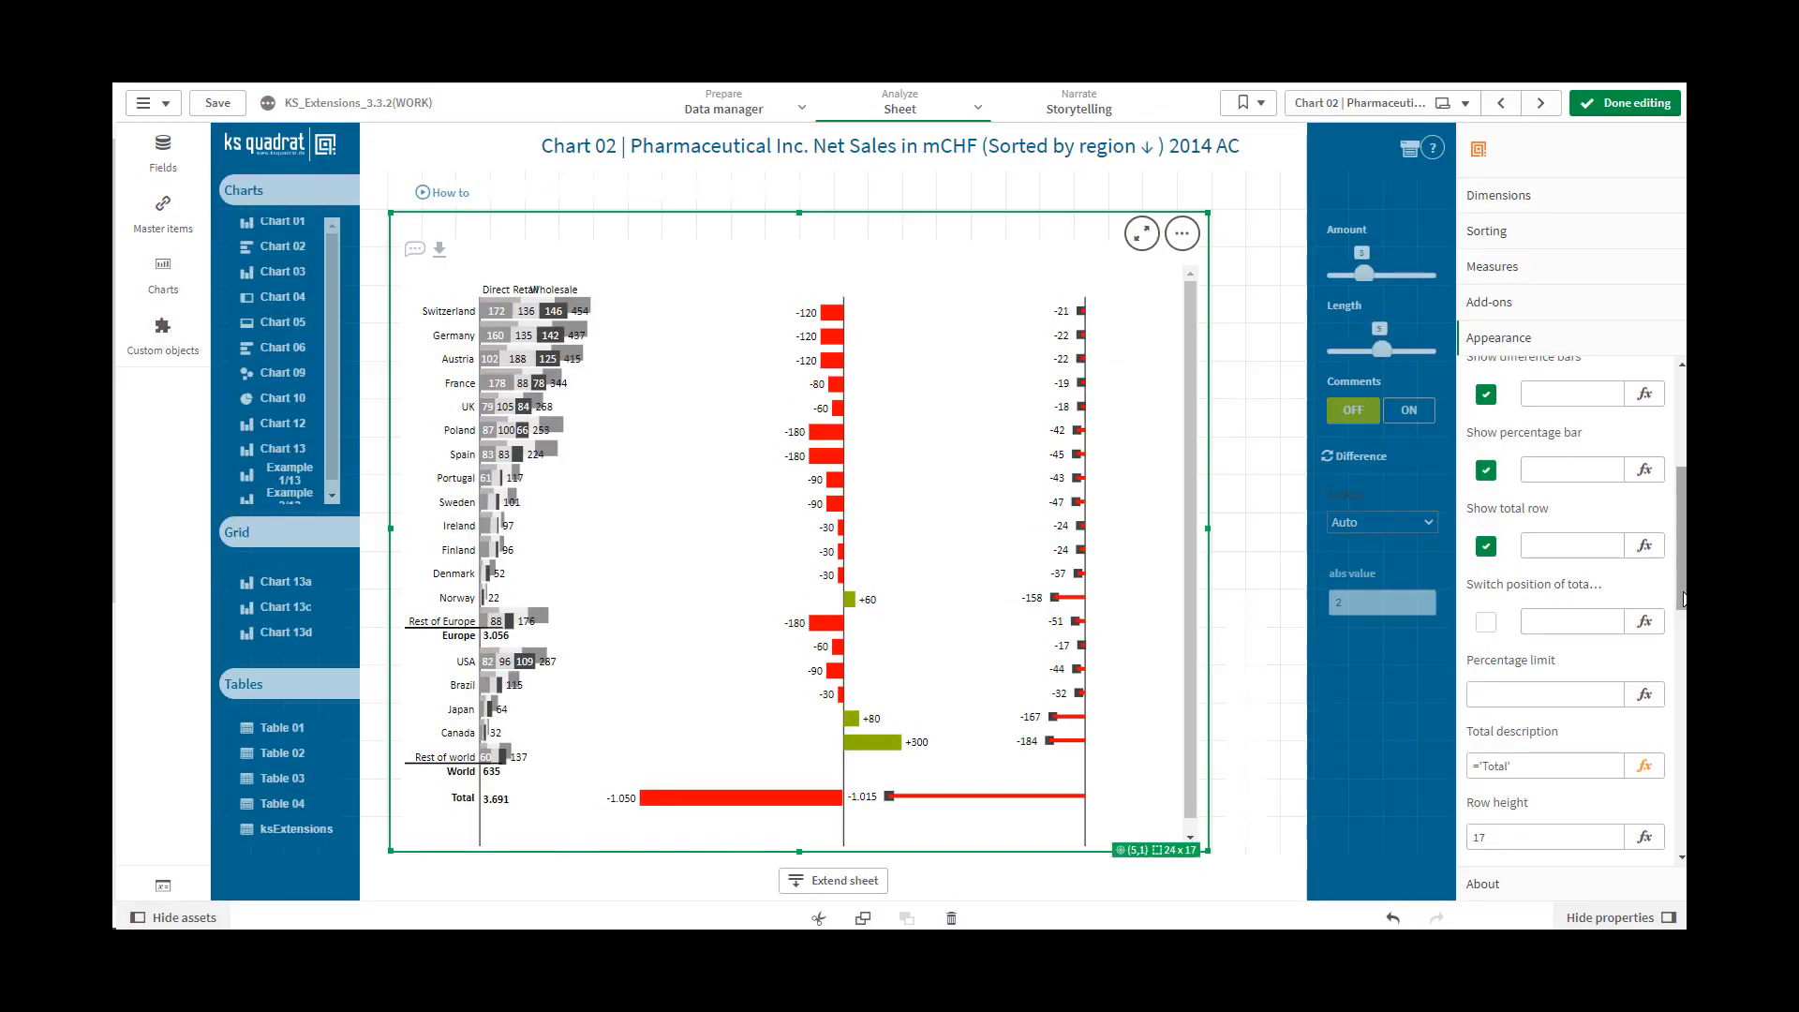
Try switching the position of the total row on and off, and control it by expression with the value 1 and finally 0
{"action": "mouse_move", "coordinate": [1683, 600]}
{"action": "left_mouse_down"}
{"action": "mouse_move", "coordinate": [1683, 620]}
{"action": "mouse_move", "coordinate": [1679, 594]}
{"action": "left_mouse_up"}
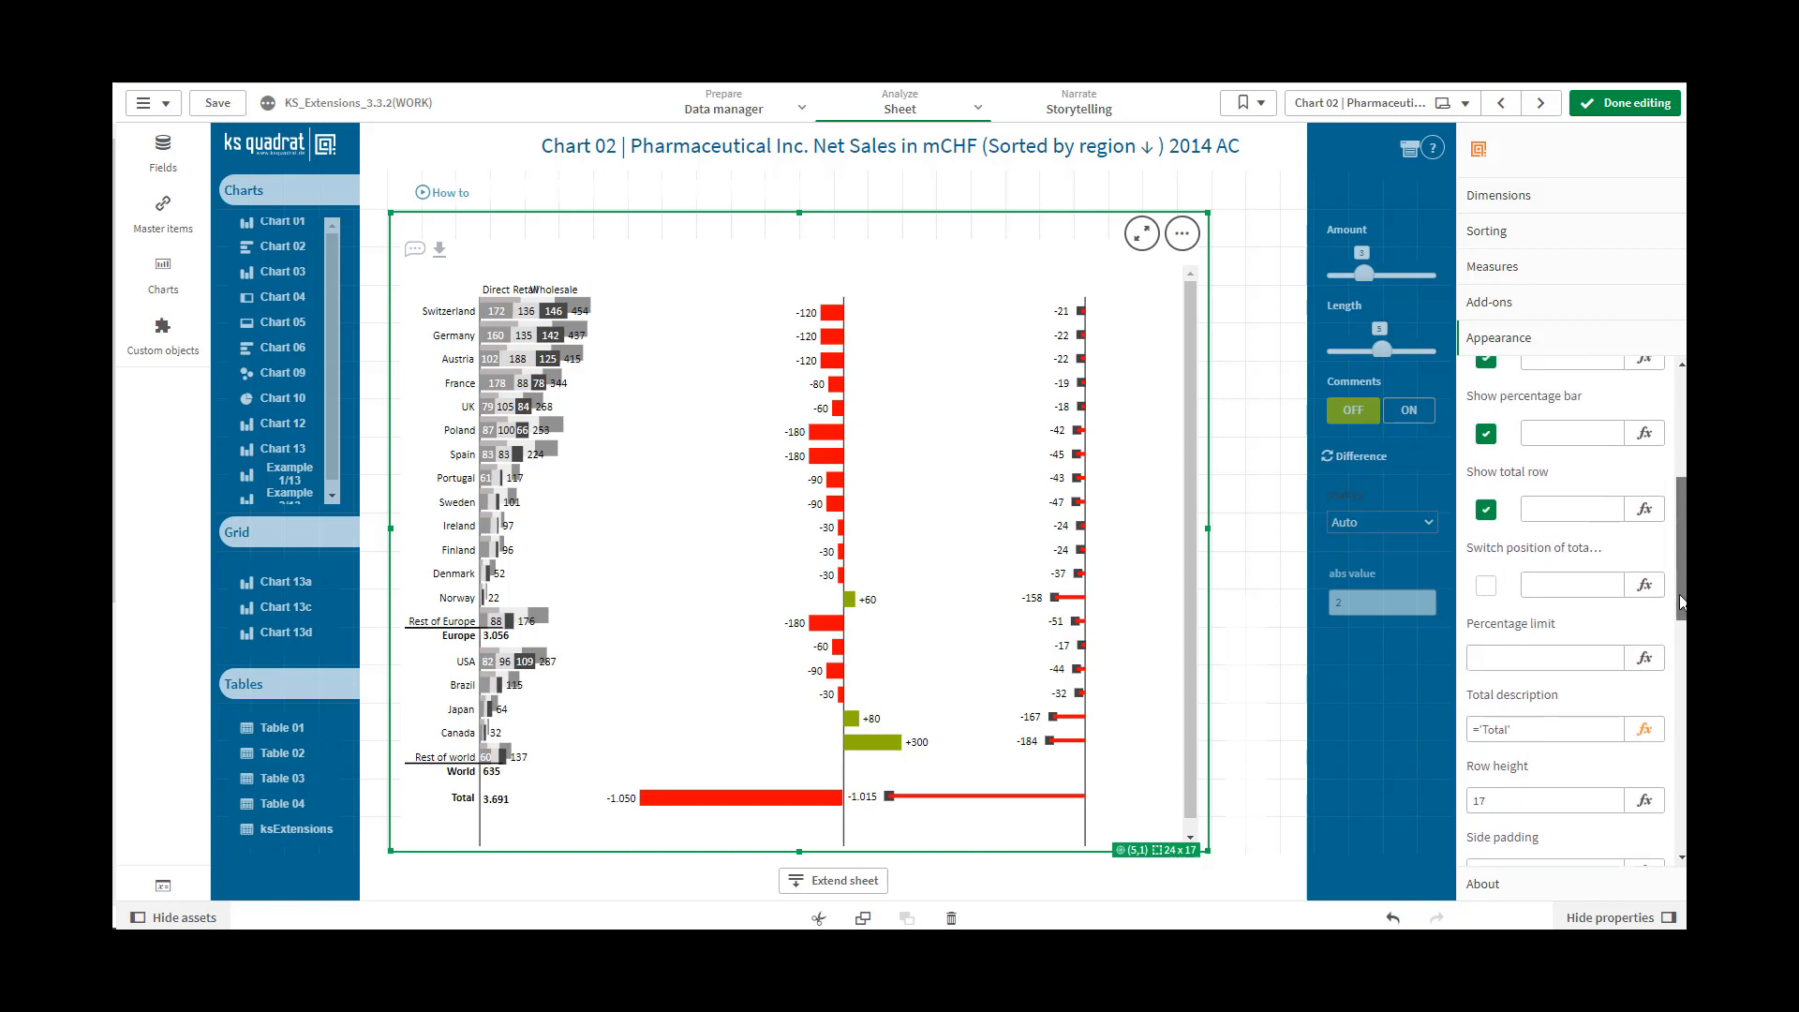
{"action": "left_click", "coordinate": [1486, 602]}
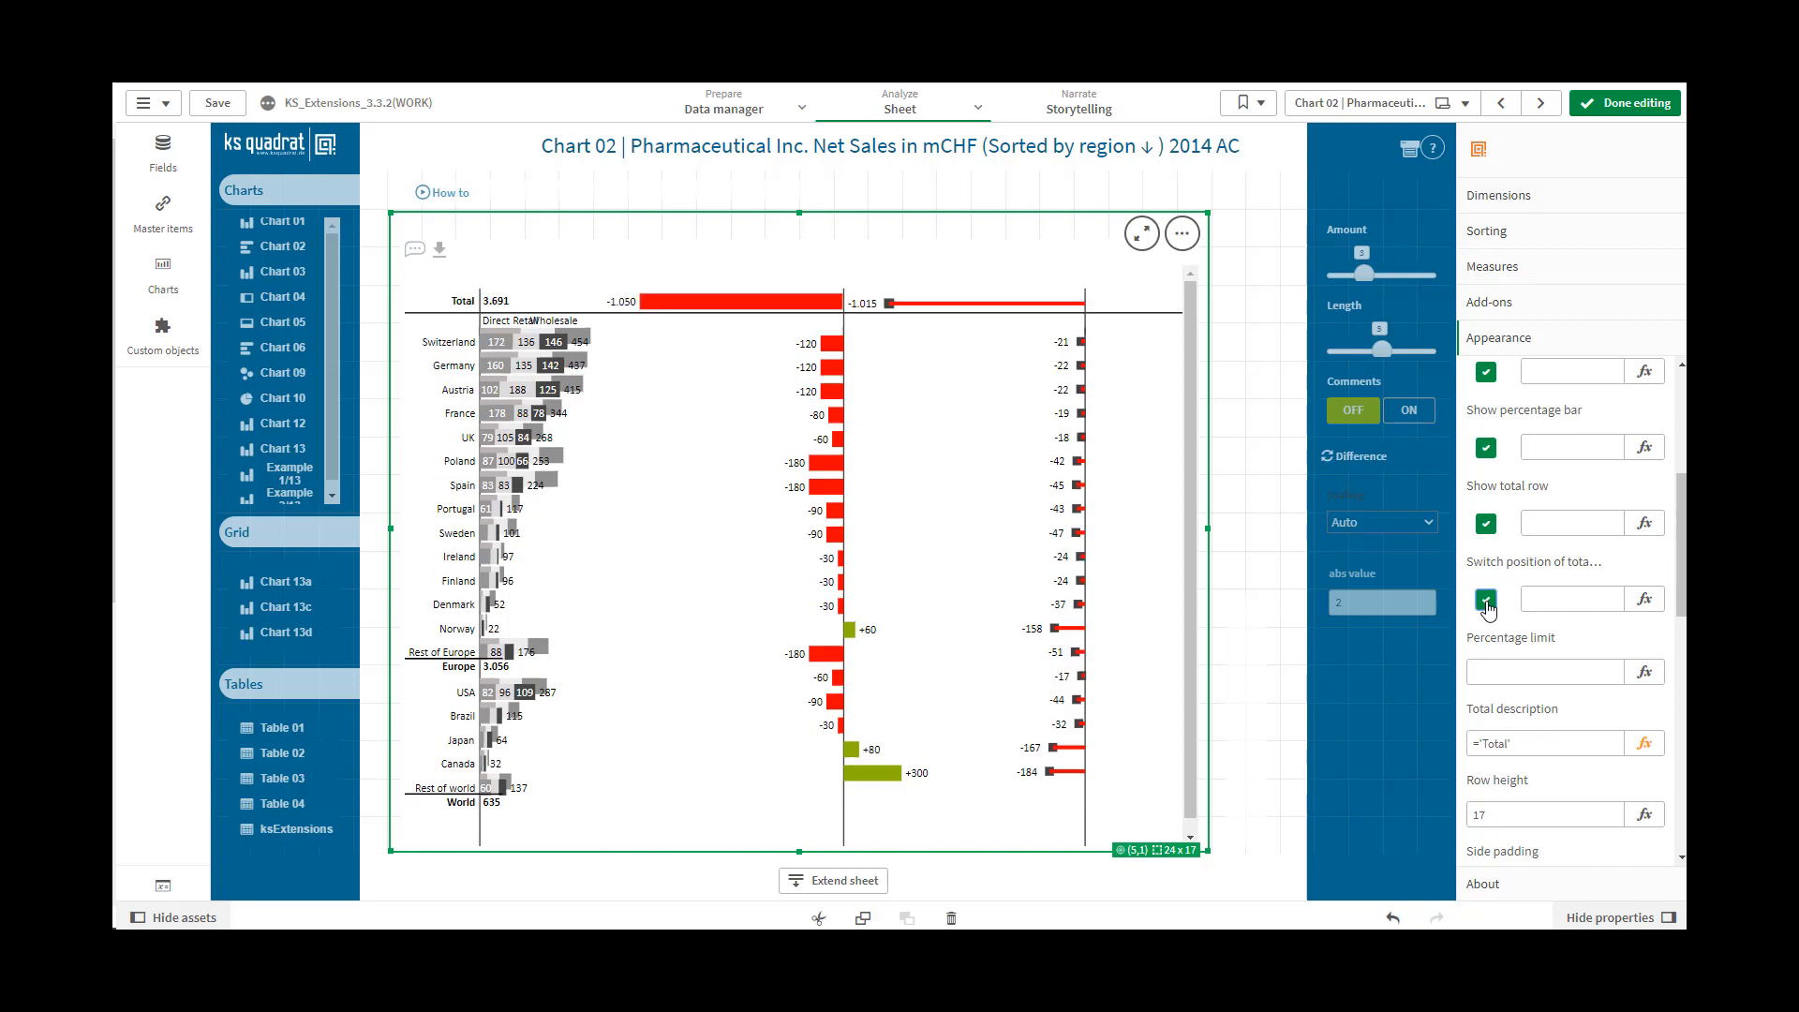
{"action": "left_click", "coordinate": [1488, 606]}
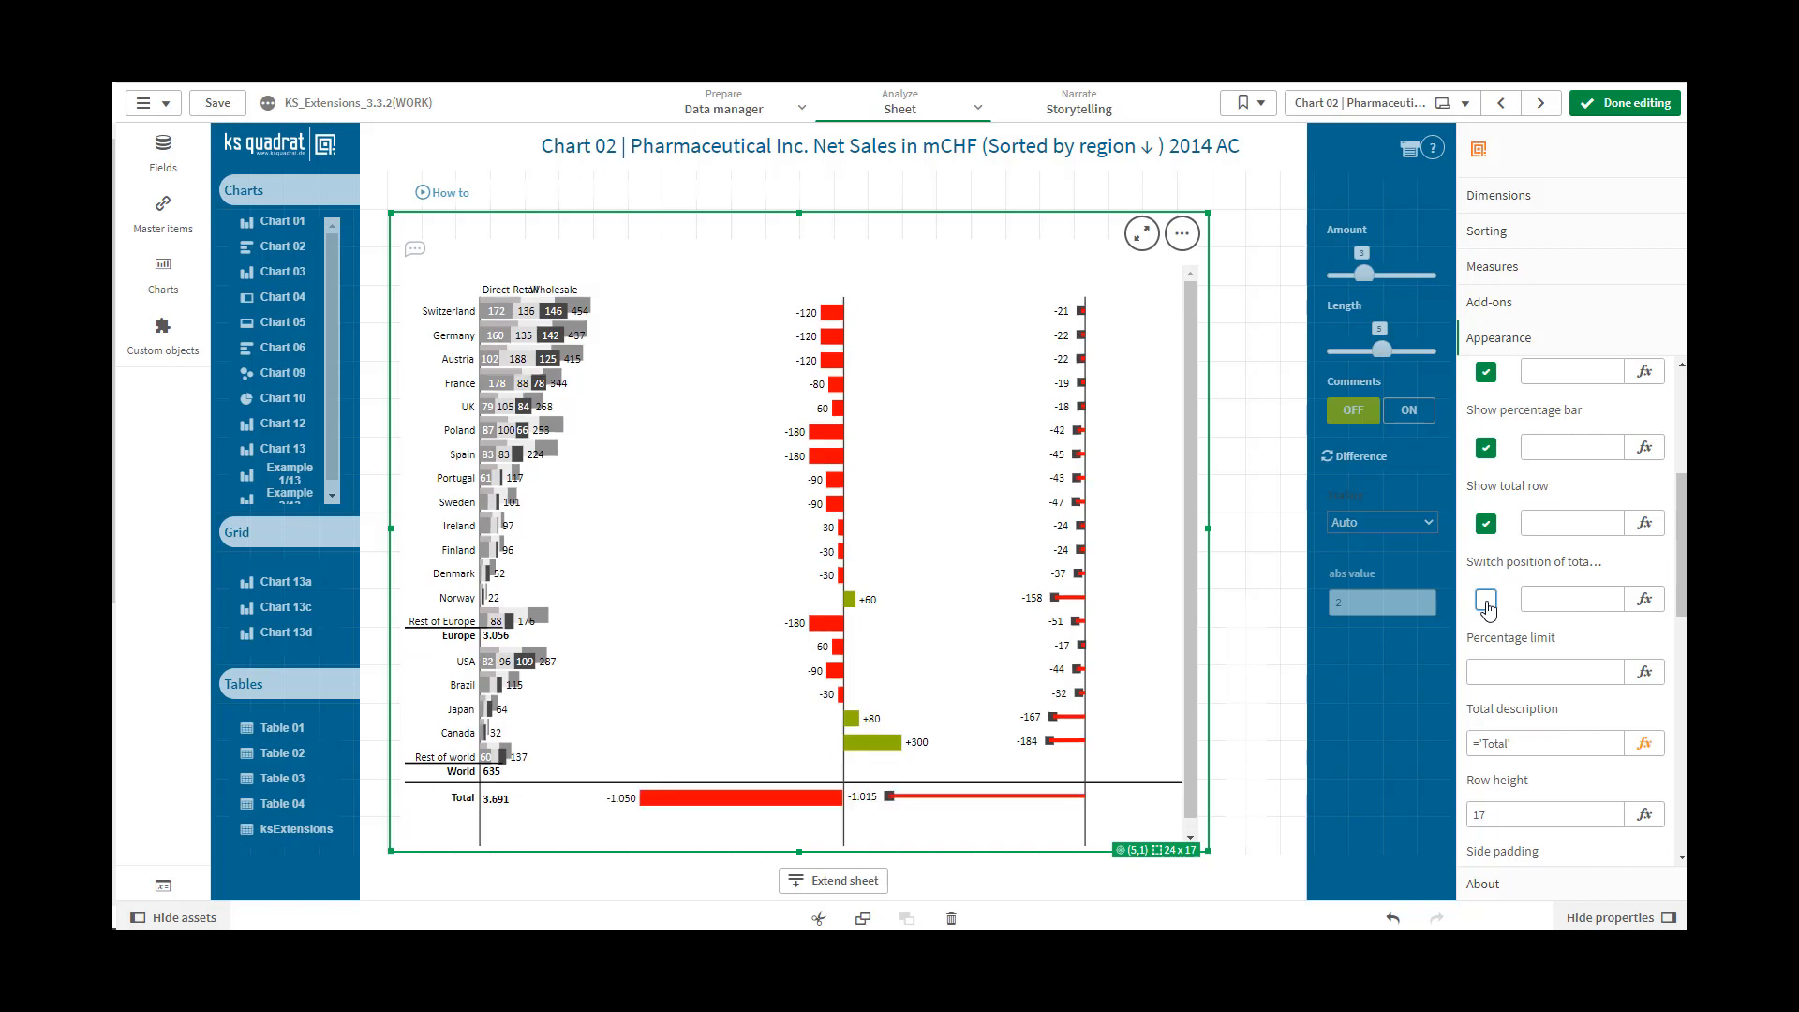
{"action": "left_click", "coordinate": [1549, 600]}
{"action": "type", "text": "1"}
{"action": "left_click", "coordinate": [1548, 672]}
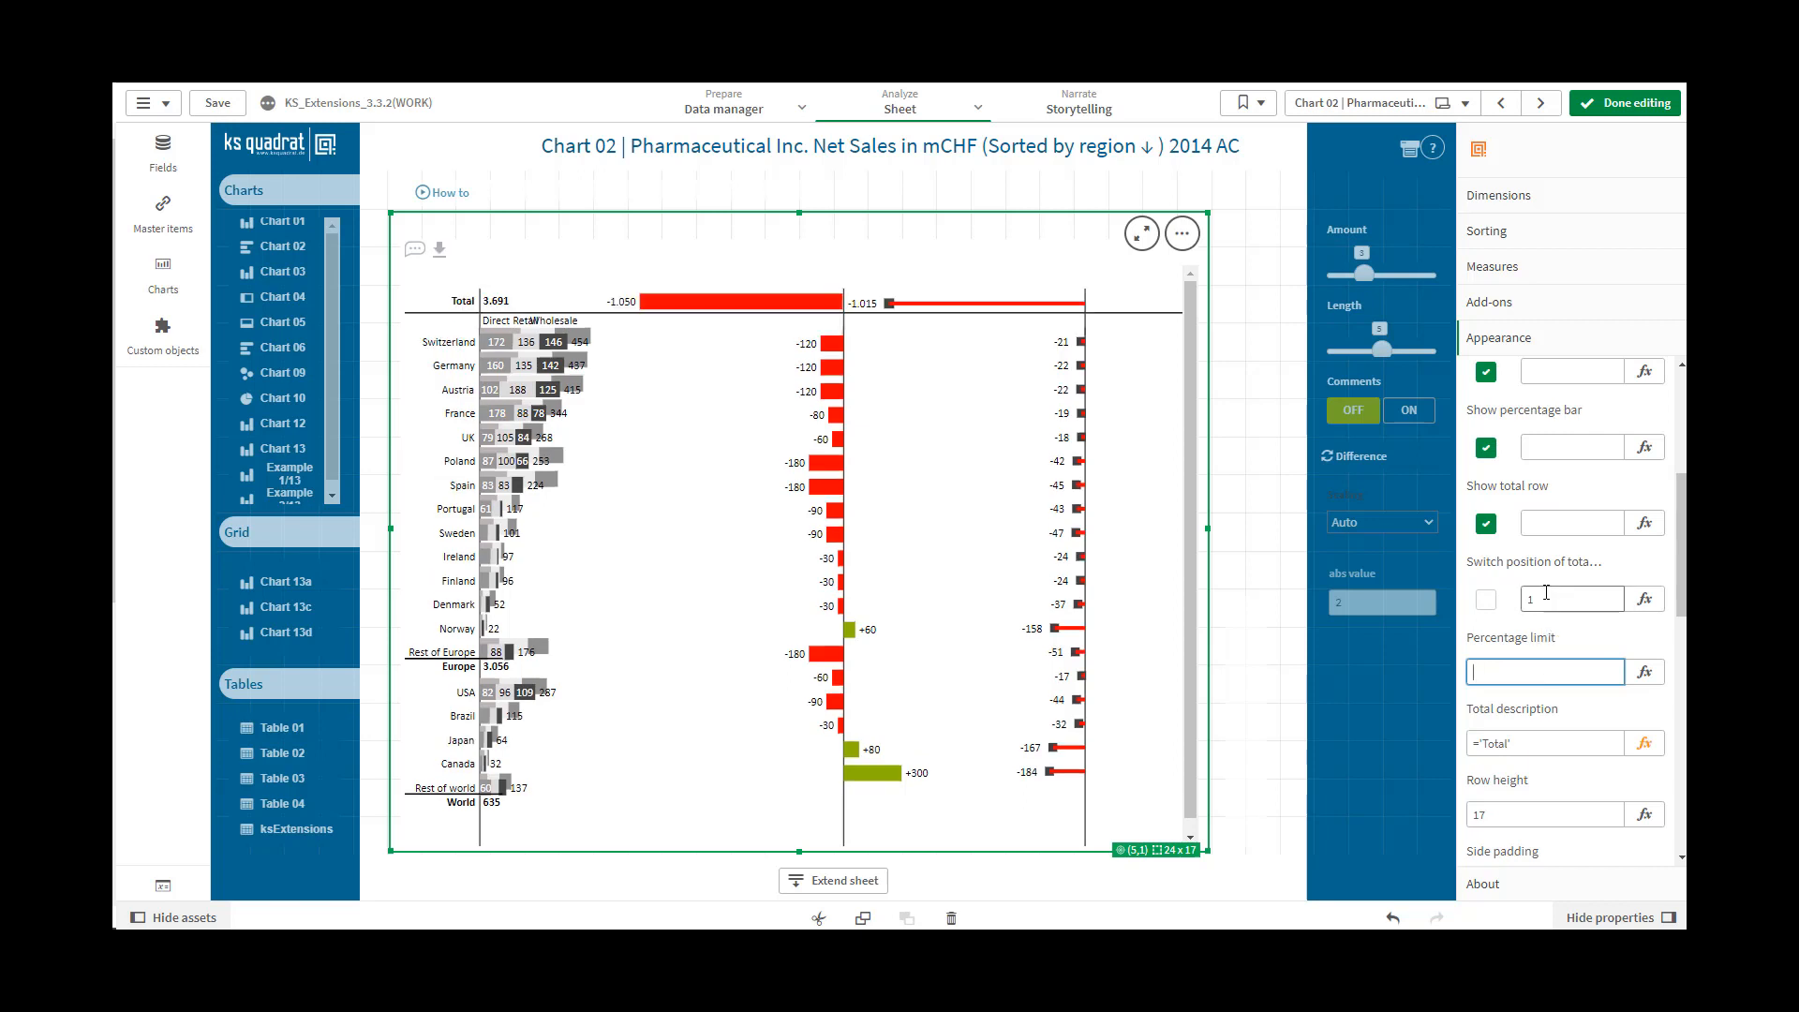
{"action": "left_click_drag", "start_coordinate": [1546, 592], "coordinate": [1524, 596]}
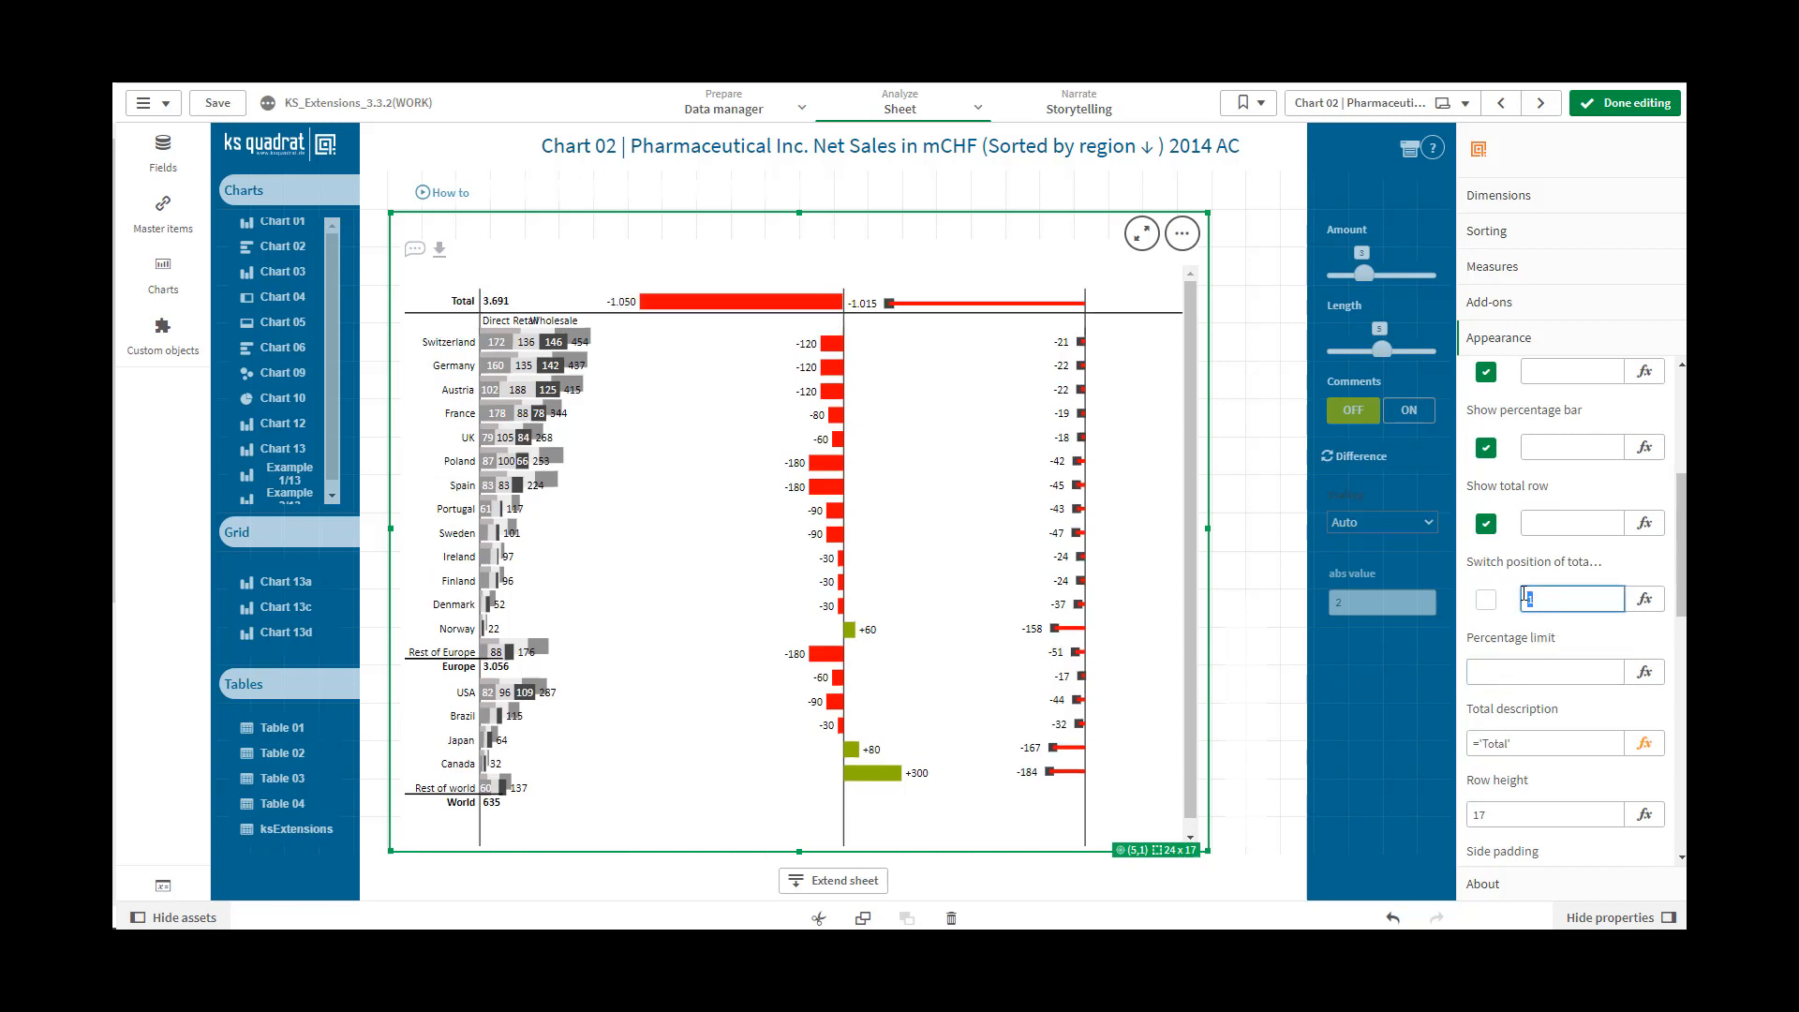
{"action": "type", "text": "0"}
{"action": "left_click", "coordinate": [1525, 669]}
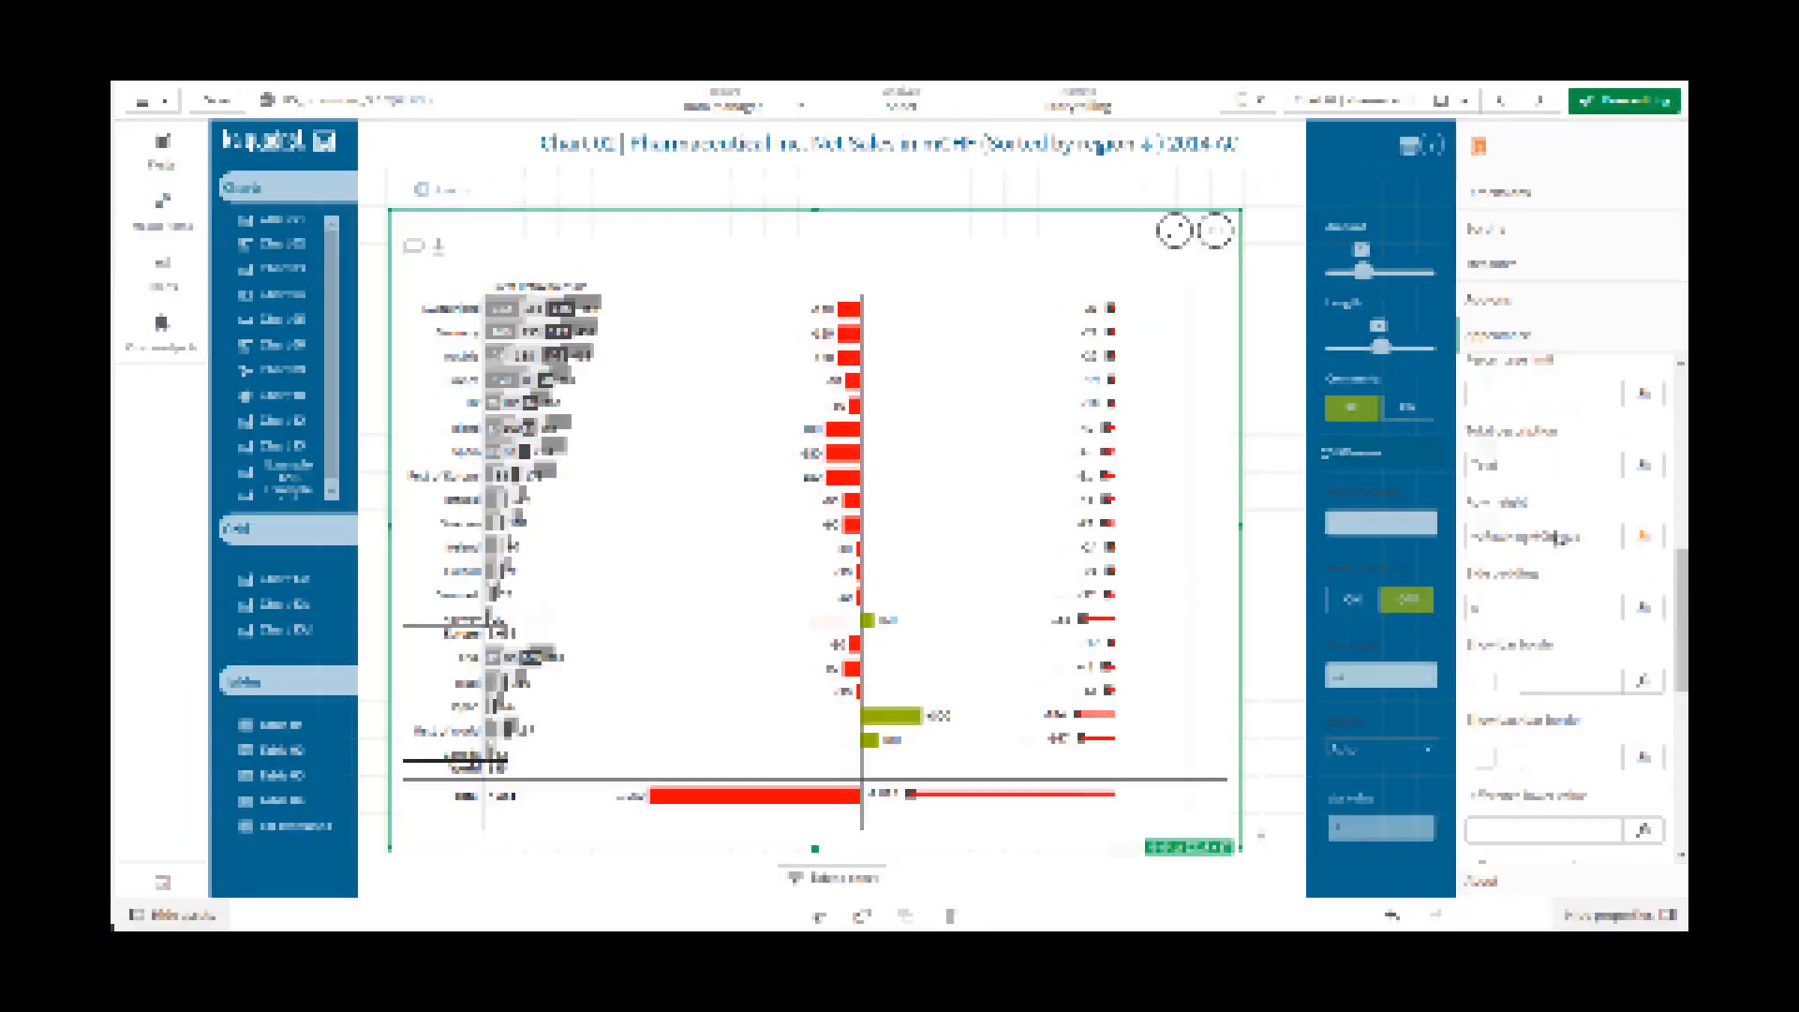
Try a Percentage limit of 100 for the chart
{"action": "left_click", "coordinate": [1496, 394]}
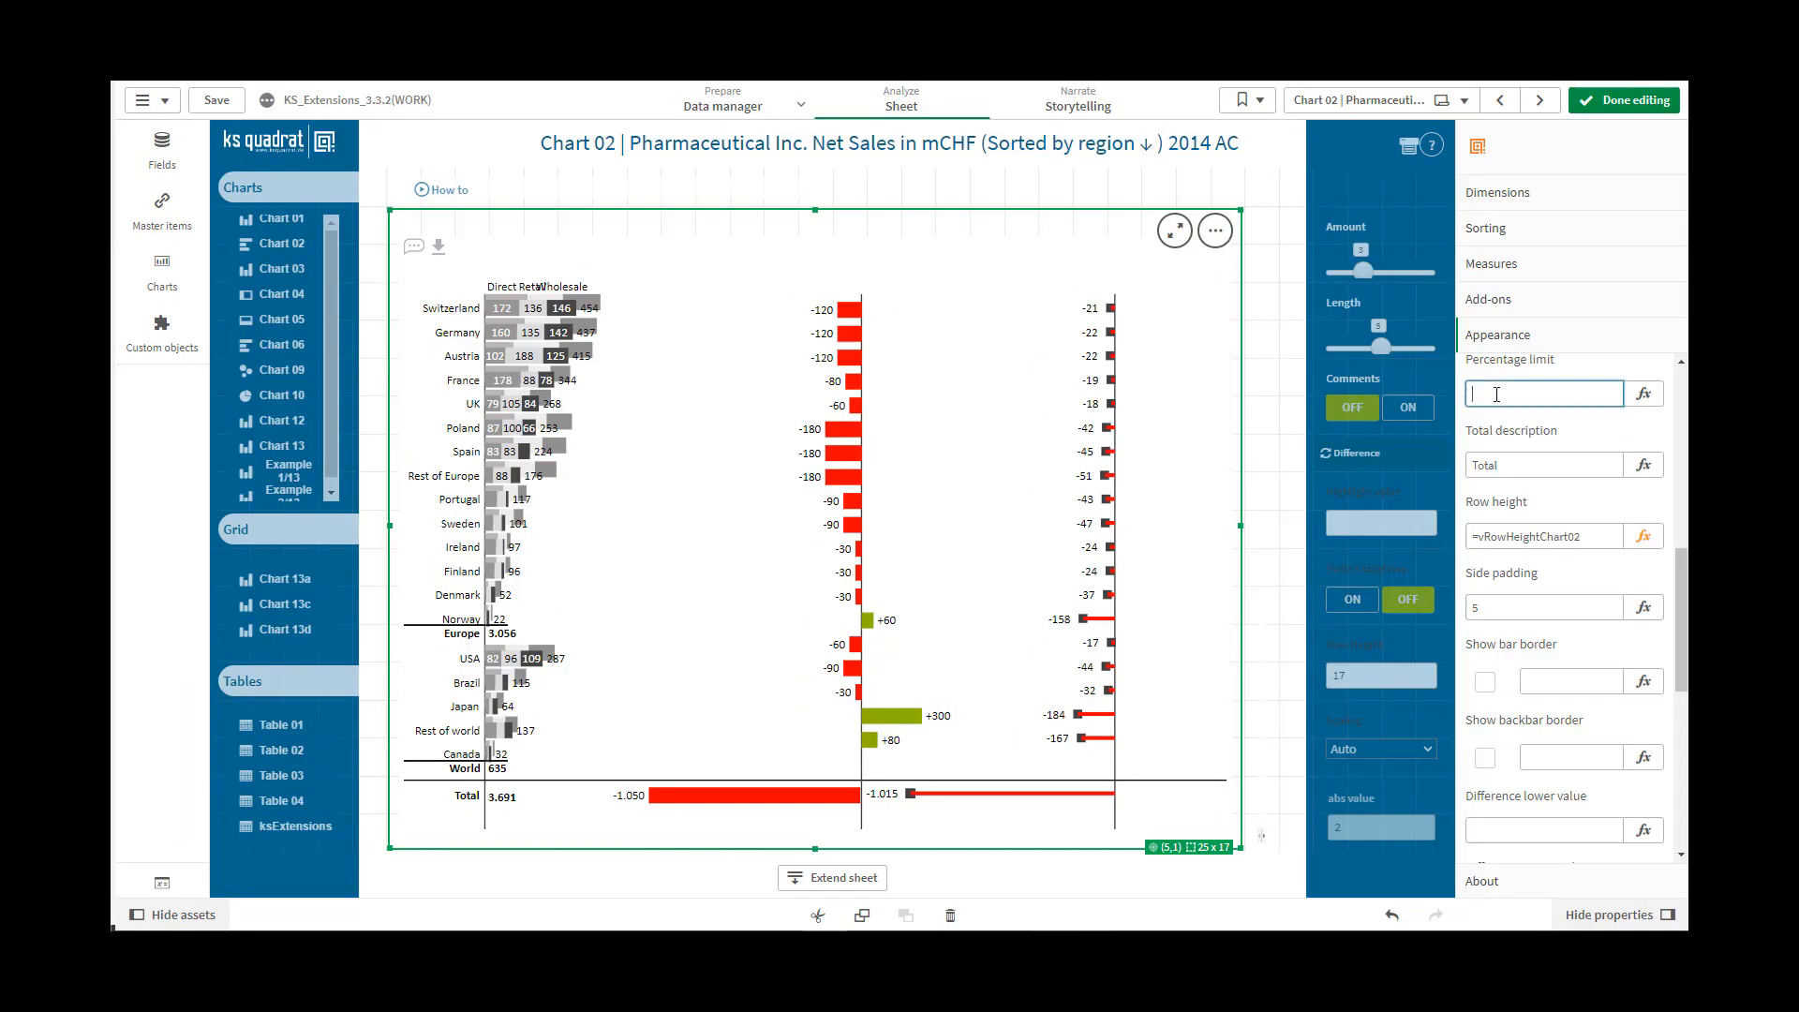
{"action": "type", "text": "100"}
{"action": "left_click", "coordinate": [1504, 465]}
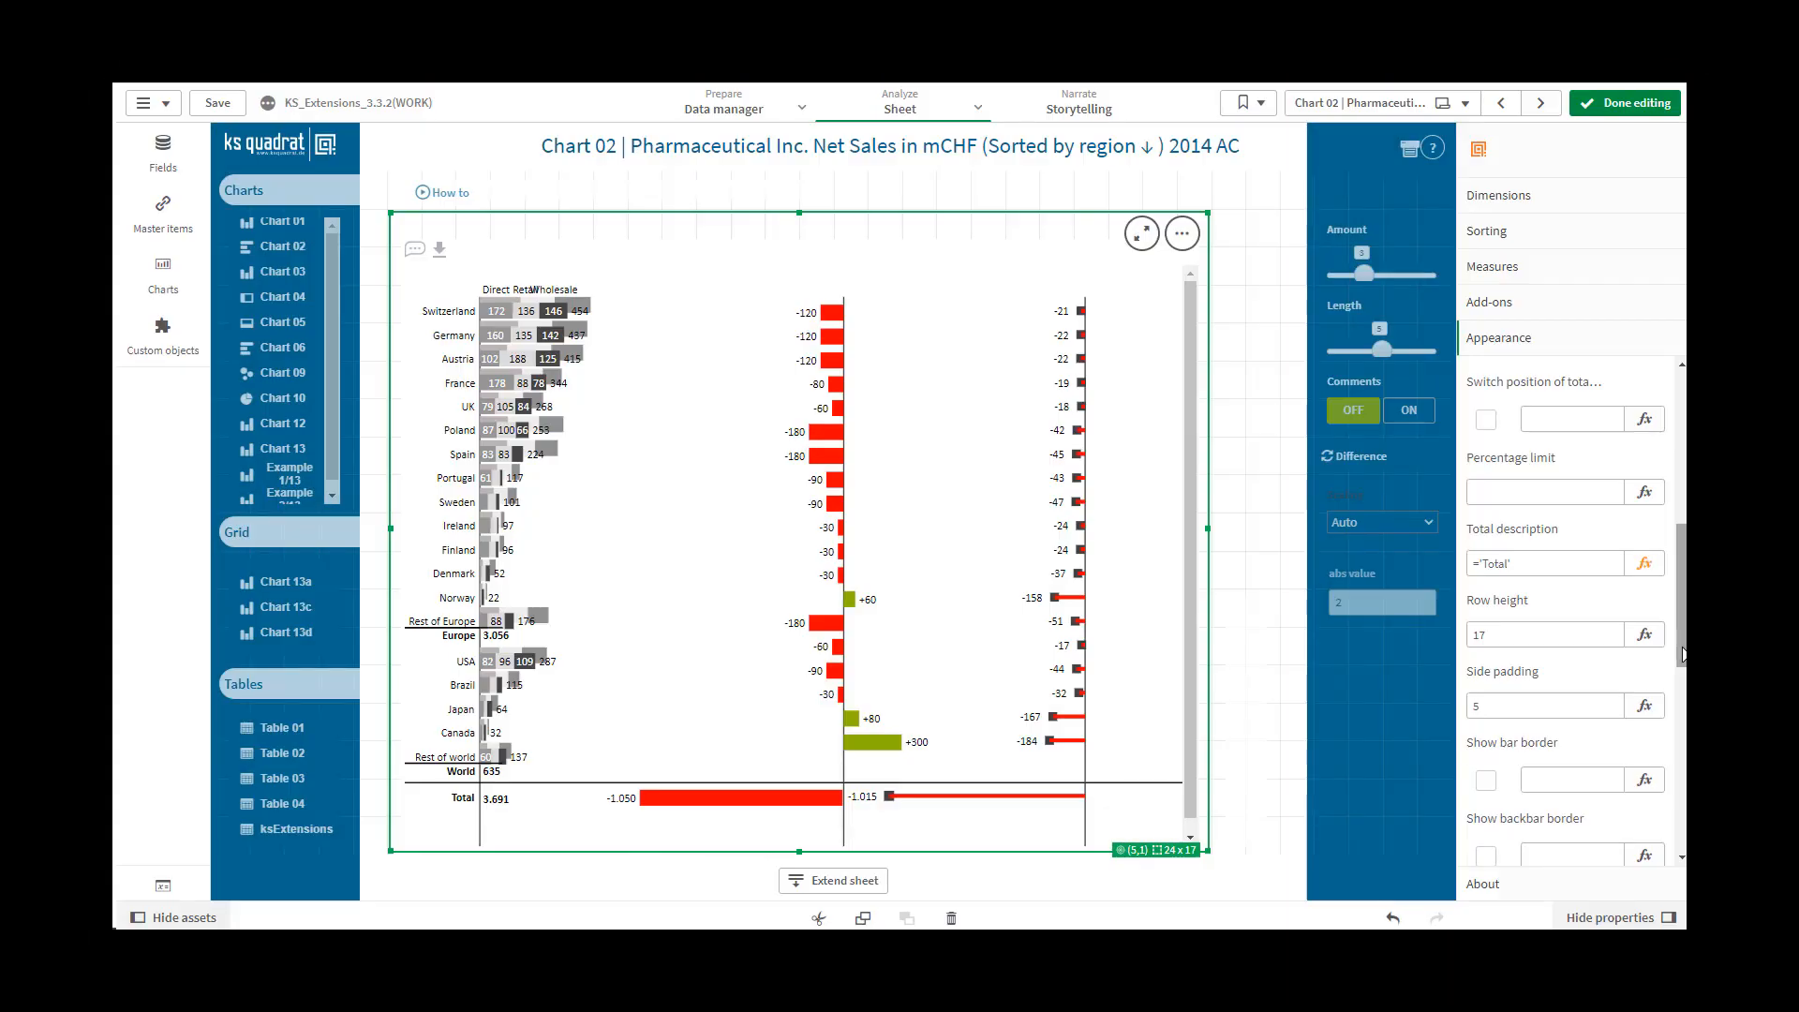
Change the total row's description to ='Sale'
{"action": "left_click", "coordinate": [1522, 565]}
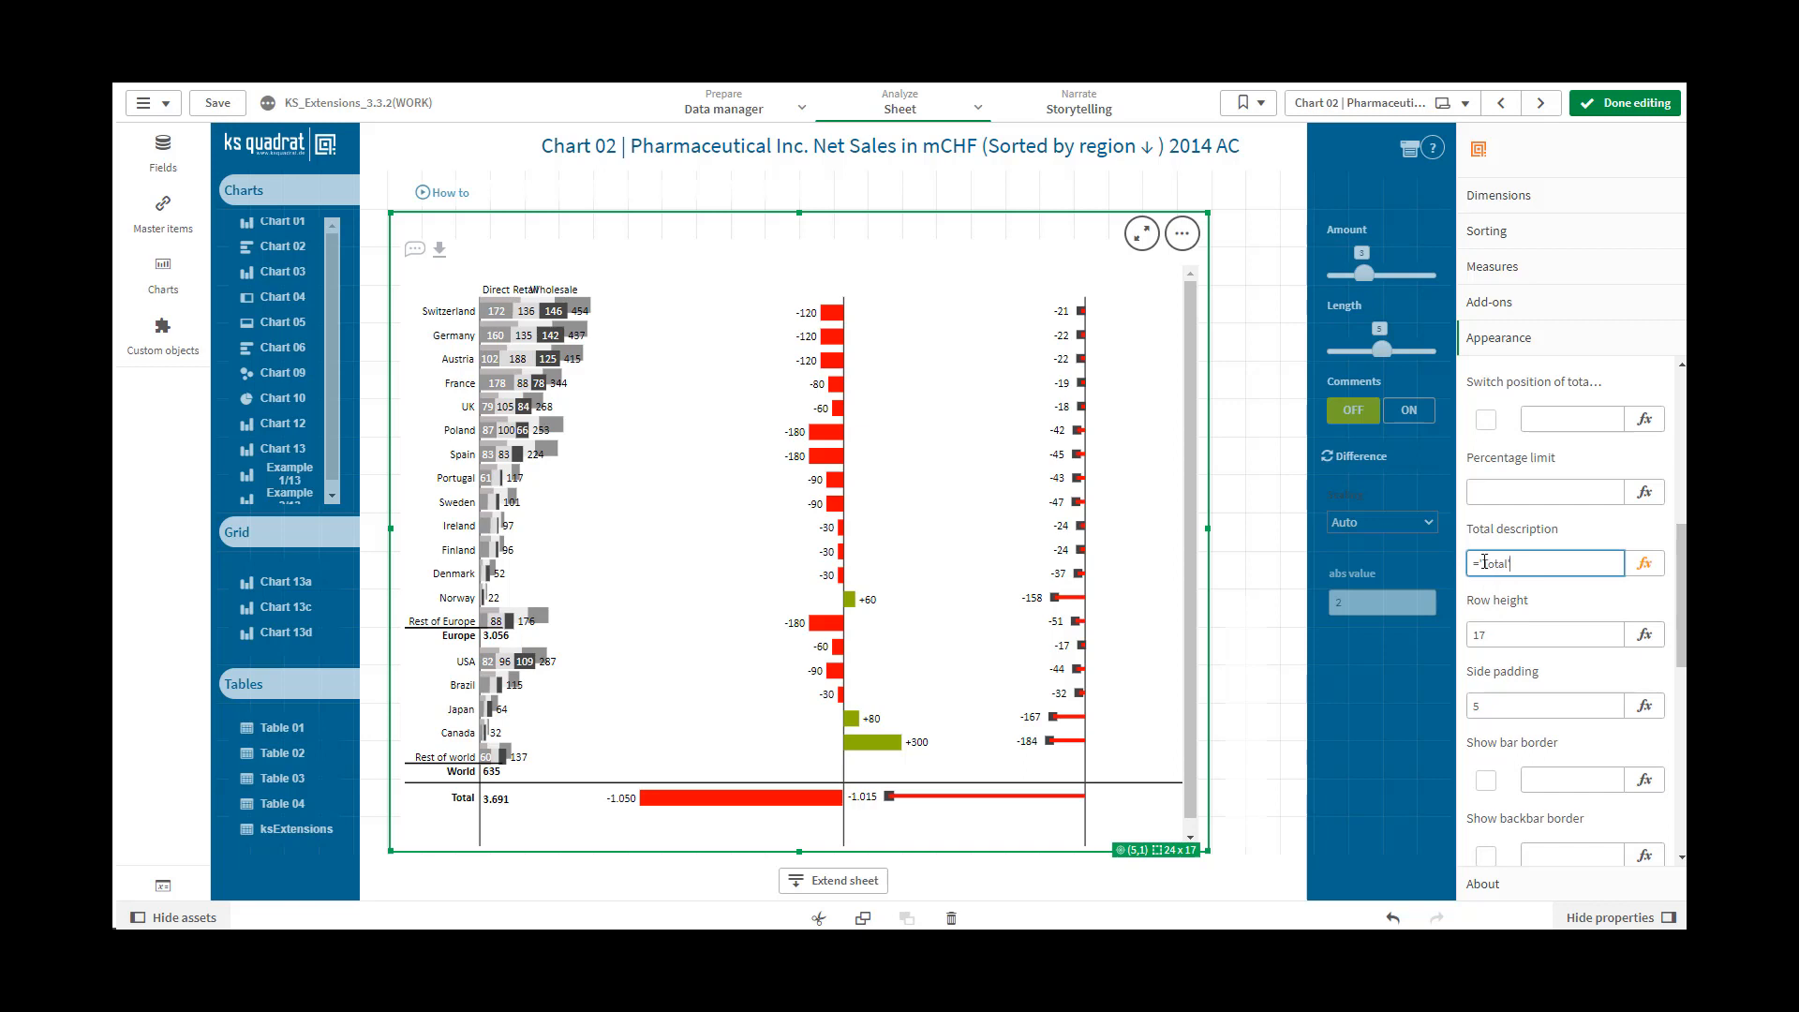
{"action": "left_click_drag", "start_coordinate": [1482, 563], "coordinate": [1510, 563]}
{"action": "type", "text": "Sale"}
{"action": "left_click", "coordinate": [1517, 634]}
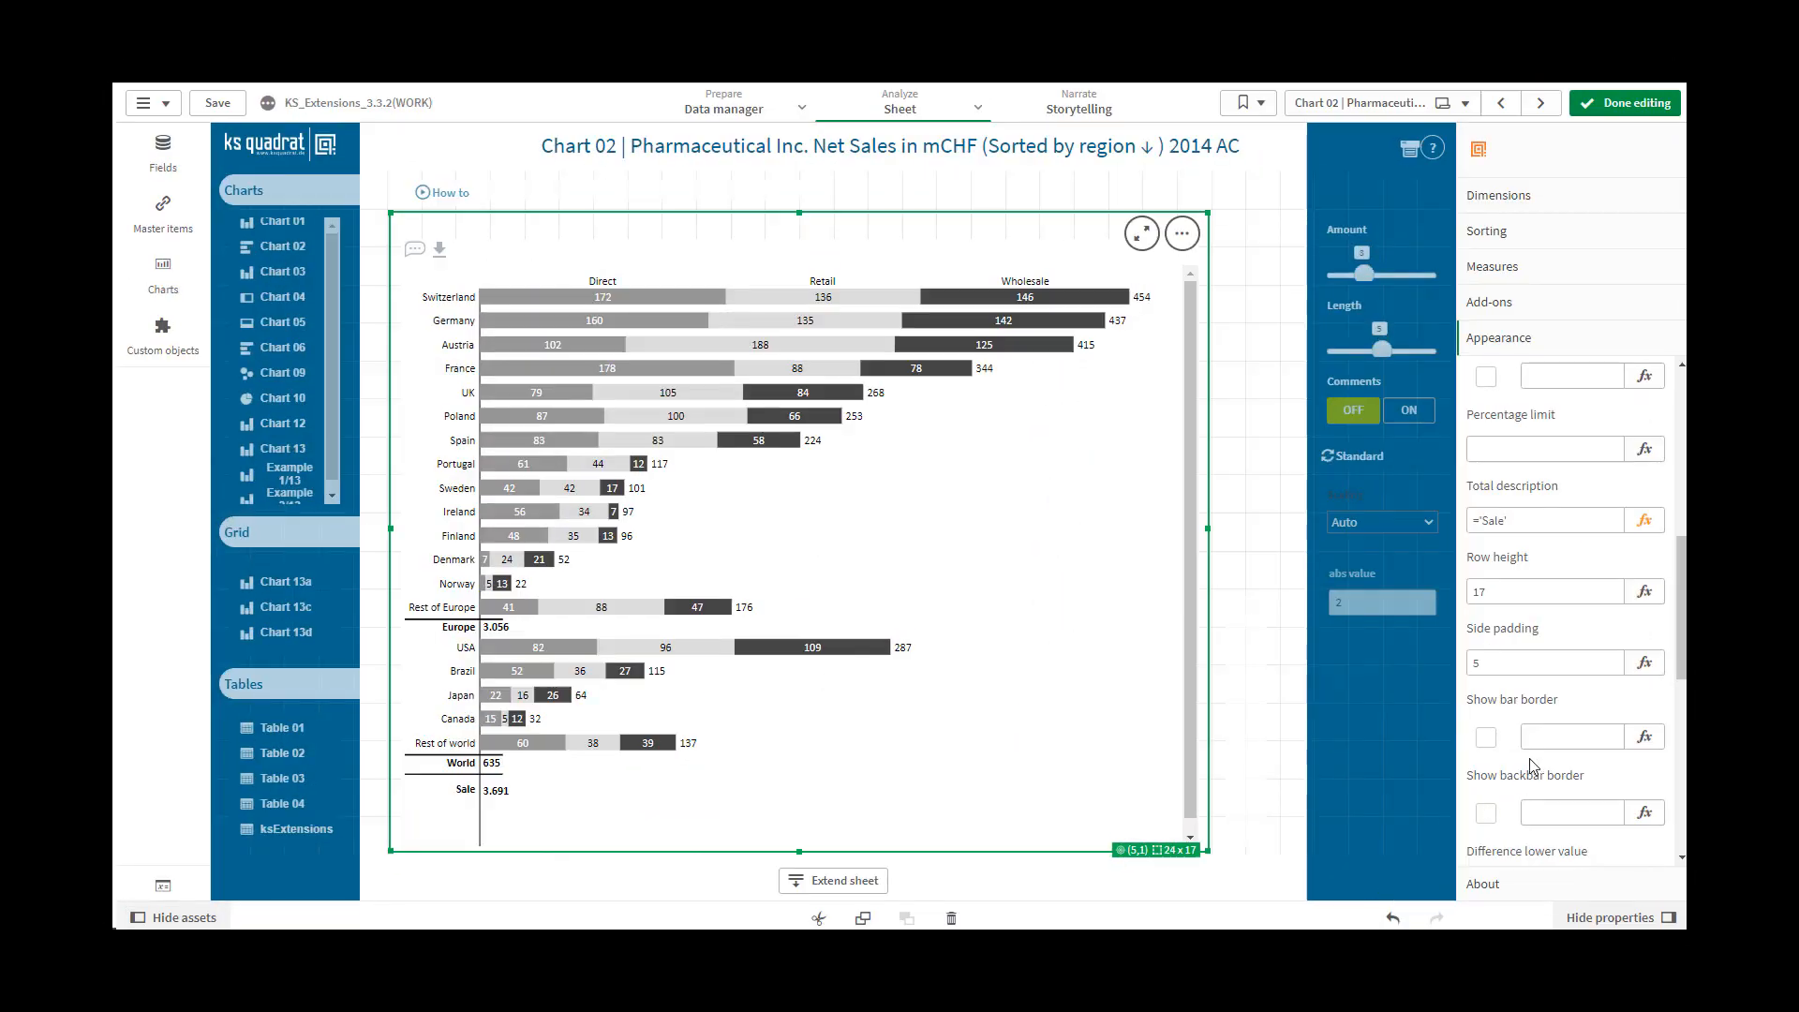
Try a Row height of 25 for the chart
{"action": "left_click", "coordinate": [1499, 598]}
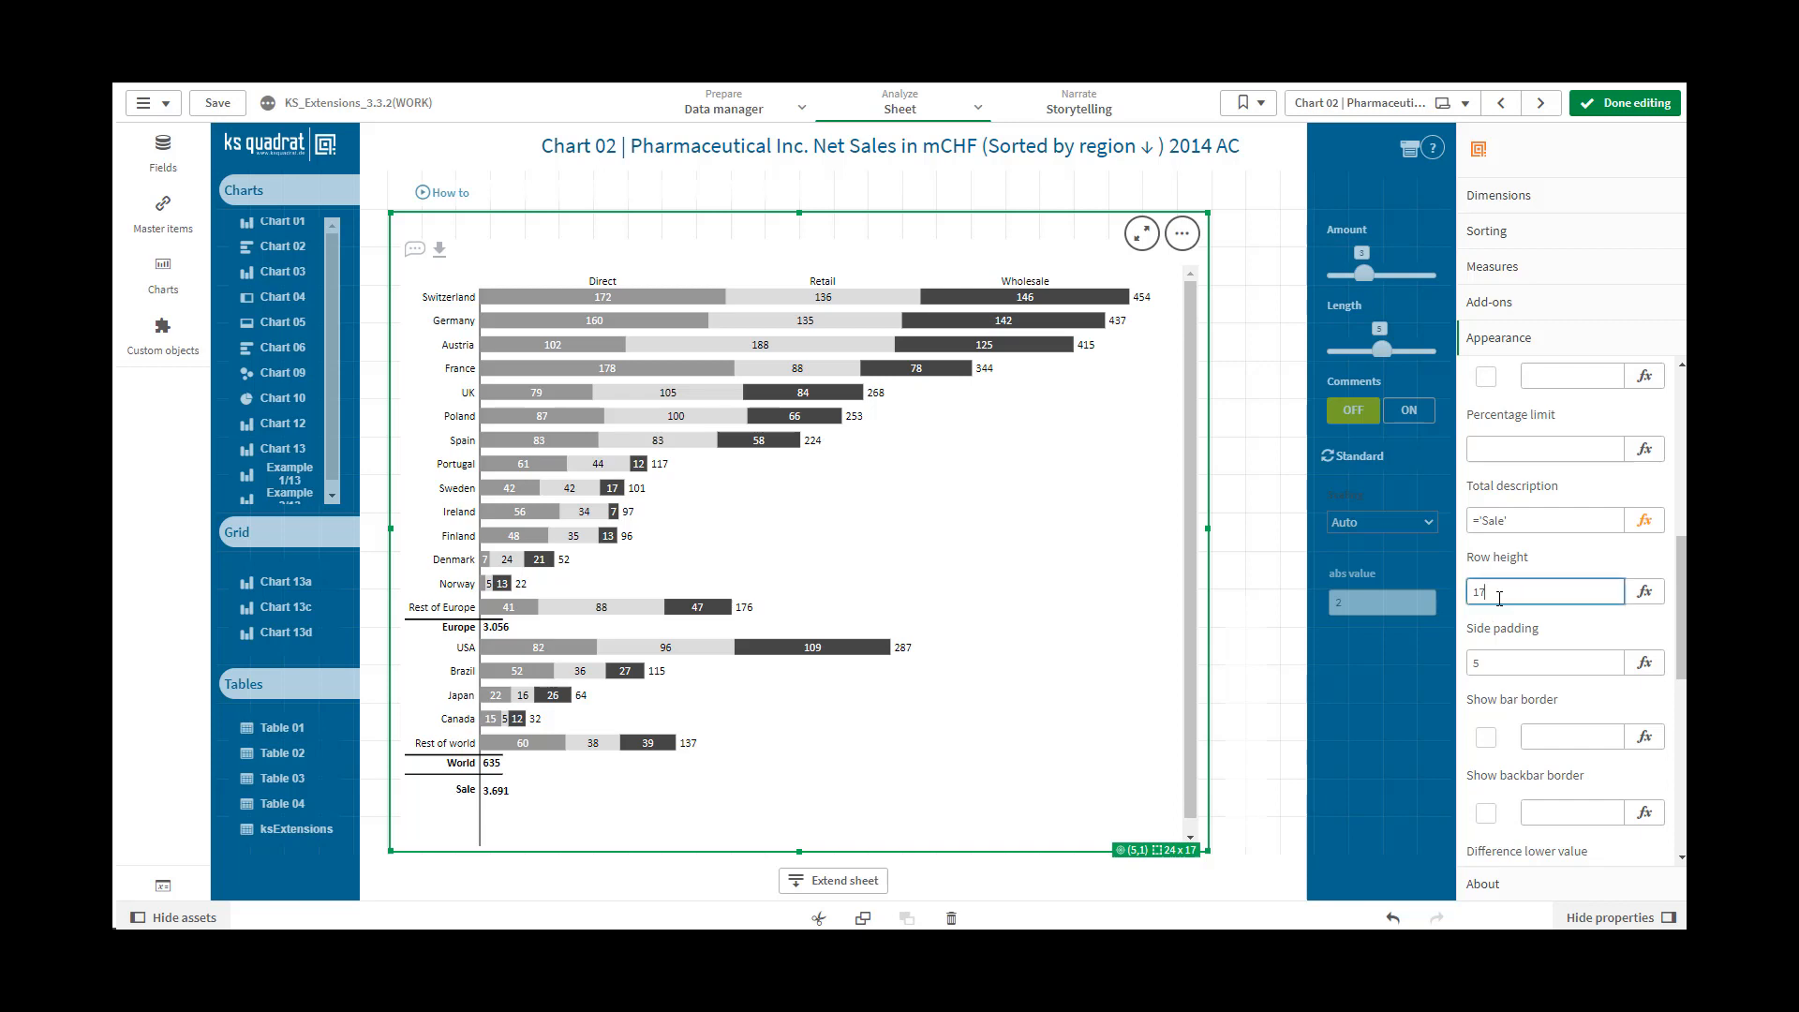
{"action": "left_click_drag", "start_coordinate": [1499, 596], "coordinate": [1460, 596]}
{"action": "type", "text": "25"}
{"action": "left_click", "coordinate": [1502, 658]}
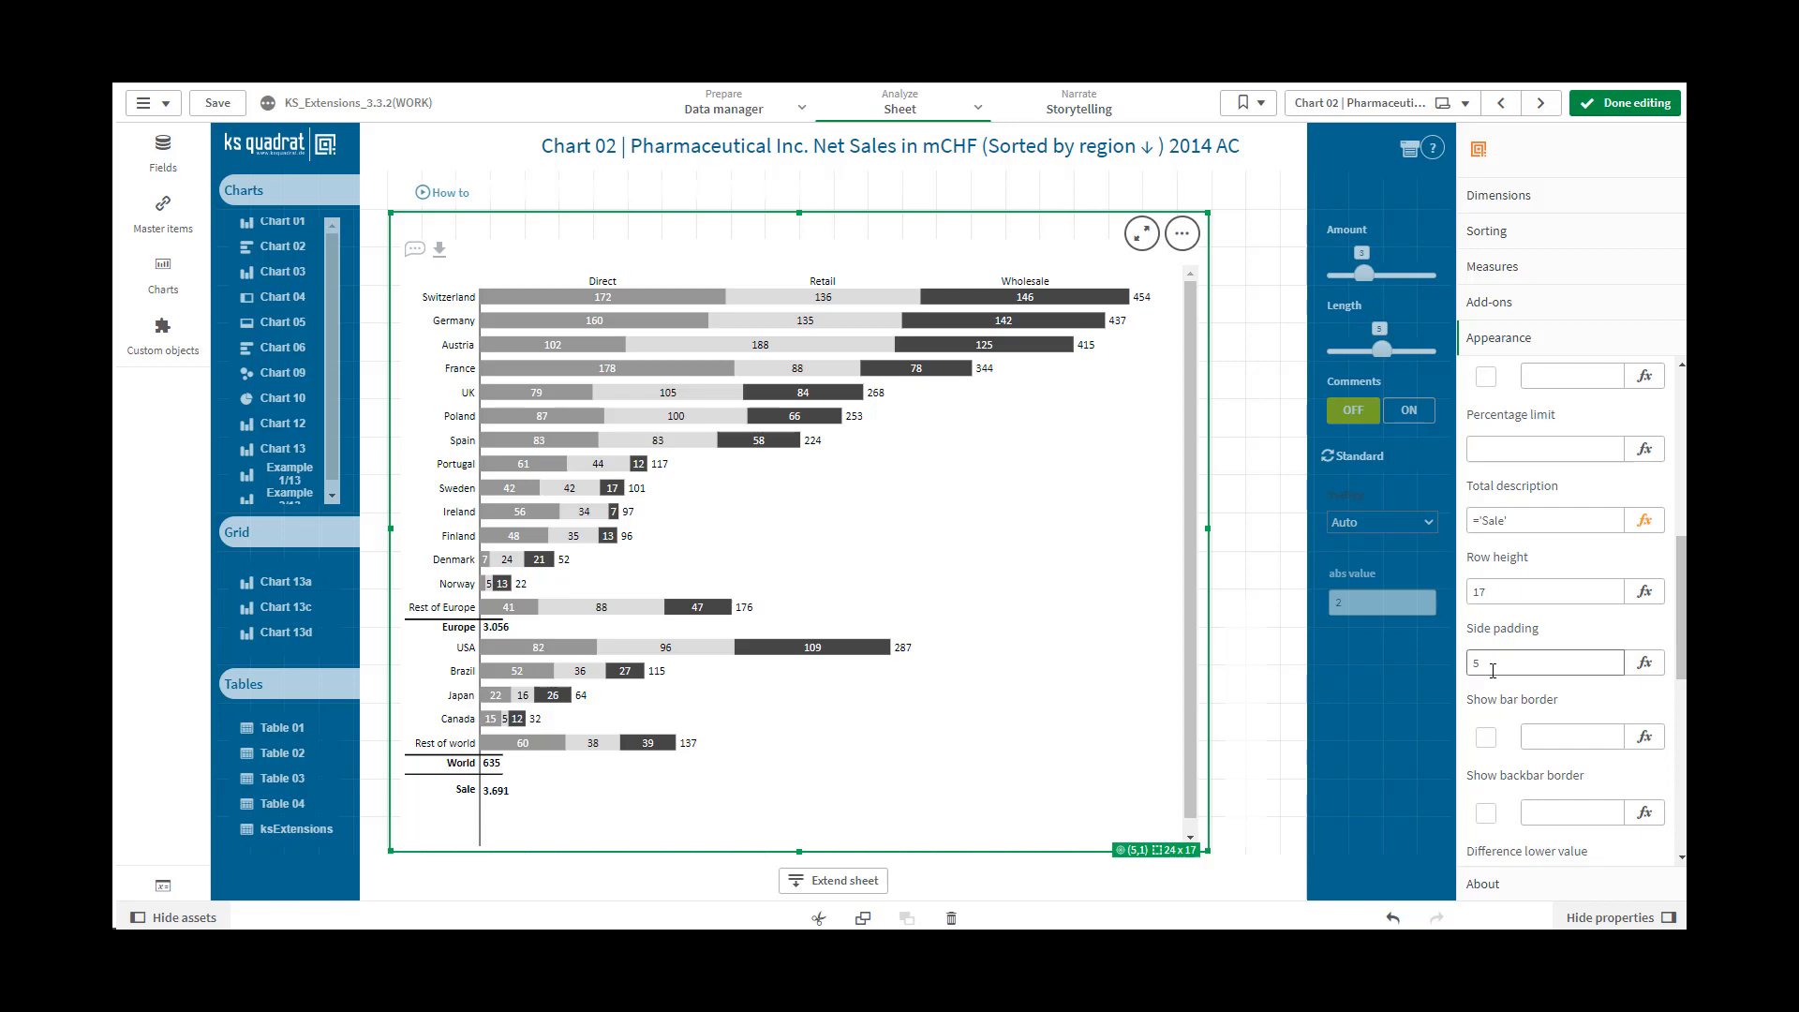
Set the chart's Side padding to 10
{"action": "left_click_drag", "start_coordinate": [1493, 671], "coordinate": [1460, 668]}
{"action": "type", "text": "10"}
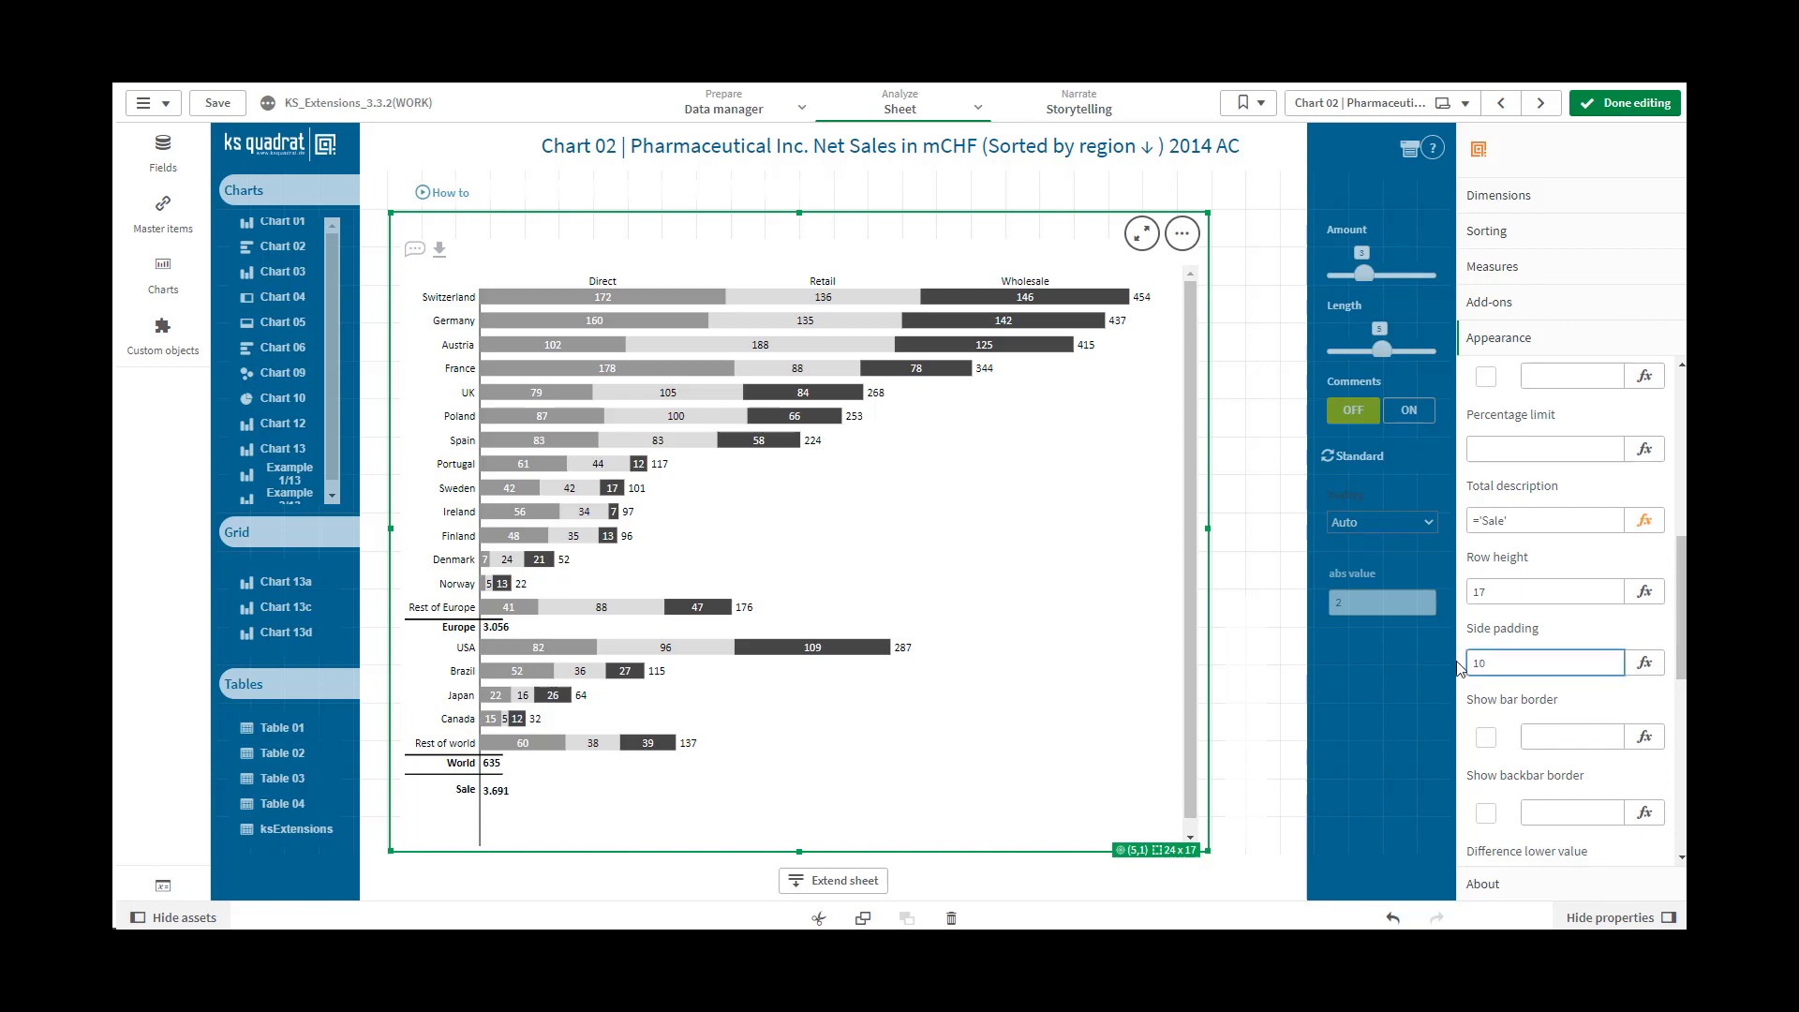
{"action": "left_click", "coordinate": [1555, 737]}
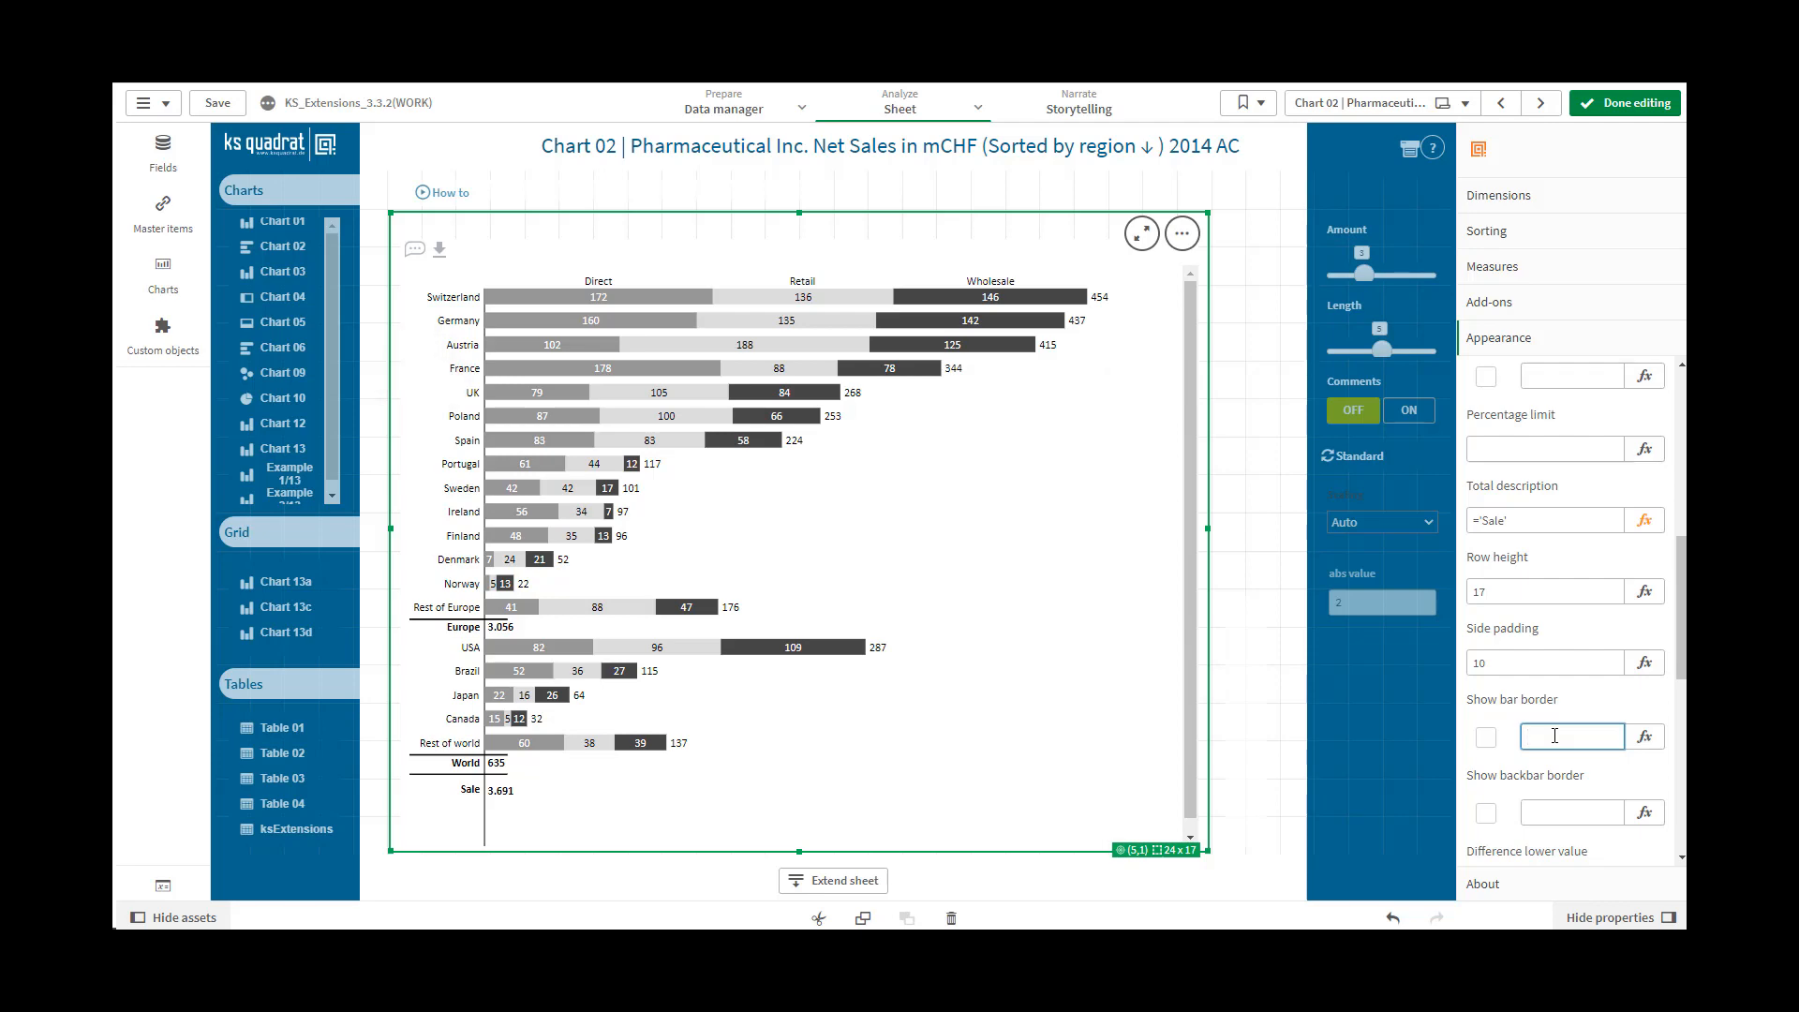
Turn on Show bar border and set the bar border color to #ac4d58 from the preset palette
{"action": "scroll", "coordinate": [1518, 656], "scroll_direction": "down", "scroll_amount": 2}
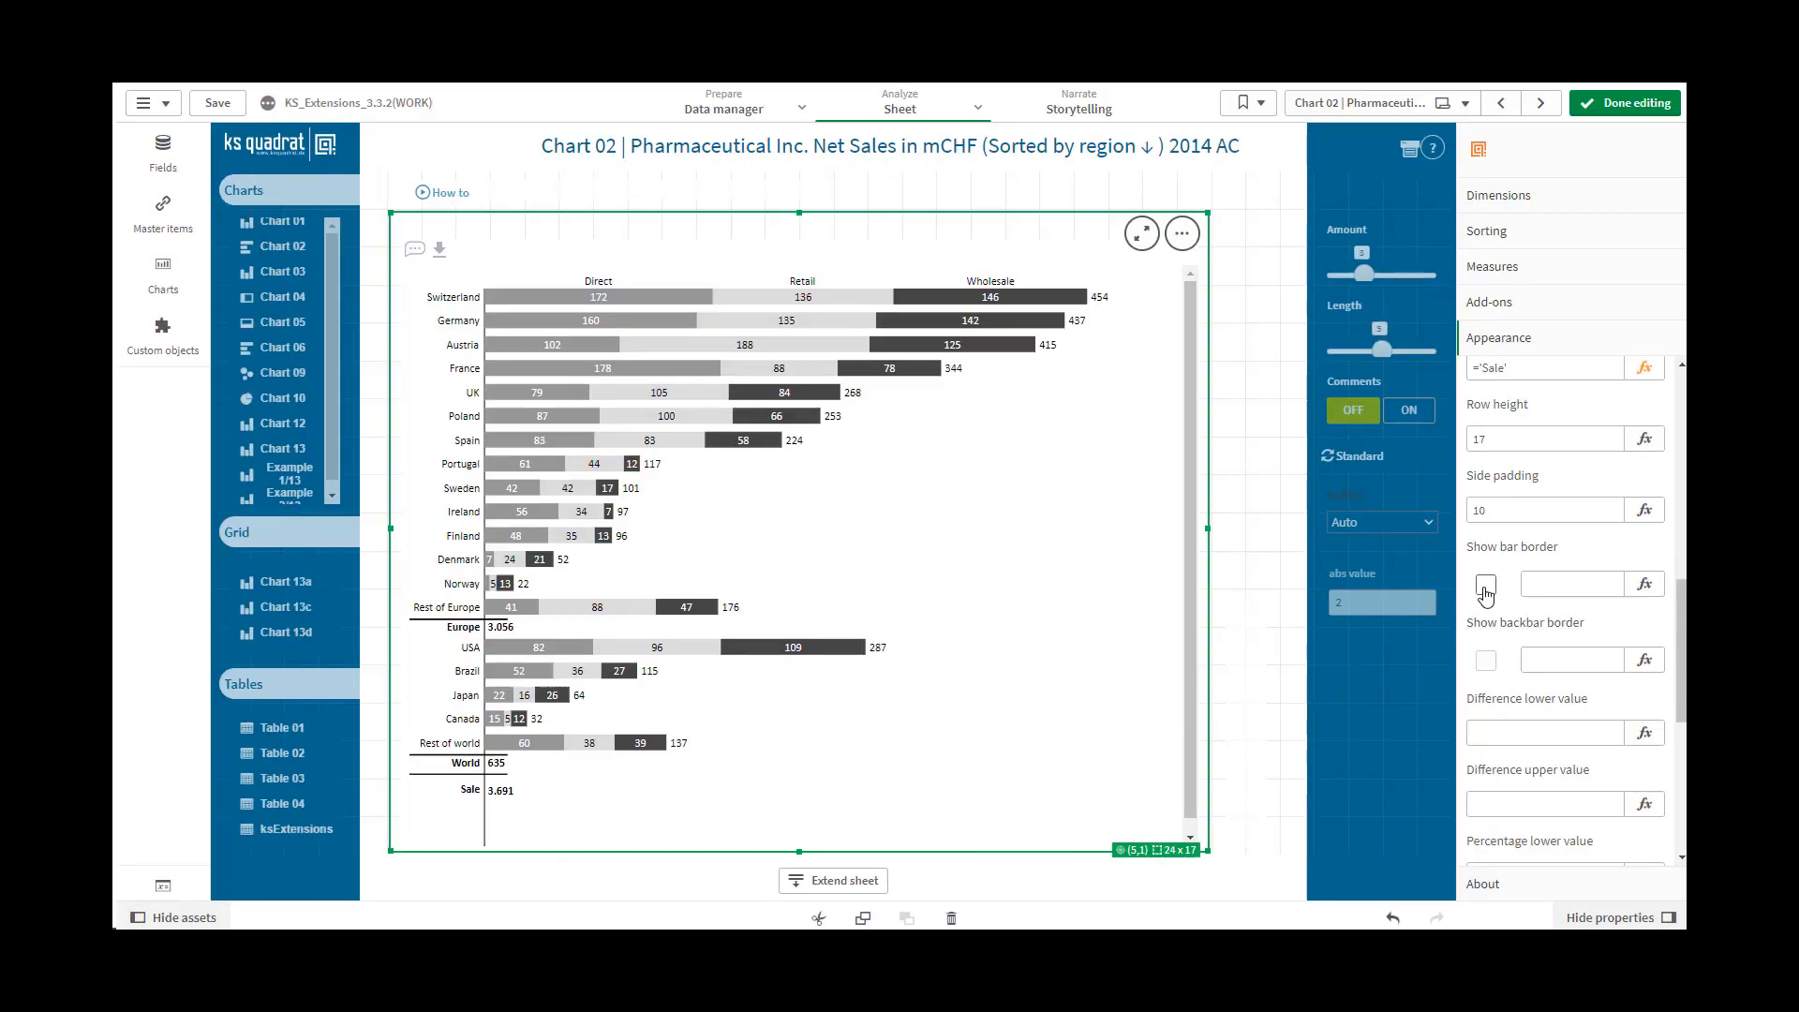
{"action": "left_click", "coordinate": [1485, 586]}
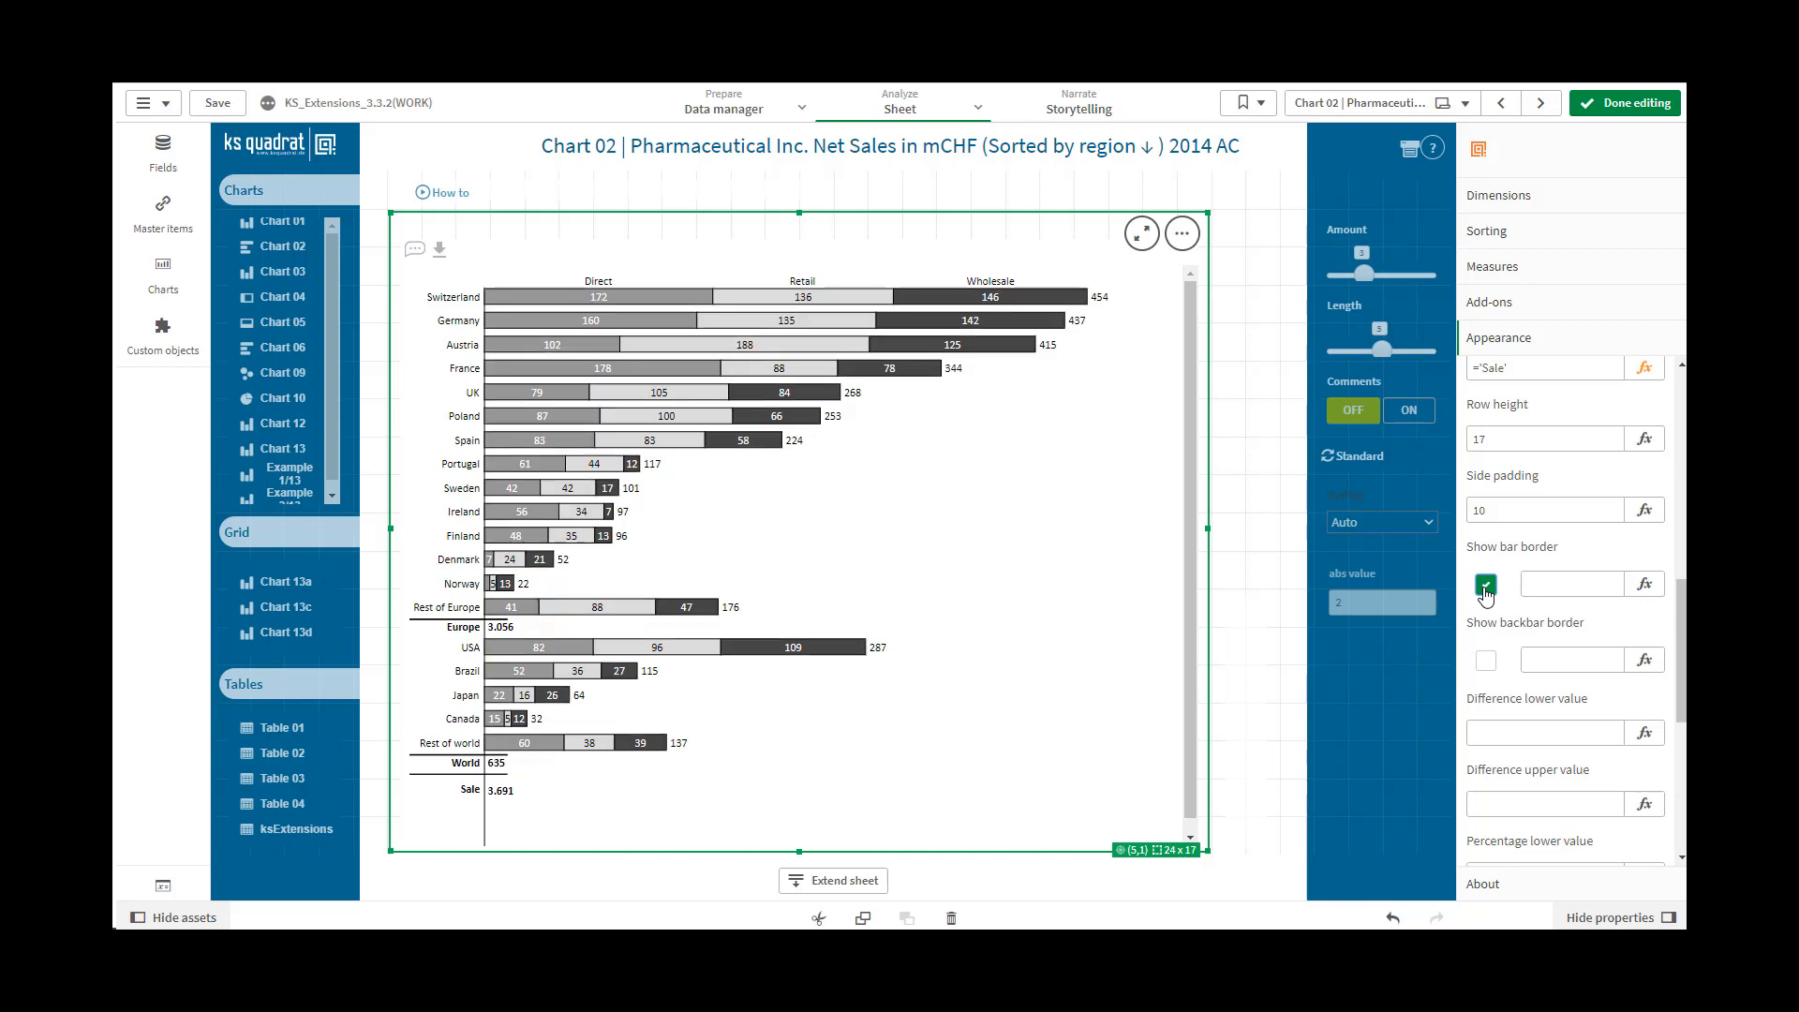
{"action": "left_click_drag", "start_coordinate": [1683, 644], "coordinate": [1679, 720]}
{"action": "left_click_drag", "start_coordinate": [1677, 726], "coordinate": [1674, 776]}
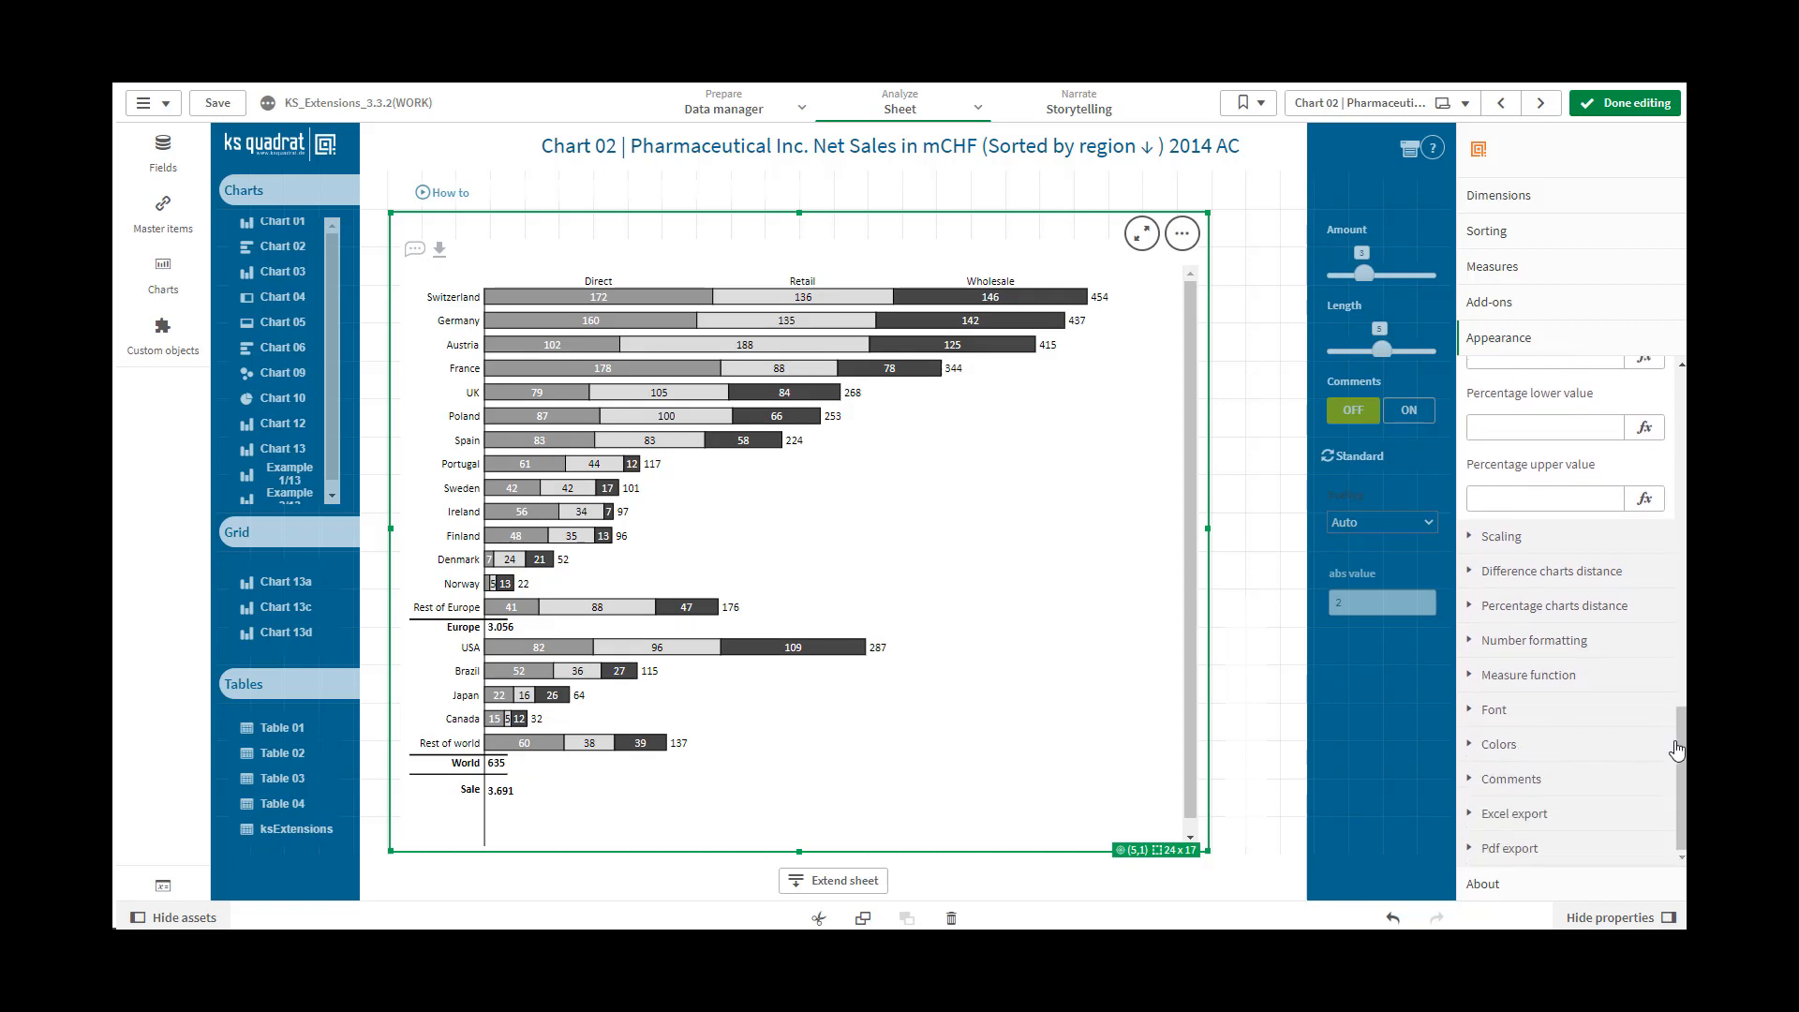
{"action": "left_click", "coordinate": [1498, 744]}
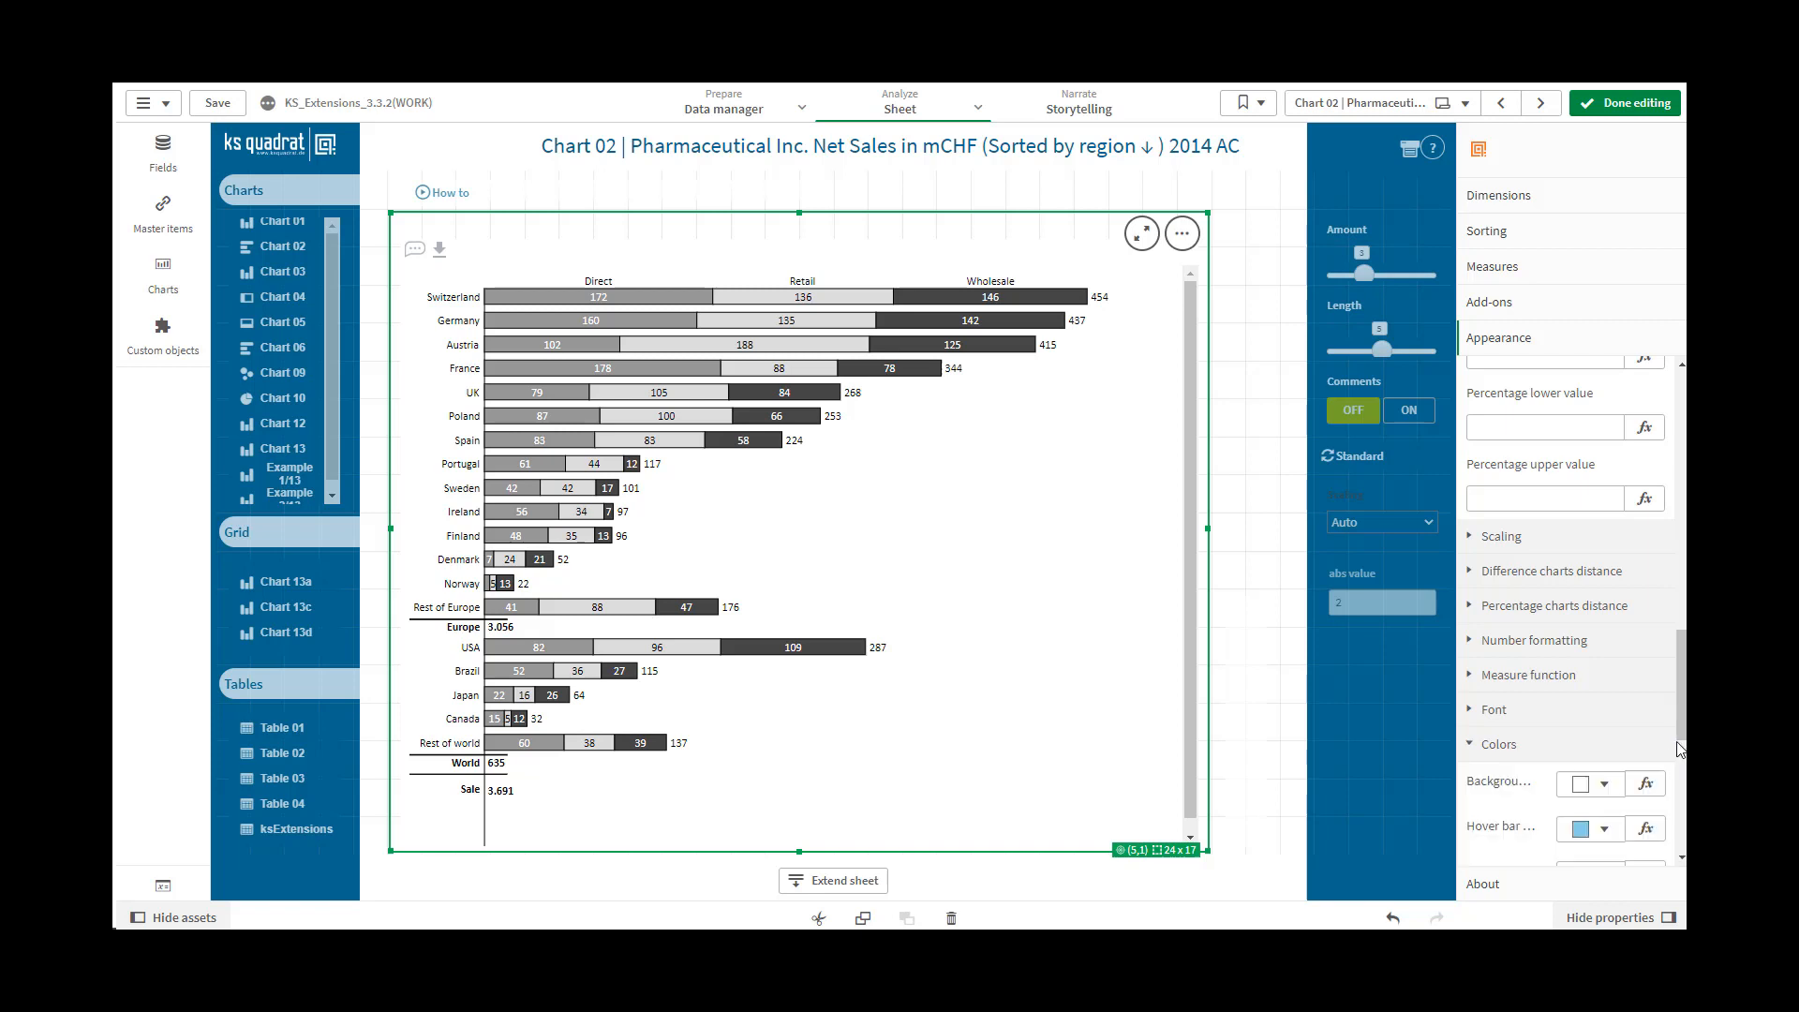
{"action": "scroll", "coordinate": [1584, 647], "scroll_direction": "down", "scroll_amount": 3}
{"action": "left_click", "coordinate": [1582, 641]}
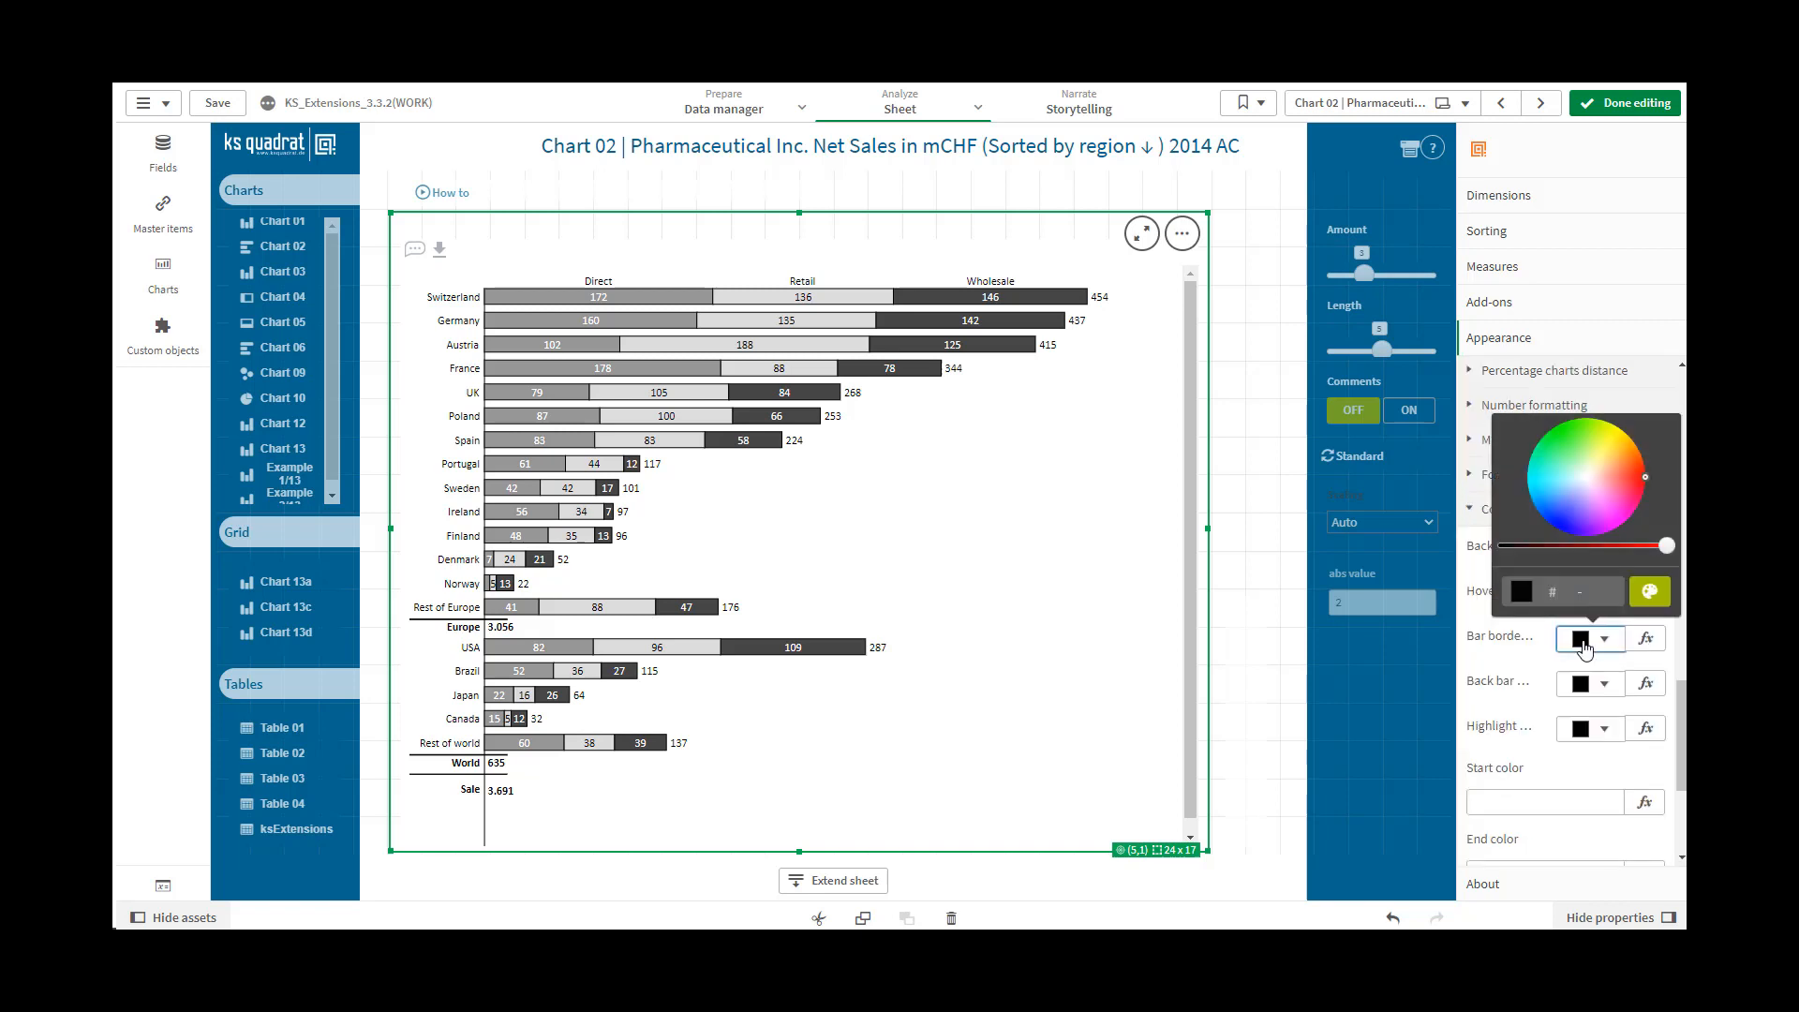
{"action": "left_click", "coordinate": [1649, 594]}
{"action": "left_click", "coordinate": [1659, 476]}
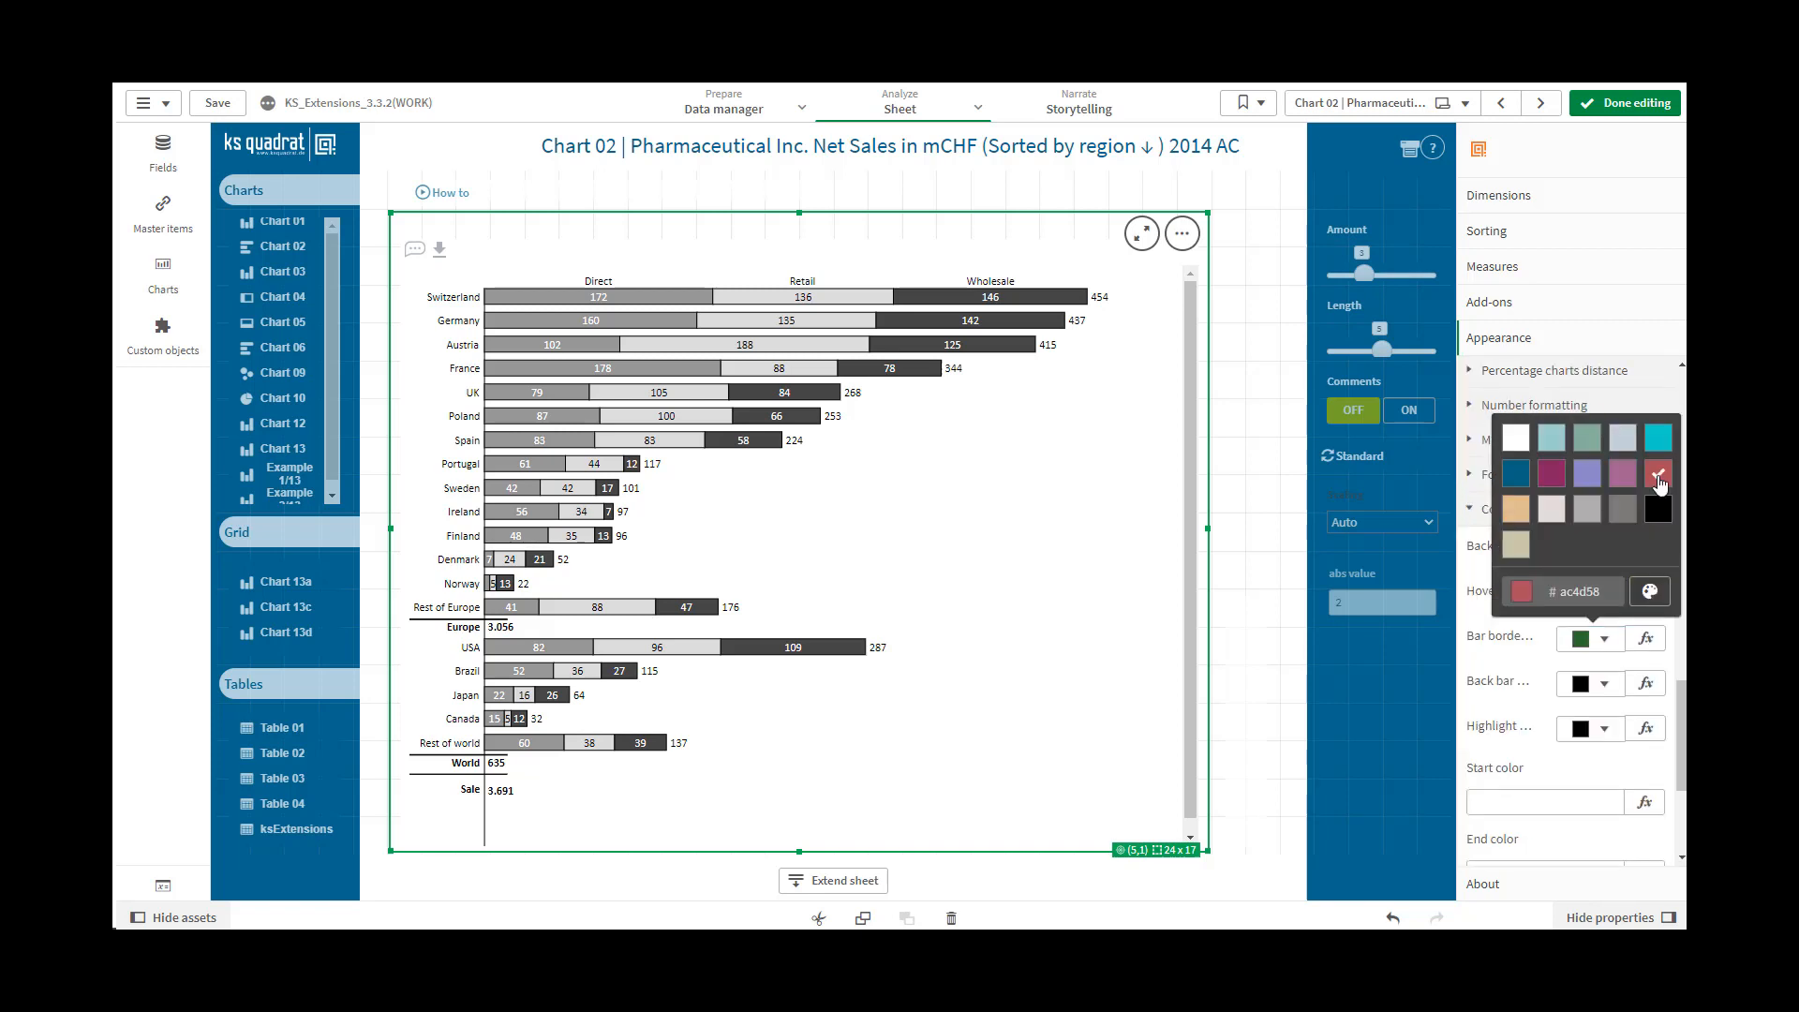
{"action": "left_click", "coordinate": [1555, 800]}
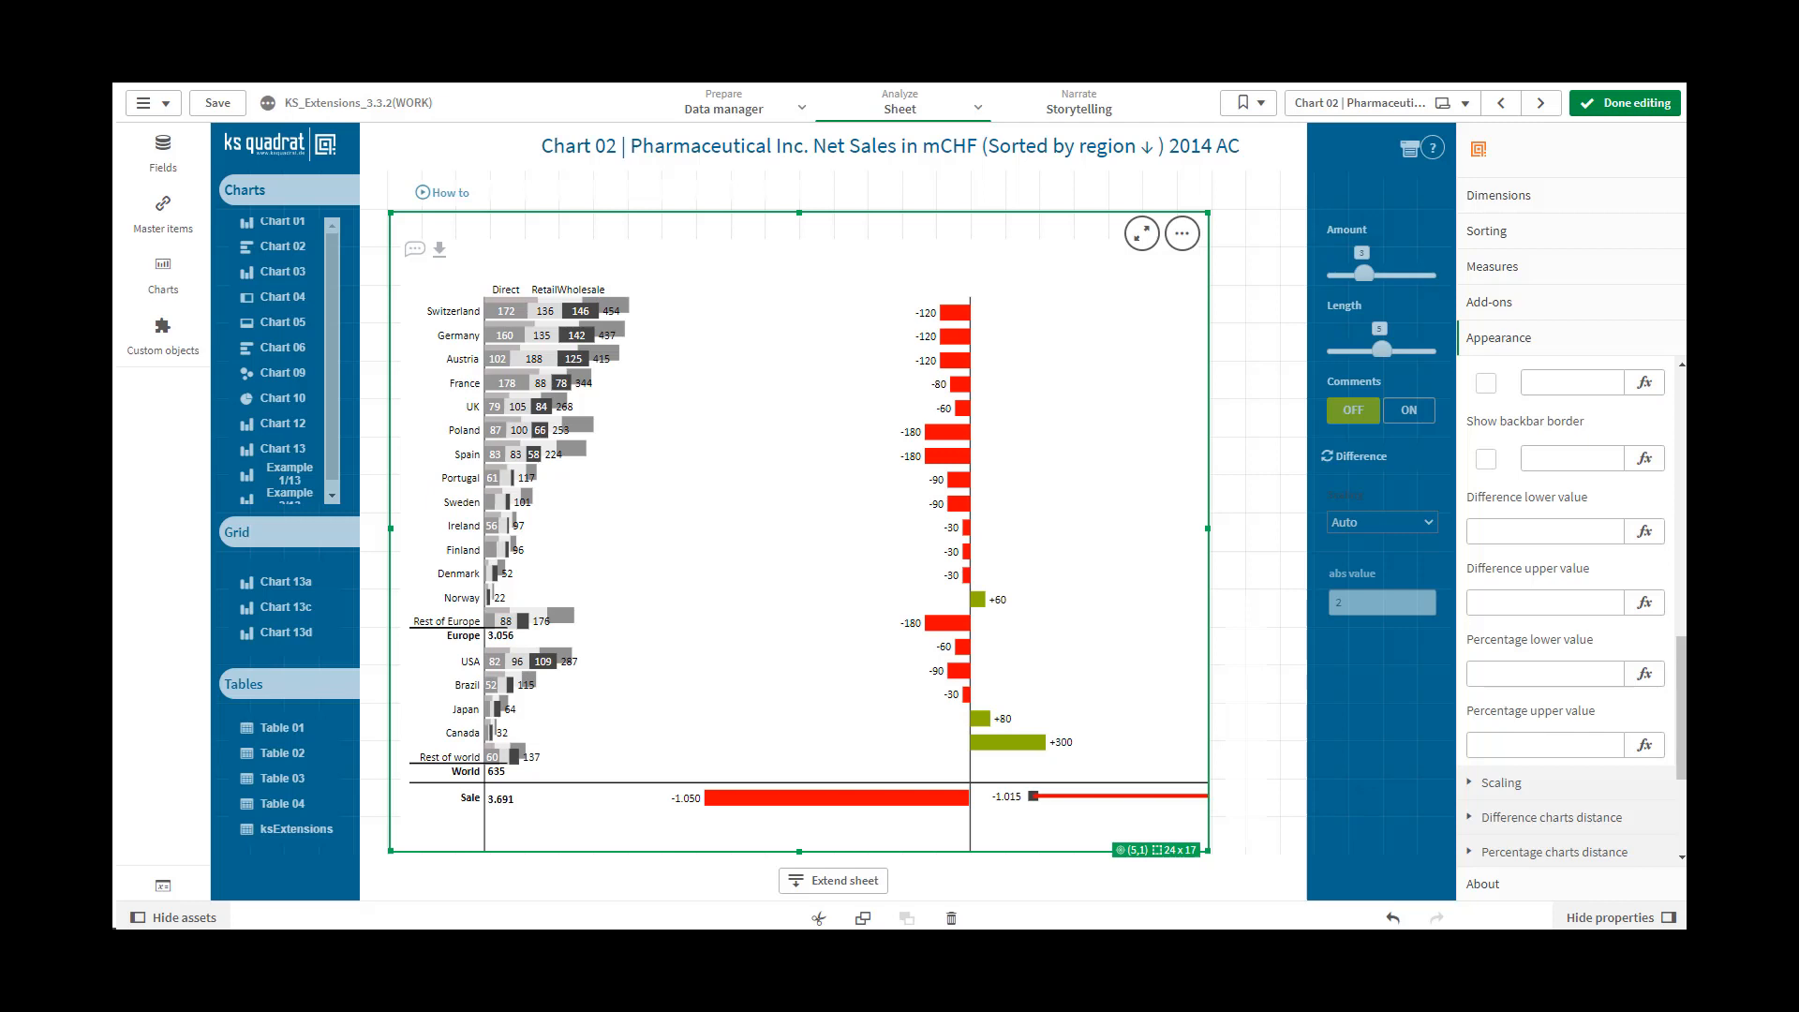
Check the vMeasureSwitch-based second measure in the measures list and return to the appearance settings
{"action": "left_click", "coordinate": [1491, 267]}
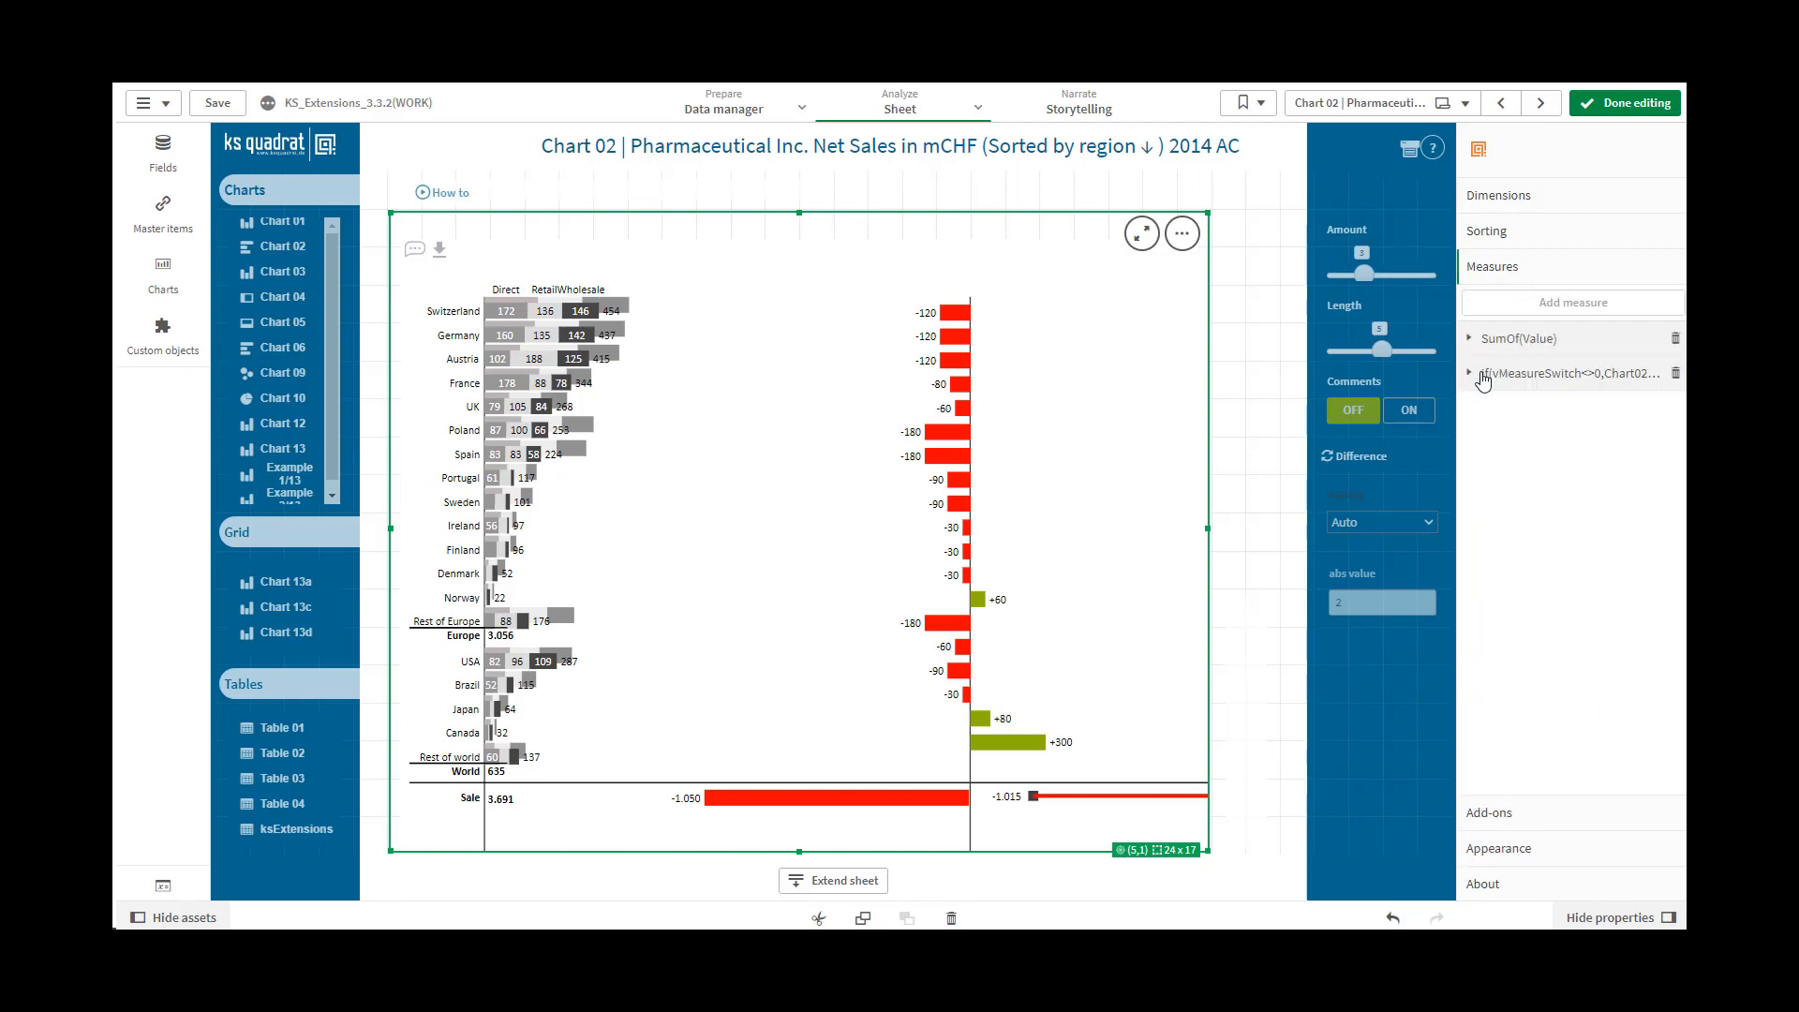
{"action": "left_click", "coordinate": [1483, 375]}
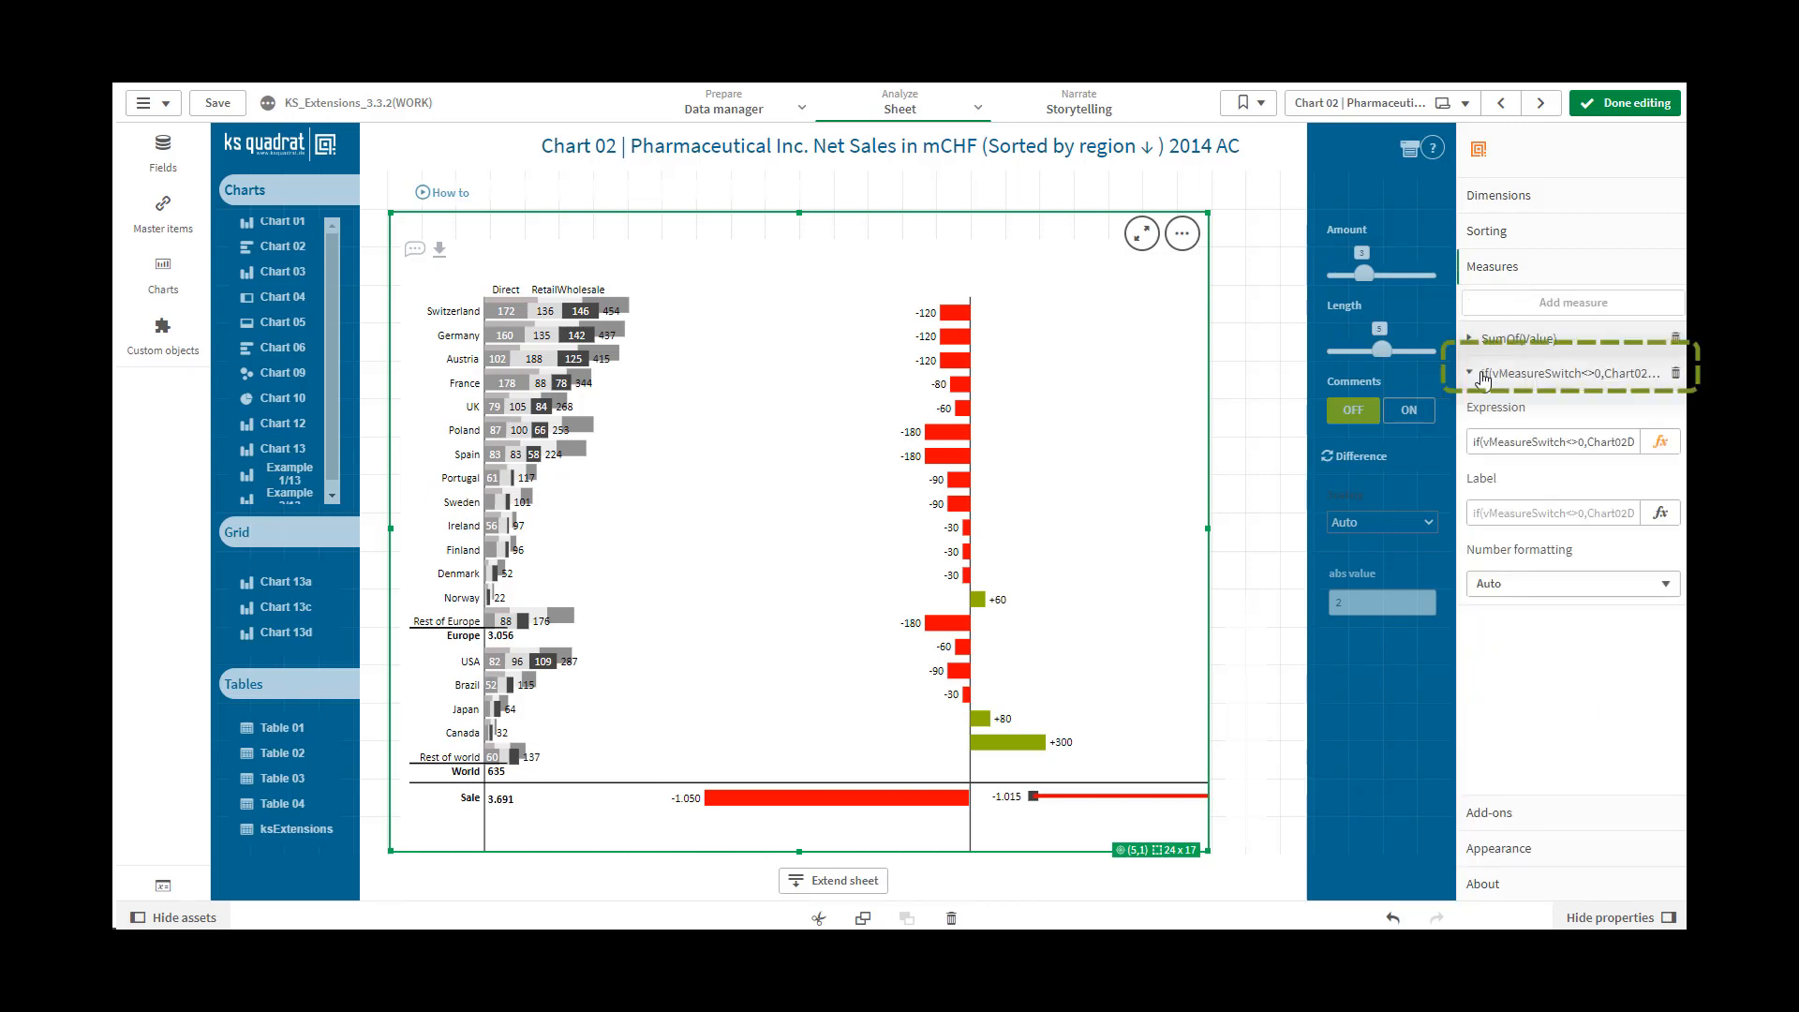
{"action": "left_click", "coordinate": [1495, 848]}
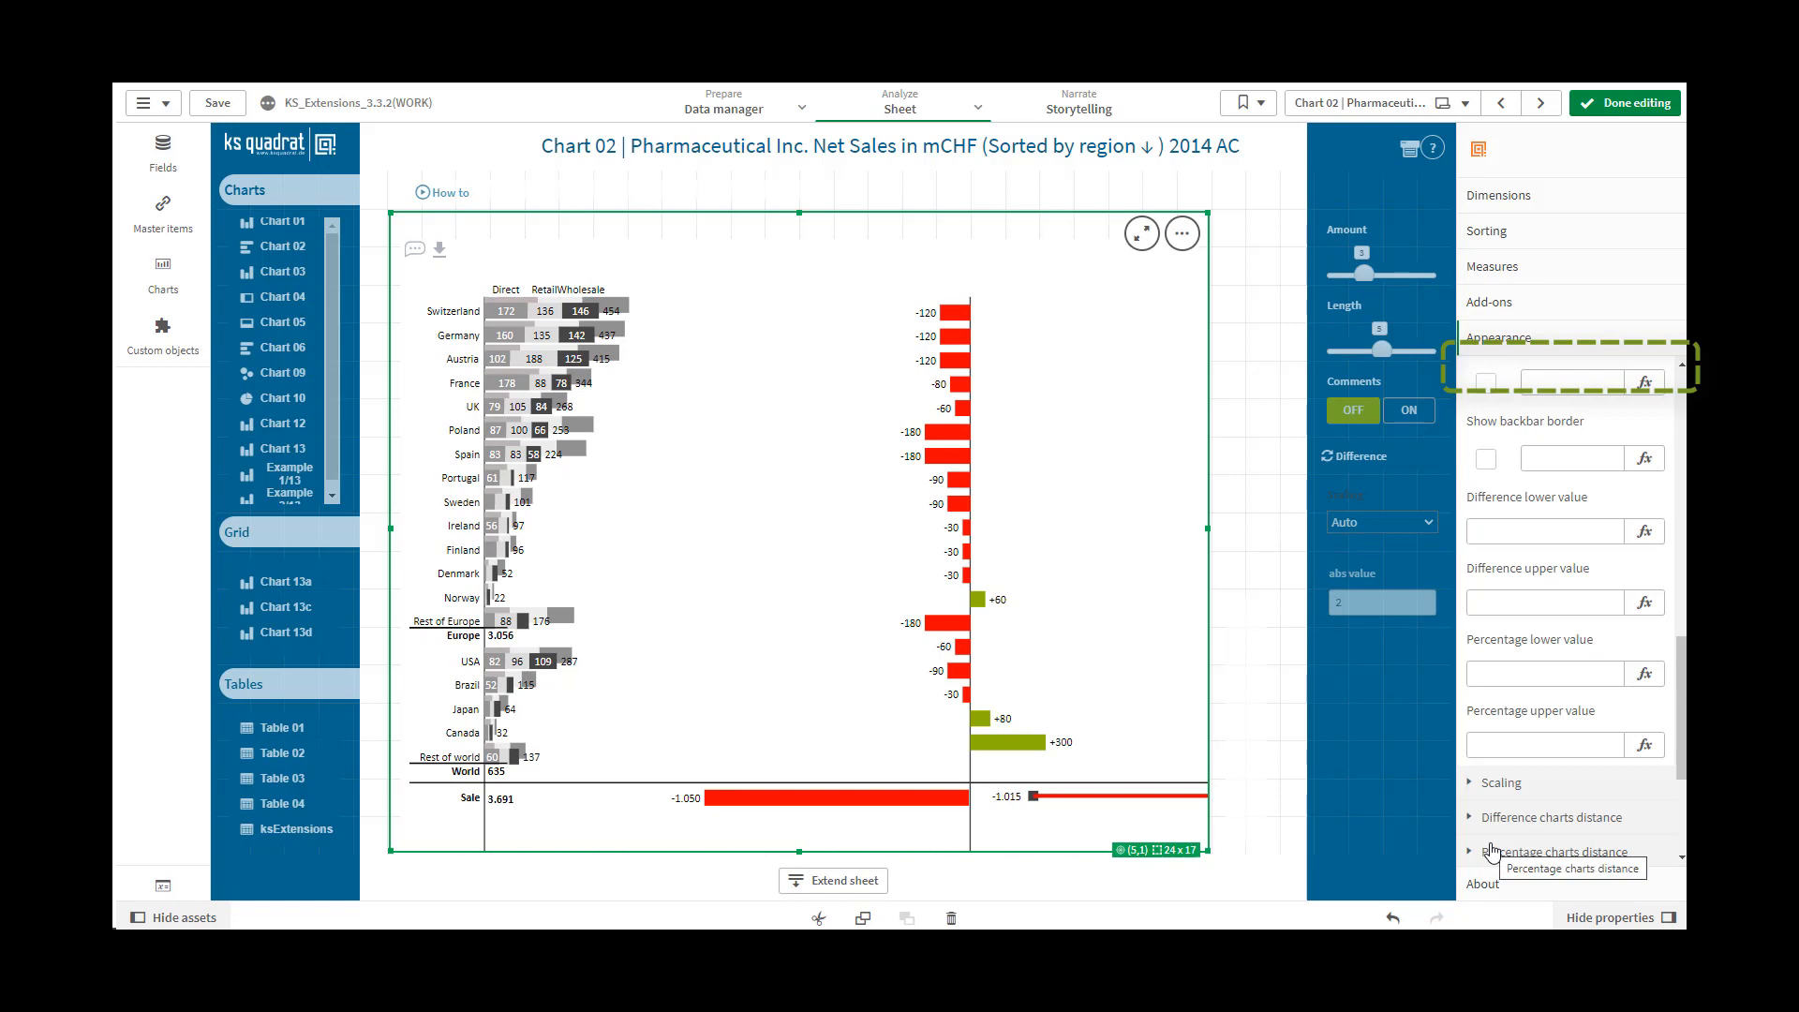
Try Show backbar border by switching it on and off and entering 1 as its value
{"action": "left_click", "coordinate": [1486, 459]}
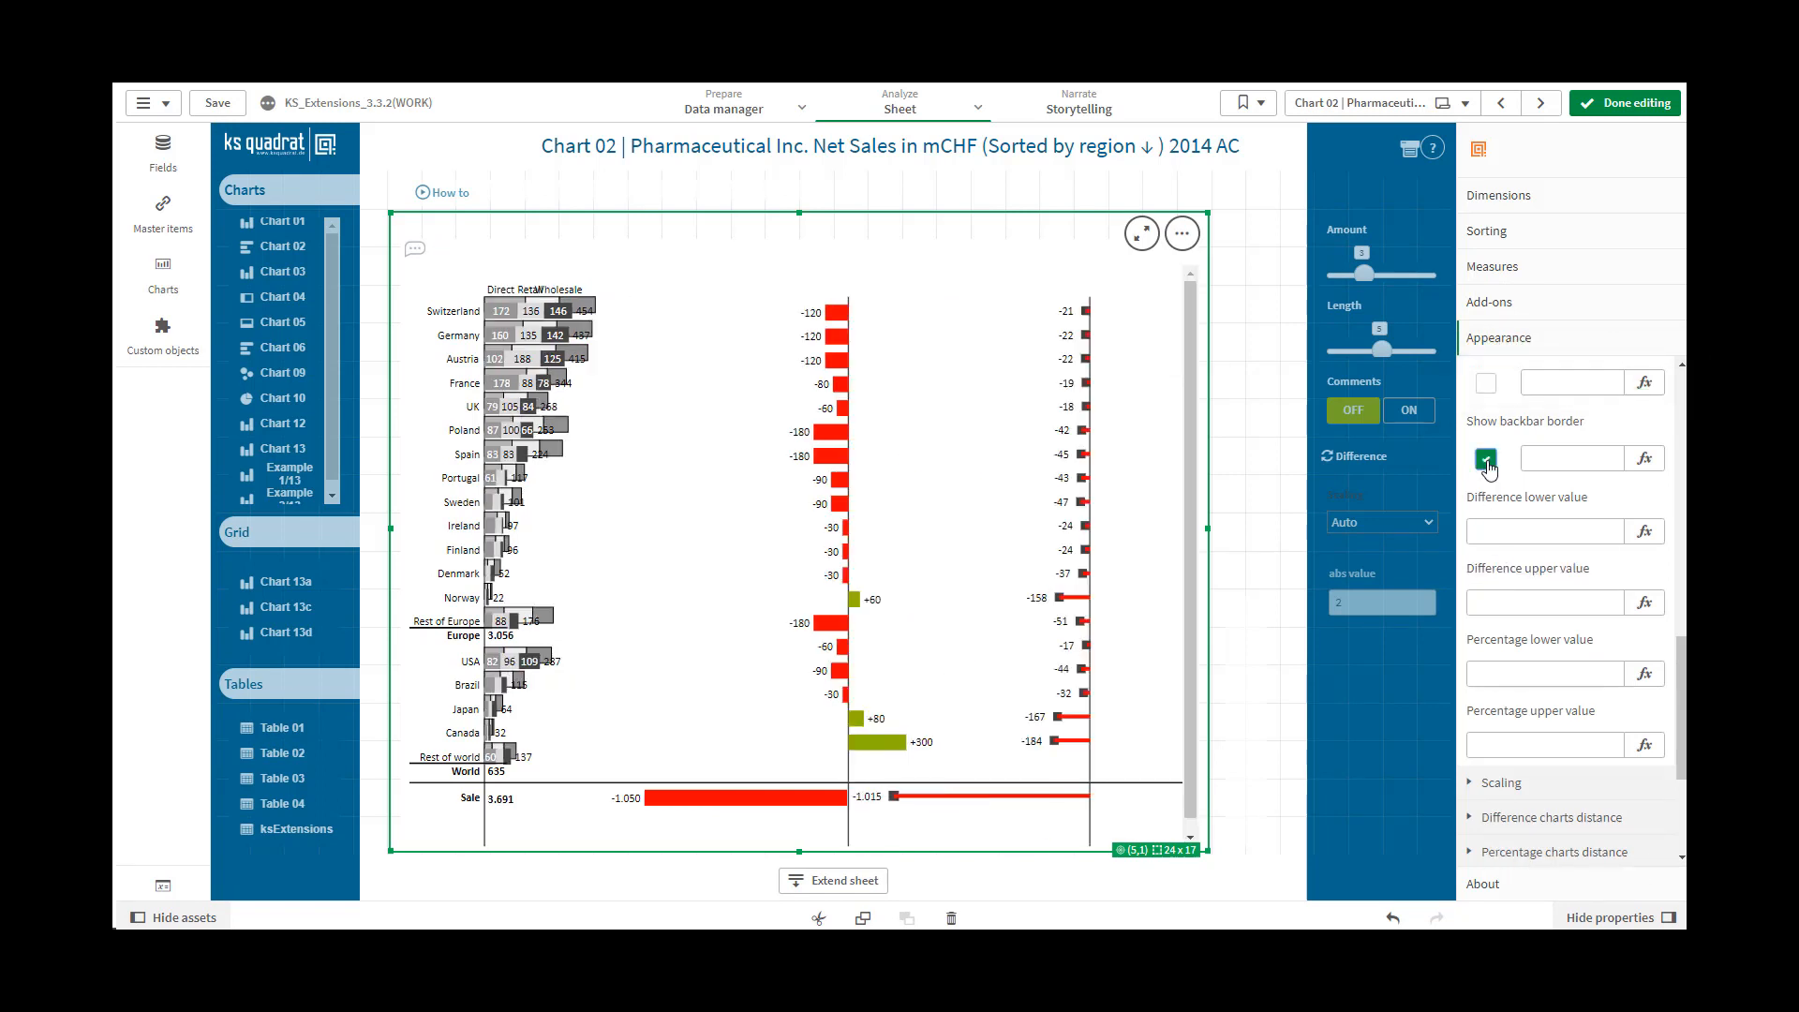
{"action": "left_click", "coordinate": [1487, 459]}
{"action": "left_click", "coordinate": [1542, 458]}
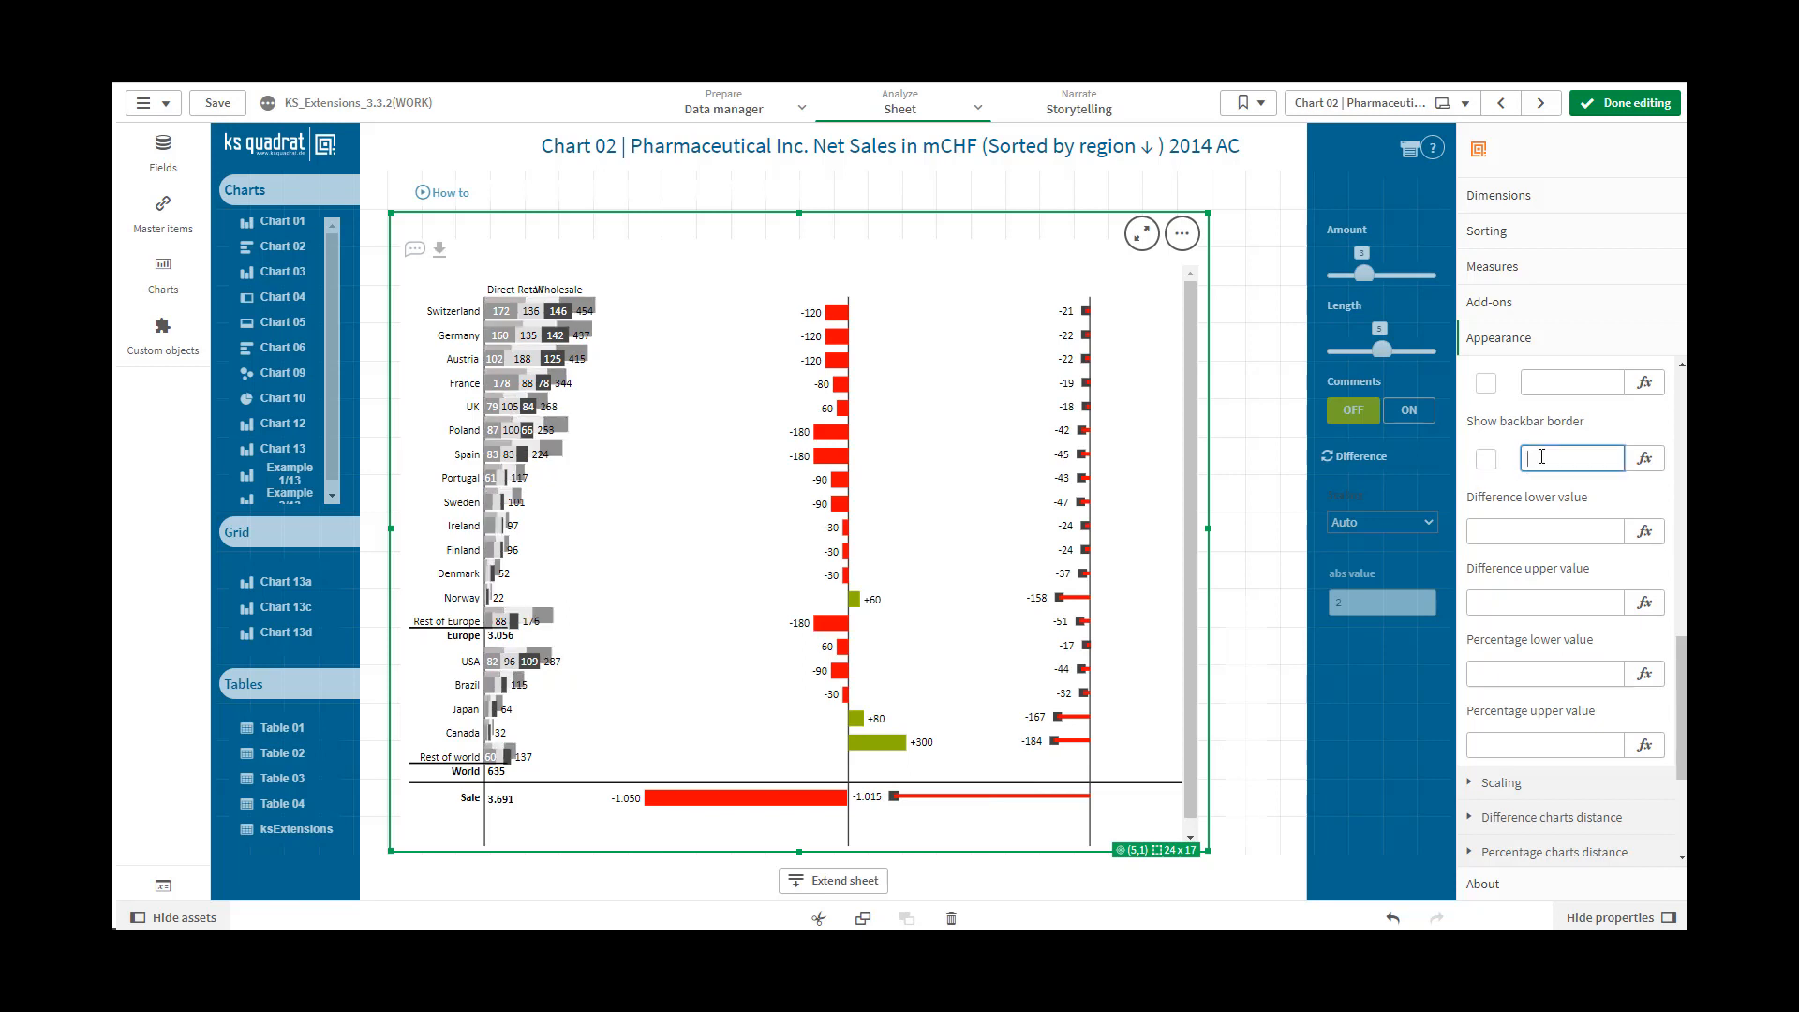
{"action": "left_click", "coordinate": [1547, 531]}
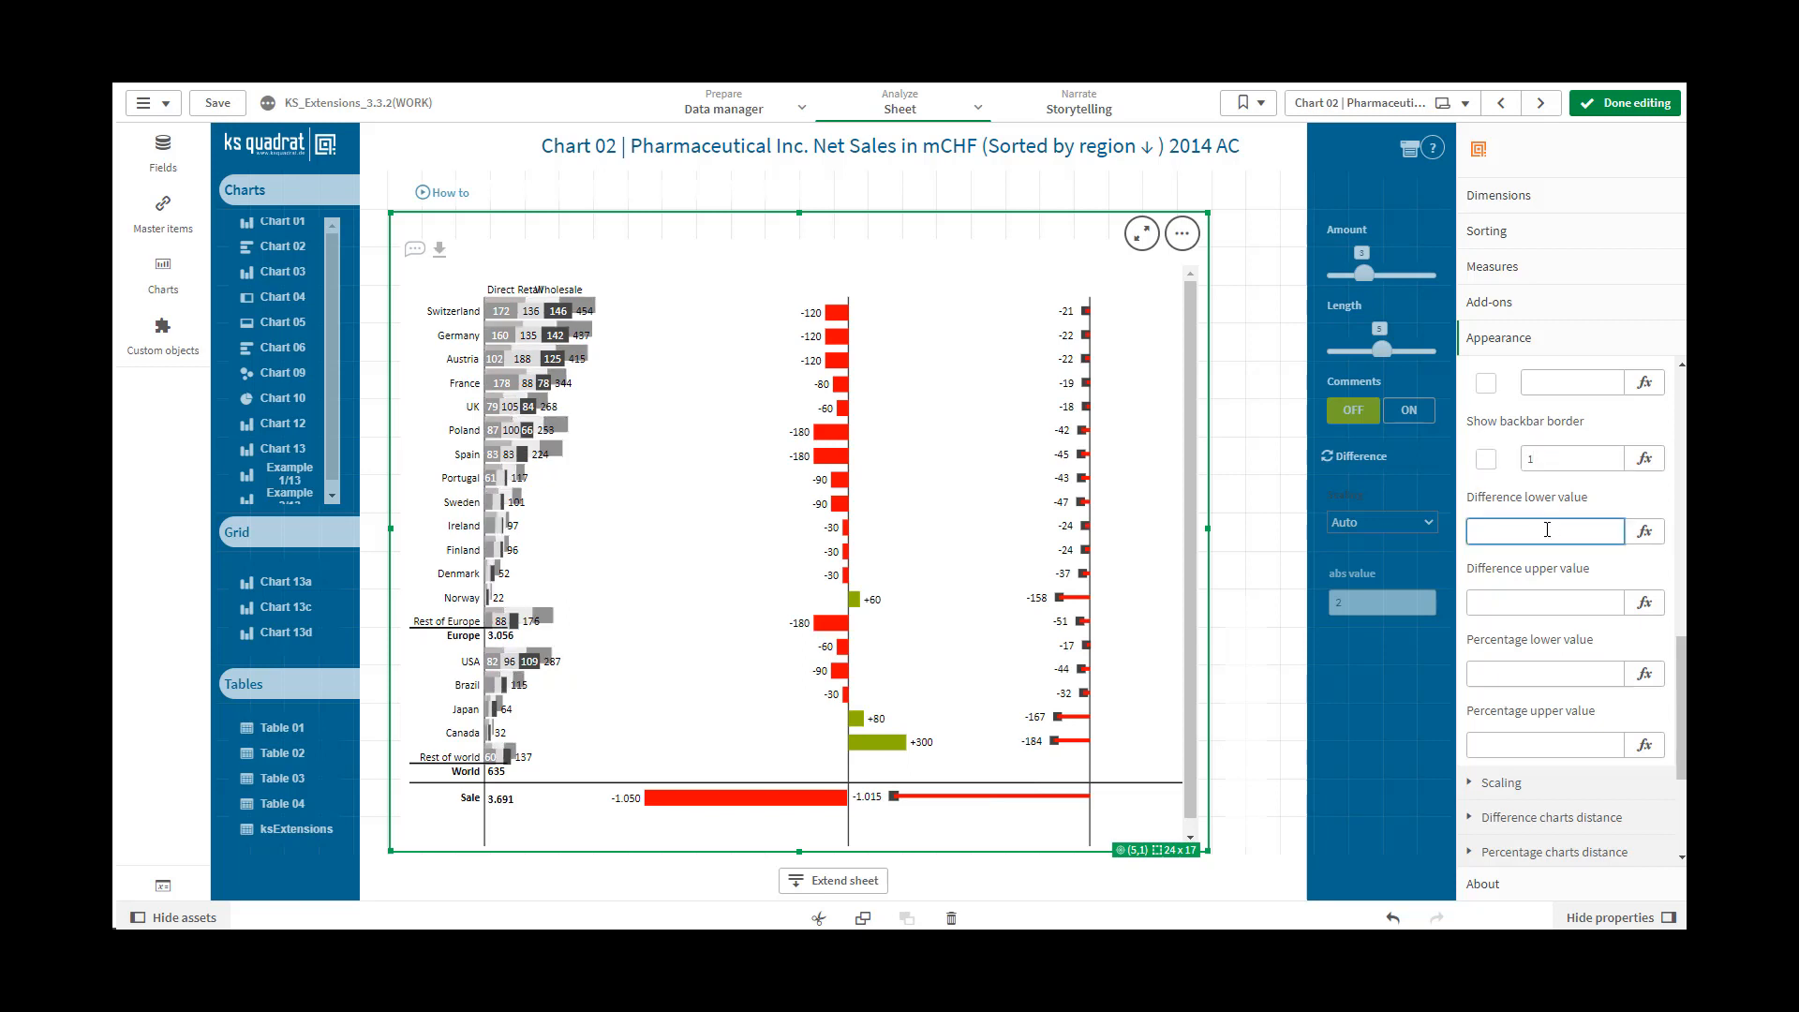
Set the Show backbar border value to 0
{"action": "left_click", "coordinate": [1541, 458]}
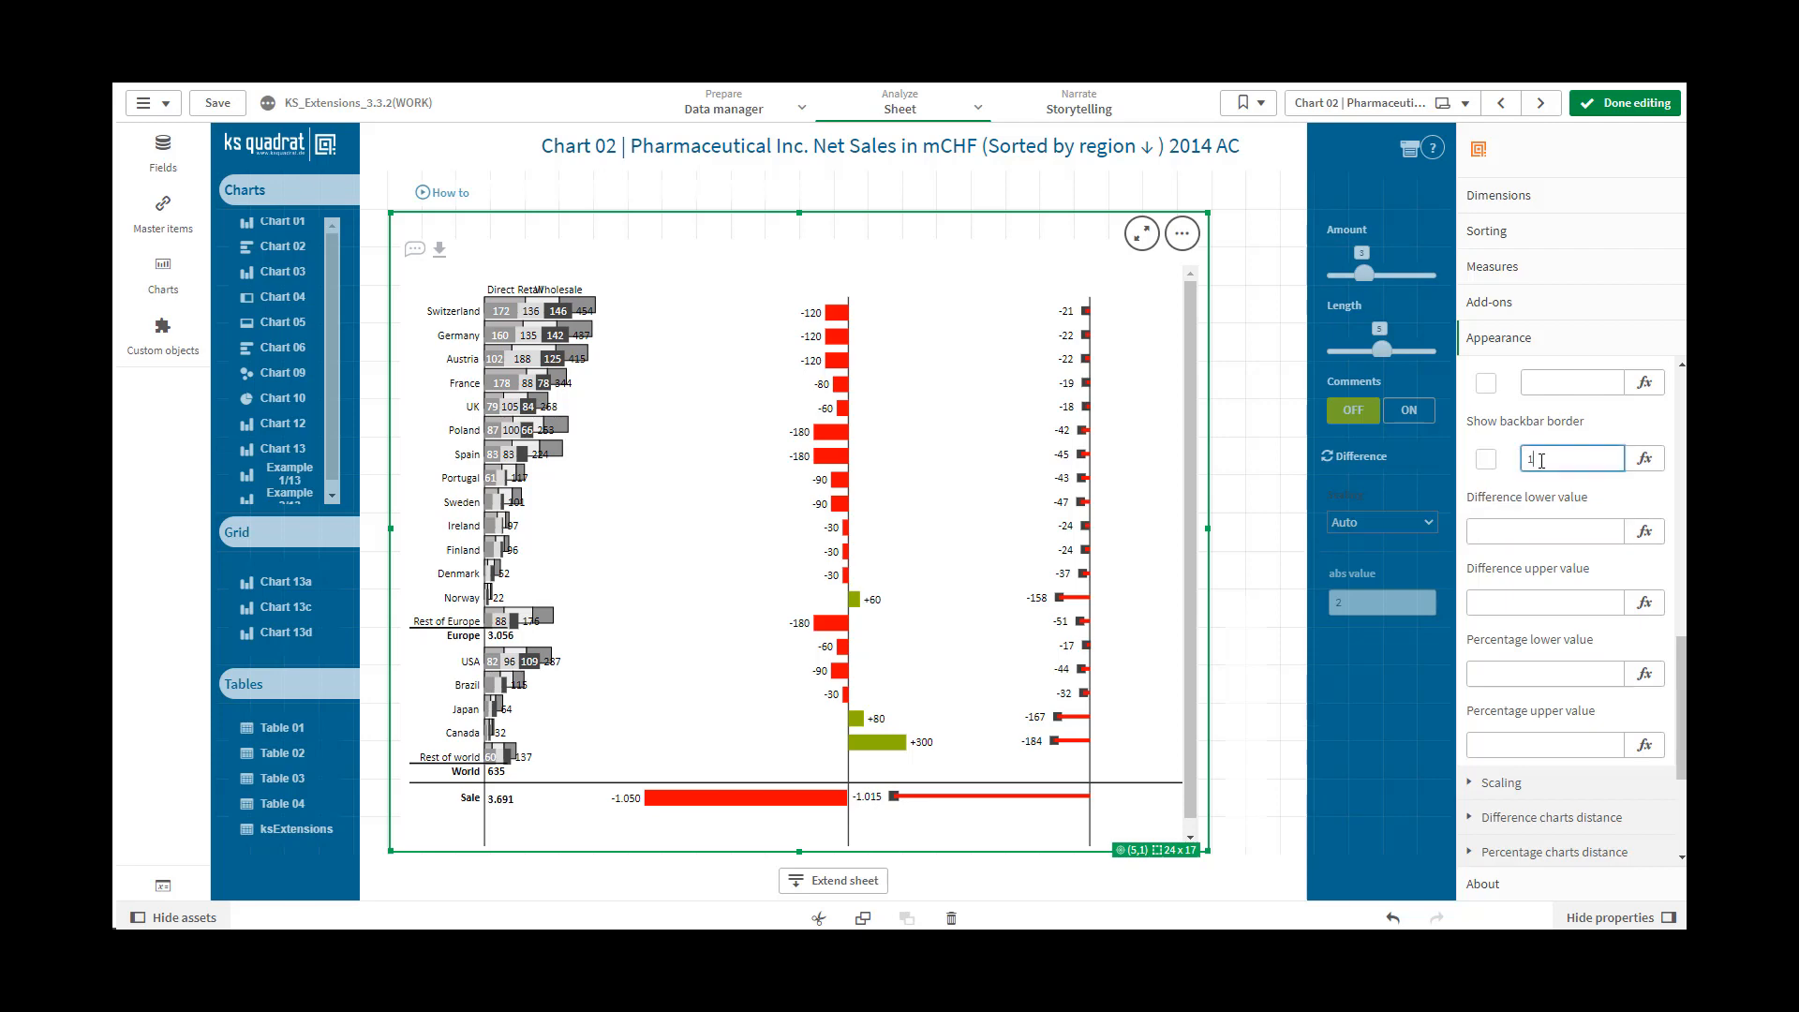
{"action": "type", "text": "0"}
{"action": "left_click", "coordinate": [1533, 530]}
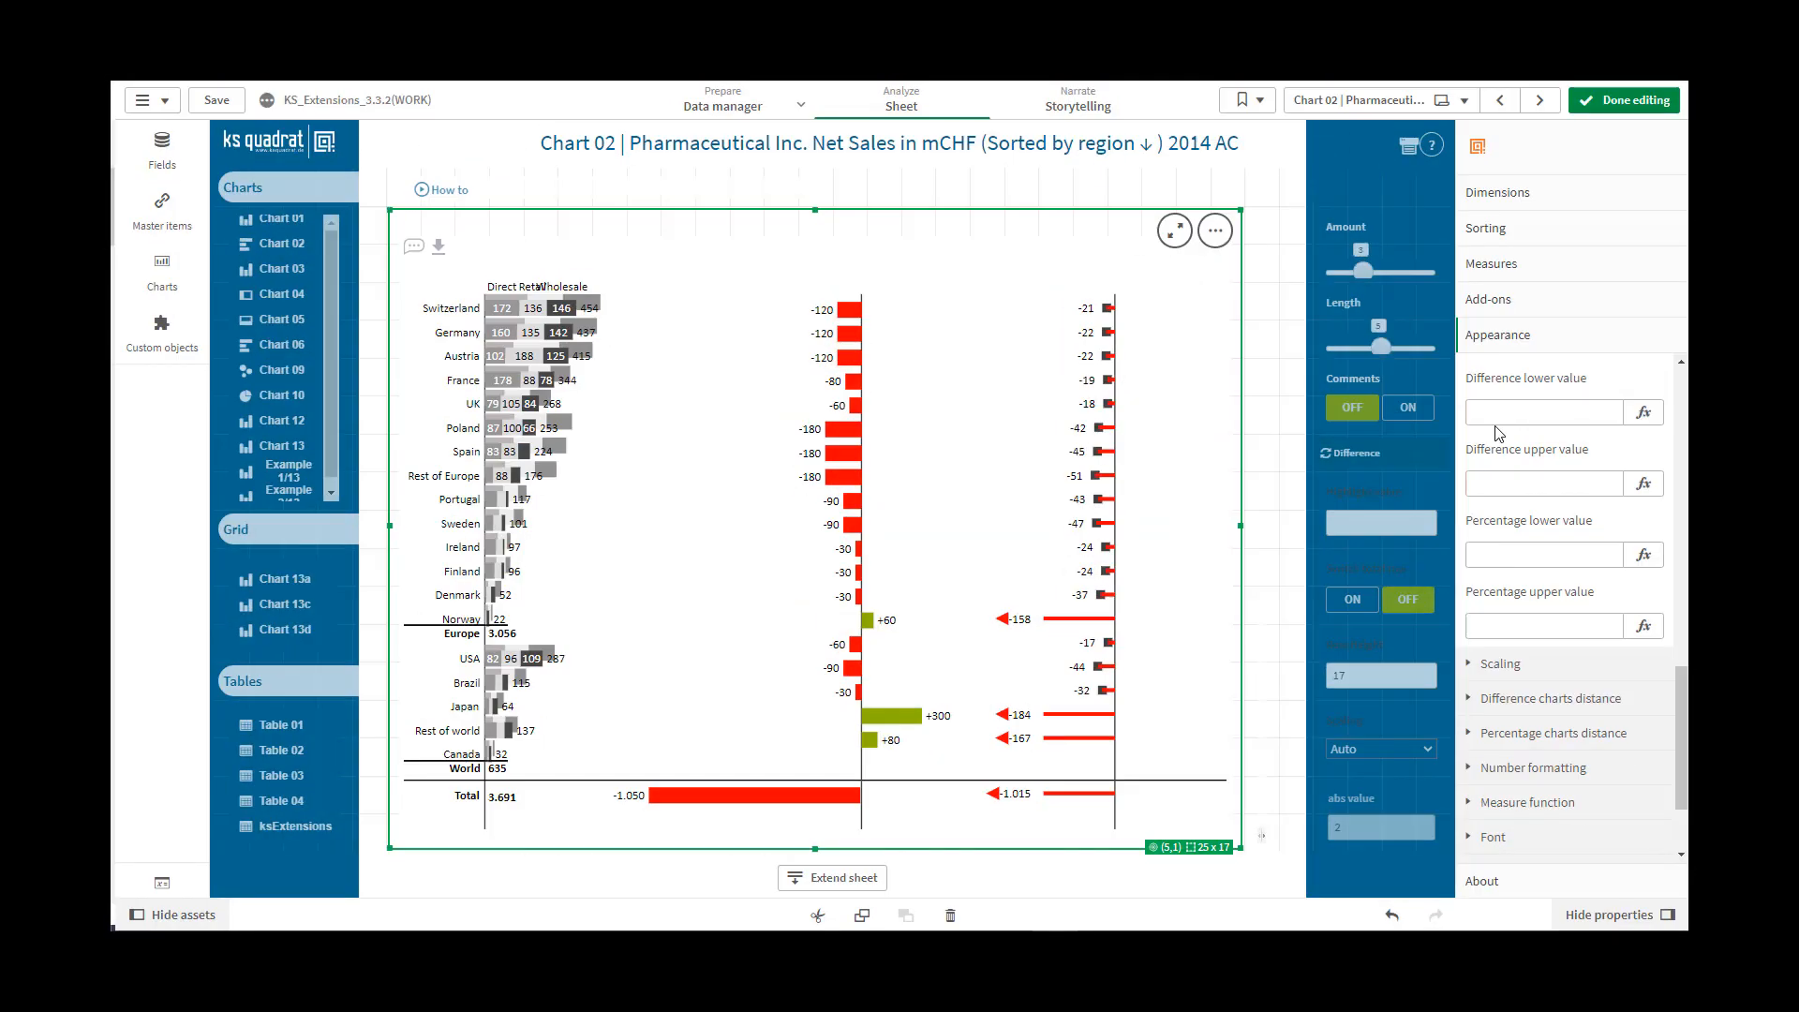
Set the Difference lower value to 50
{"action": "left_click", "coordinate": [1497, 420]}
{"action": "type", "text": "50"}
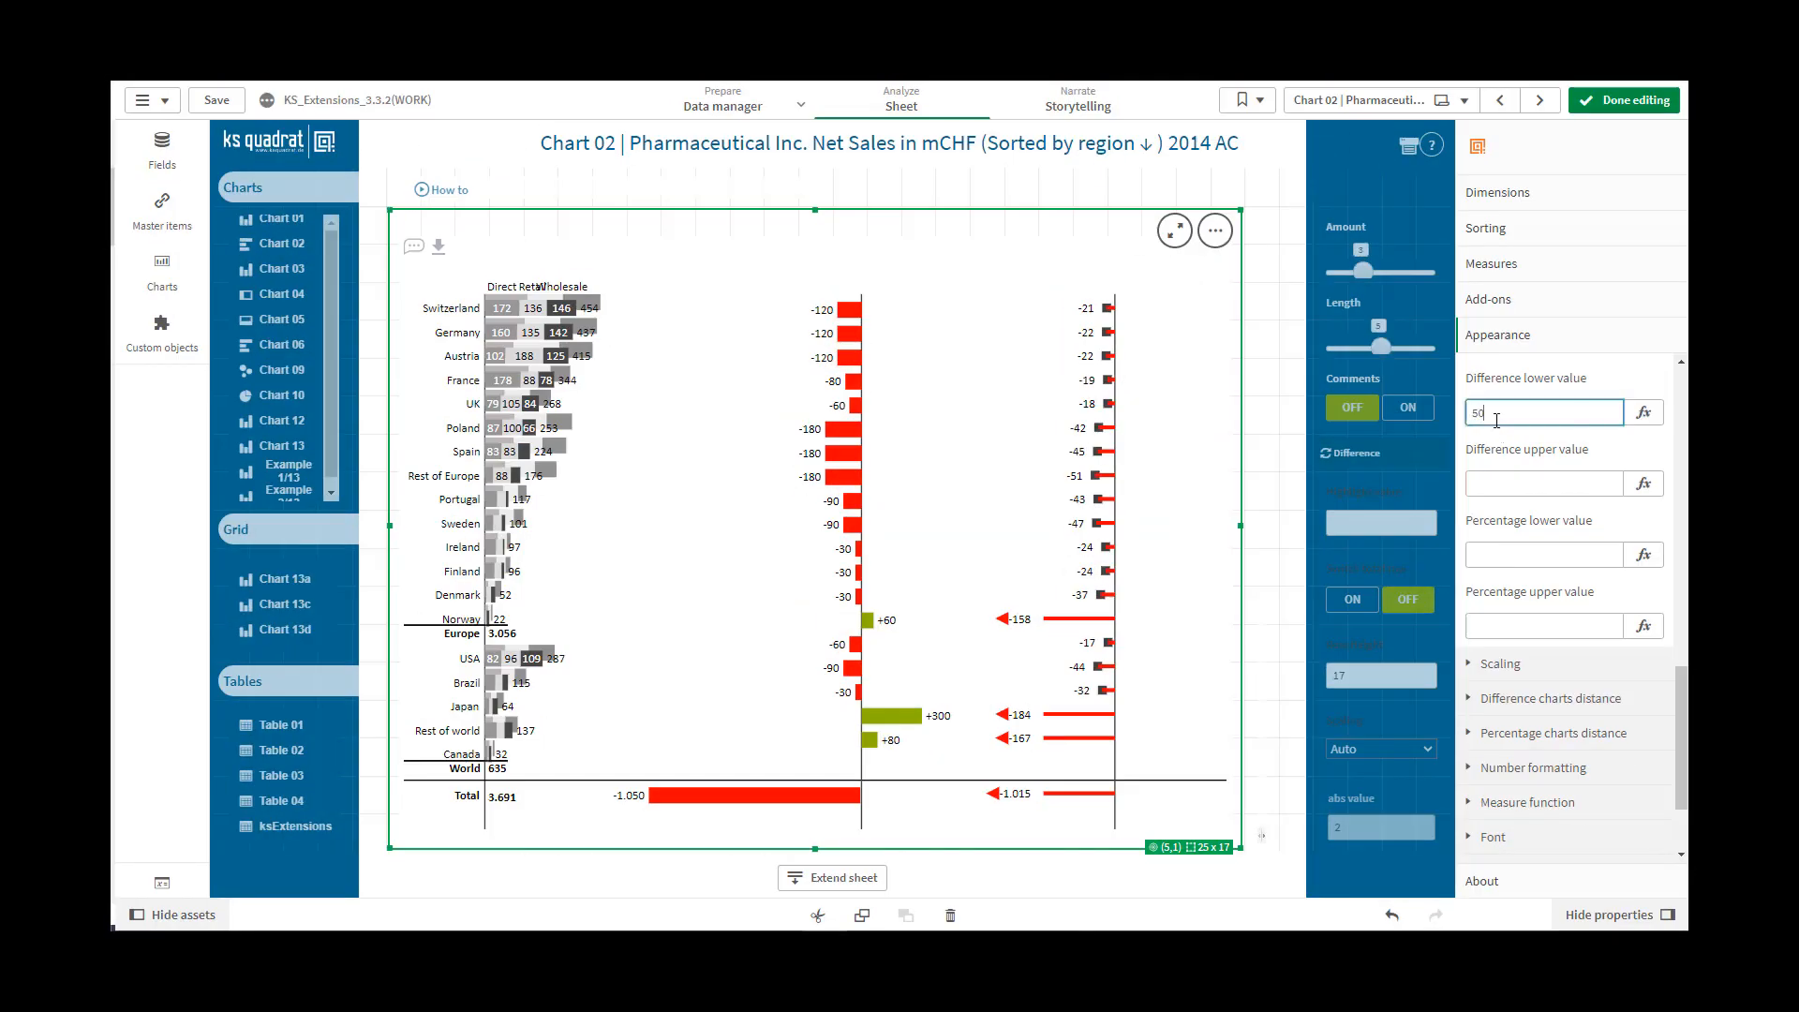
{"action": "left_click", "coordinate": [1494, 475]}
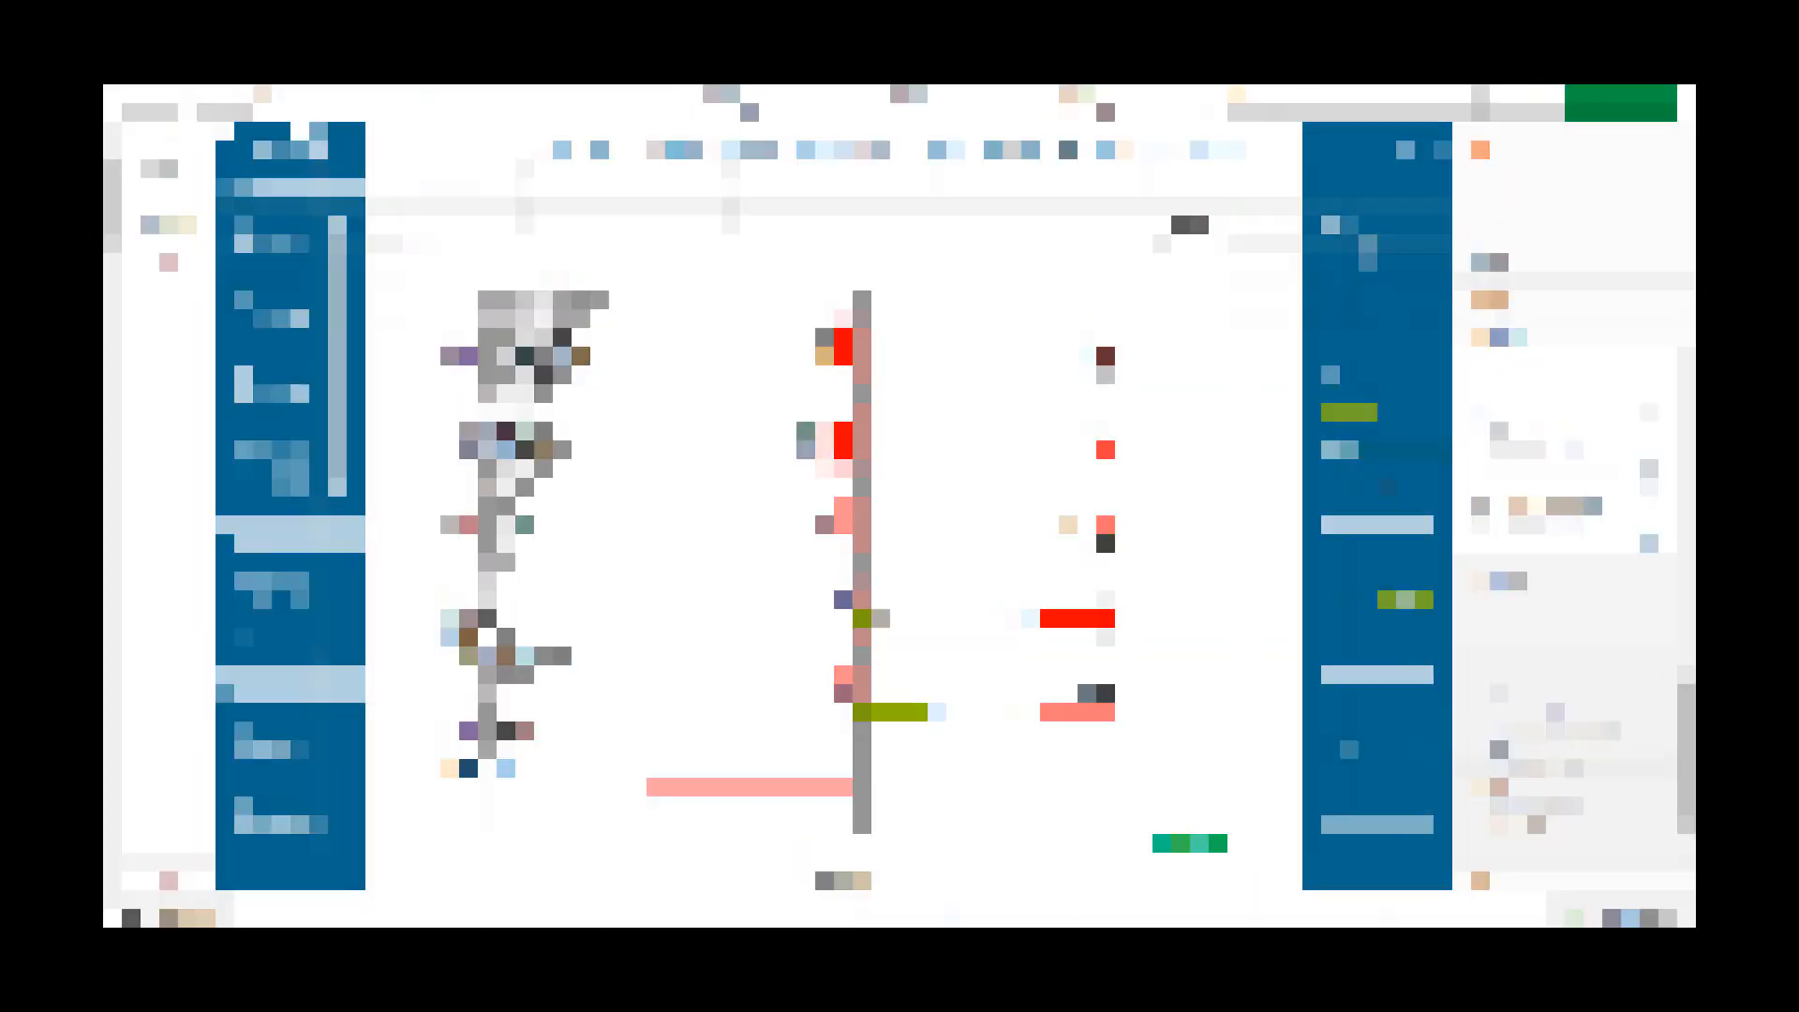
Try a Difference upper value of 100
{"action": "left_click", "coordinate": [1490, 402]}
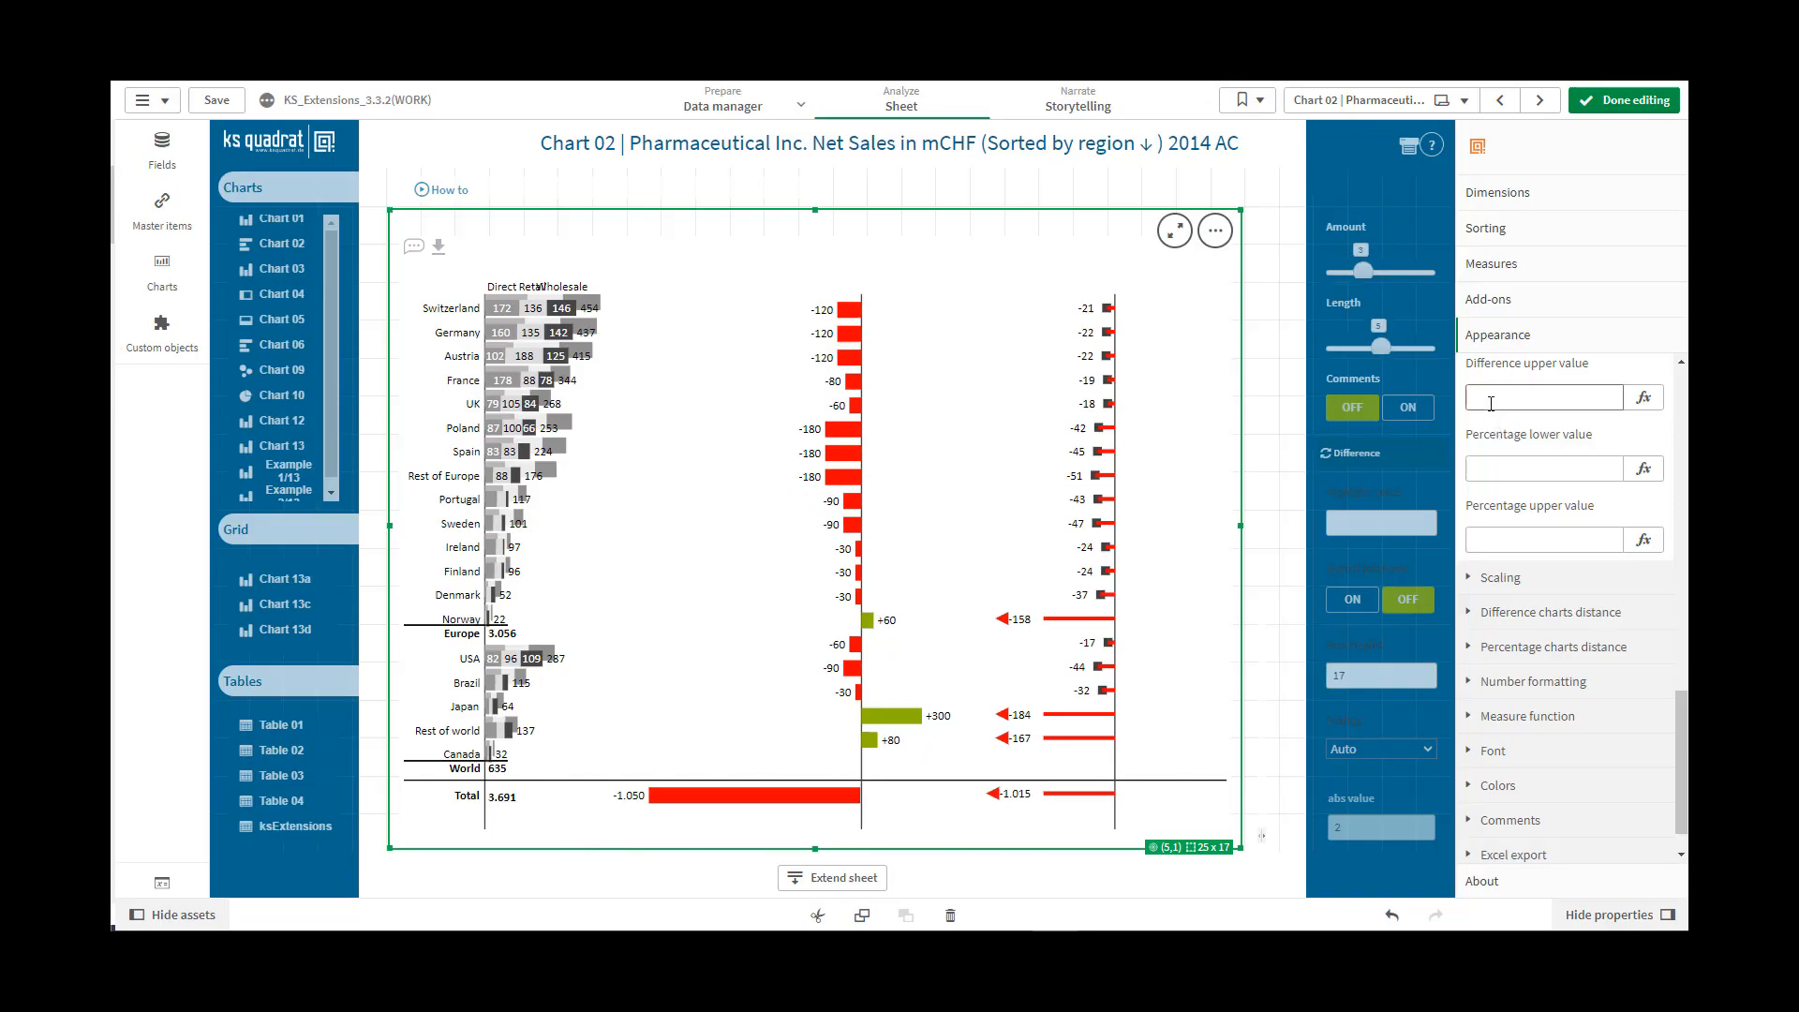
{"action": "type", "text": "100"}
{"action": "left_click", "coordinate": [1492, 466]}
Try a Percentage lower value of 50
{"action": "left_click", "coordinate": [1491, 473]}
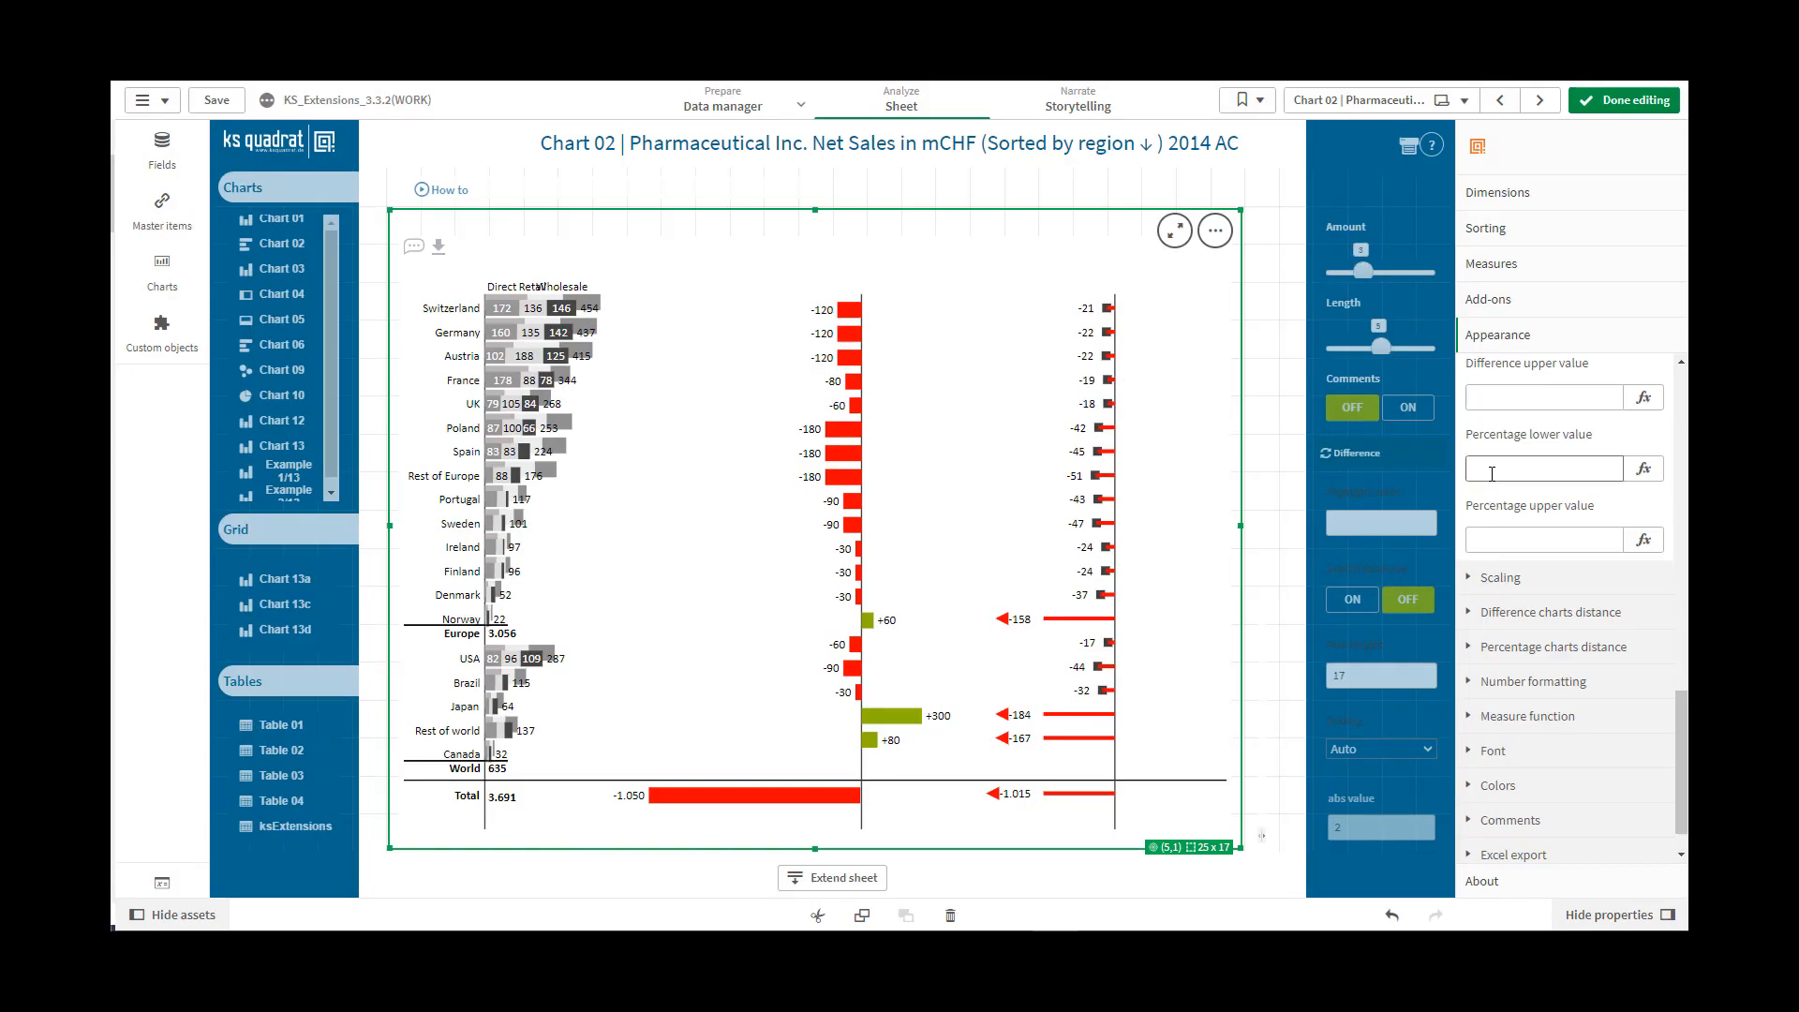
{"action": "left_click", "coordinate": [1492, 473]}
{"action": "type", "text": "50"}
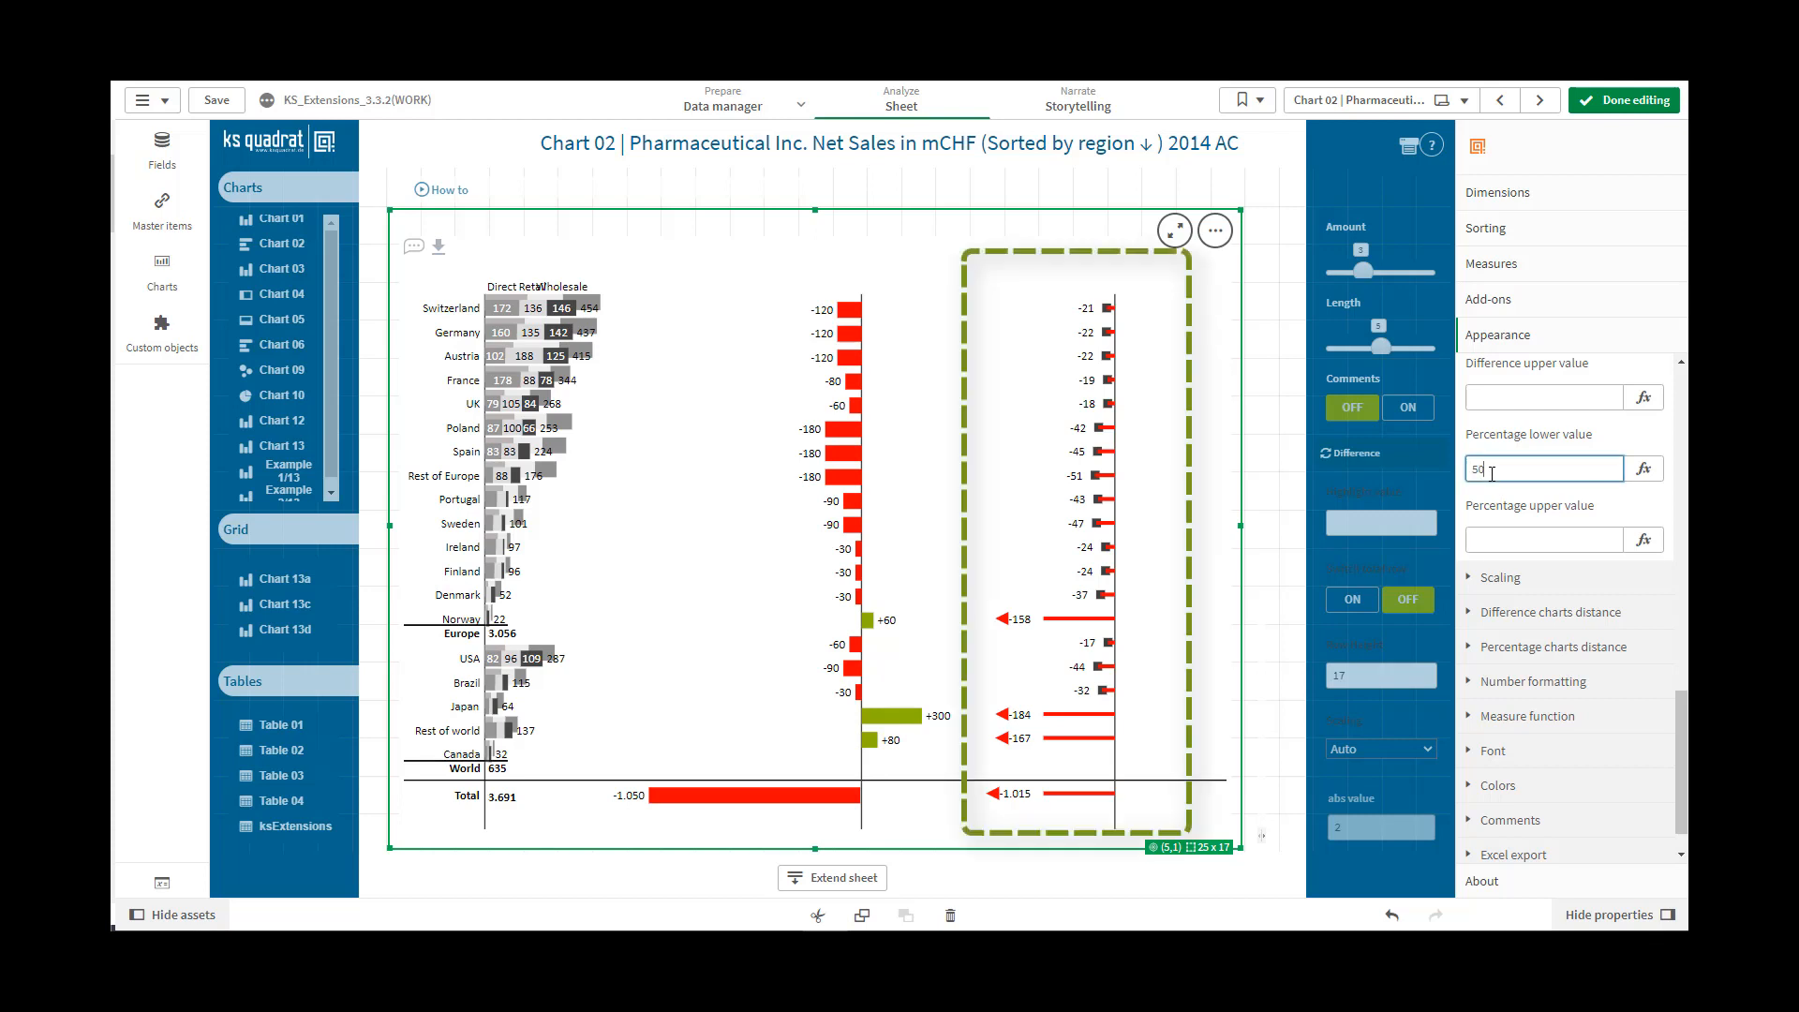
{"action": "left_click", "coordinate": [1493, 539]}
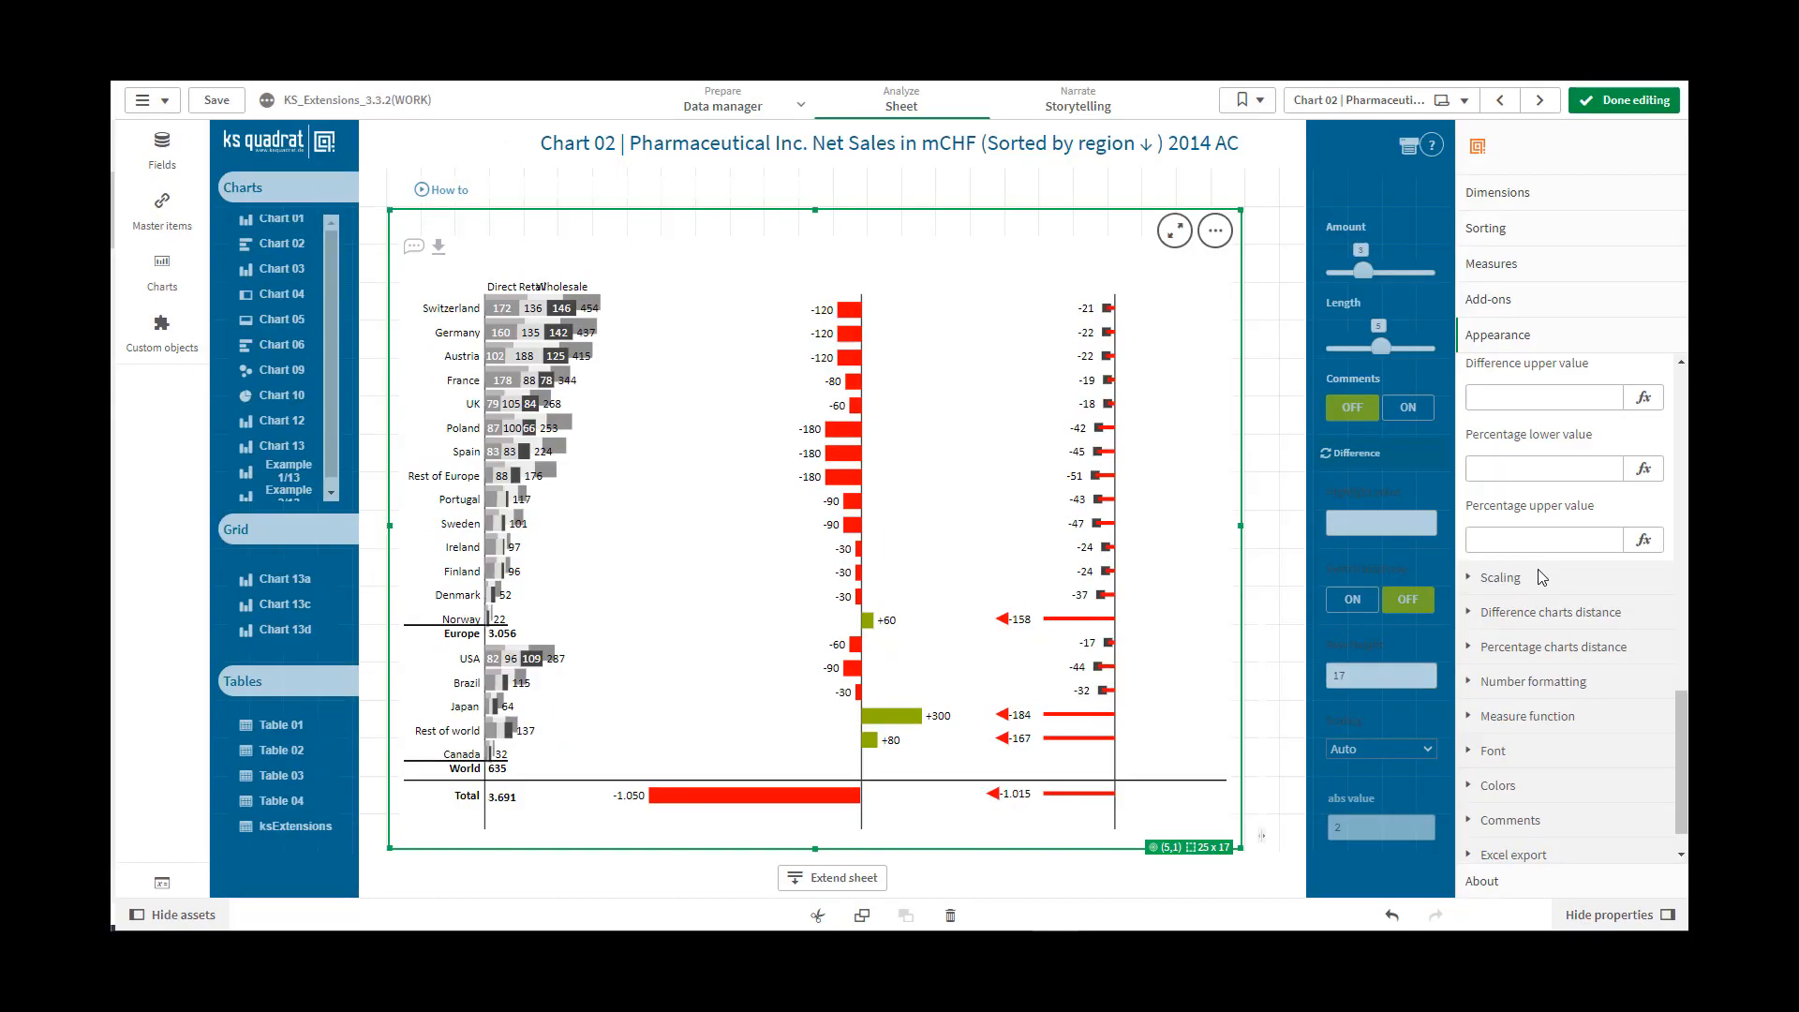
Set the Percentage upper value to 100
{"action": "left_click", "coordinate": [1493, 538]}
{"action": "type", "text": "100"}
{"action": "left_click", "coordinate": [1496, 470]}
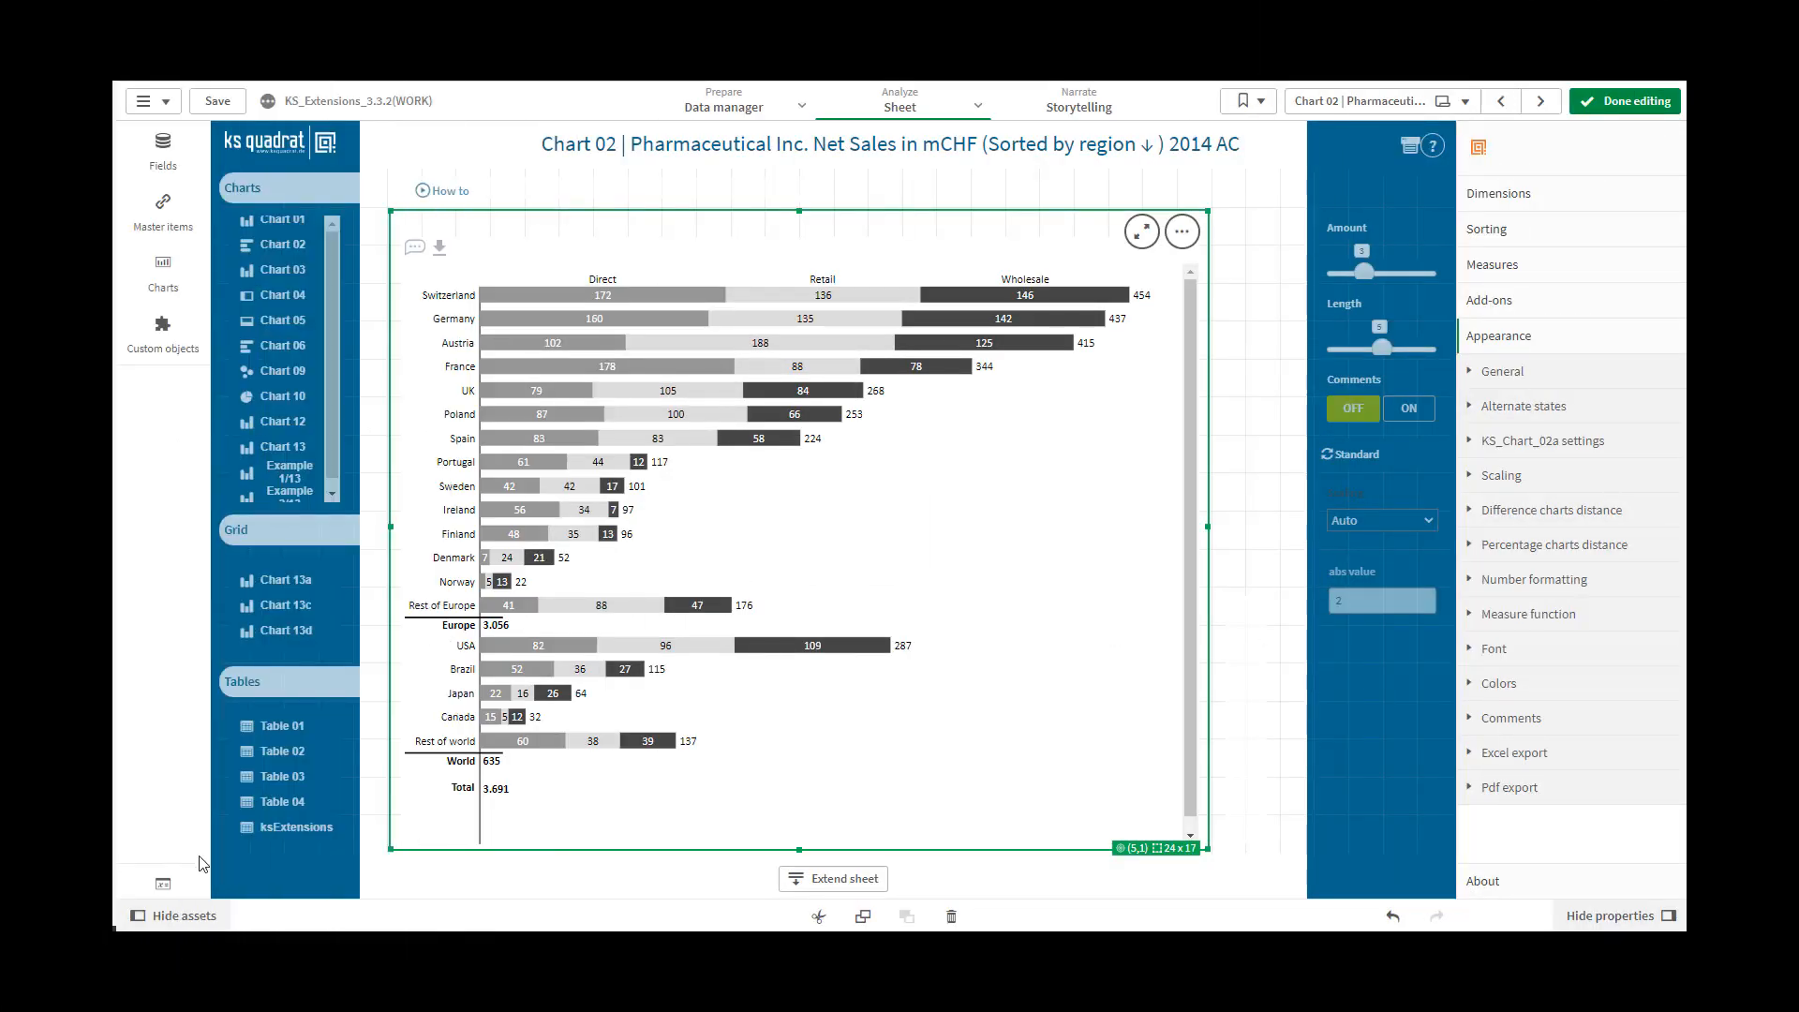
Try the Manual and Auto options for Auto scaling in the chart's Scaling settings
{"action": "left_click", "coordinate": [1474, 480]}
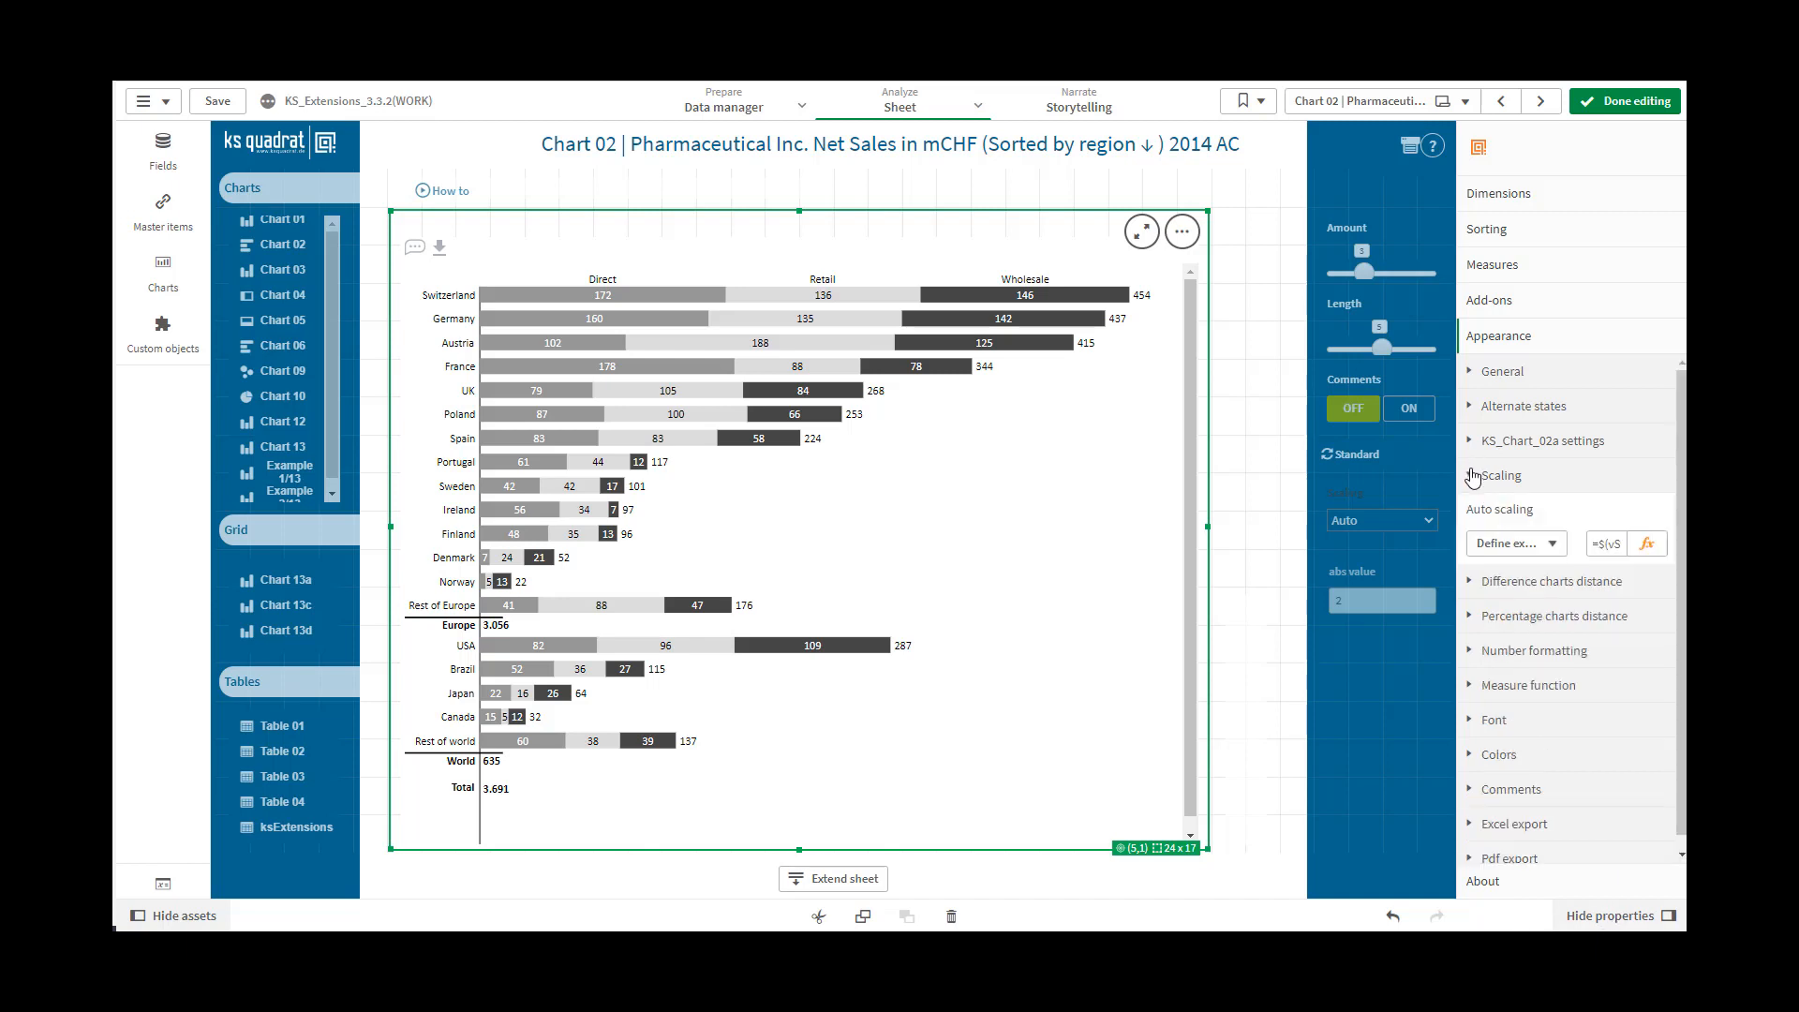
{"action": "left_click", "coordinate": [1554, 546]}
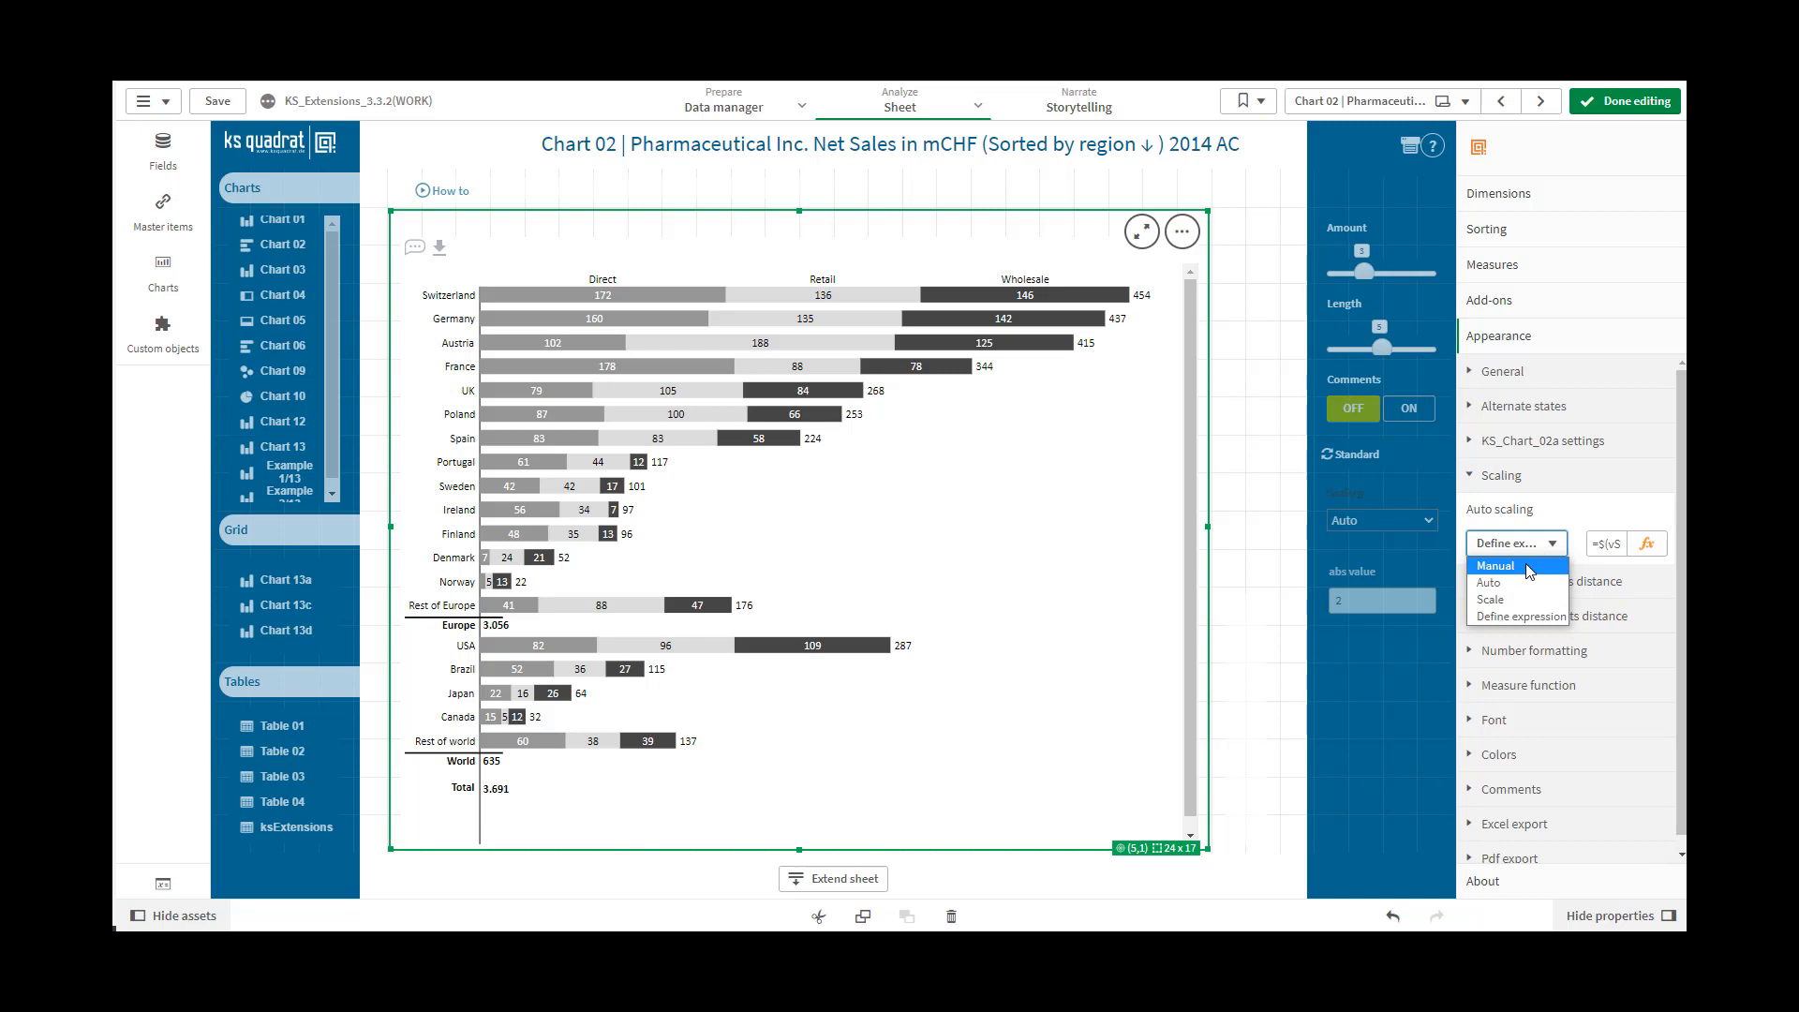
{"action": "left_click", "coordinate": [1527, 569]}
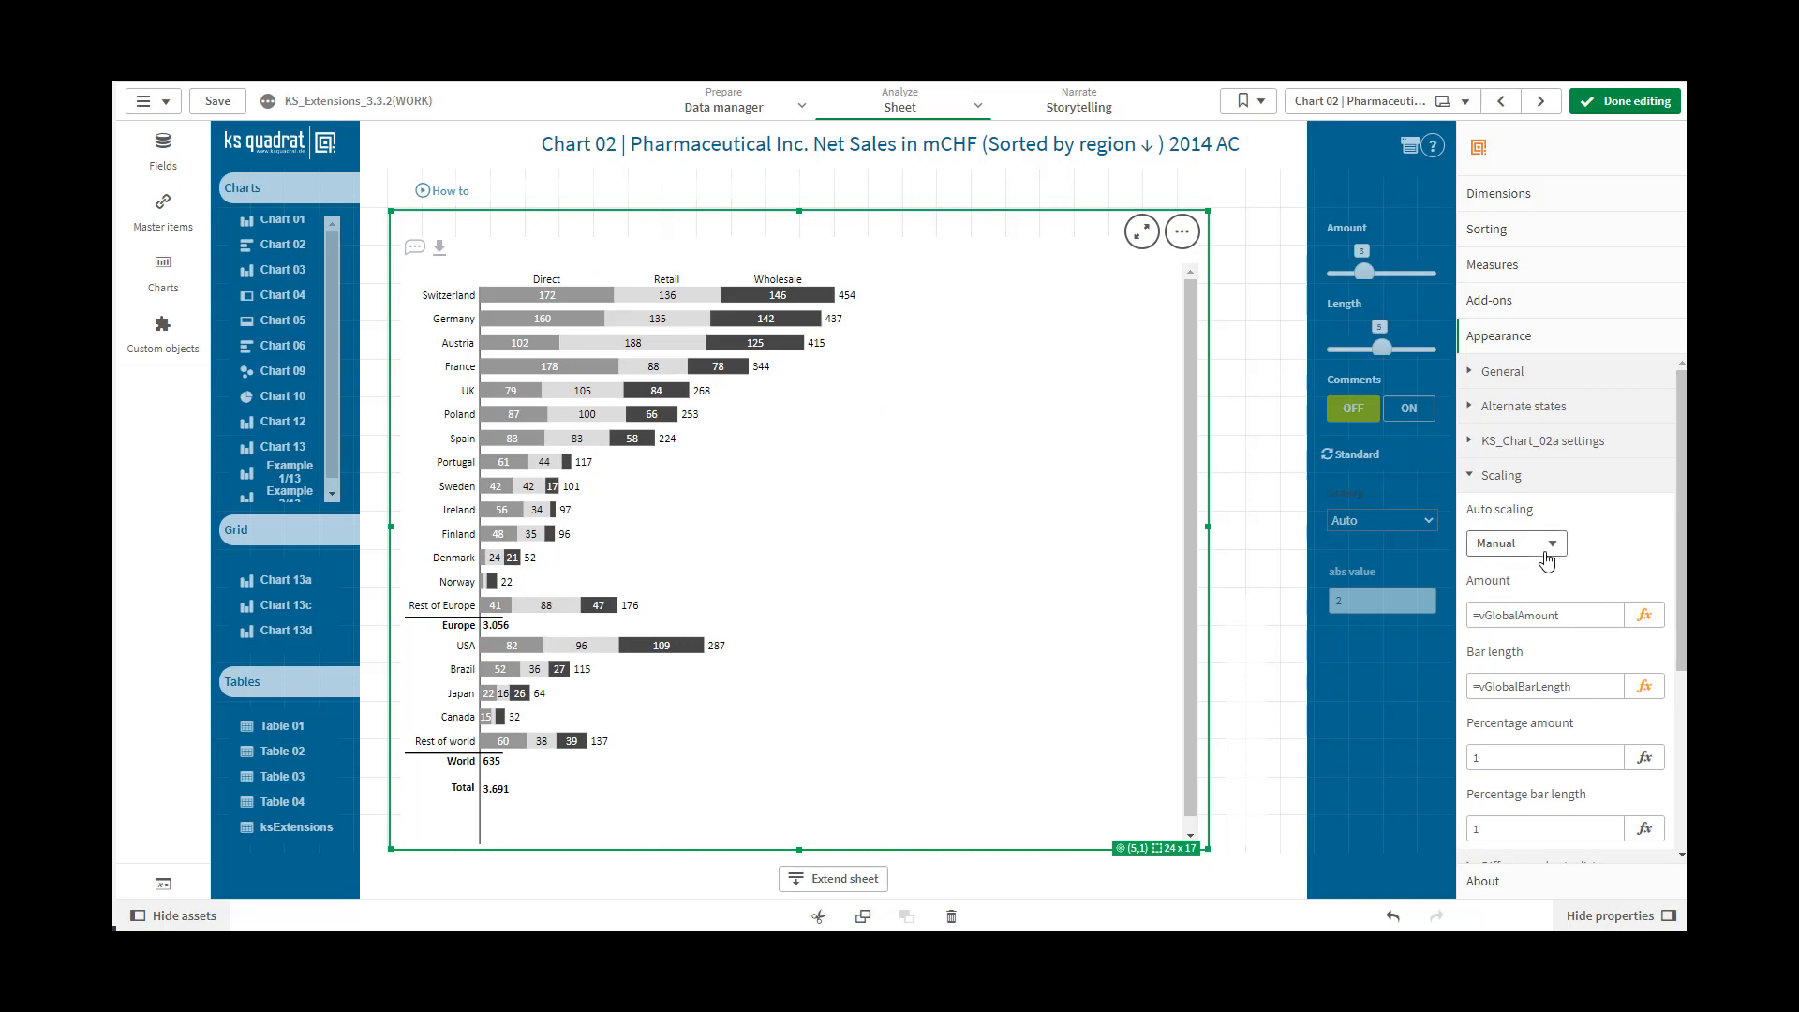
{"action": "left_click_drag", "start_coordinate": [1684, 636], "coordinate": [1685, 671]}
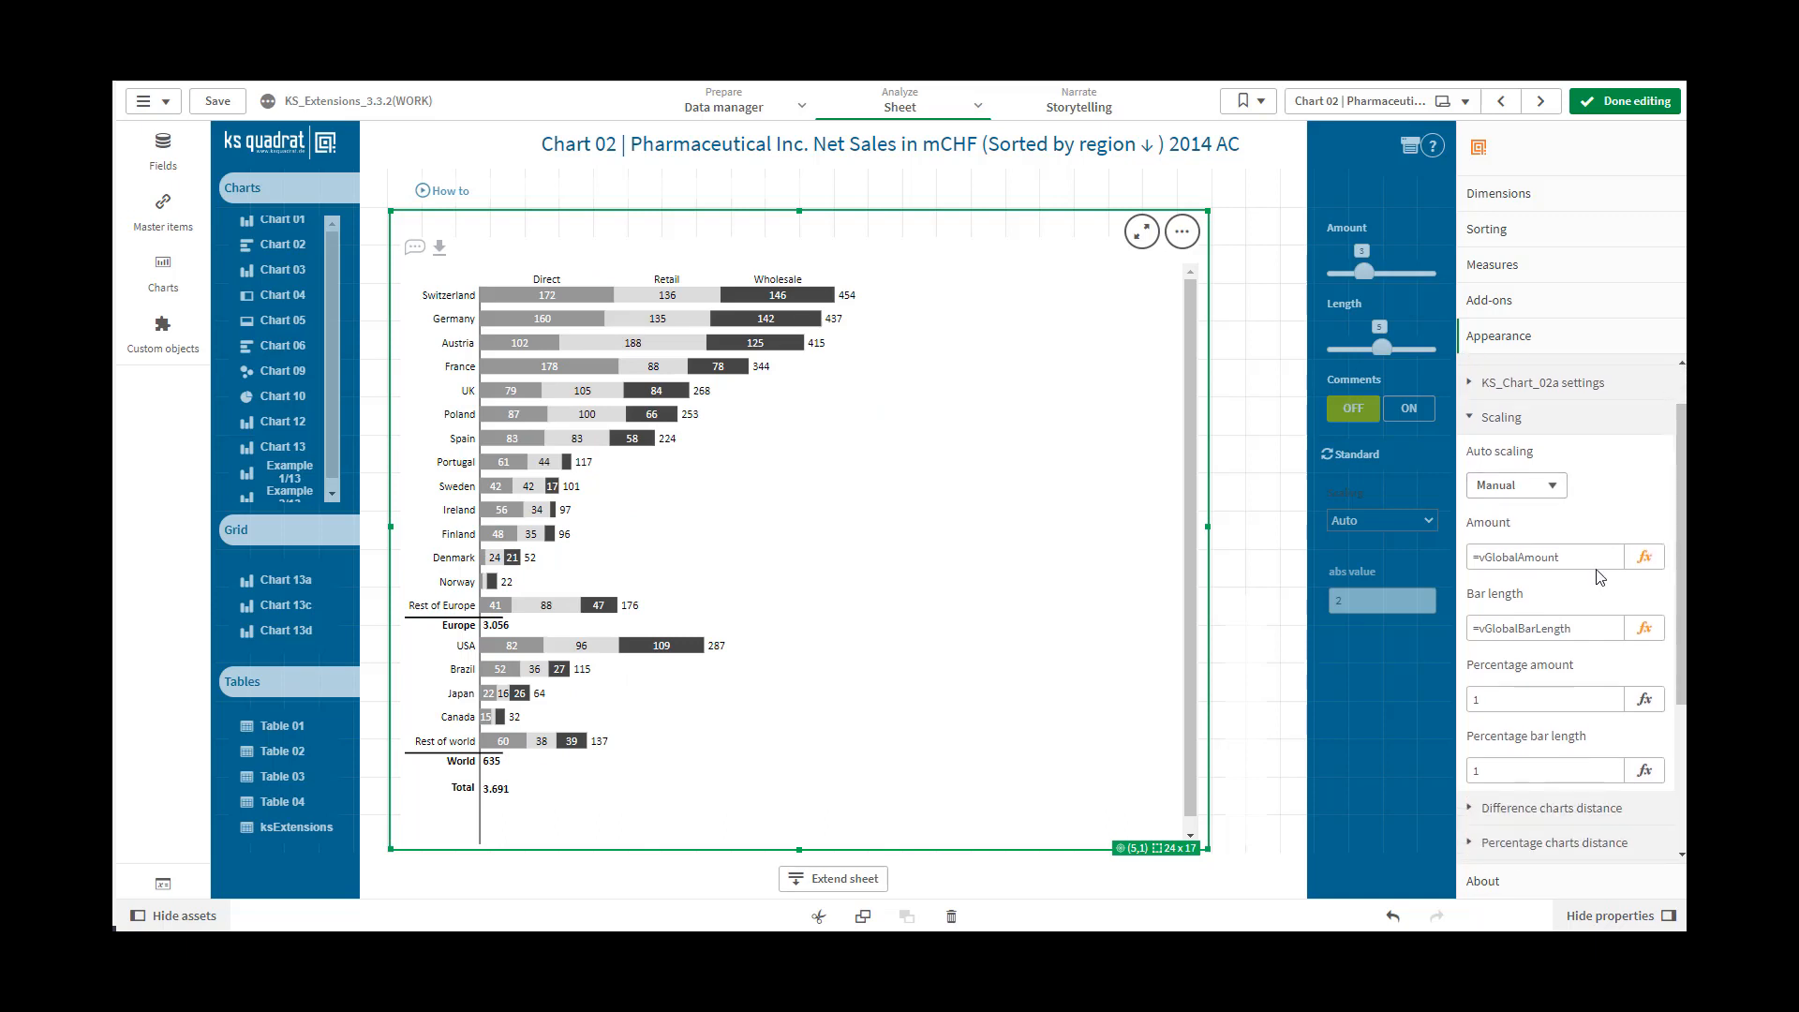
{"action": "left_click", "coordinate": [1553, 487]}
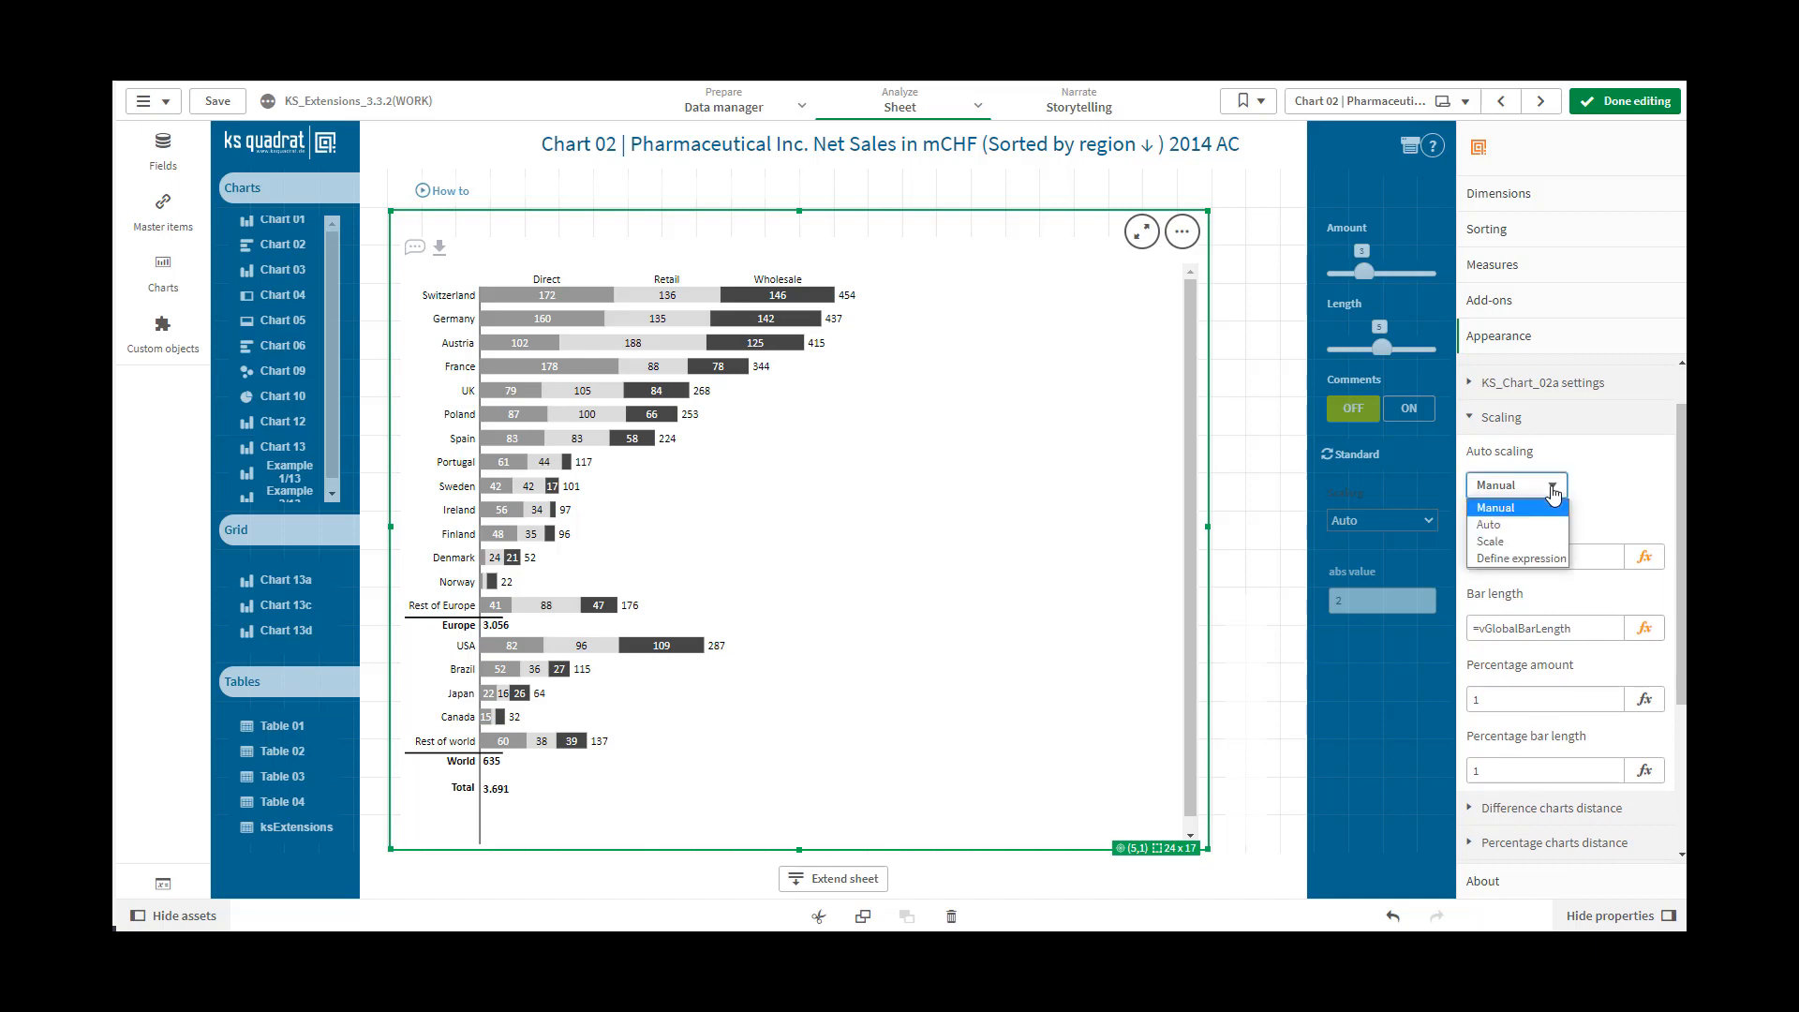
{"action": "left_click", "coordinate": [1550, 526]}
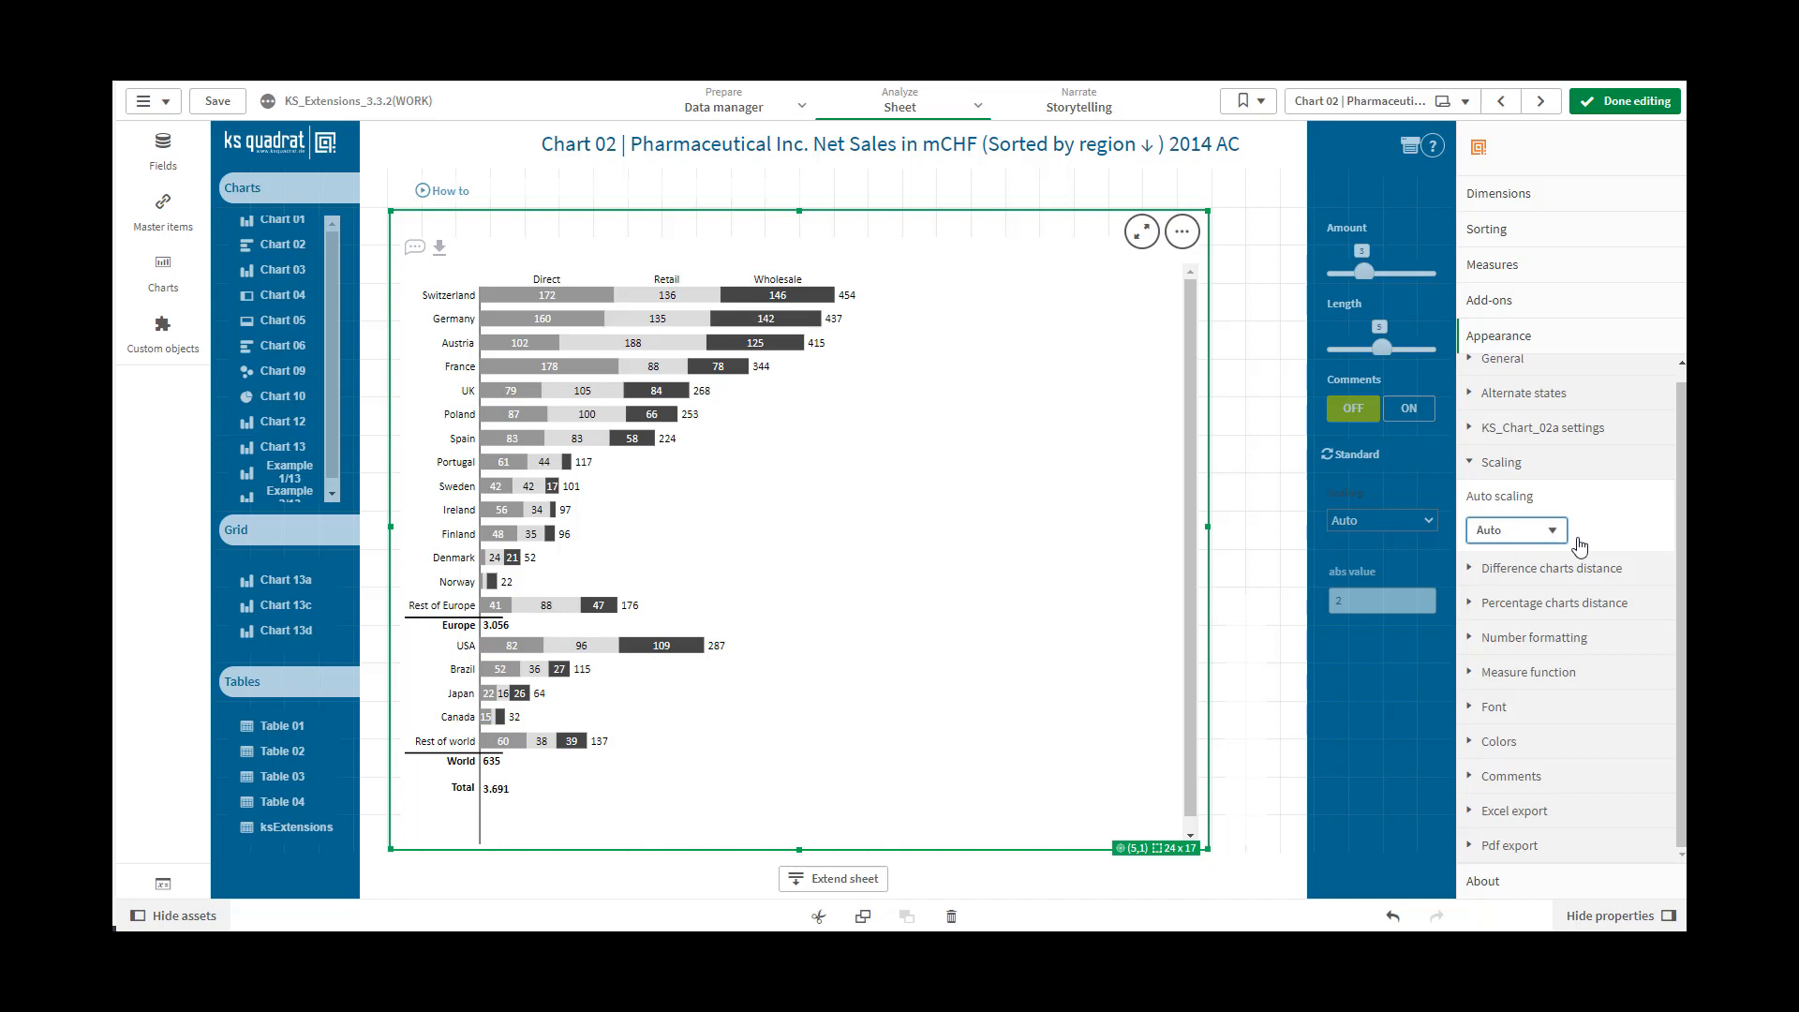
Try the Scale option for Auto scaling and return it to Define expression
{"action": "left_click", "coordinate": [1552, 531]}
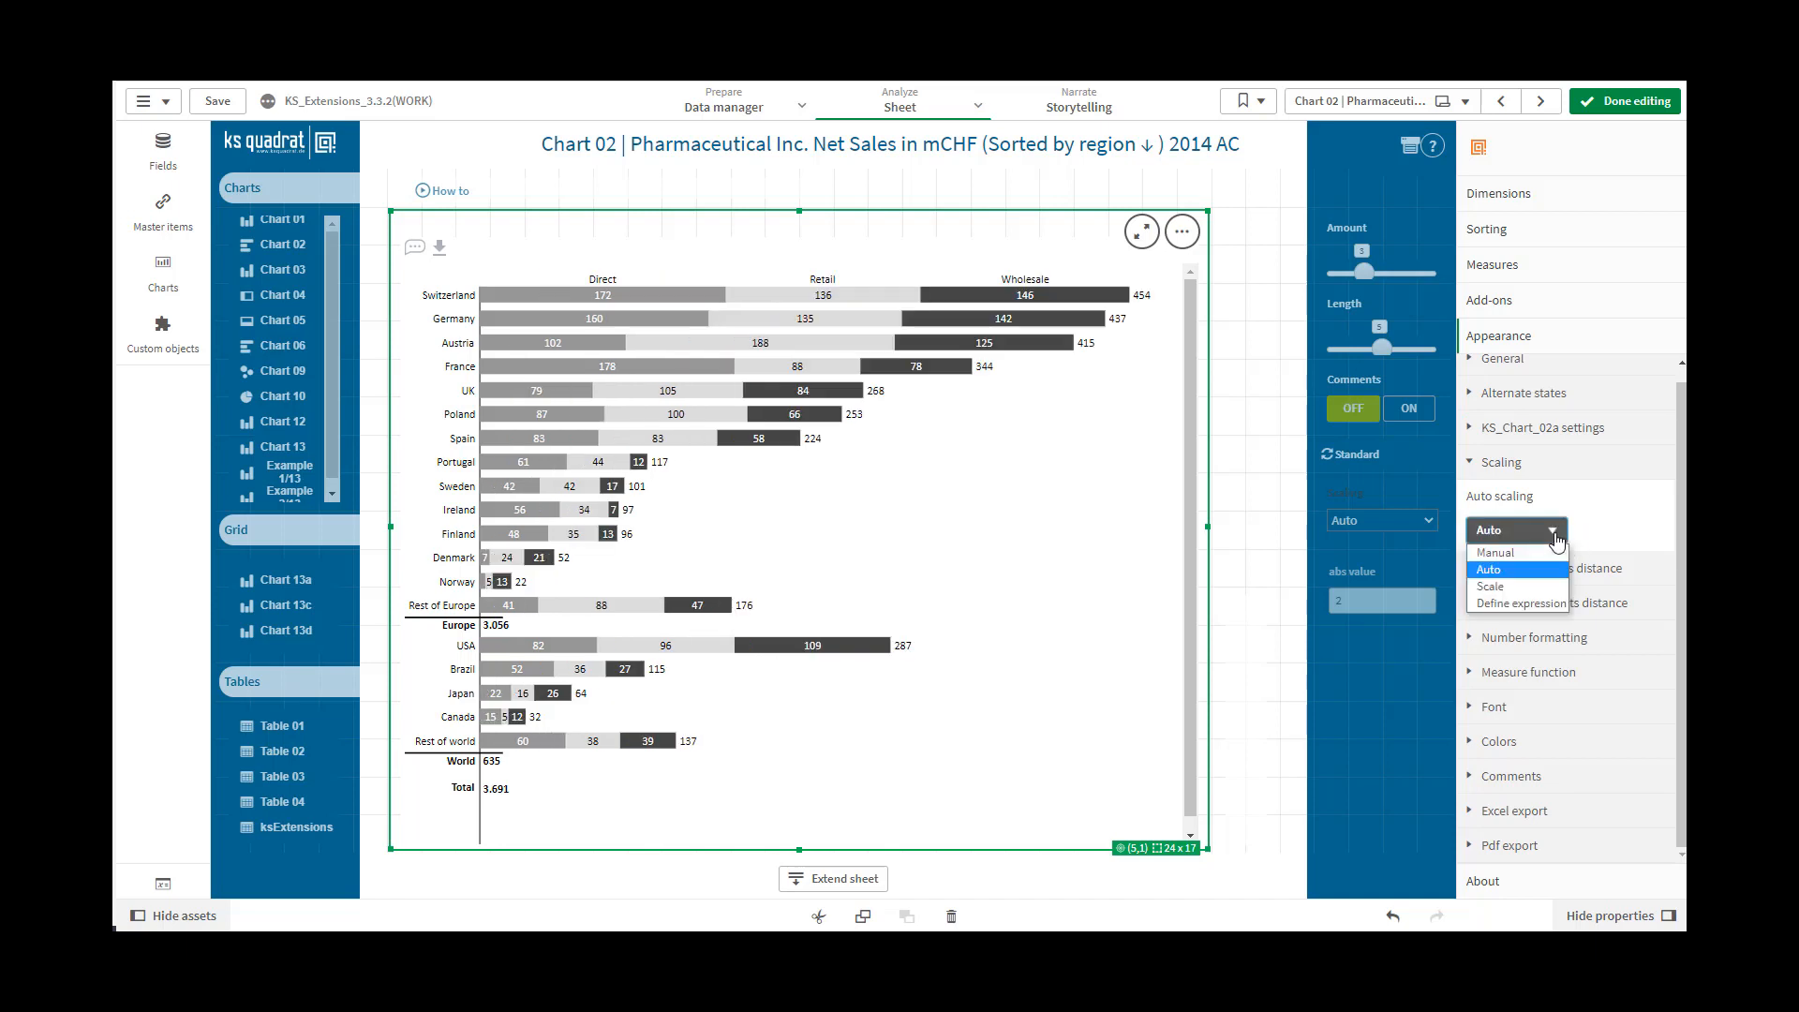
{"action": "left_click", "coordinate": [1515, 579]}
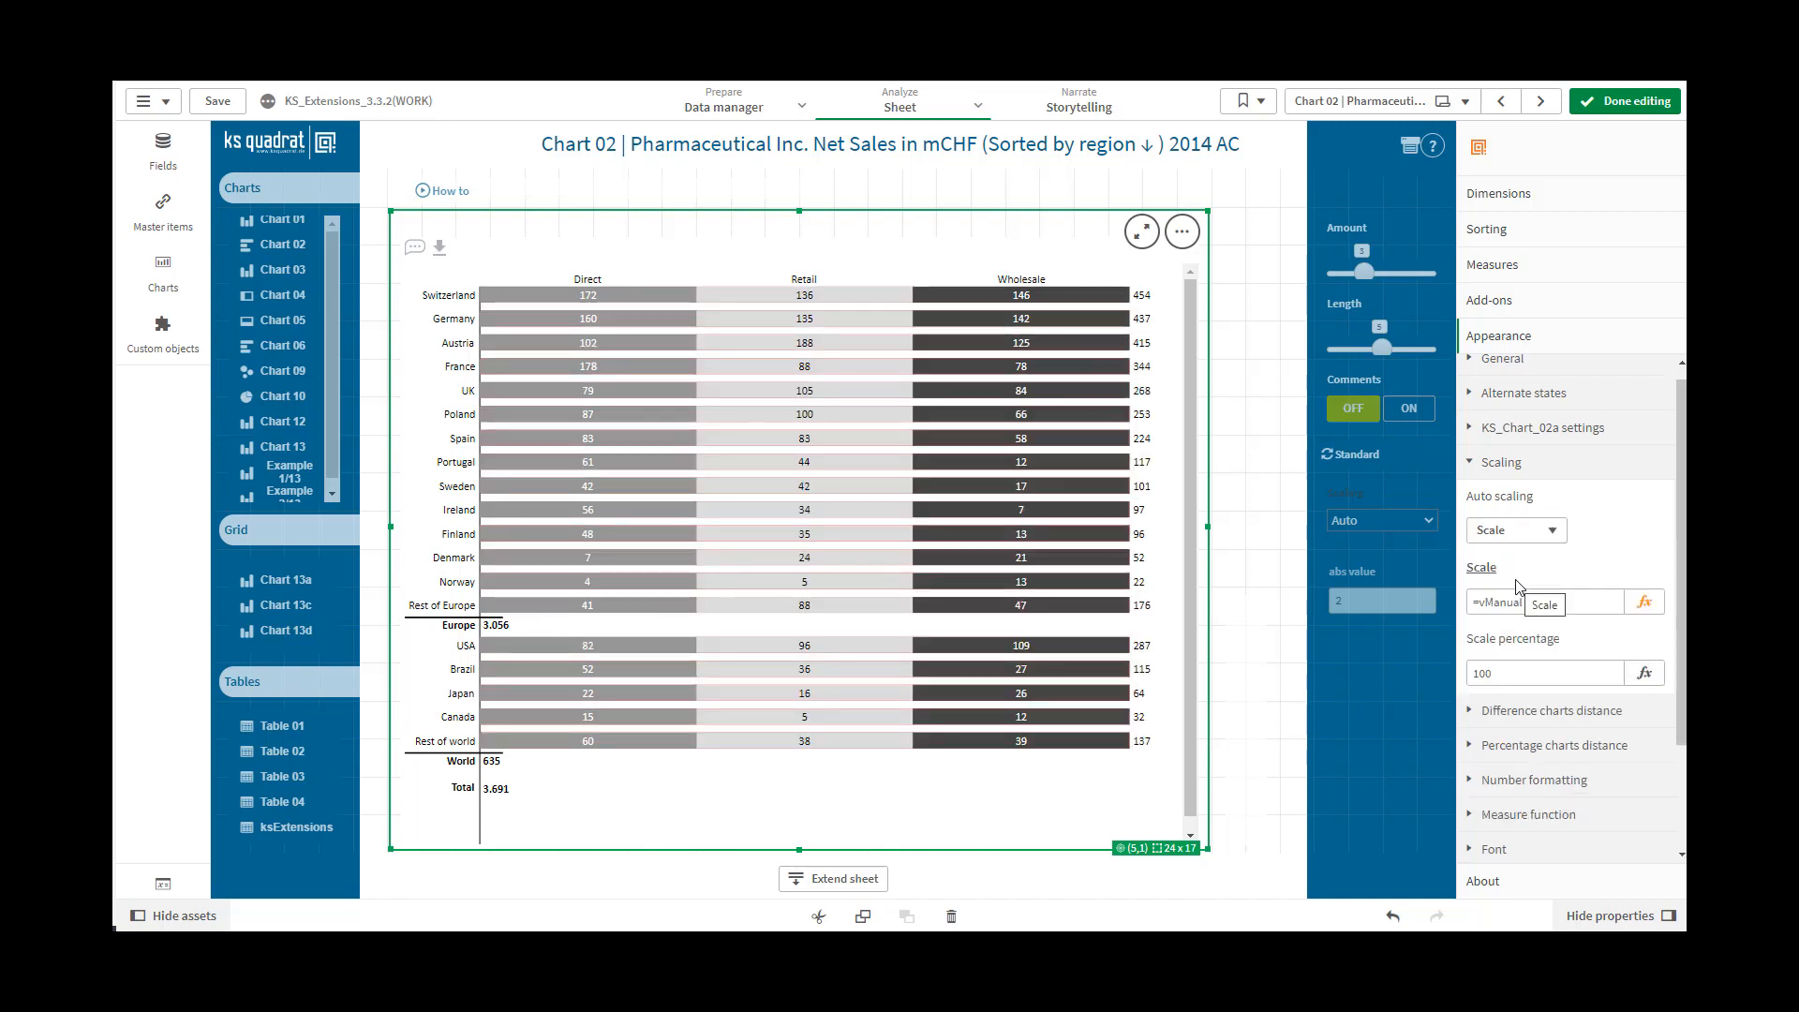
{"action": "left_click", "coordinate": [1551, 531]}
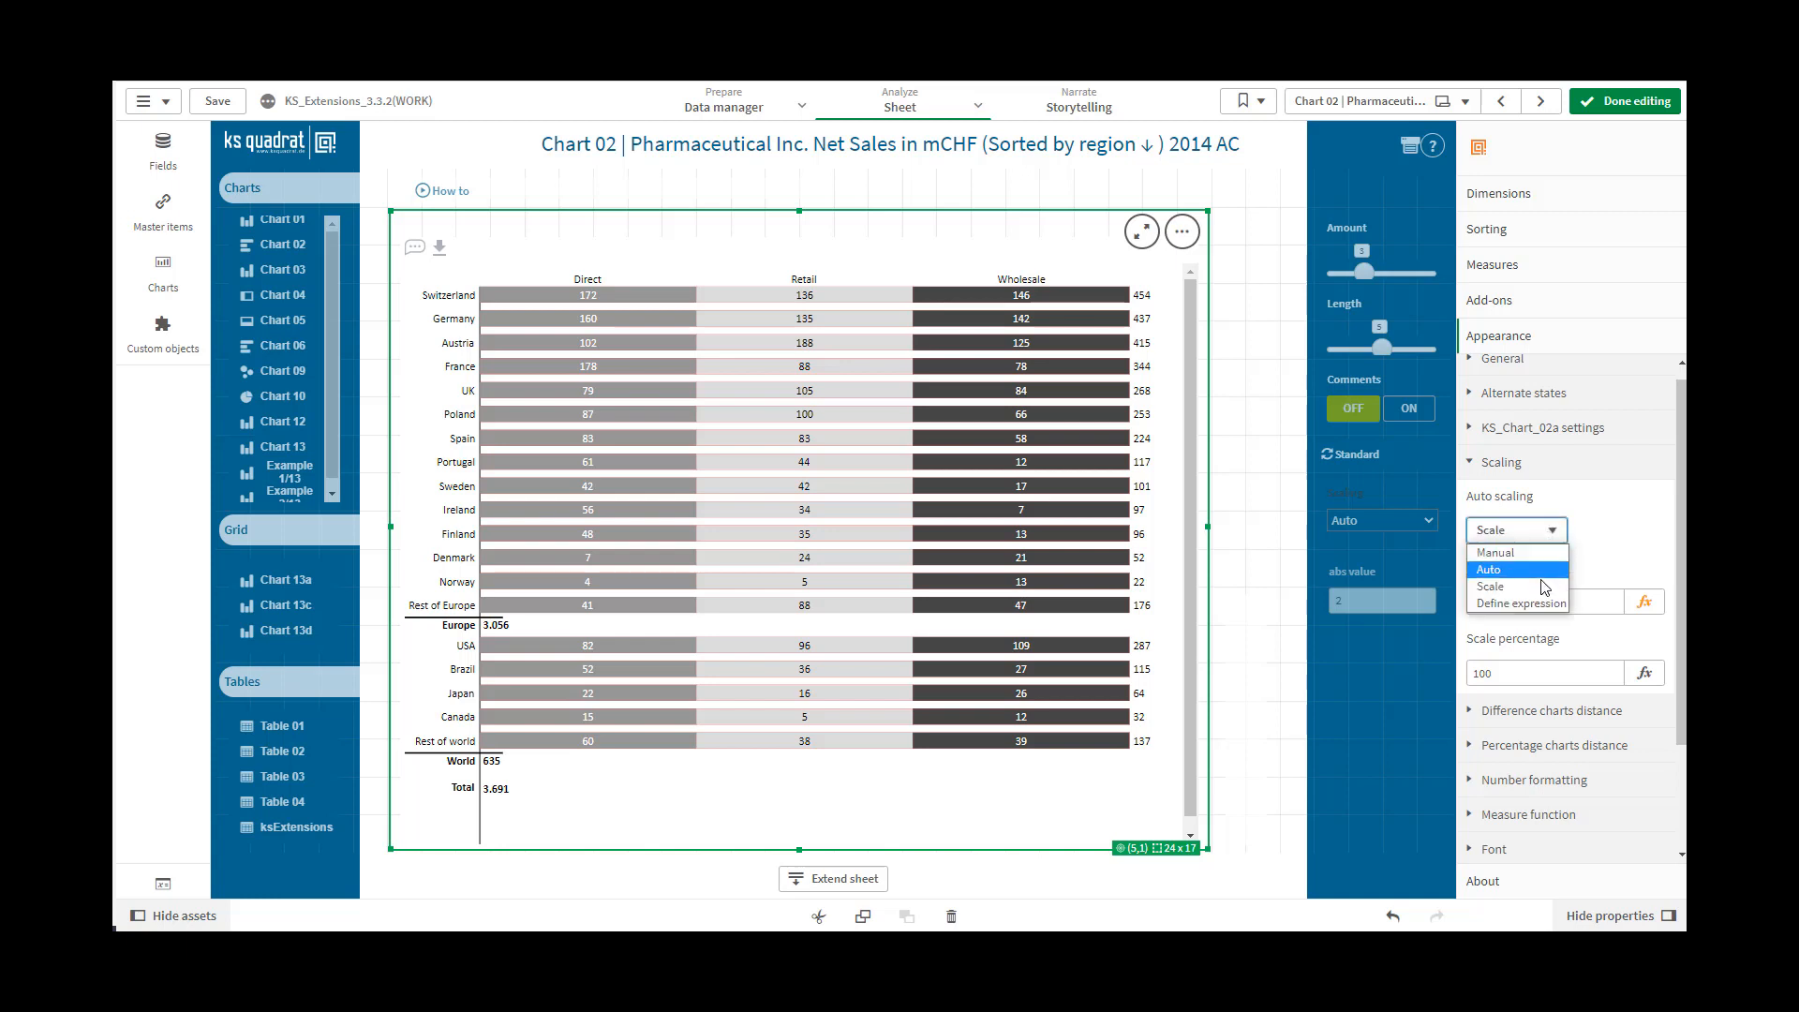
{"action": "left_click", "coordinate": [1541, 608]}
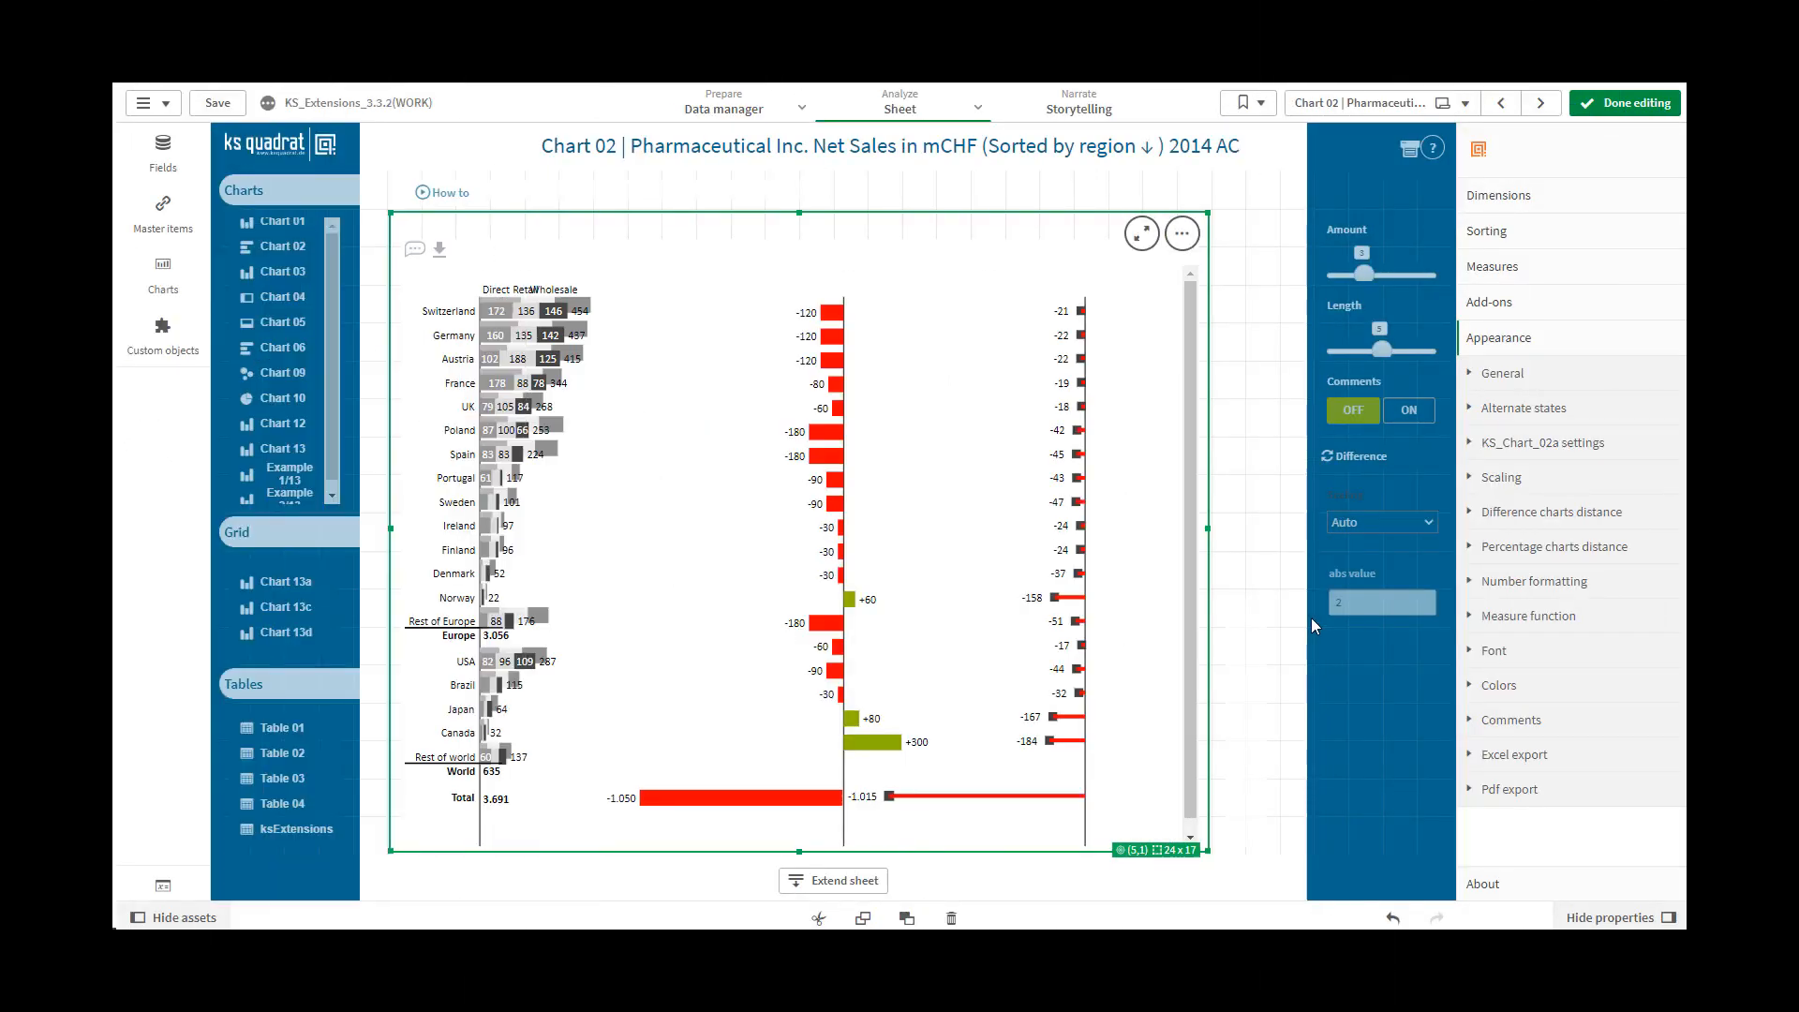
Try a Difference charts distance of -10
{"action": "left_click", "coordinate": [1469, 521]}
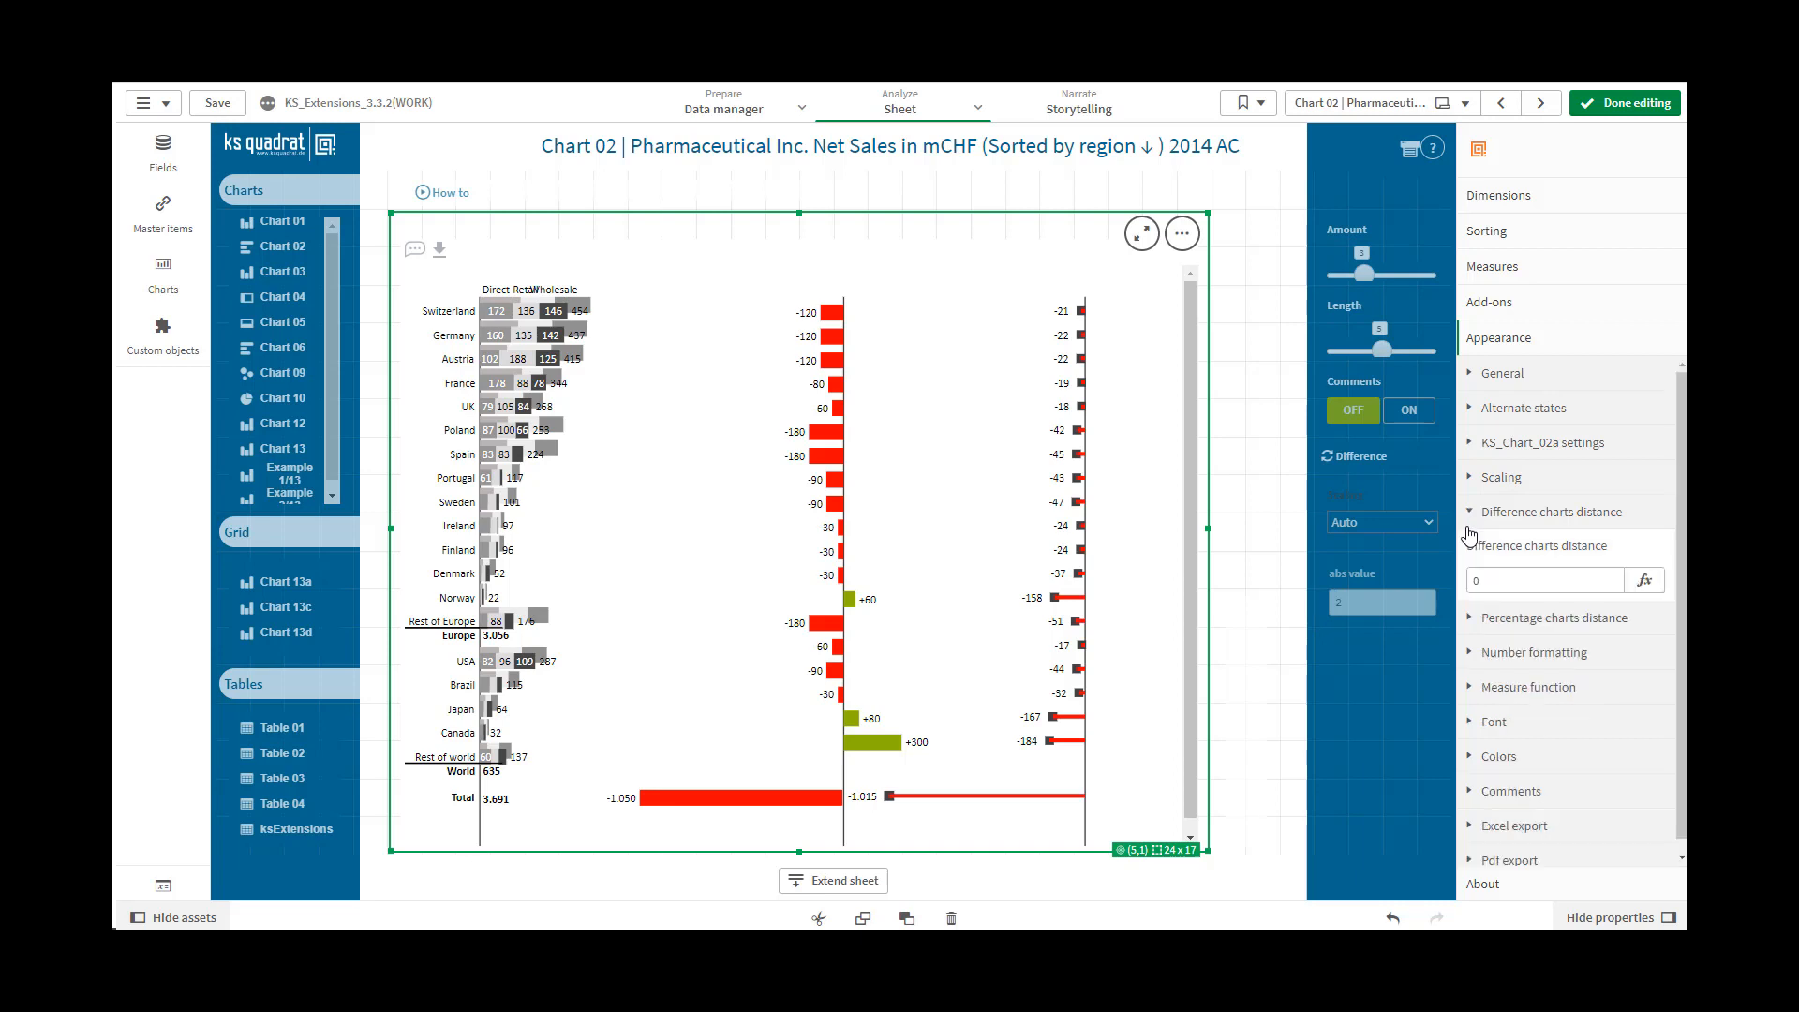
{"action": "left_click", "coordinate": [1481, 581]}
{"action": "left_click_drag", "start_coordinate": [1480, 581], "coordinate": [1468, 585]}
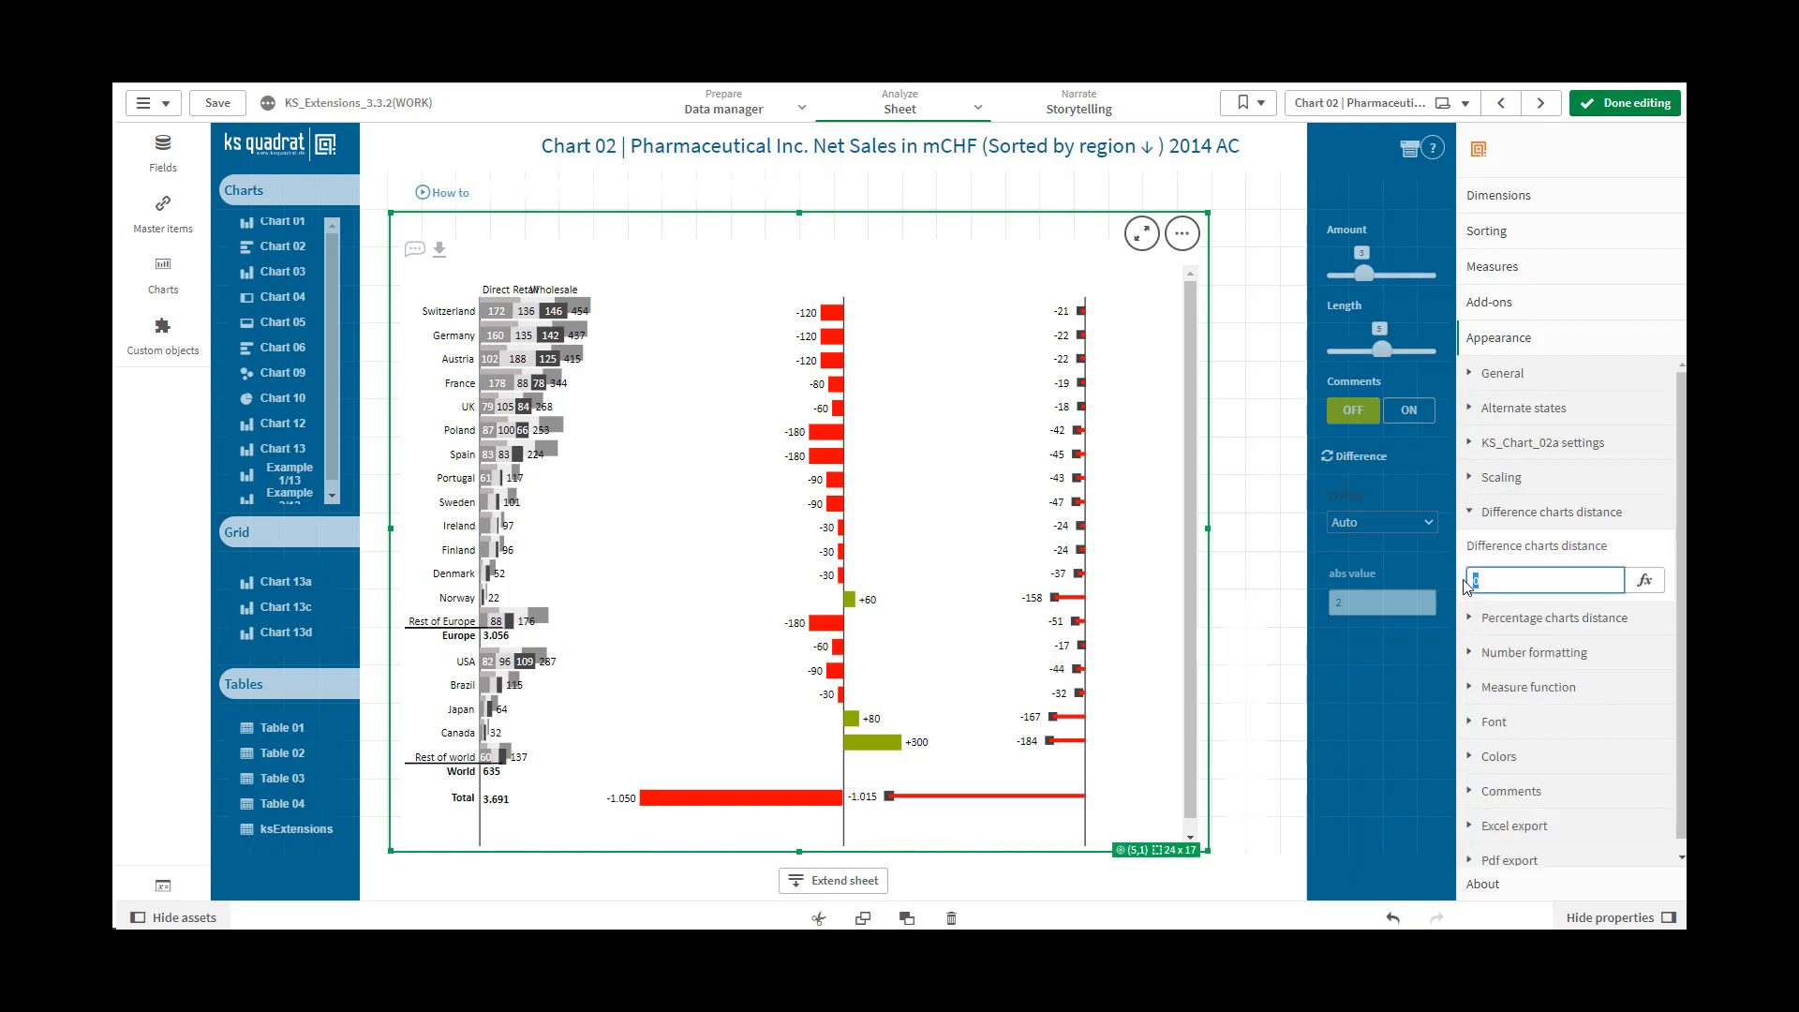
{"action": "type", "text": "-10"}
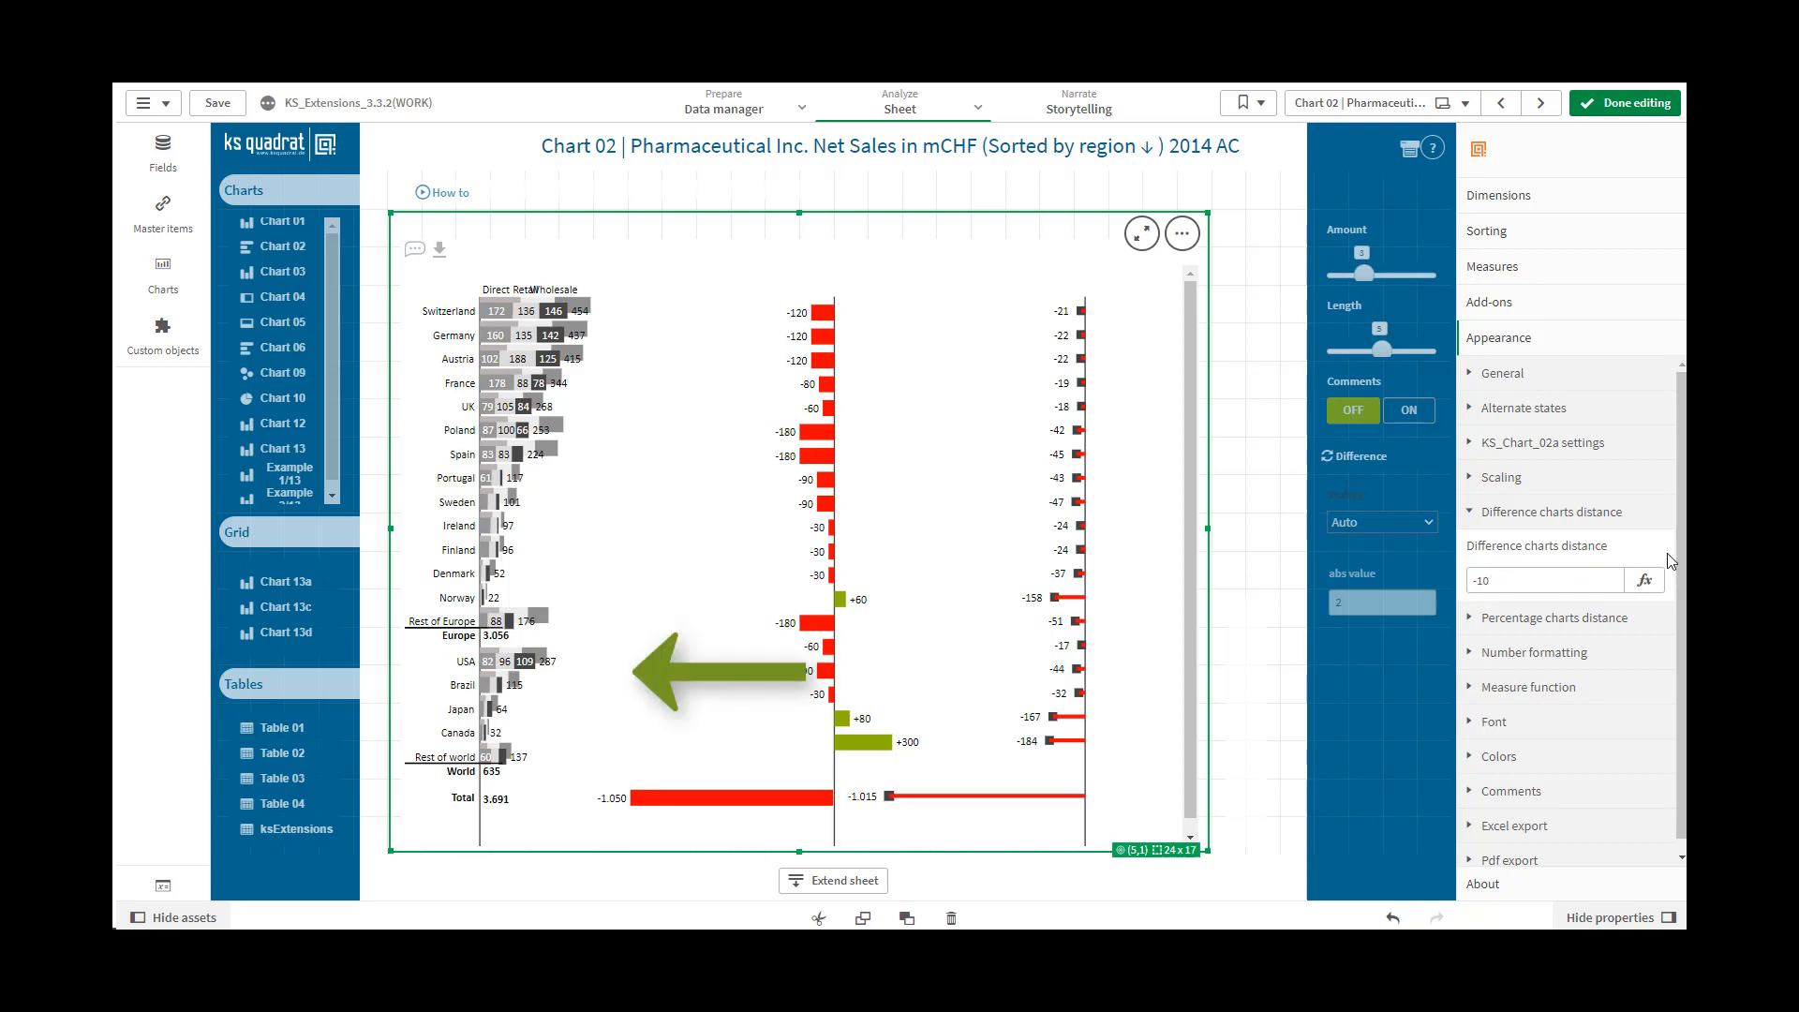
Replace the Difference charts distance with 1
{"action": "left_click", "coordinate": [1481, 579]}
{"action": "left_click_drag", "start_coordinate": [1481, 579], "coordinate": [1458, 588]}
{"action": "type", "text": "1"}
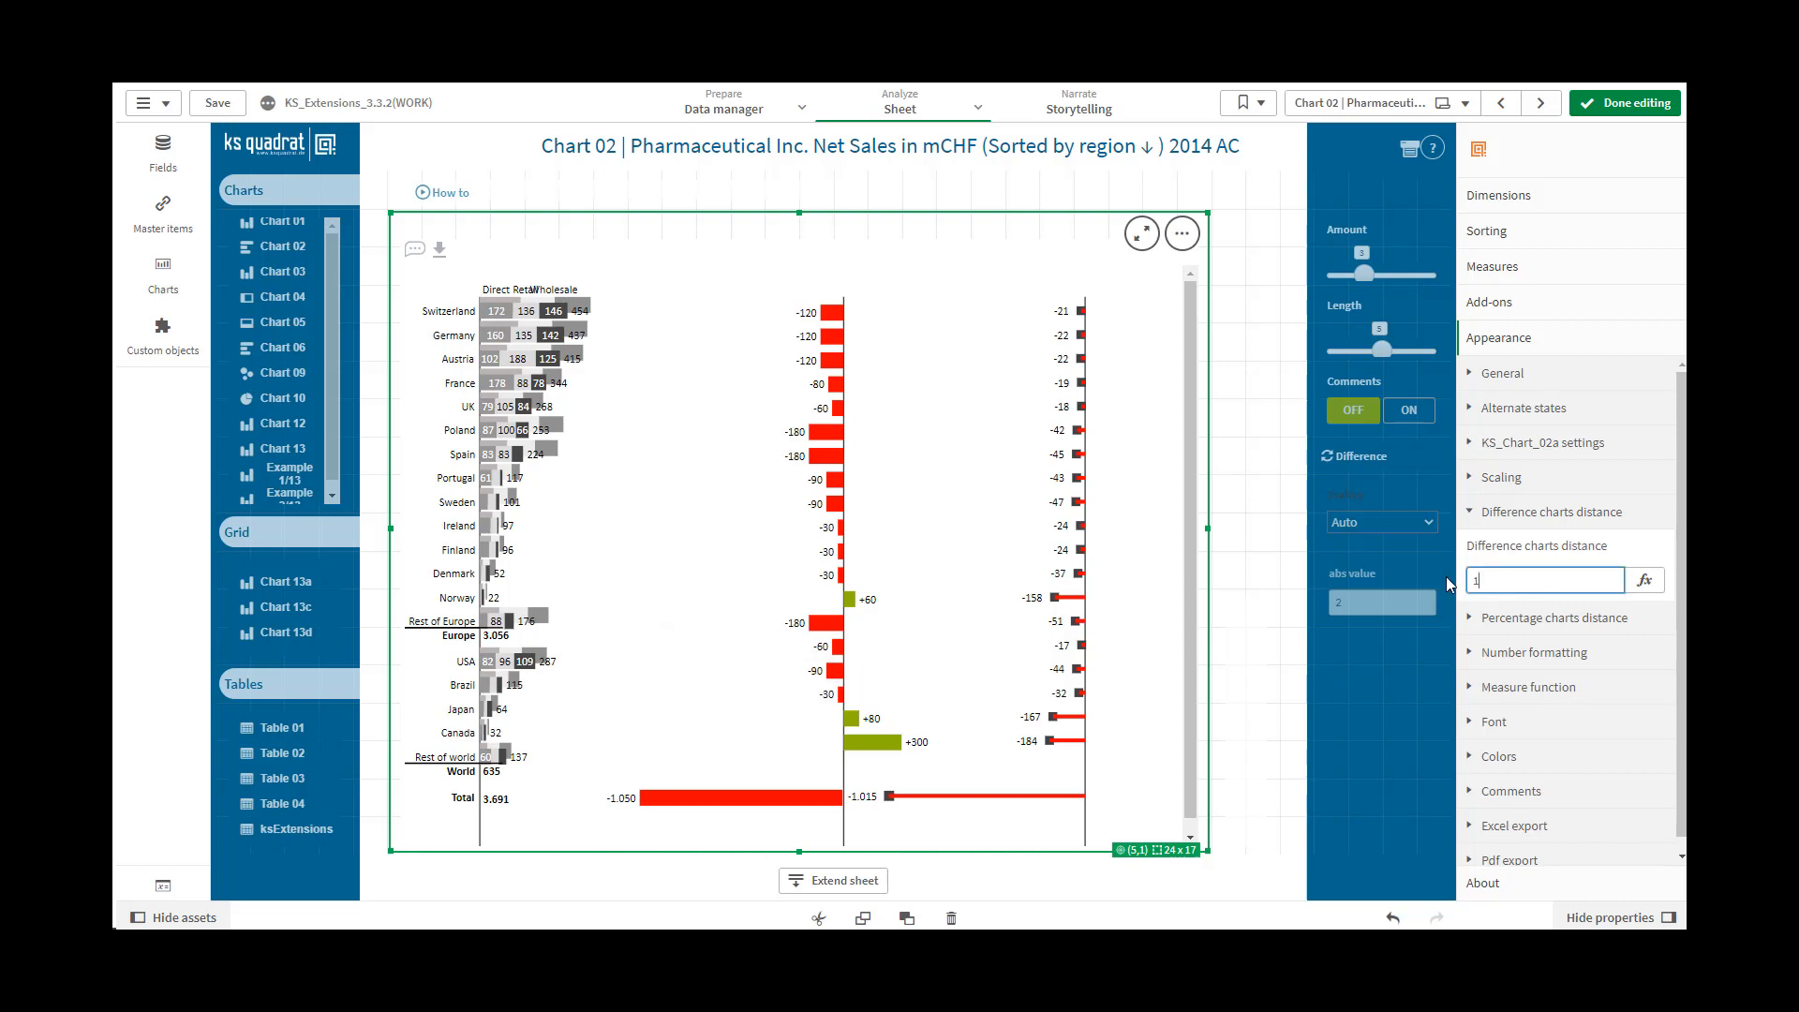
{"action": "left_click", "coordinate": [1672, 552]}
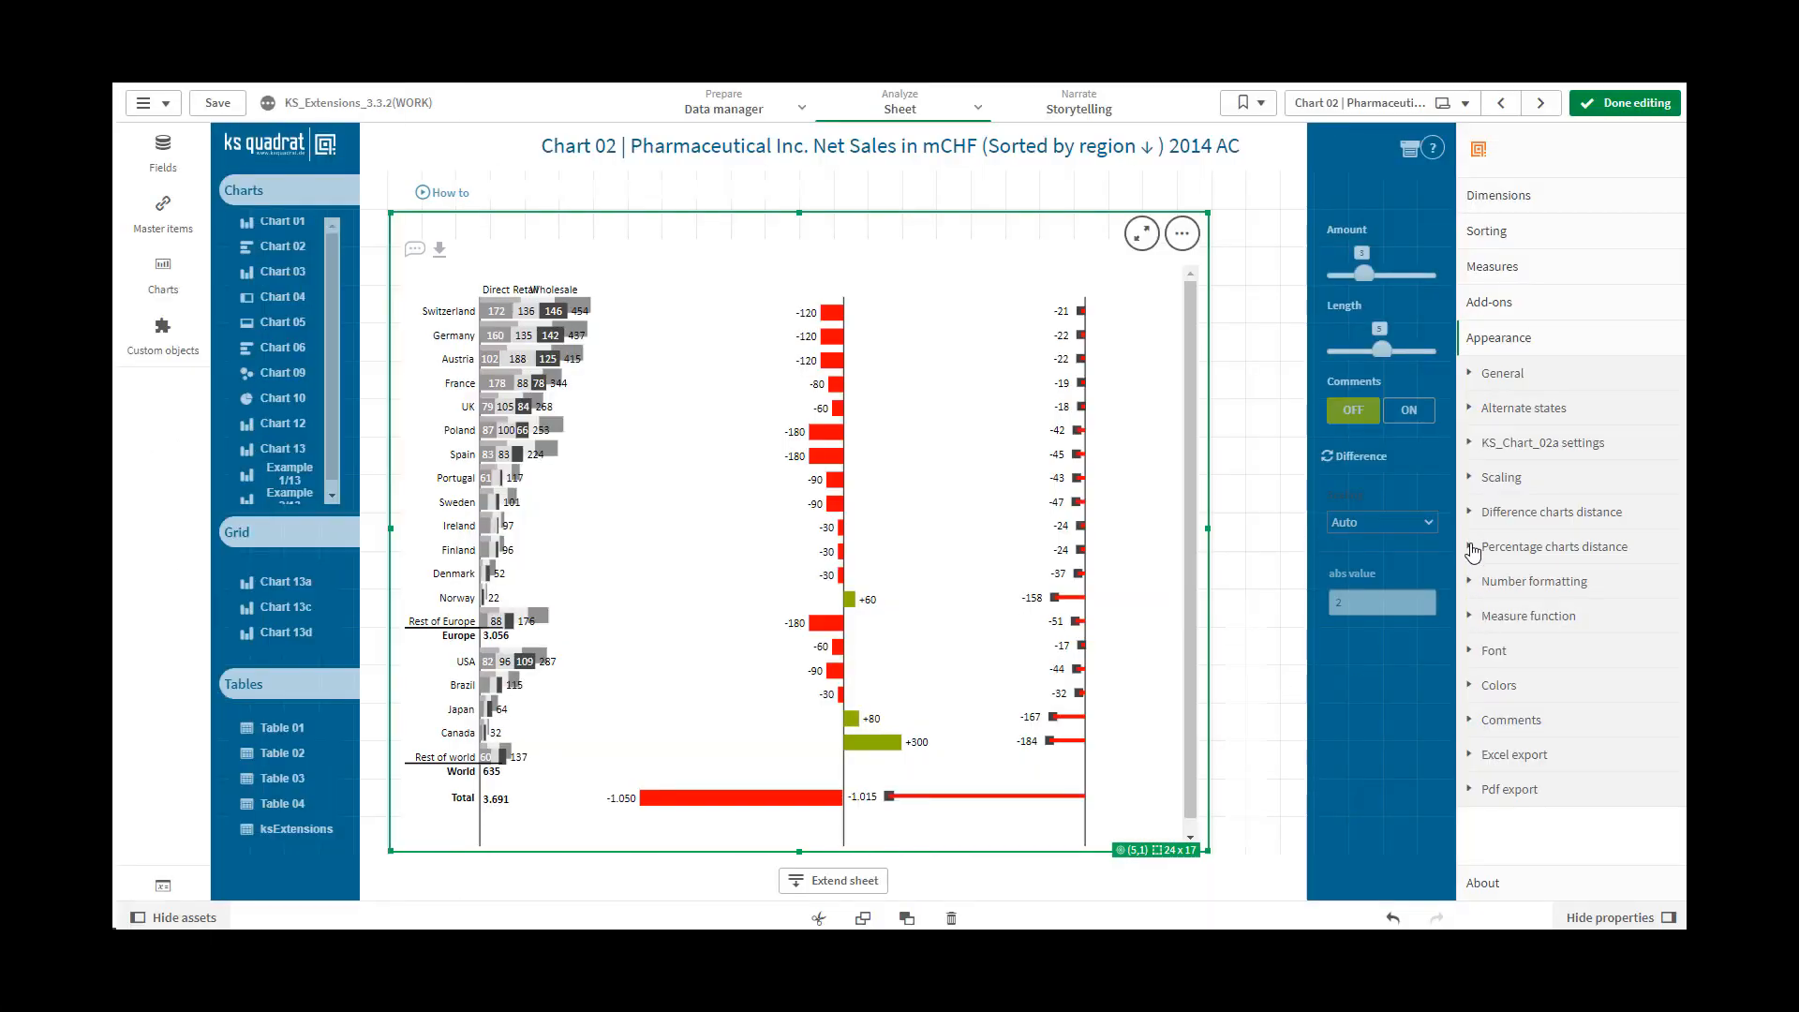
Try a Percentage charts distance of 10
{"action": "left_click", "coordinate": [1472, 548]}
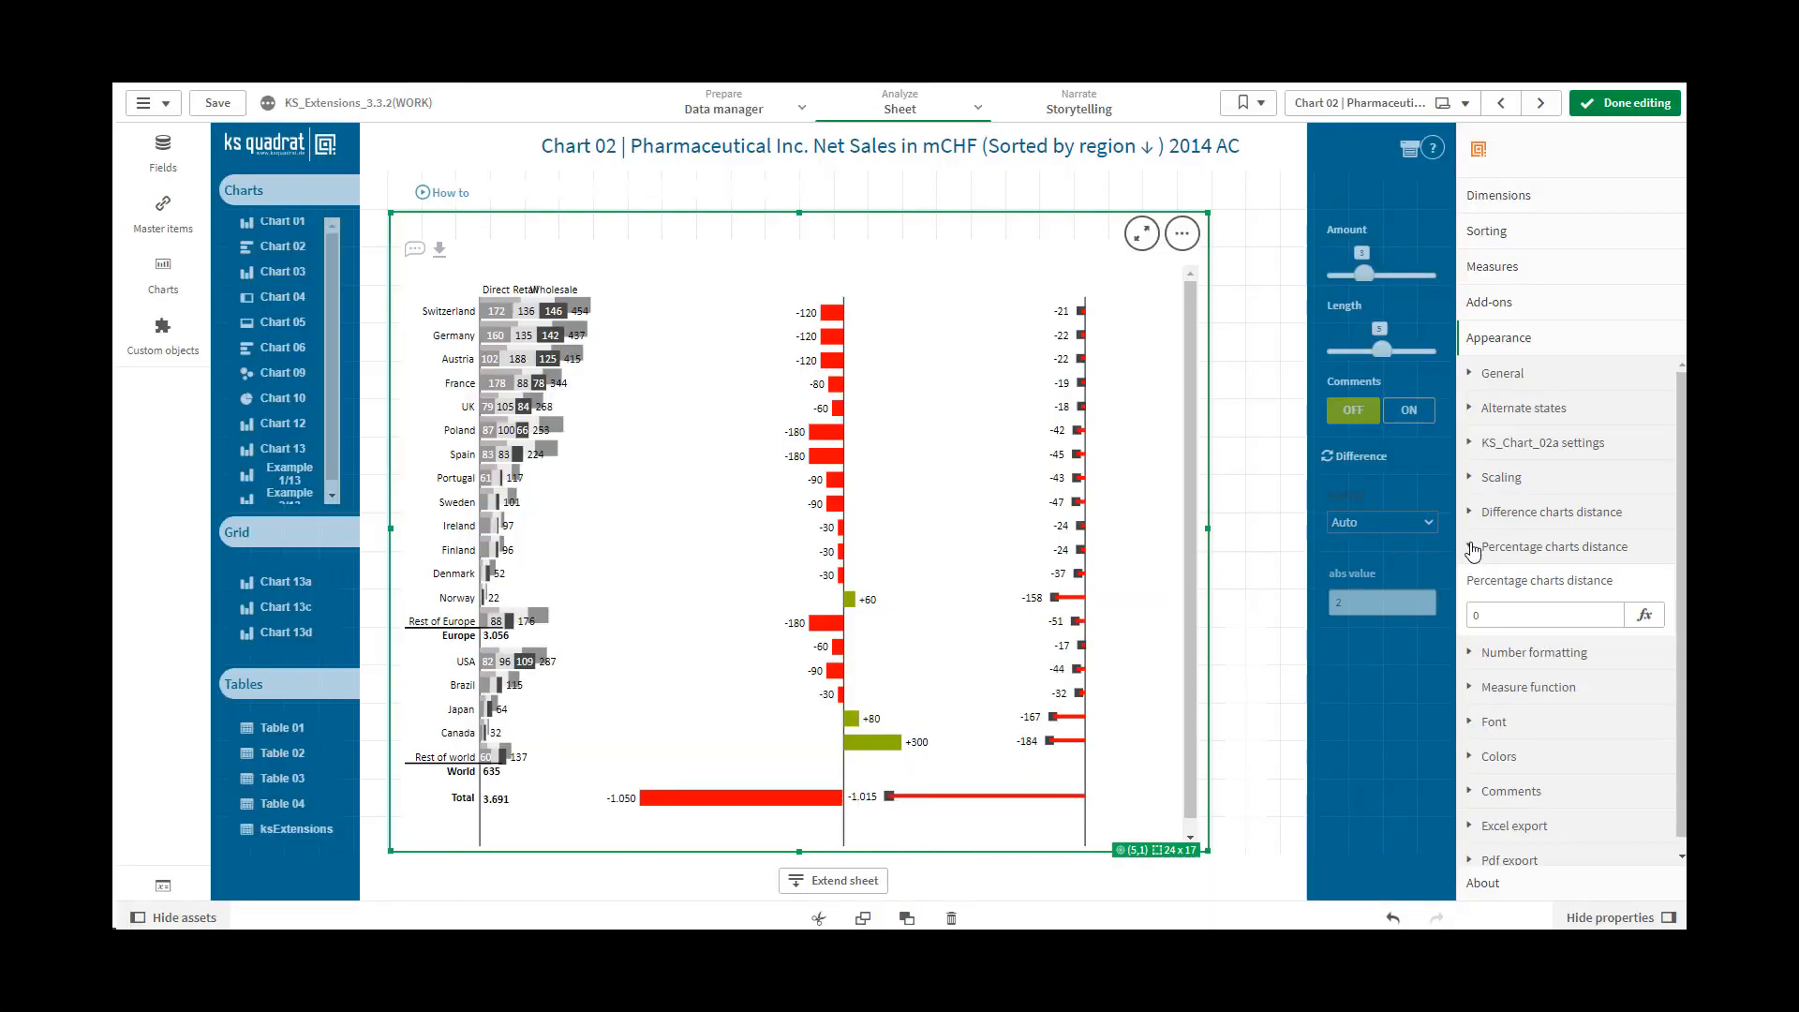
{"action": "double_click", "coordinate": [1472, 614]}
{"action": "type", "text": "10"}
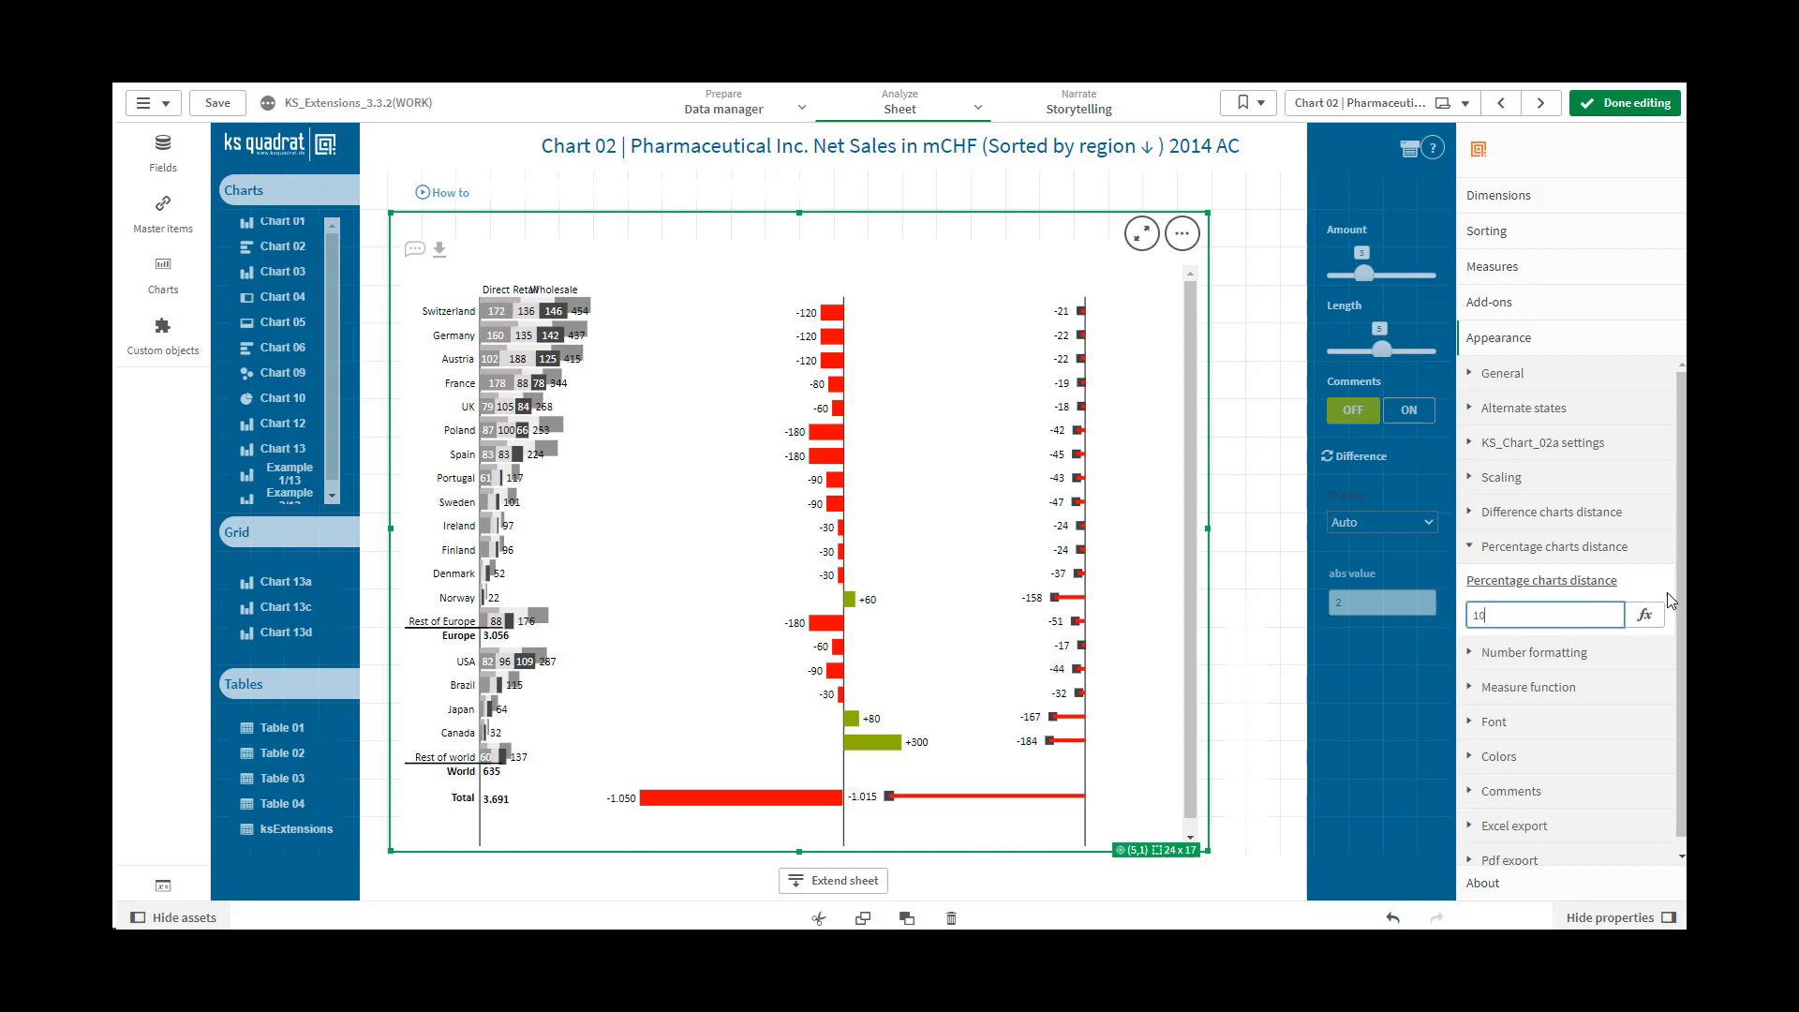
{"action": "left_click", "coordinate": [1668, 594]}
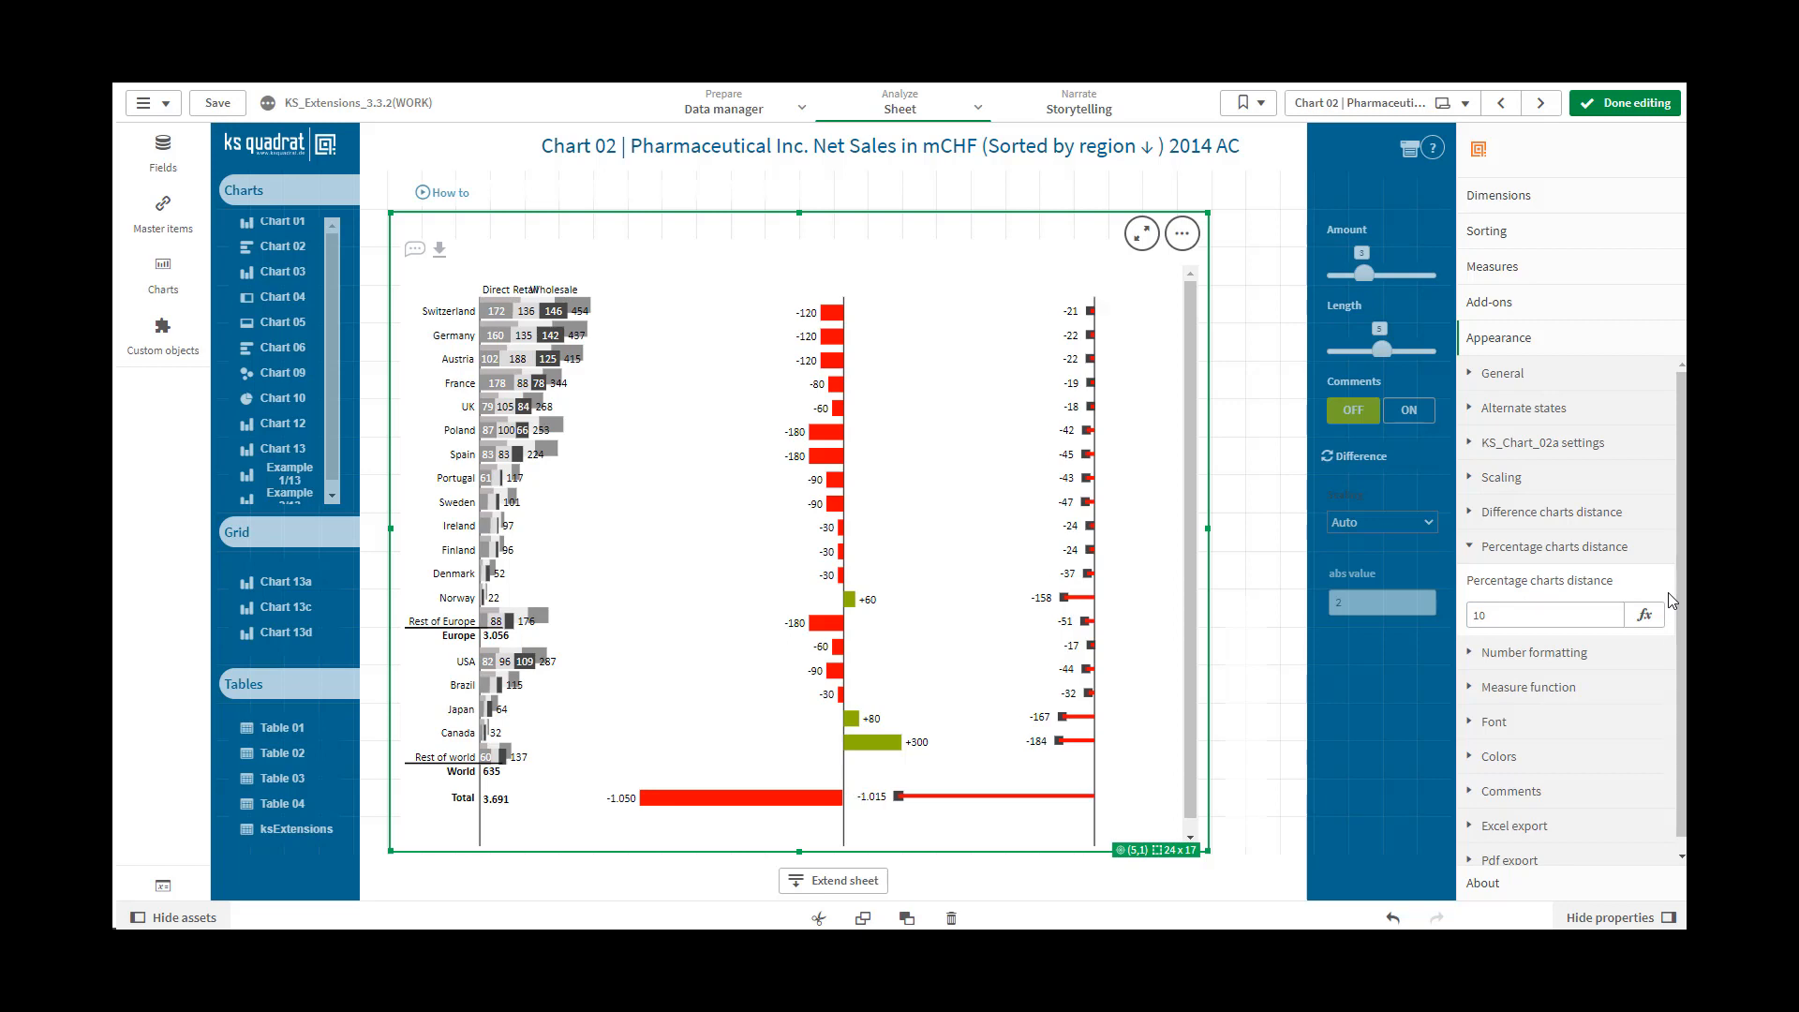
Try a Percentage charts distance of -10
{"action": "double_click", "coordinate": [1489, 616]}
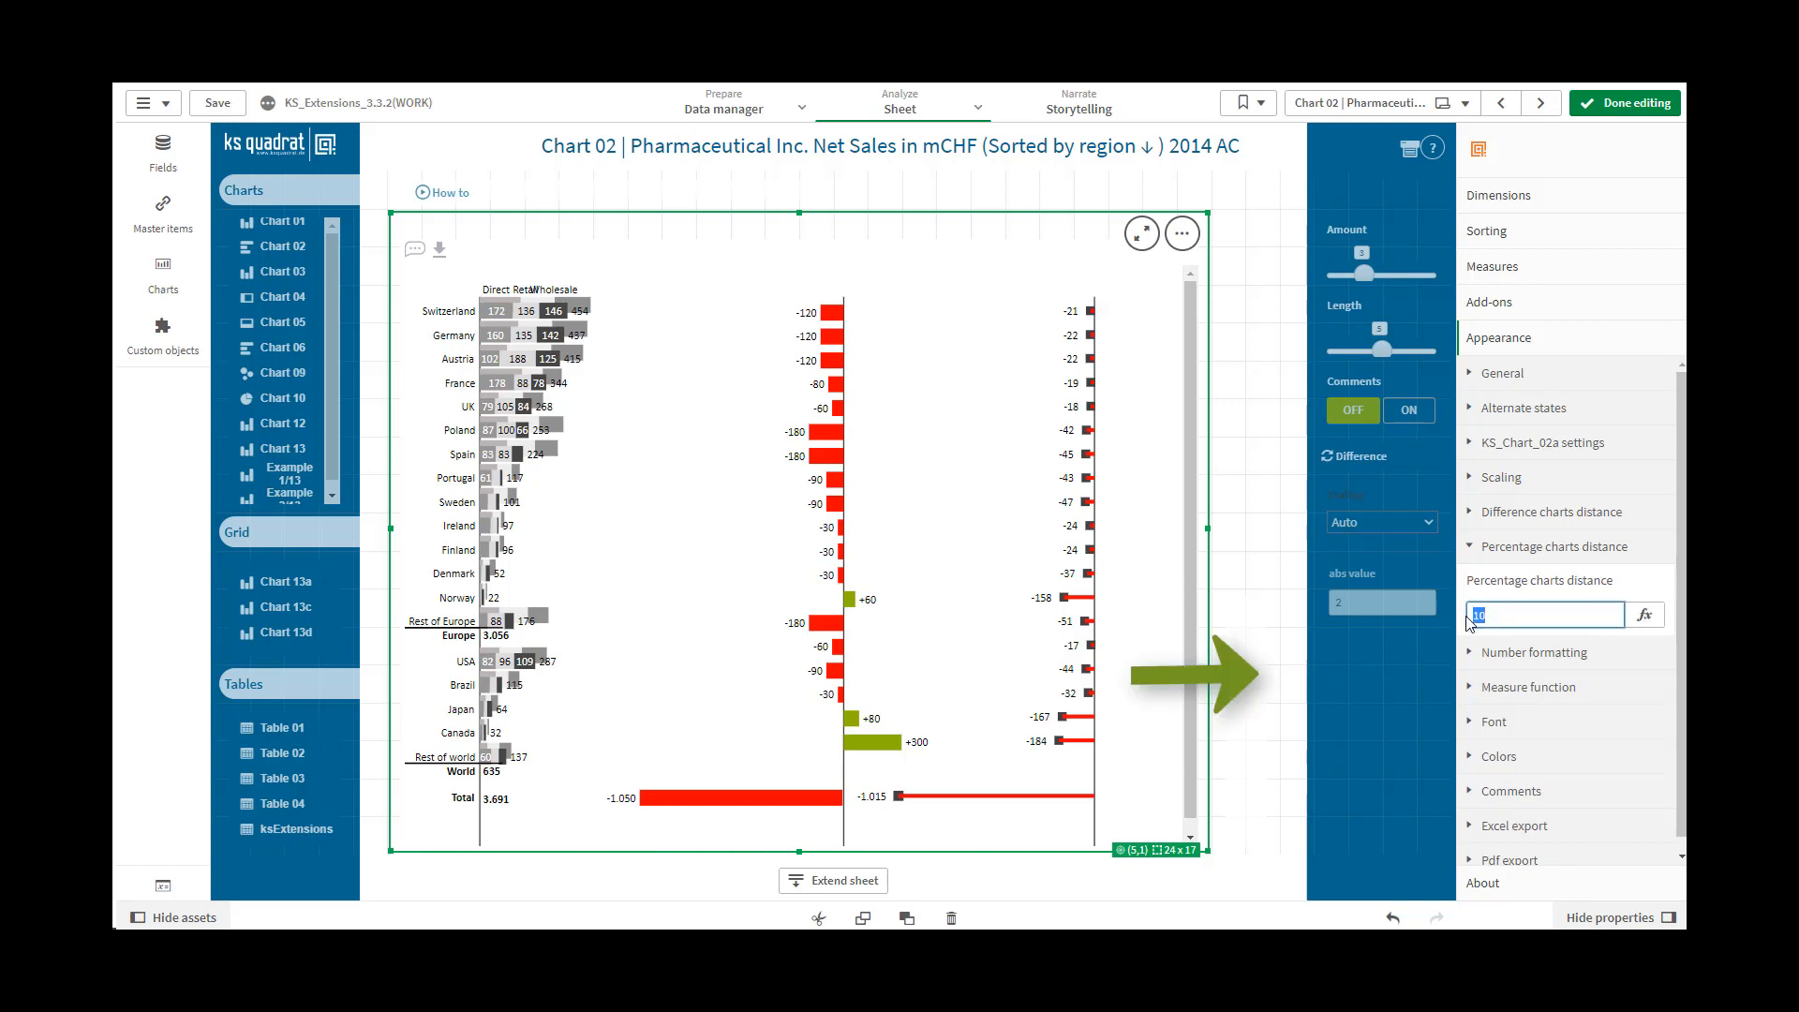
{"action": "type", "text": "-10"}
{"action": "left_click", "coordinate": [1669, 594]}
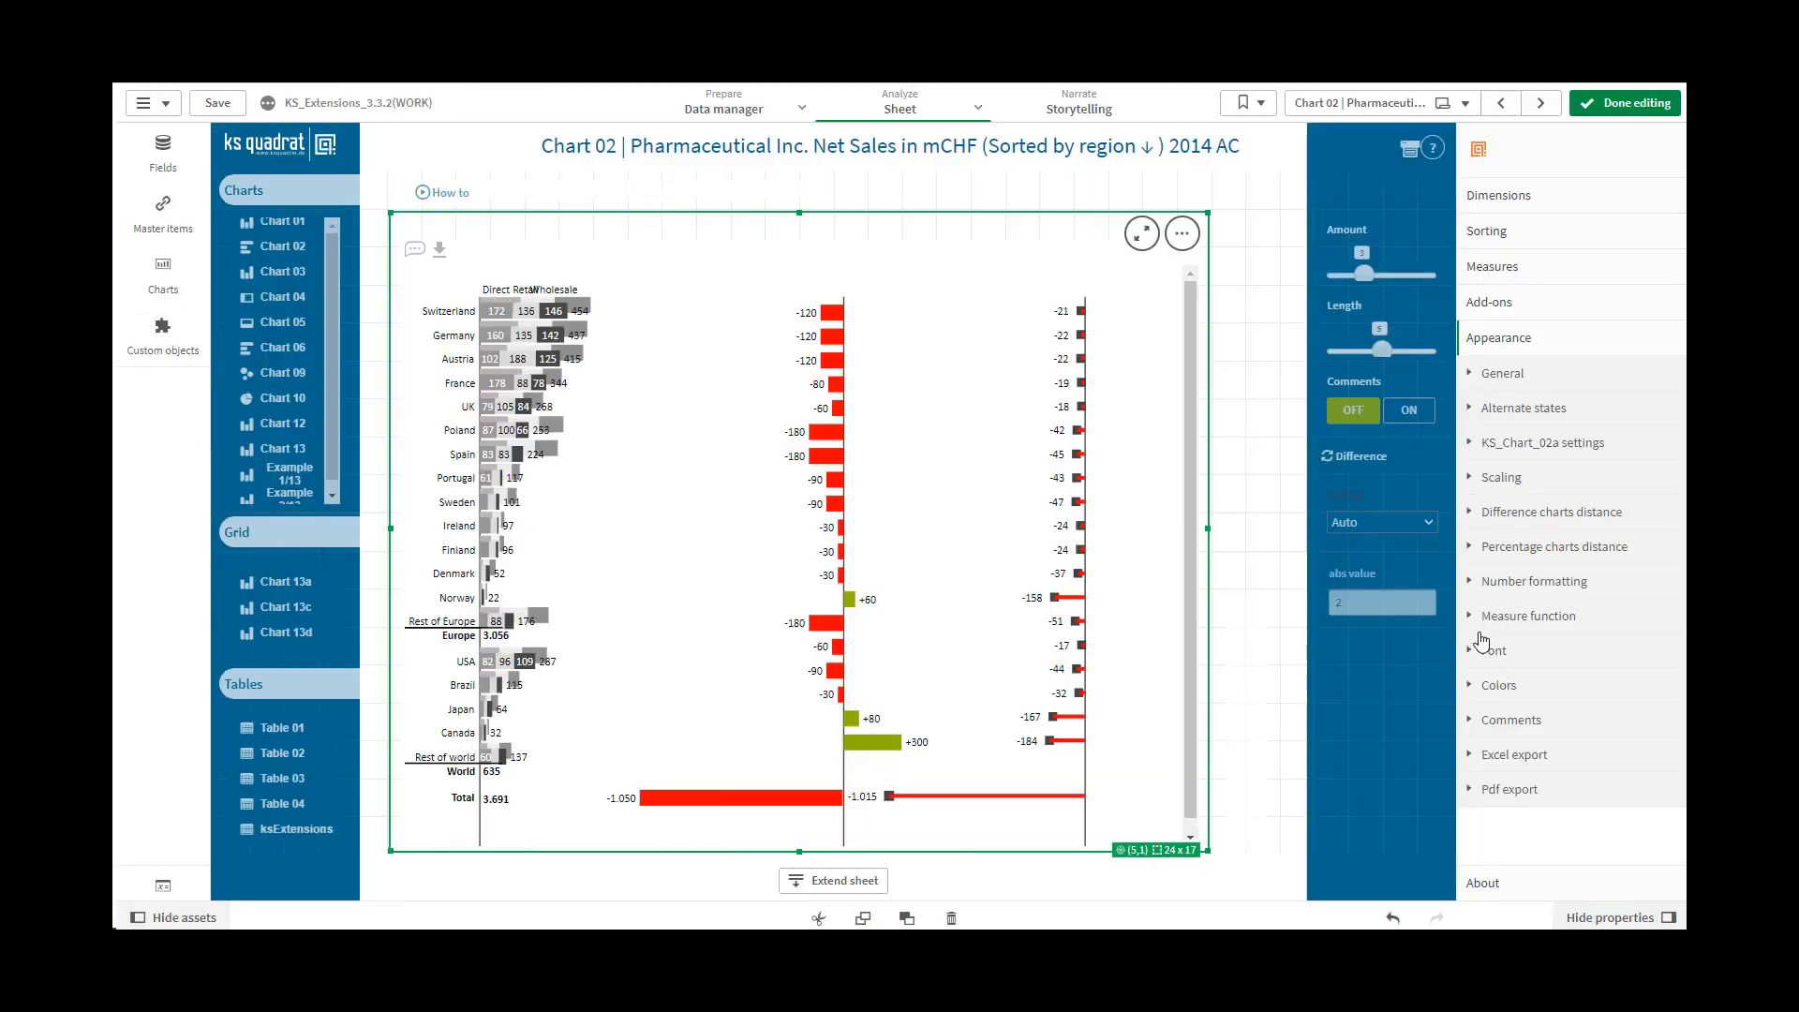
Copy the 0,0 format from the number formatting help examples and select the chart's Number format value
{"action": "left_click", "coordinate": [1473, 586]}
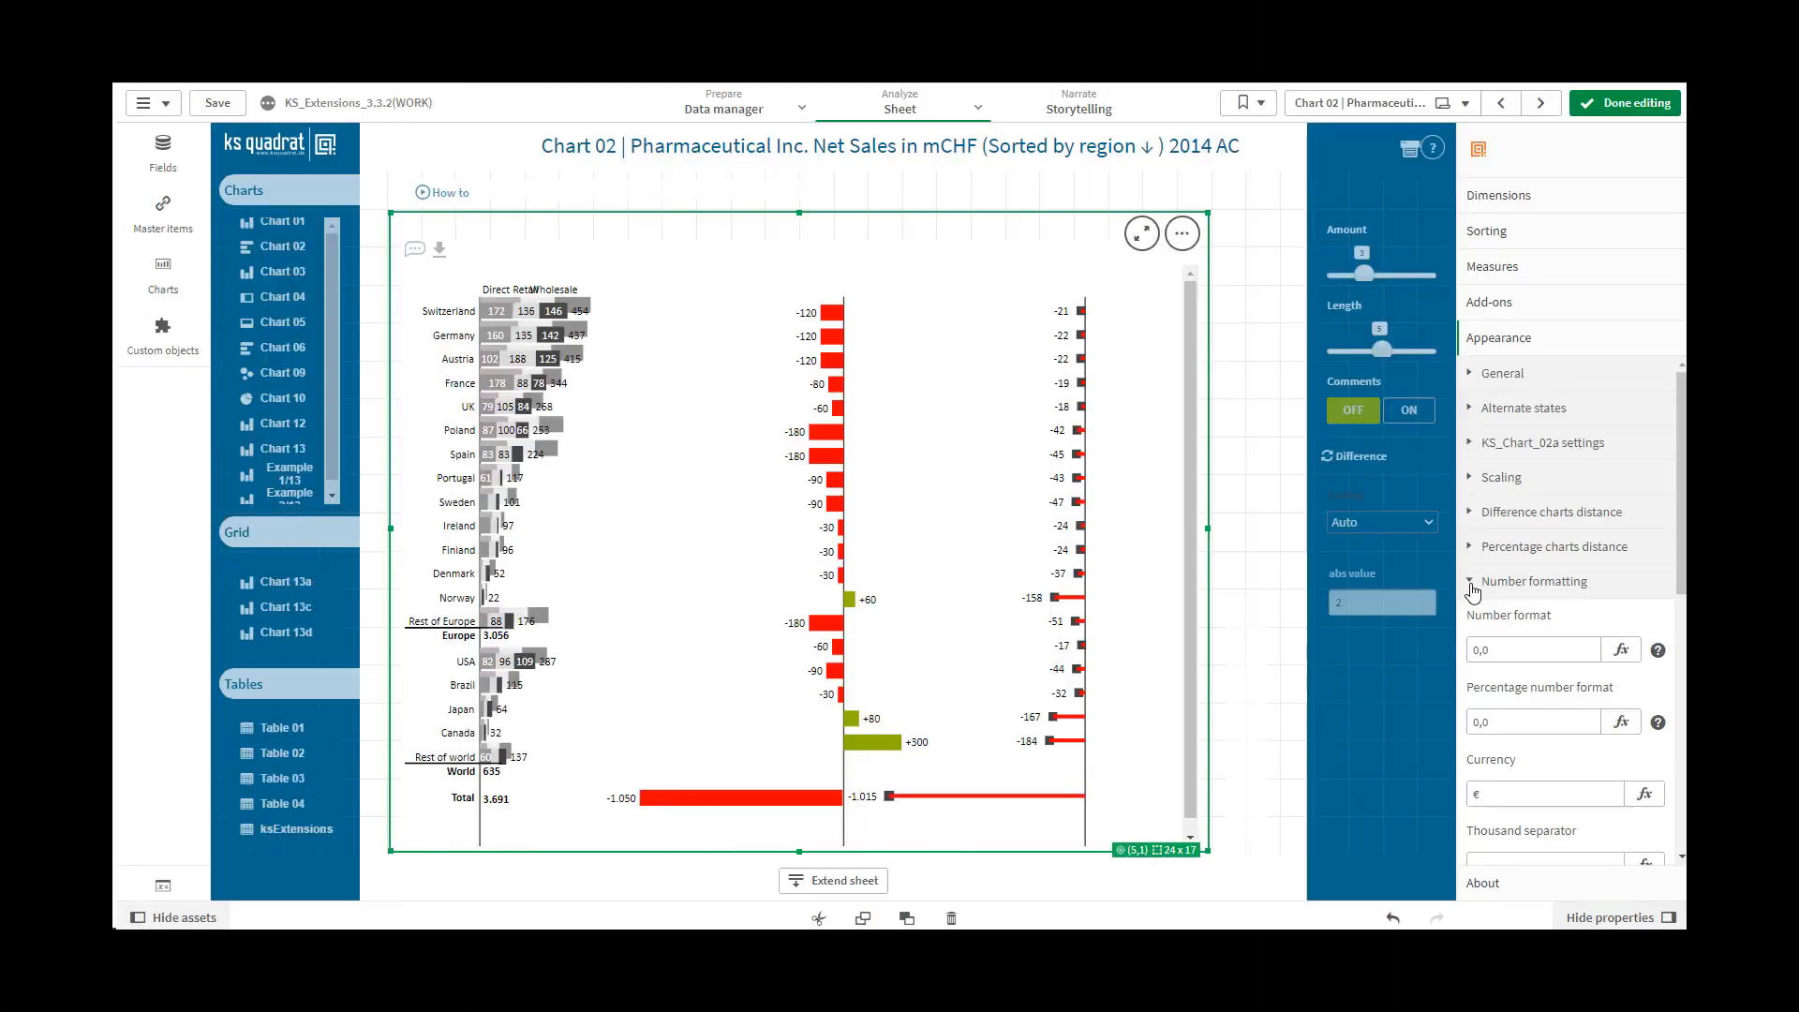
{"action": "left_click", "coordinate": [1657, 651]}
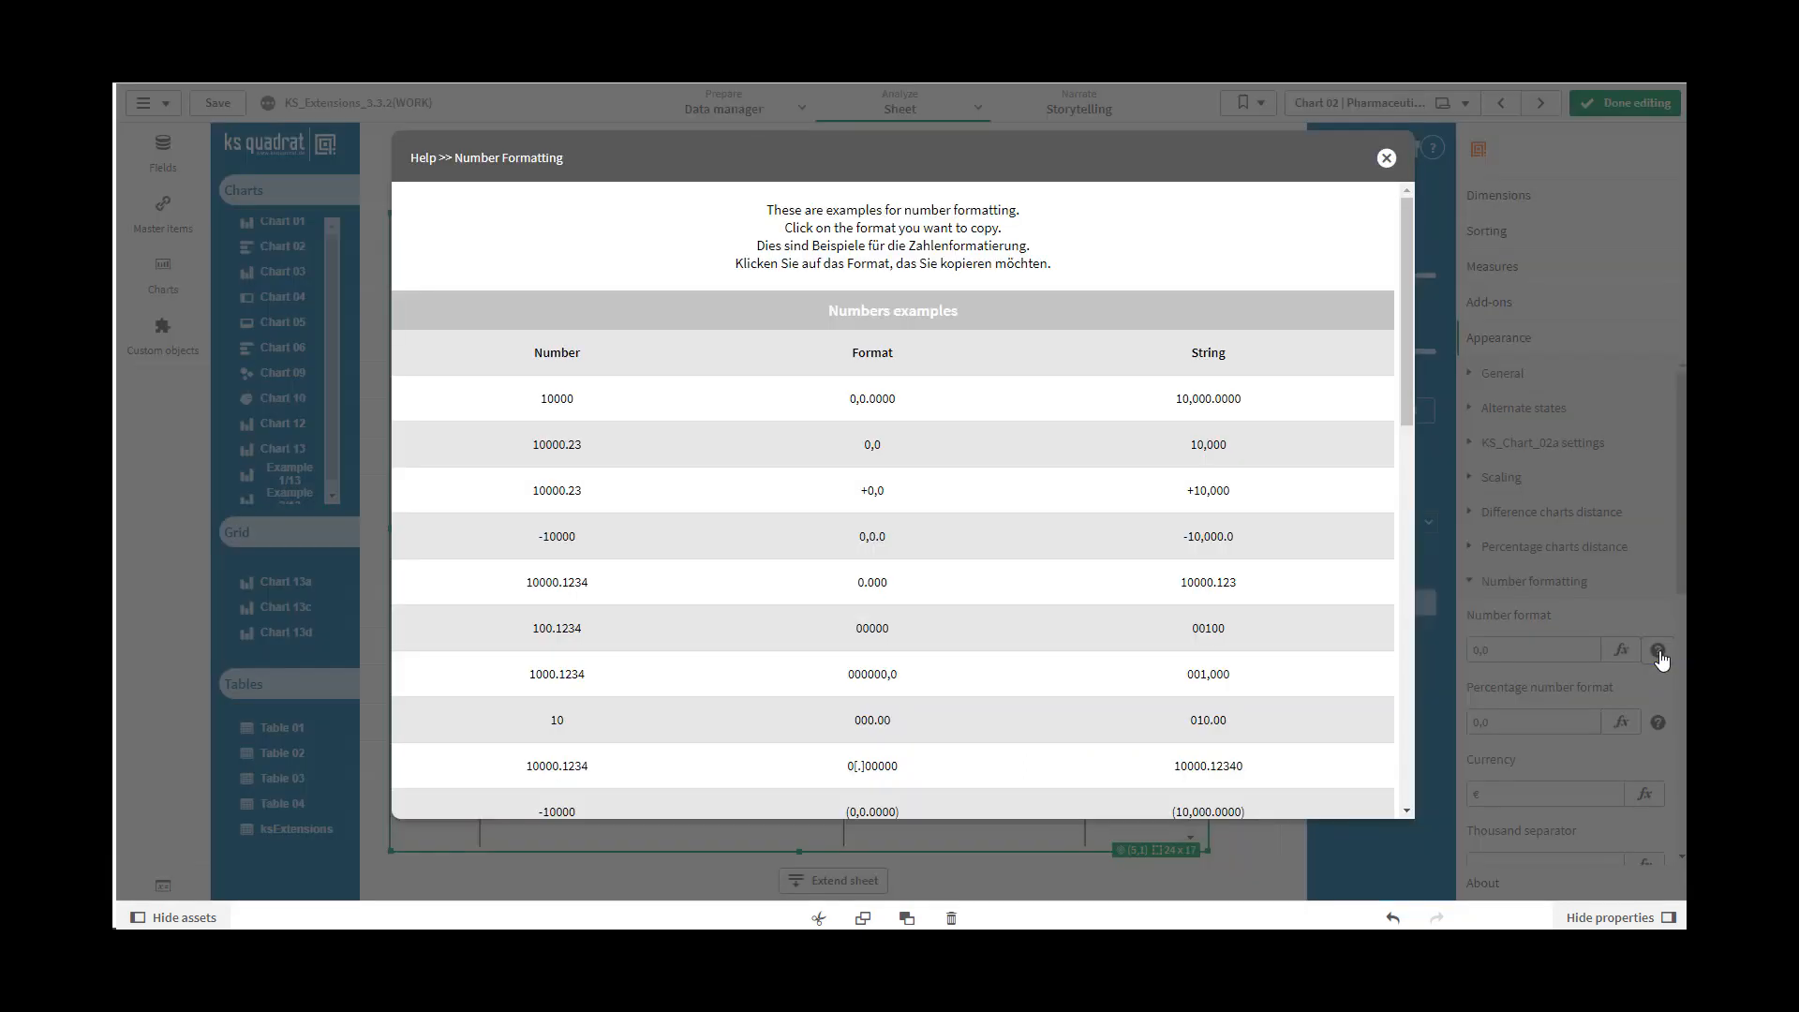
{"action": "left_click", "coordinate": [881, 455]}
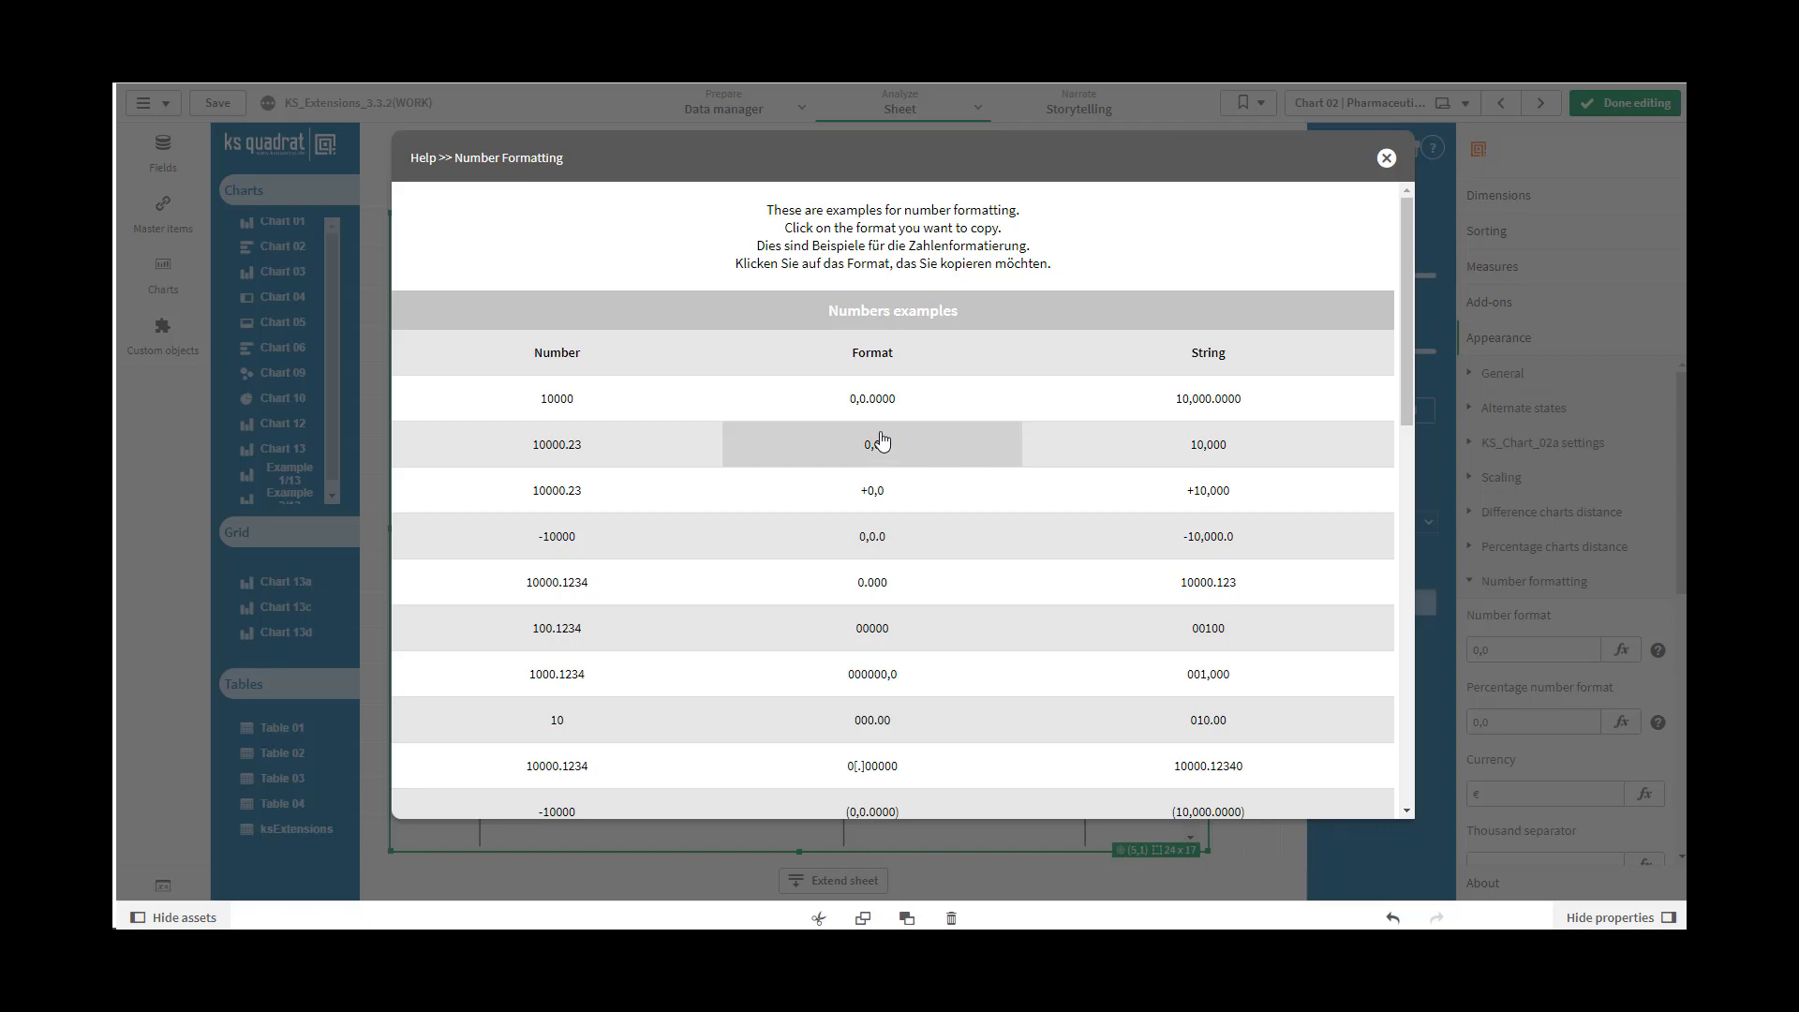
{"action": "left_click", "coordinate": [1386, 159]}
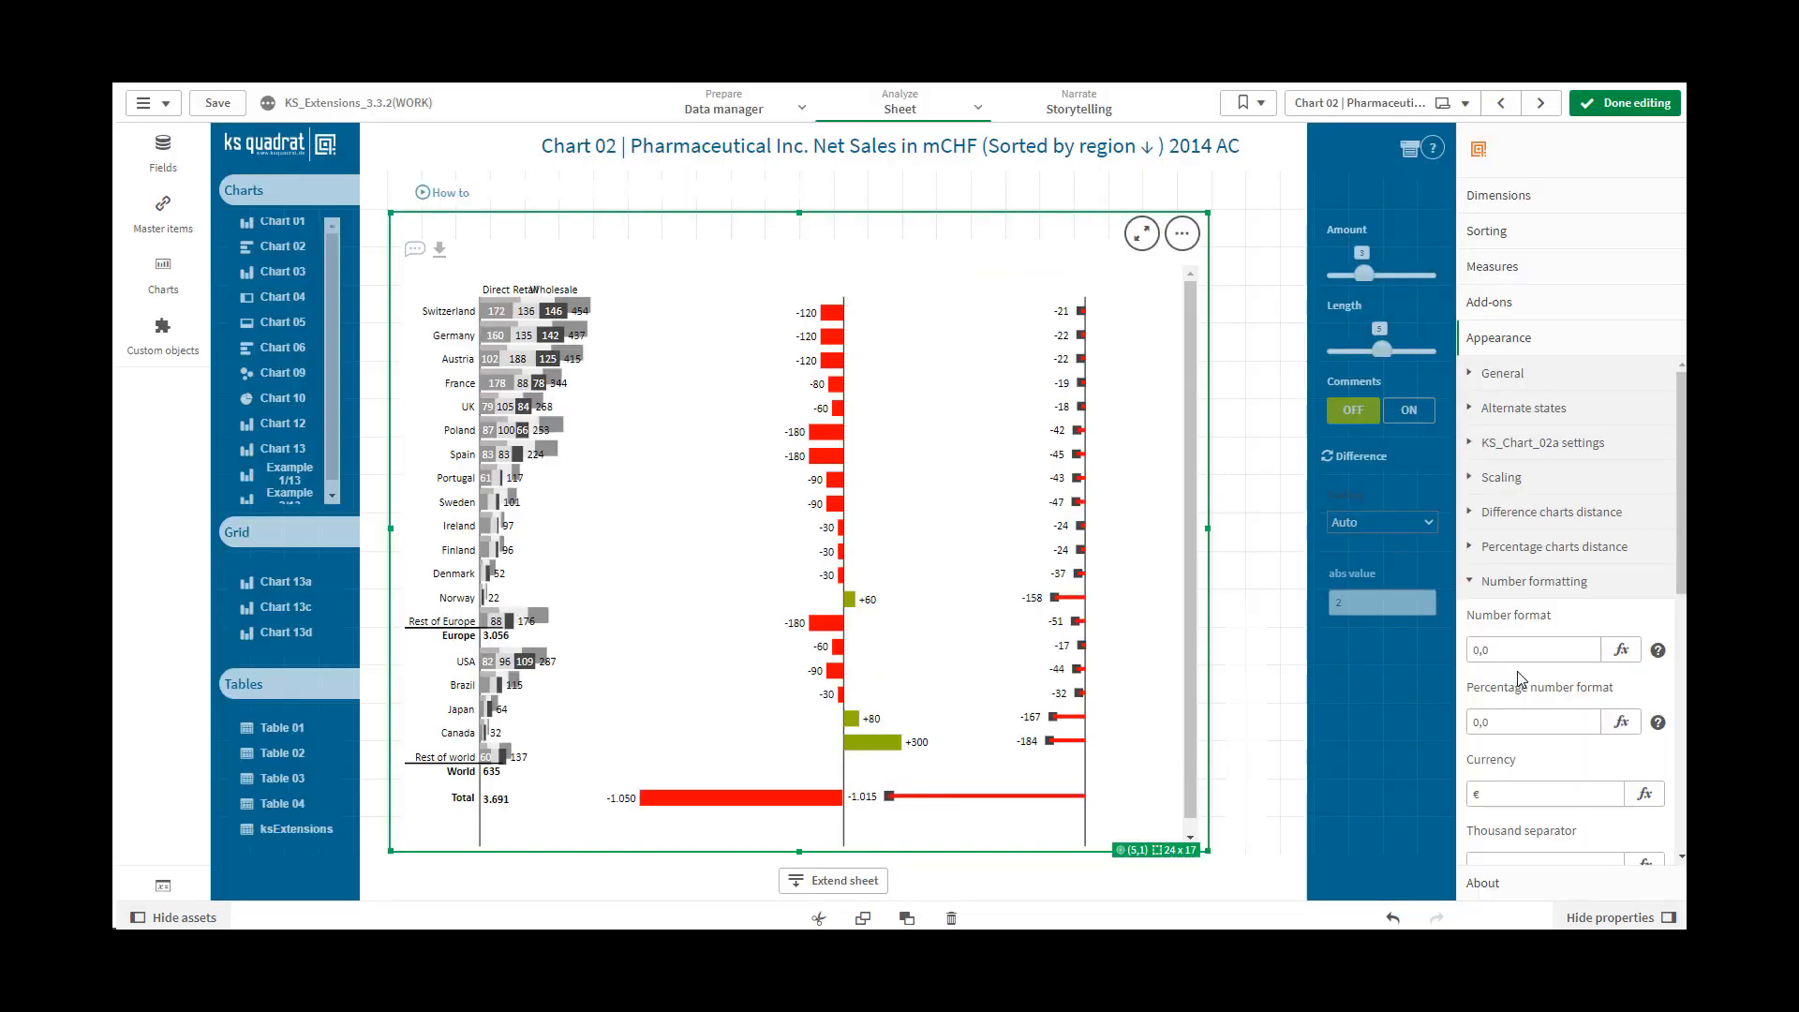
{"action": "left_click_drag", "start_coordinate": [1514, 644], "coordinate": [1399, 658]}
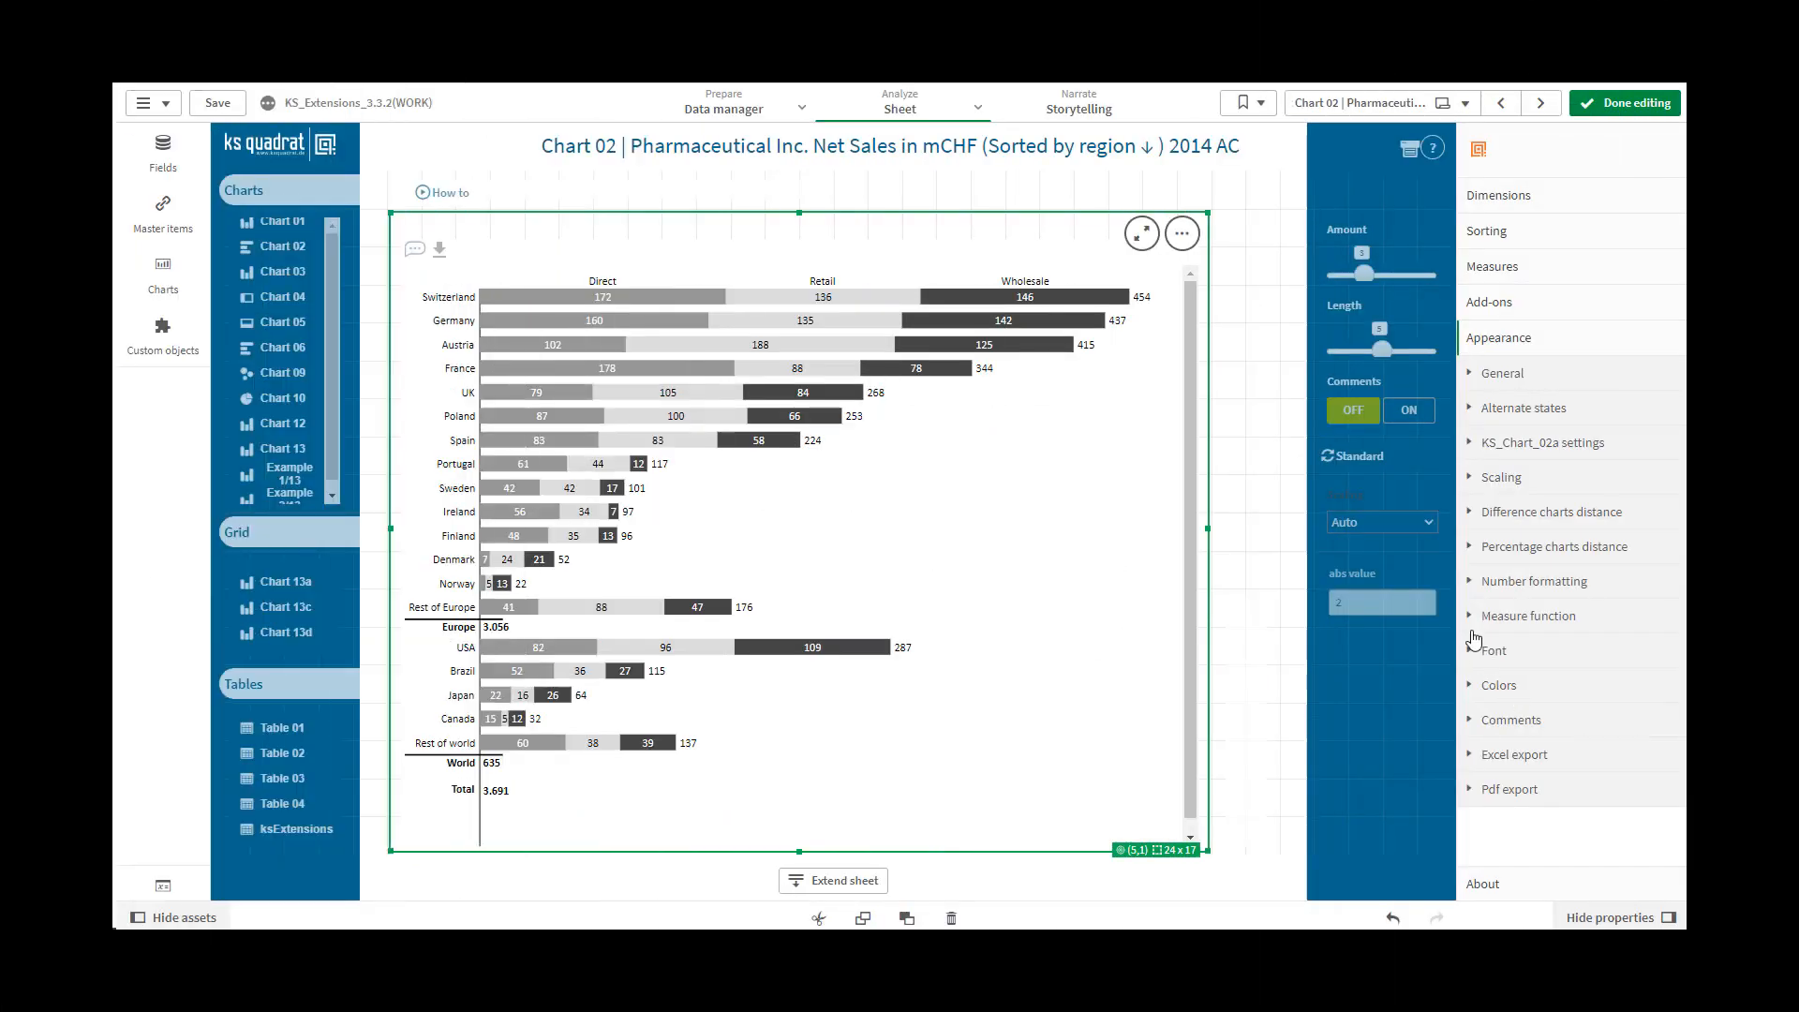
Enable the Measure function option in the chart's appearance settings
{"action": "left_click", "coordinate": [1471, 618]}
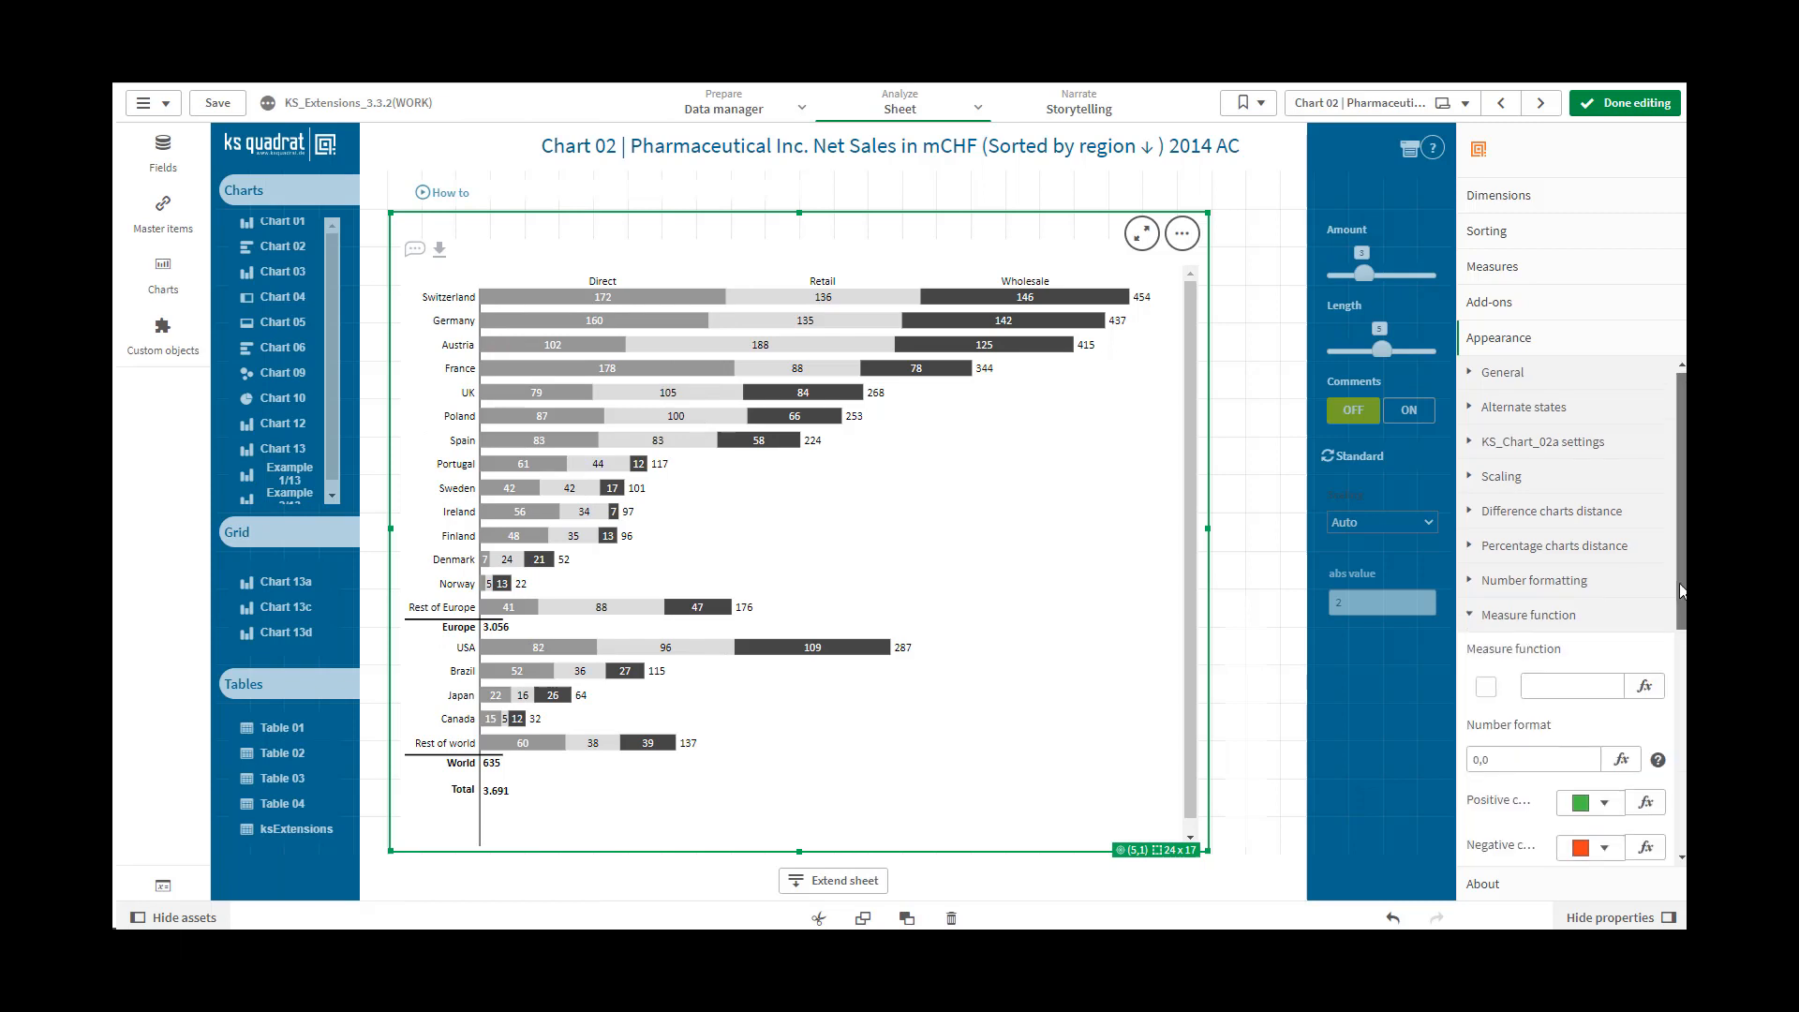
{"action": "scroll", "coordinate": [1683, 698], "scroll_direction": "down", "scroll_amount": 2}
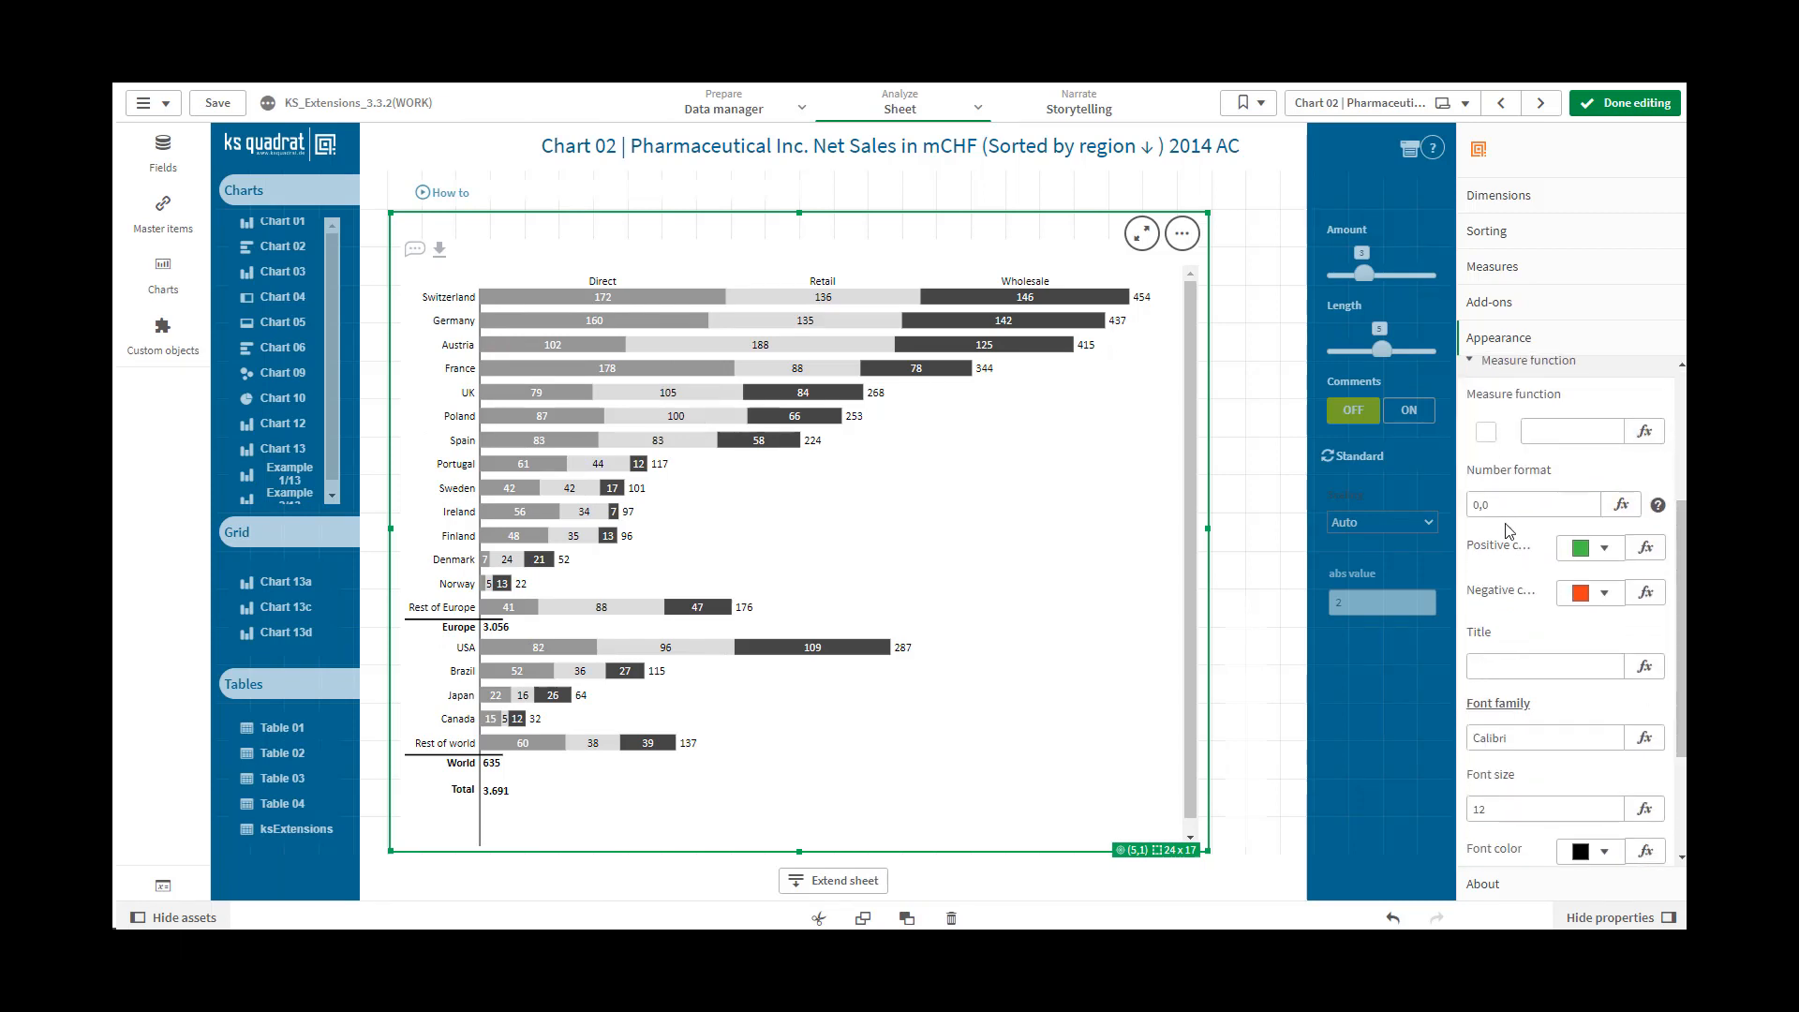
{"action": "left_click", "coordinate": [1487, 433]}
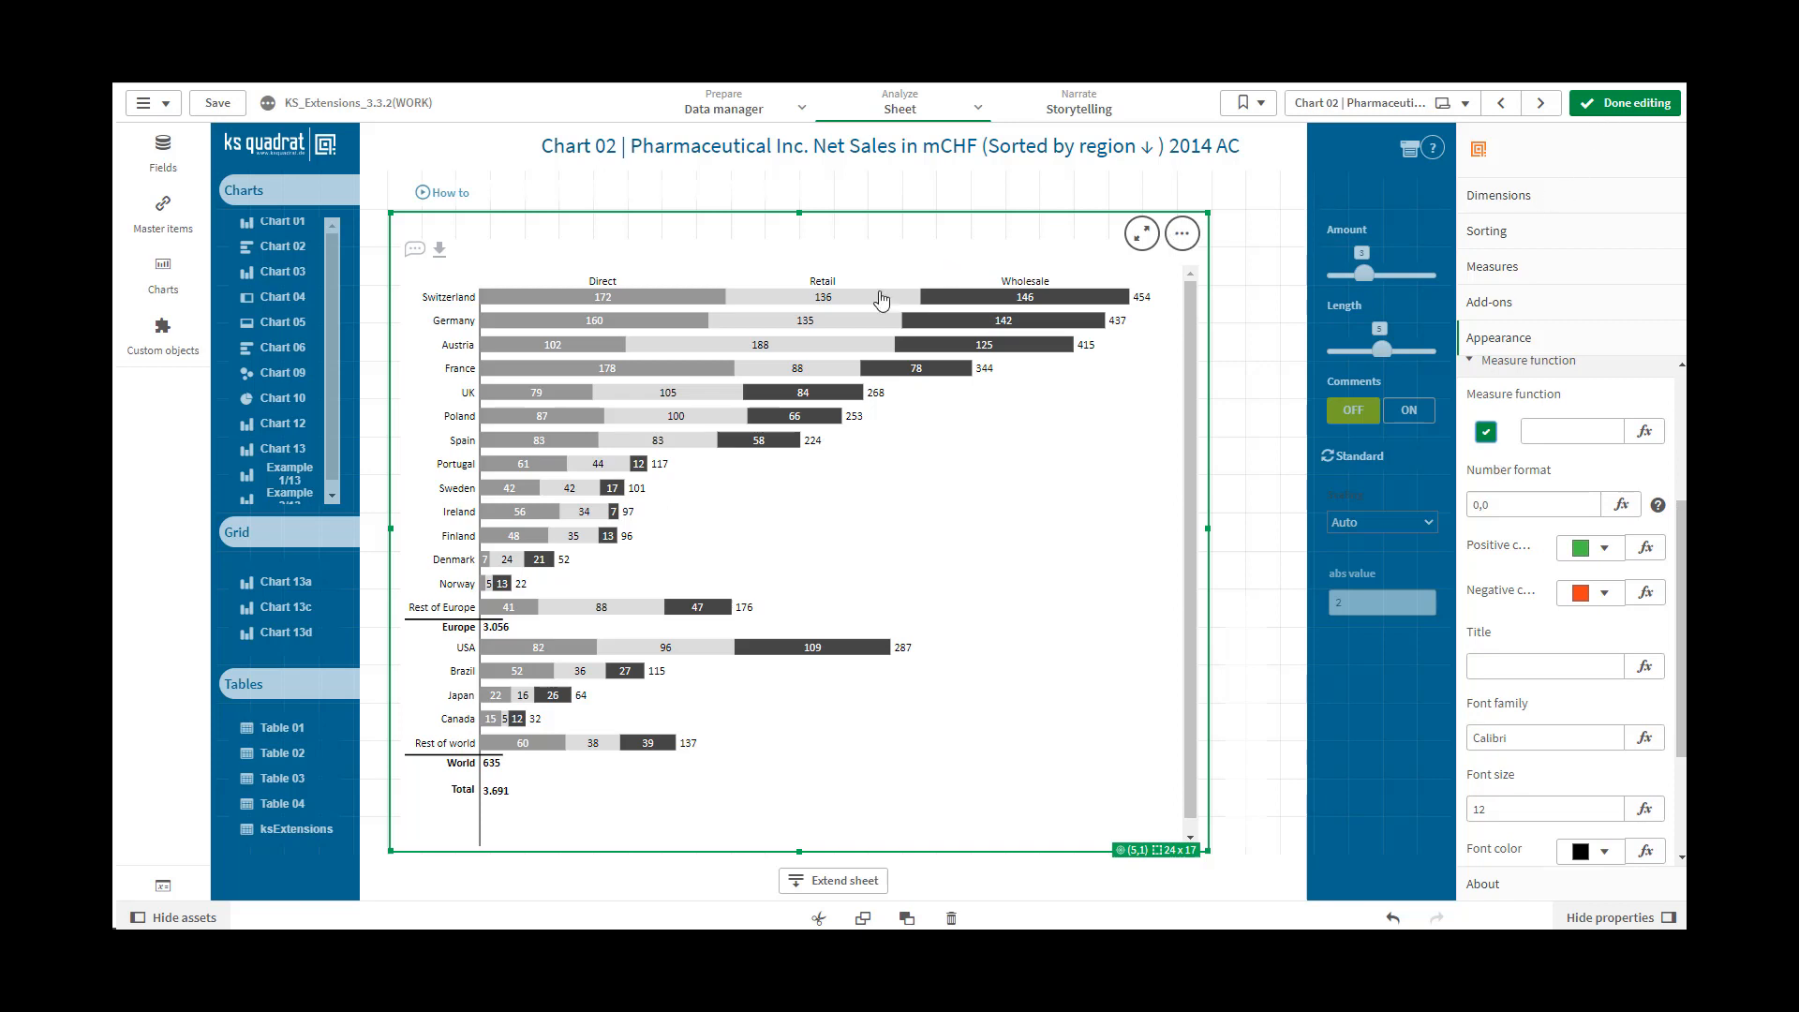
Measure the difference between the Retail bars of Switzerland and Germany and remove the measurement from the chart
{"action": "mouse_move", "coordinate": [867, 302]}
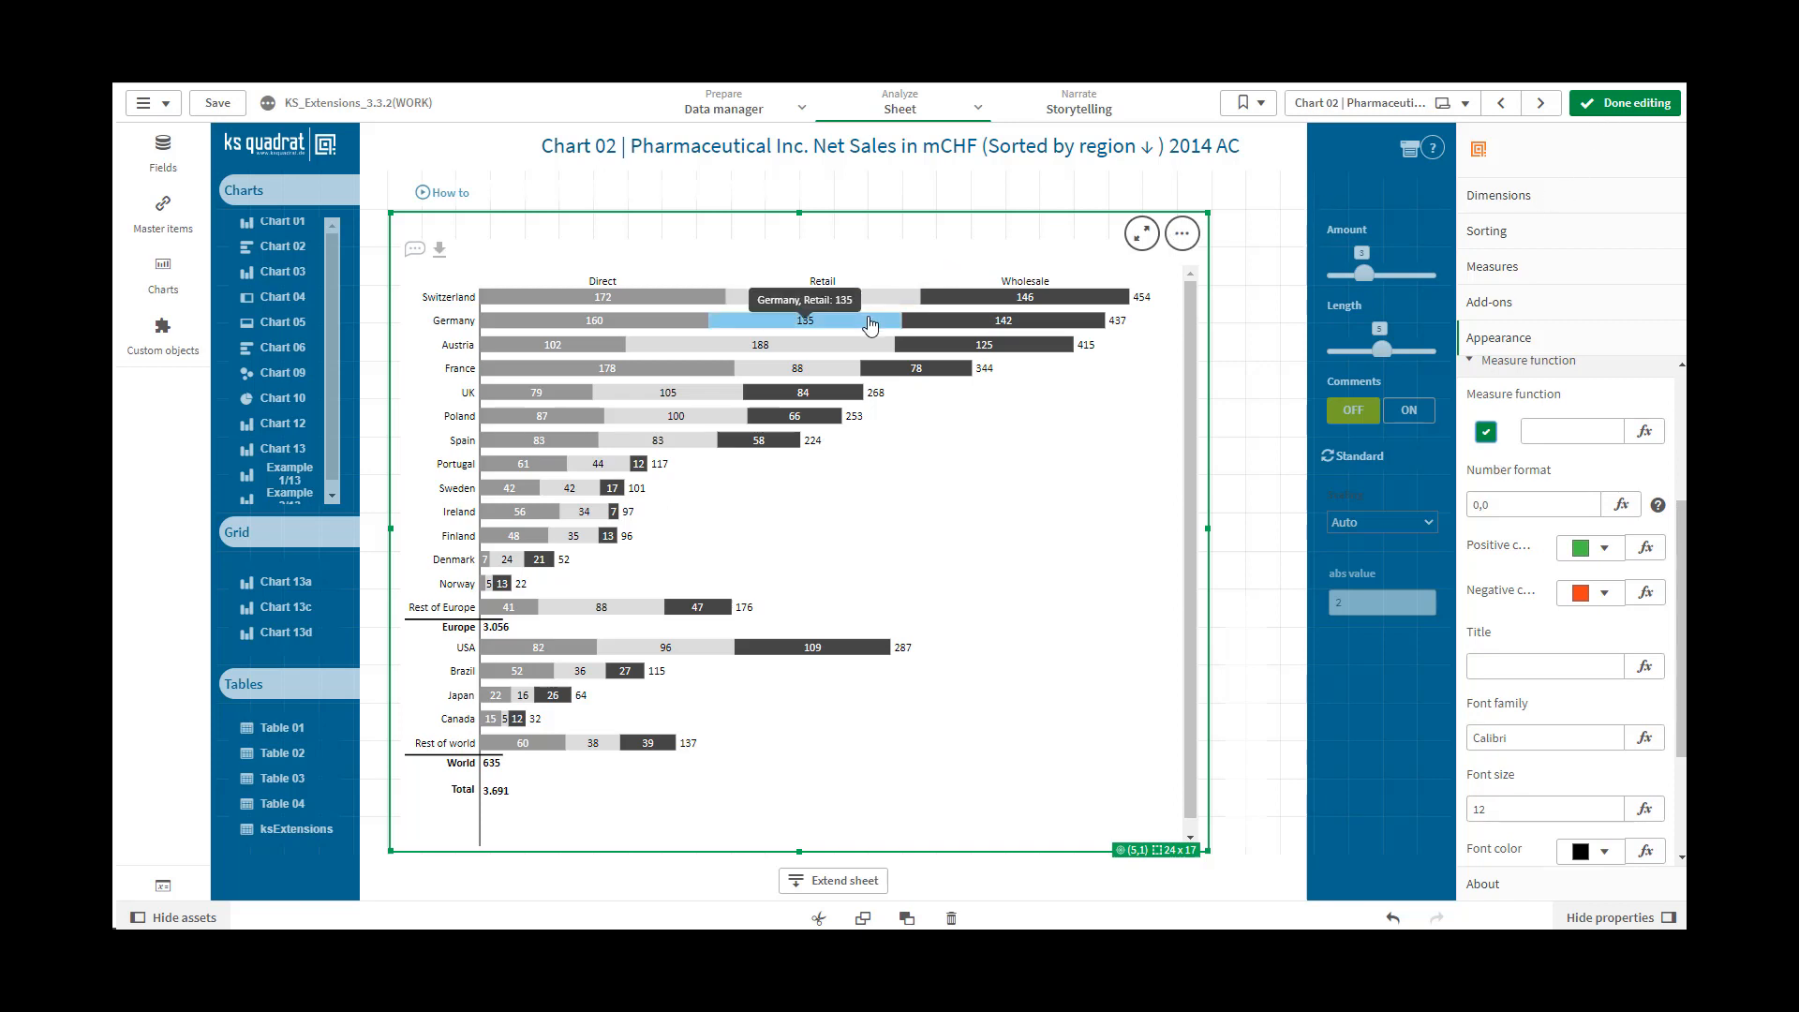
{"action": "left_click", "coordinate": [867, 323]}
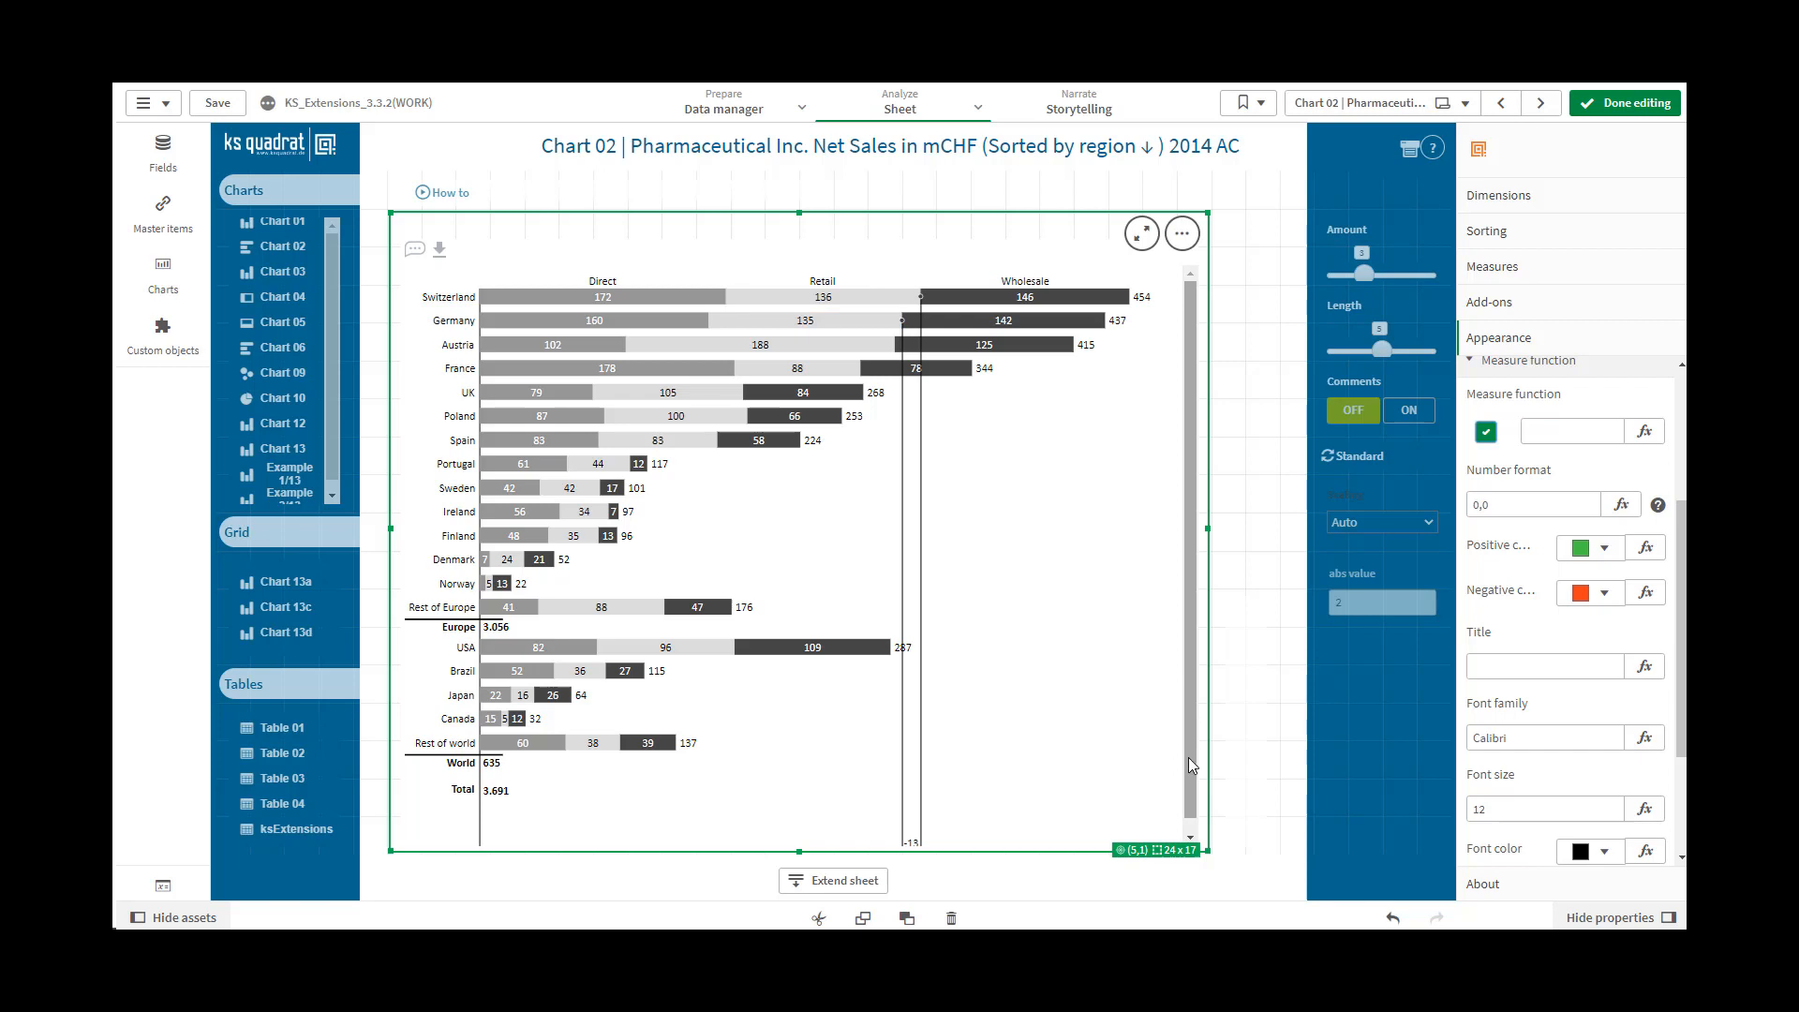
{"action": "scroll", "coordinate": [1188, 778], "scroll_direction": "down", "scroll_amount": 1}
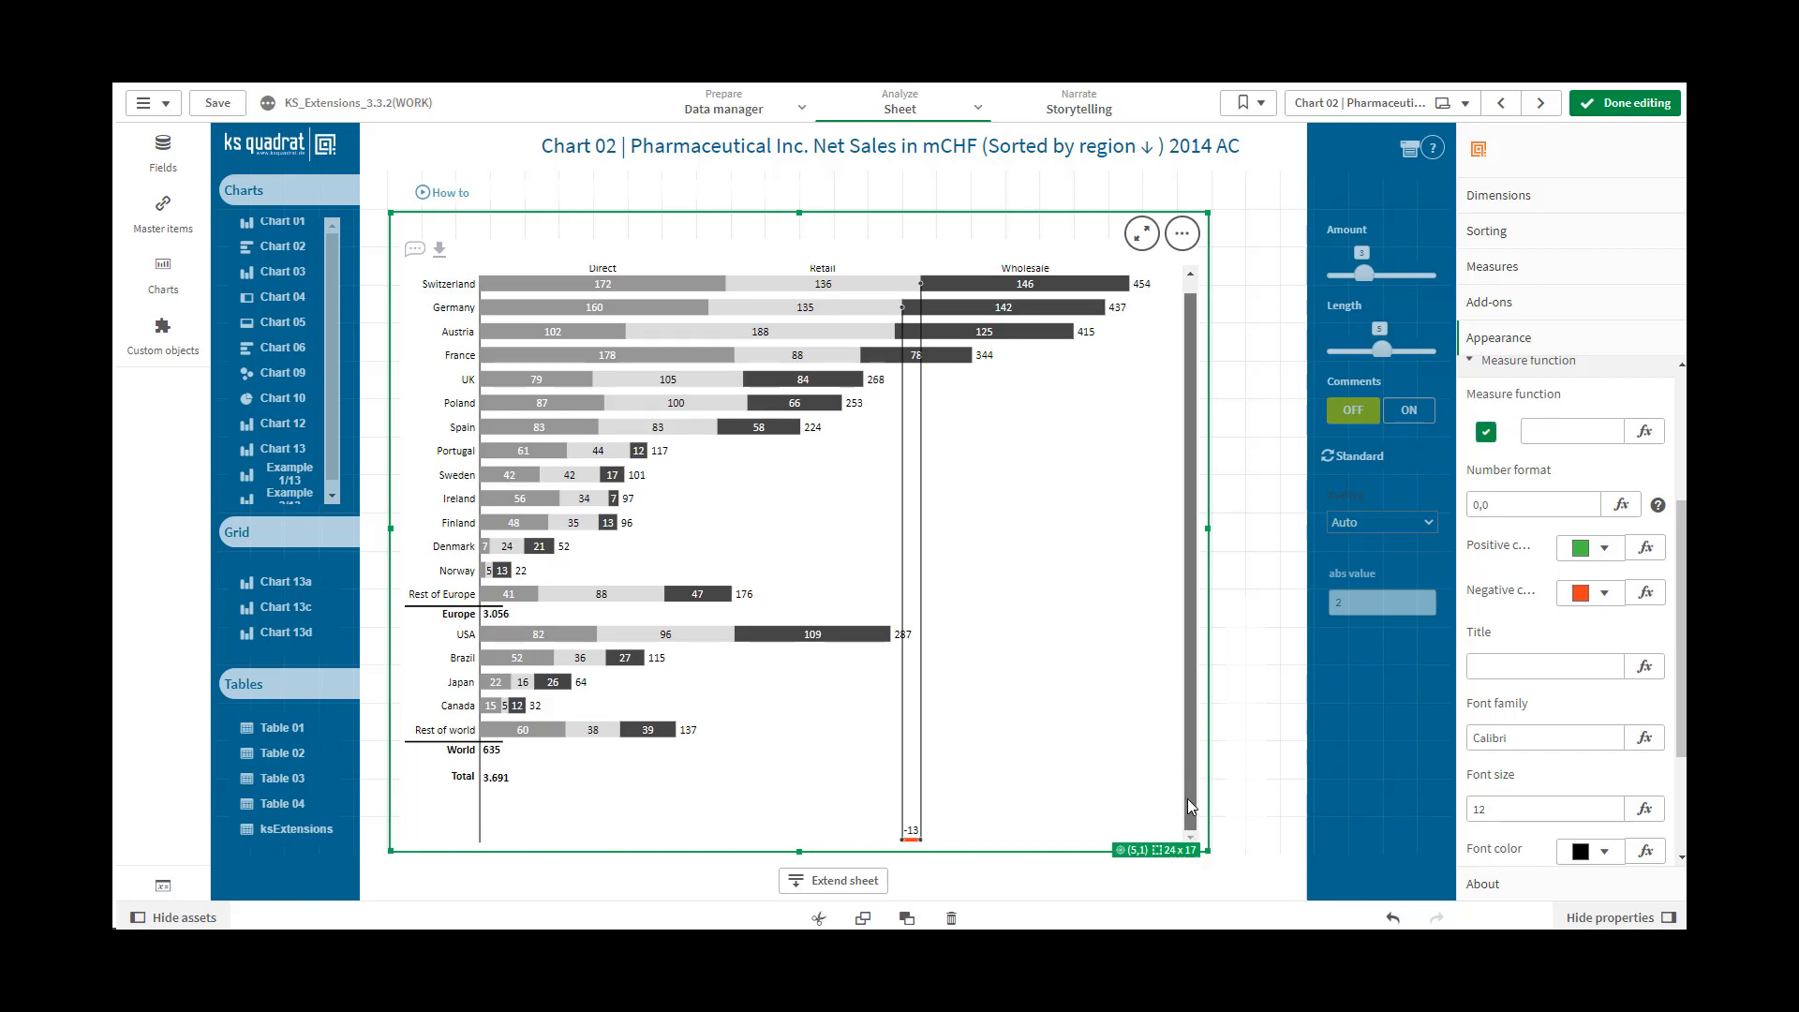
{"action": "left_click", "coordinate": [916, 836]}
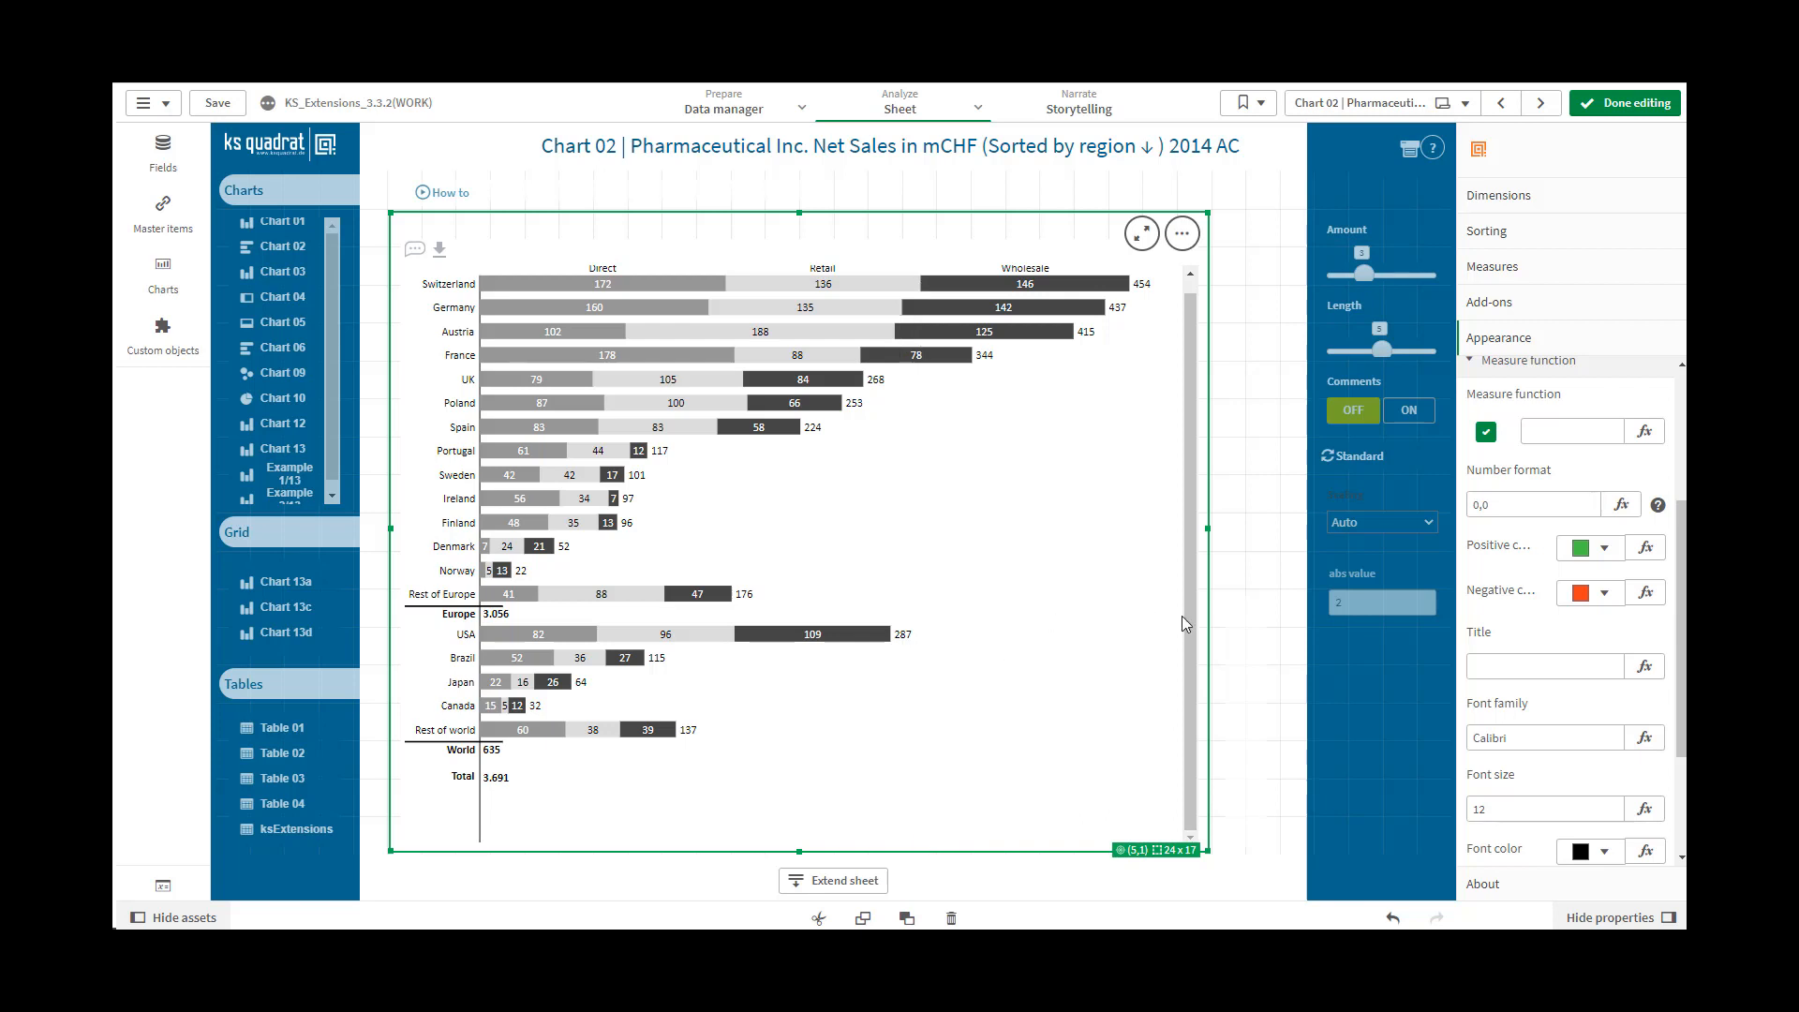
Disable the Measure function checkbox, set its value to 1 and compare the total bar lengths of Switzerland and Germany
{"action": "left_click", "coordinate": [1485, 433]}
{"action": "left_click", "coordinate": [1563, 432]}
{"action": "type", "text": "1"}
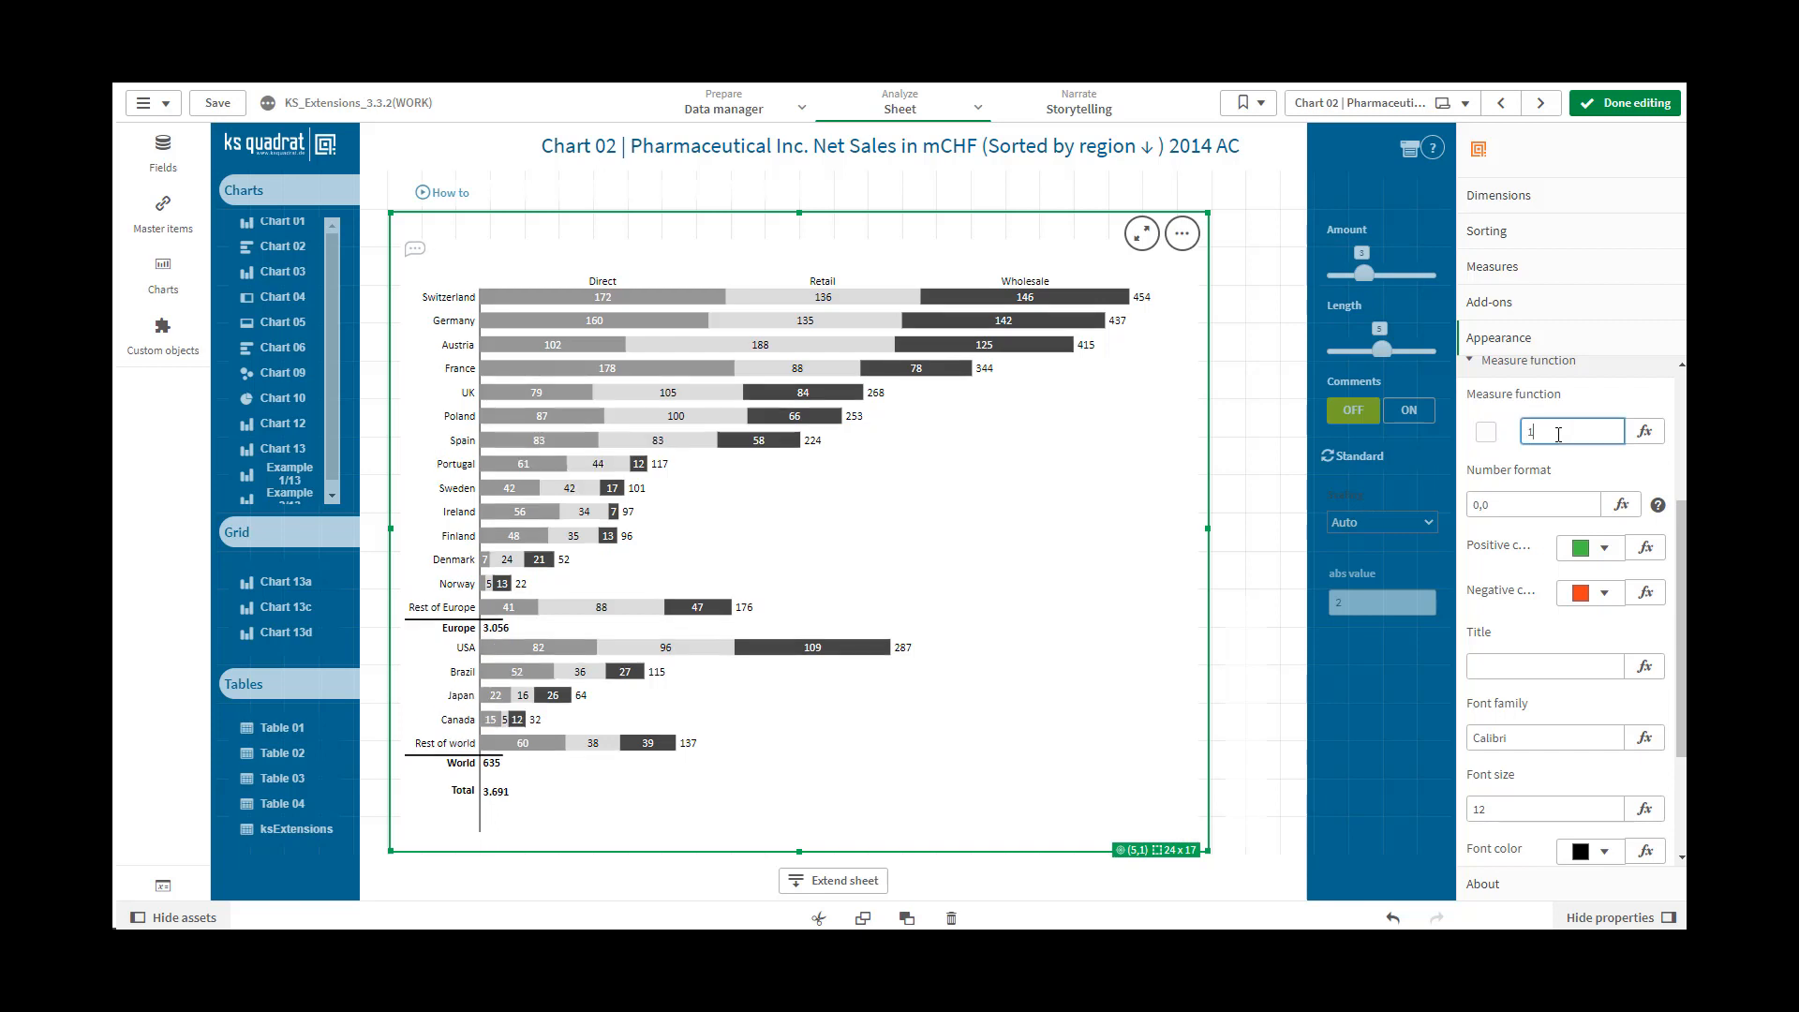
{"action": "left_click", "coordinate": [1484, 503]}
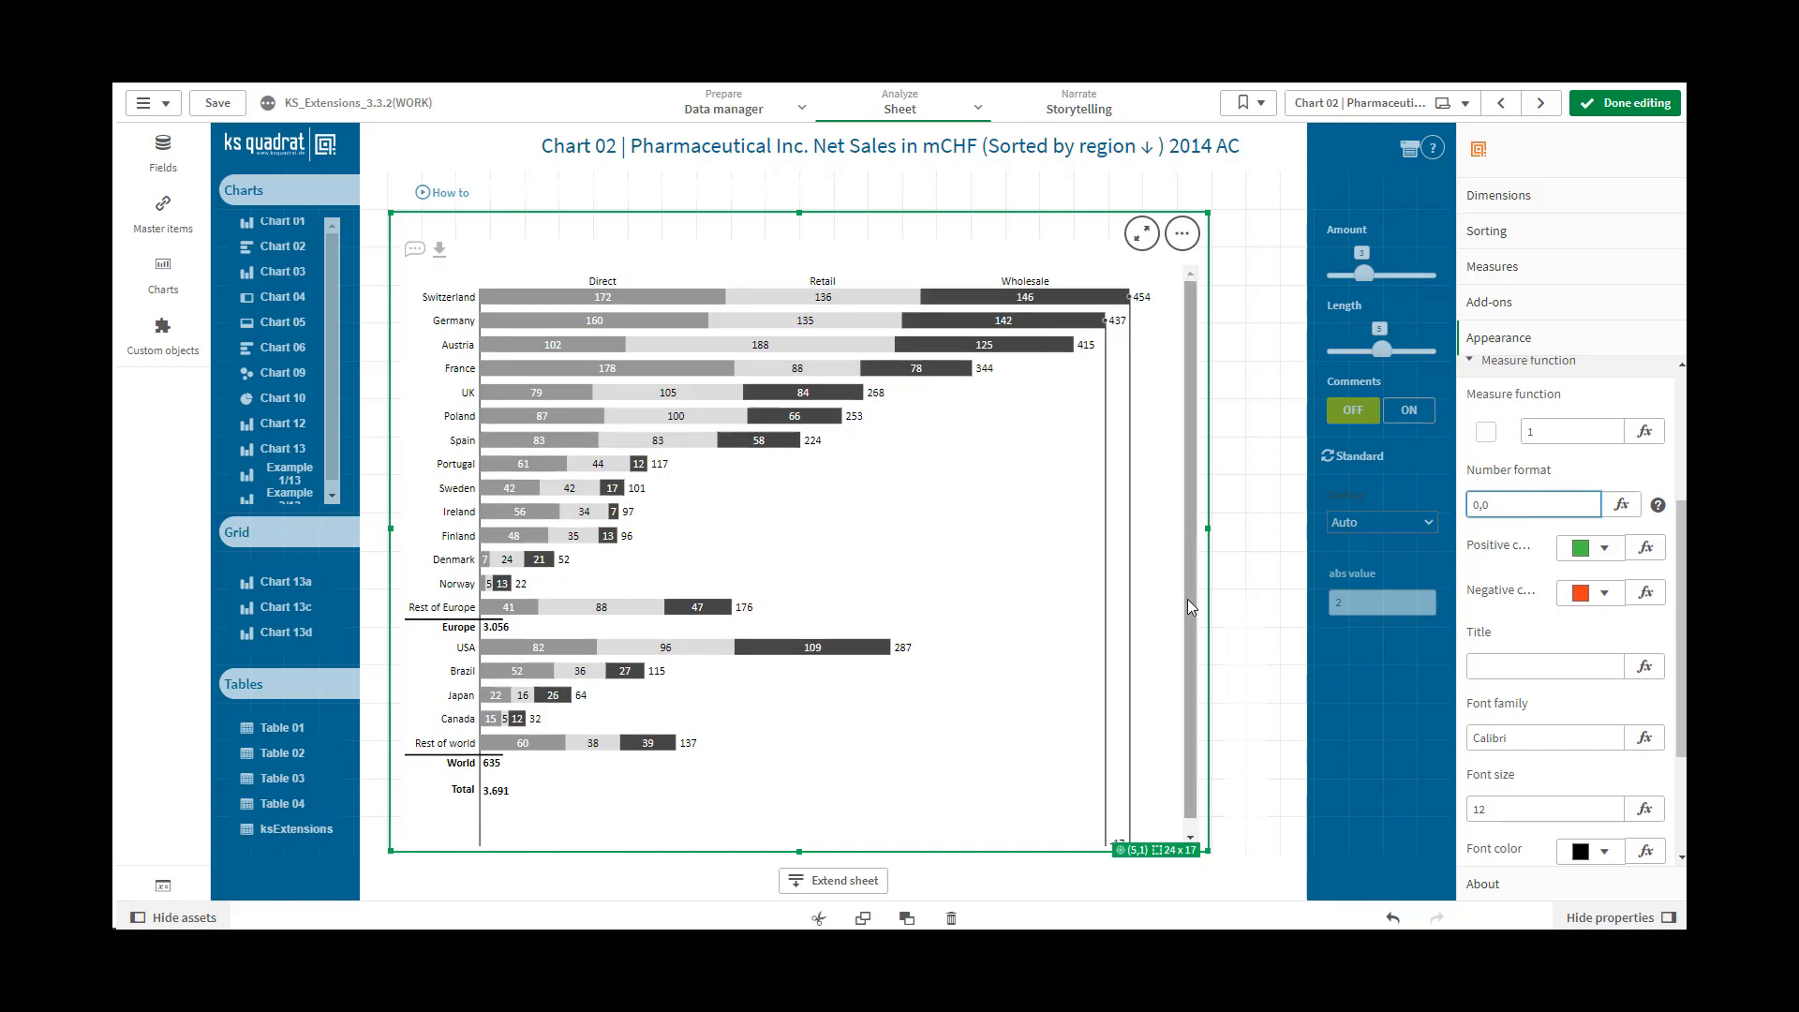
{"action": "left_click_drag", "start_coordinate": [1189, 677], "coordinate": [1190, 770]}
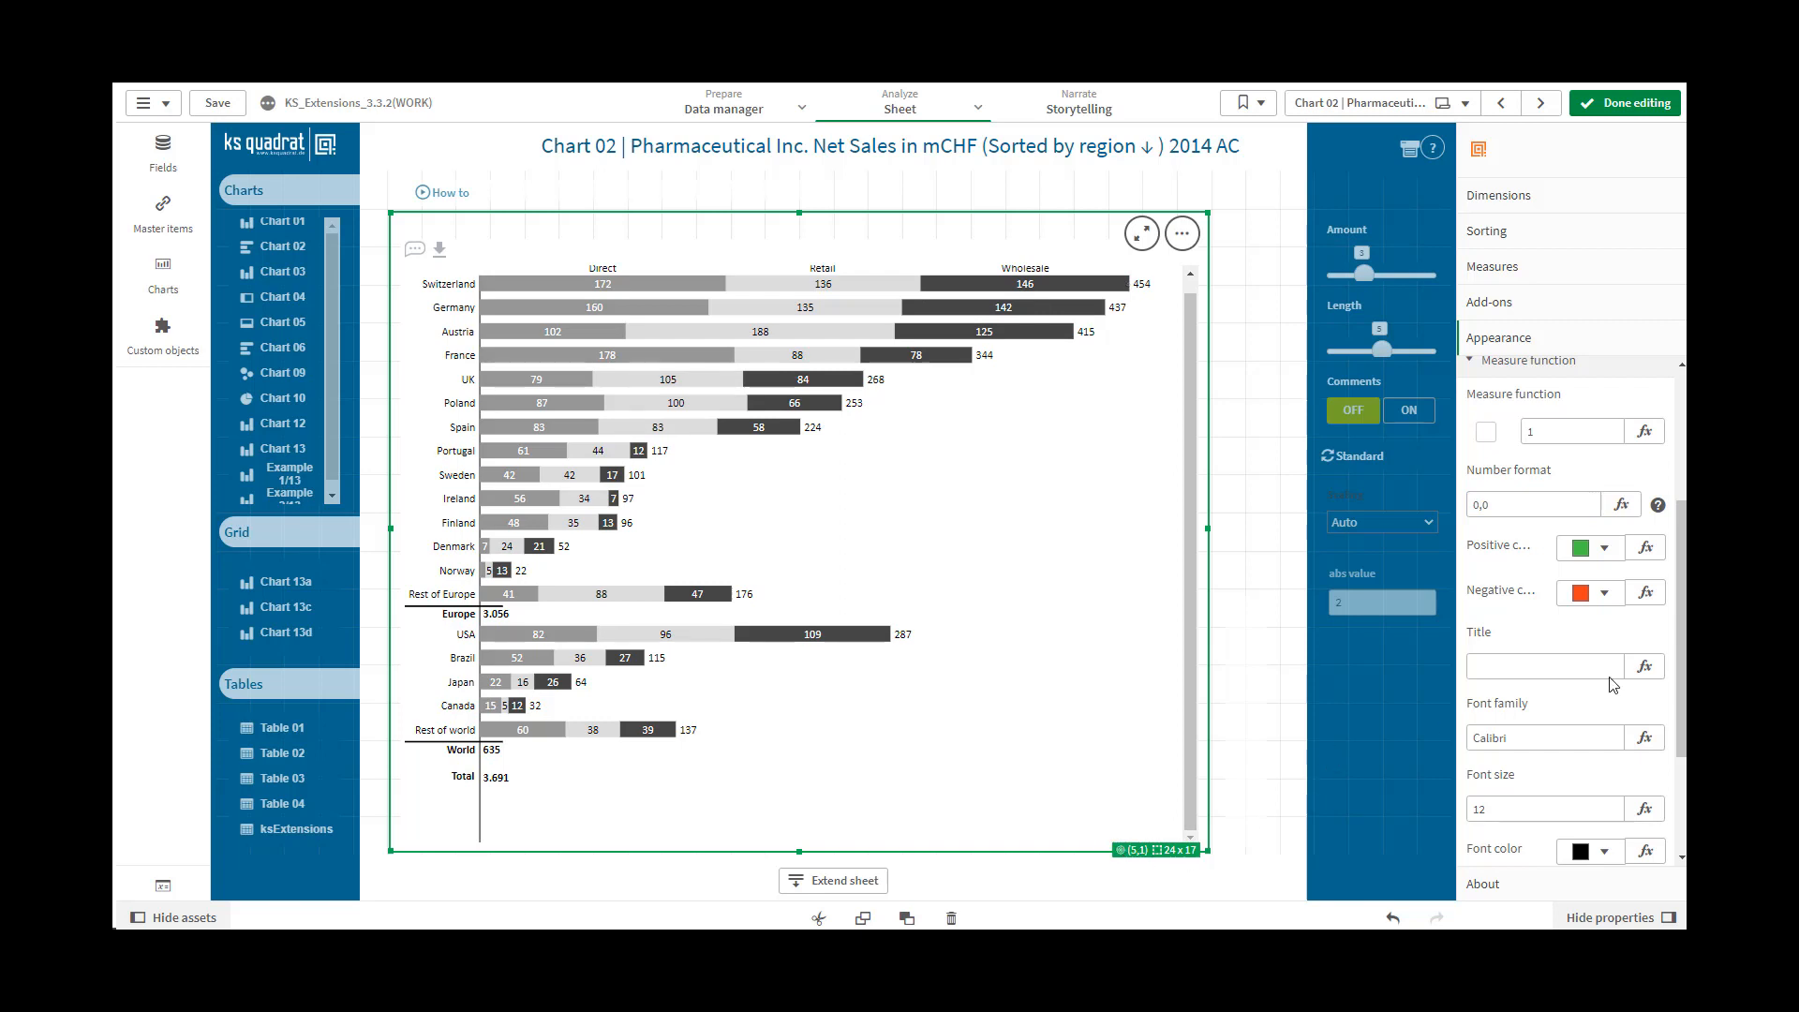
Examine the remaining Measure function options and the chart's Font settings
{"action": "scroll", "coordinate": [1683, 693], "scroll_direction": "down", "scroll_amount": 1}
{"action": "scroll", "coordinate": [1683, 694], "scroll_direction": "down", "scroll_amount": 1}
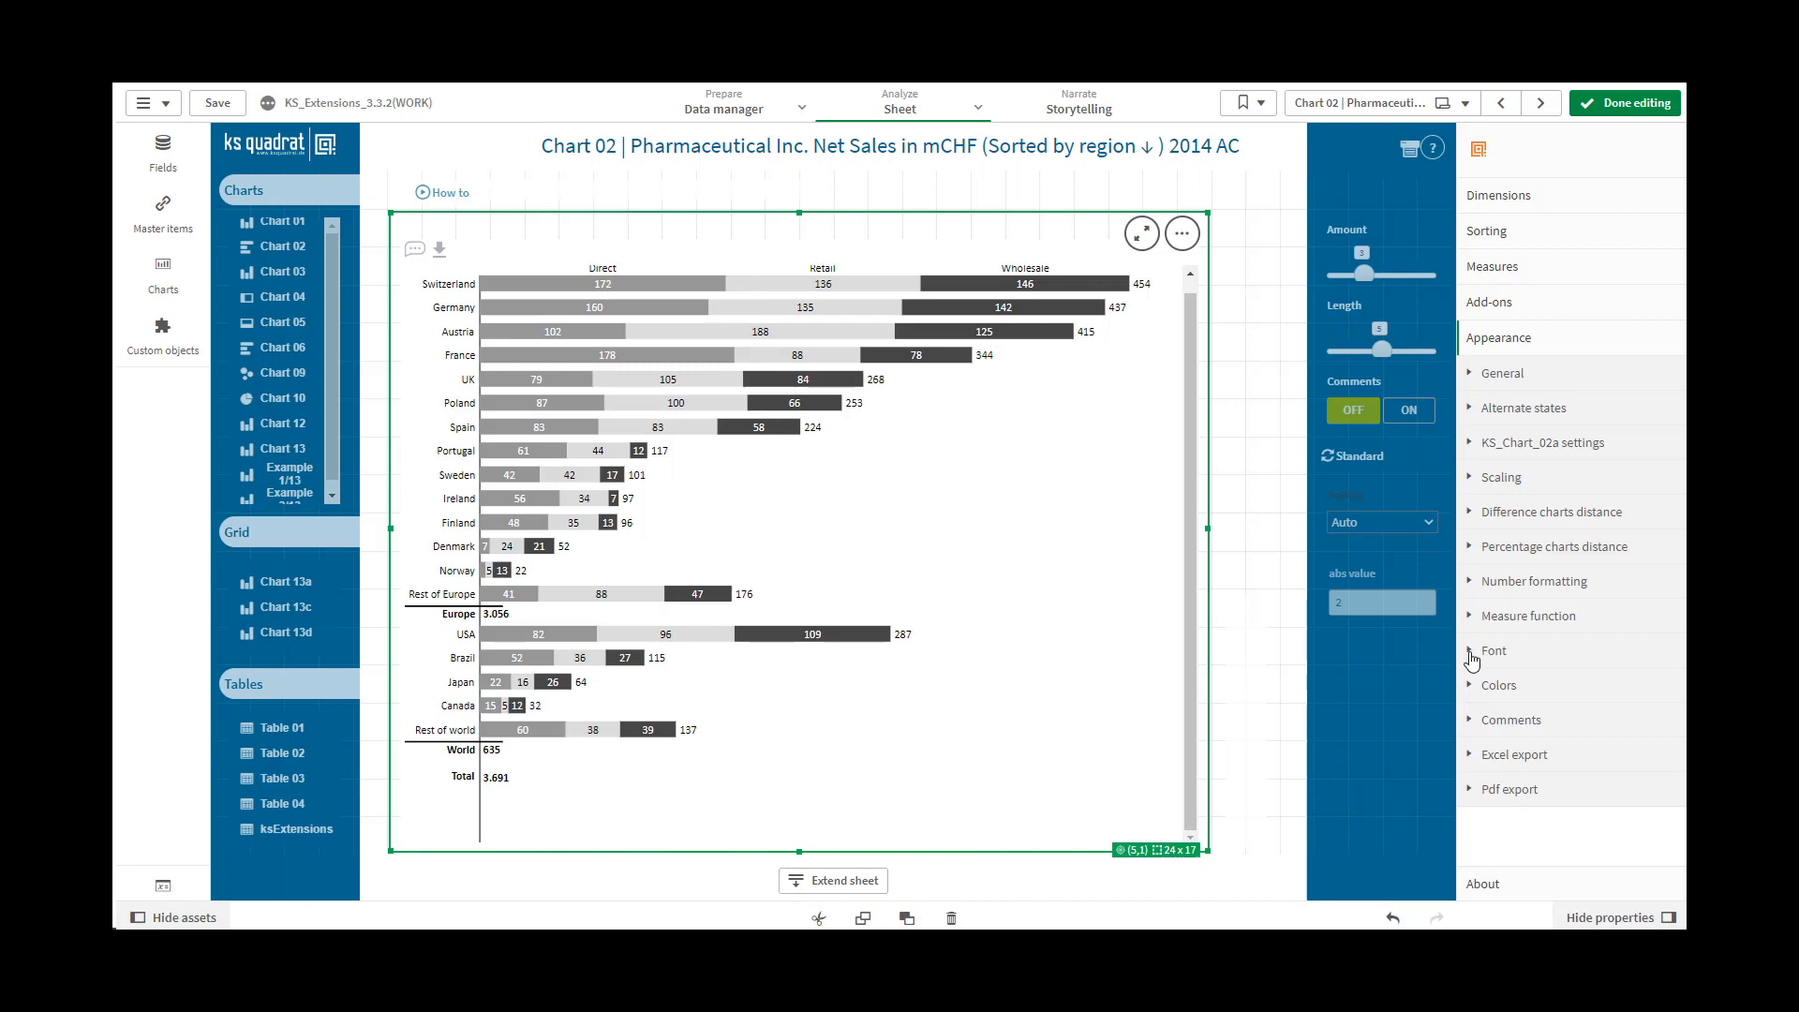
{"action": "left_click", "coordinate": [1471, 654]}
{"action": "left_click_drag", "start_coordinate": [1680, 614], "coordinate": [1683, 792]}
Examine the chart's Colors settings, from background and hover bar to the positive, negative and neutral colors
{"action": "left_click", "coordinate": [1473, 691]}
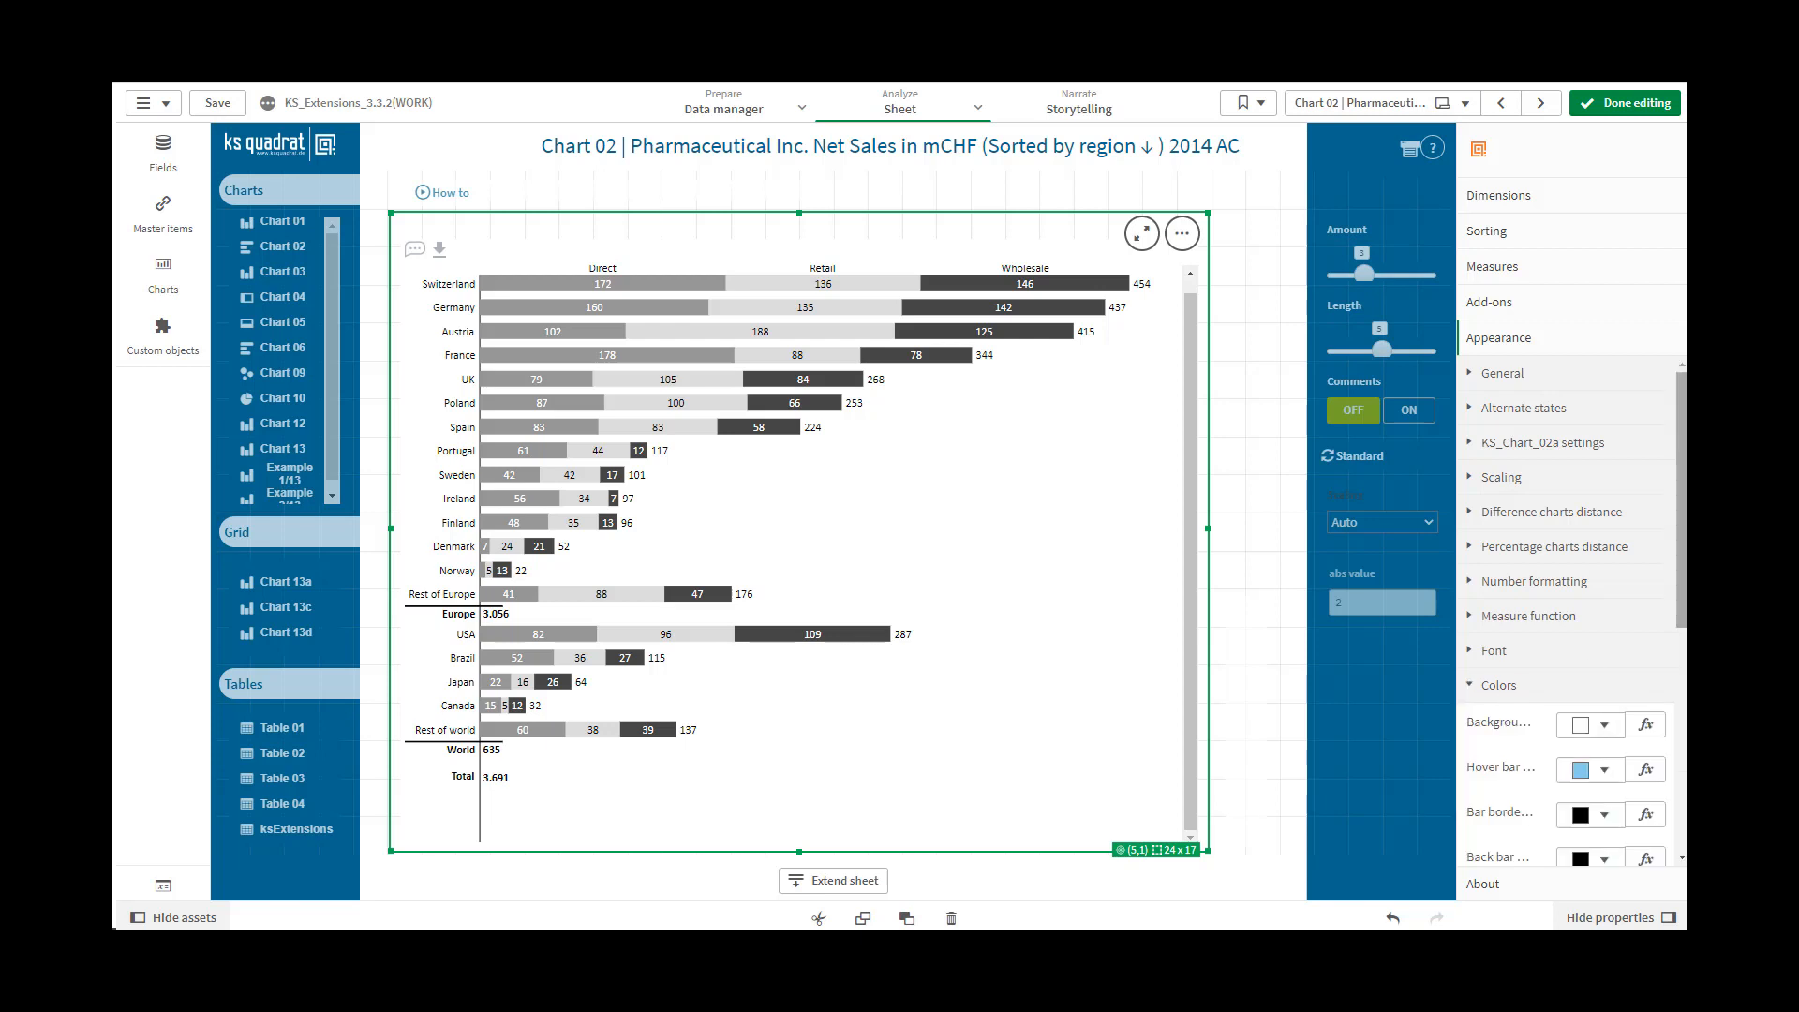
{"action": "scroll", "coordinate": [1683, 610], "scroll_direction": "down", "scroll_amount": 5}
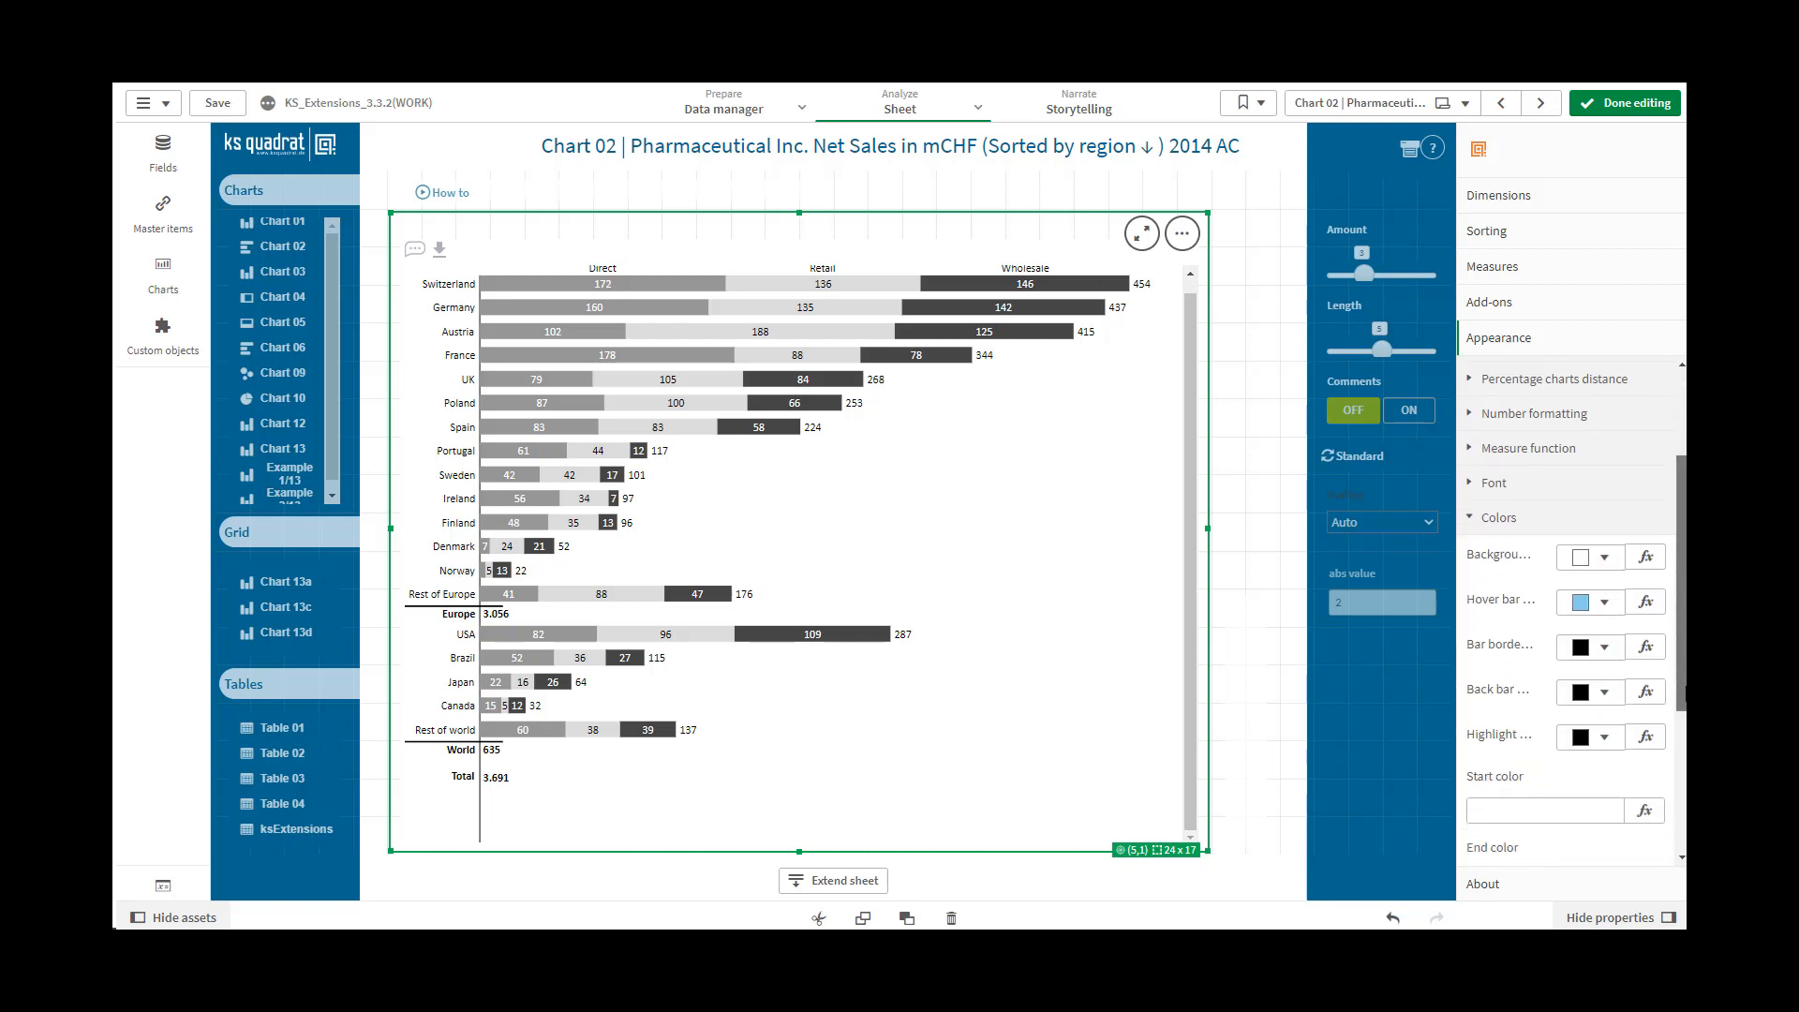
{"action": "scroll", "coordinate": [1565, 609], "scroll_direction": "down", "scroll_amount": 2}
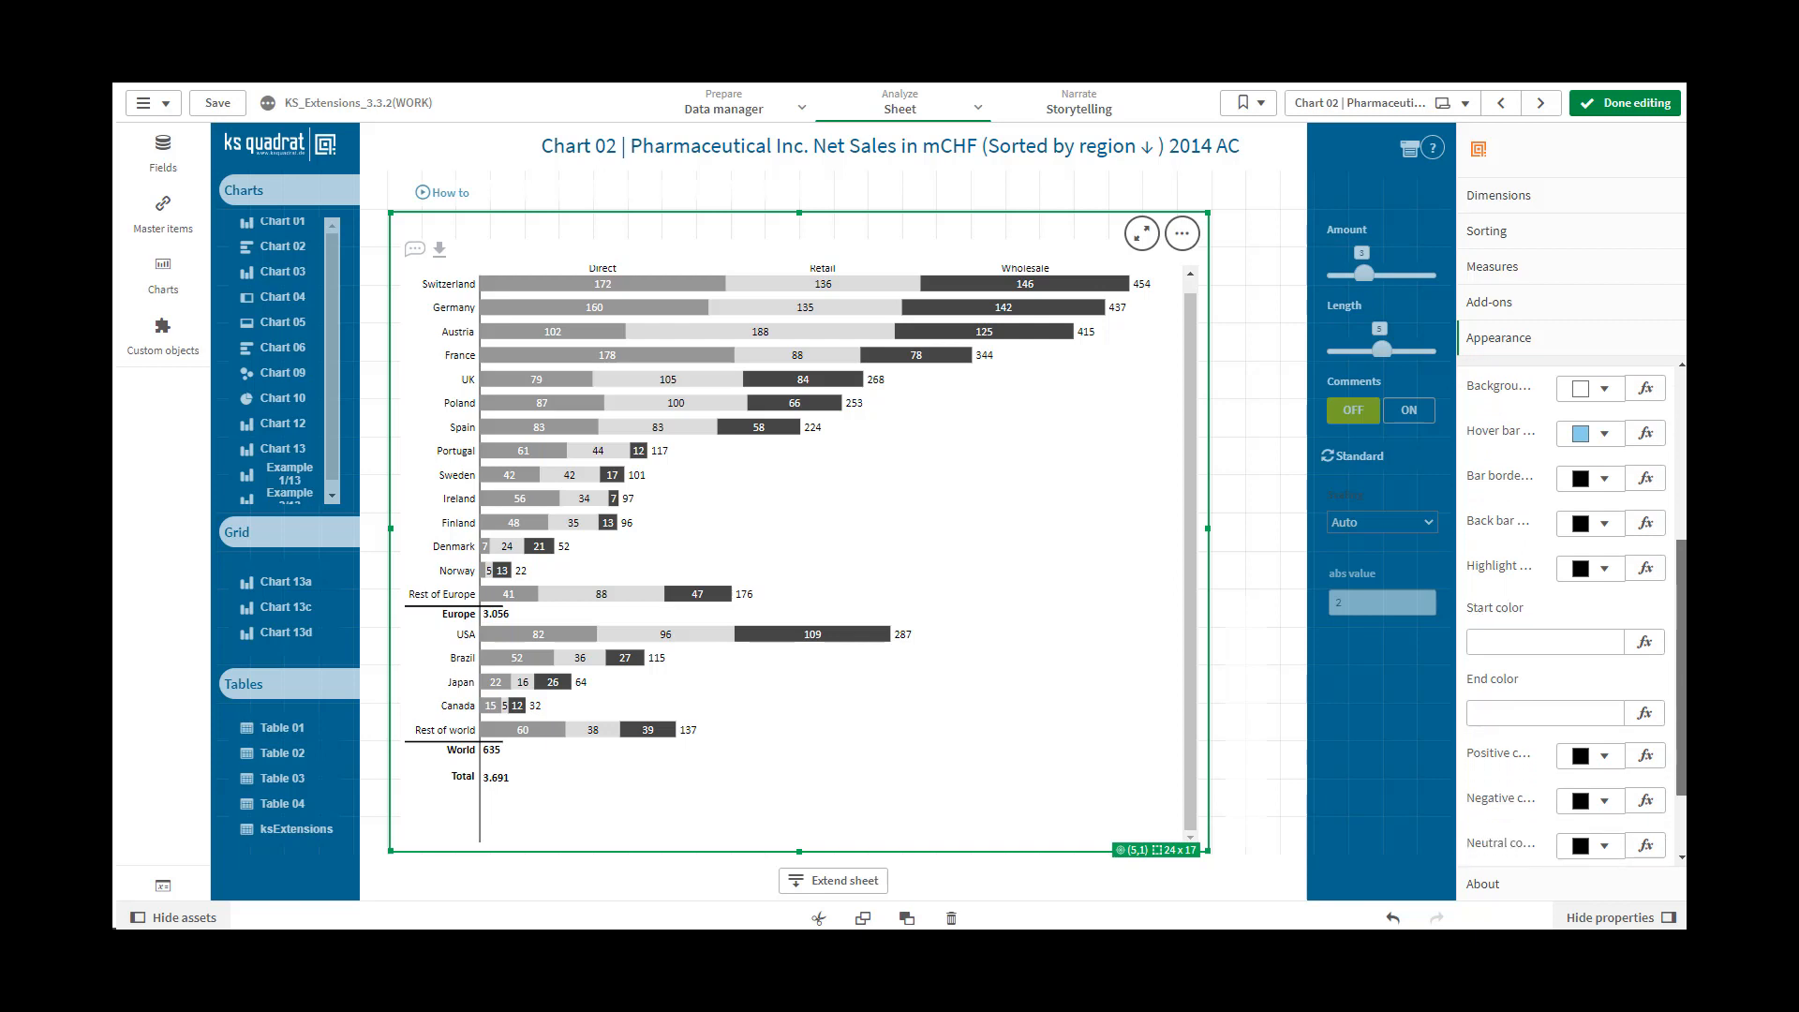
{"action": "left_click_drag", "start_coordinate": [1682, 665], "coordinate": [1682, 667]}
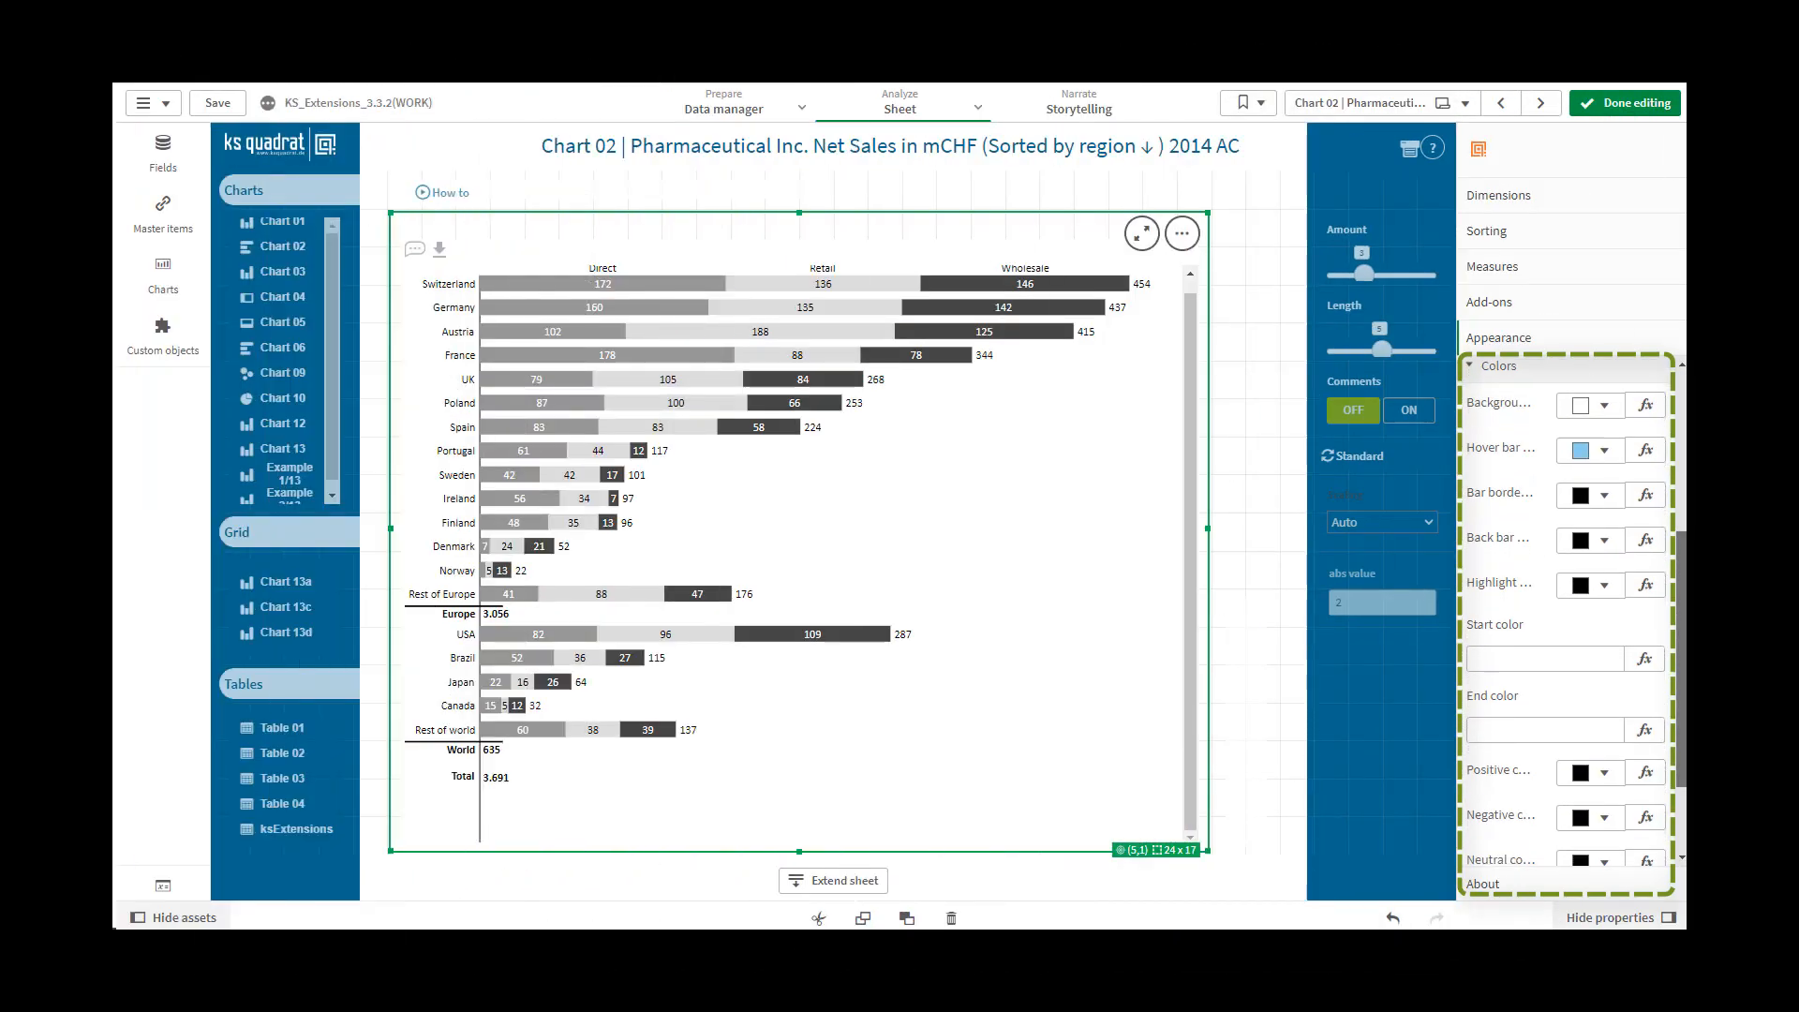
{"action": "left_click_drag", "start_coordinate": [1681, 666], "coordinate": [1681, 667]}
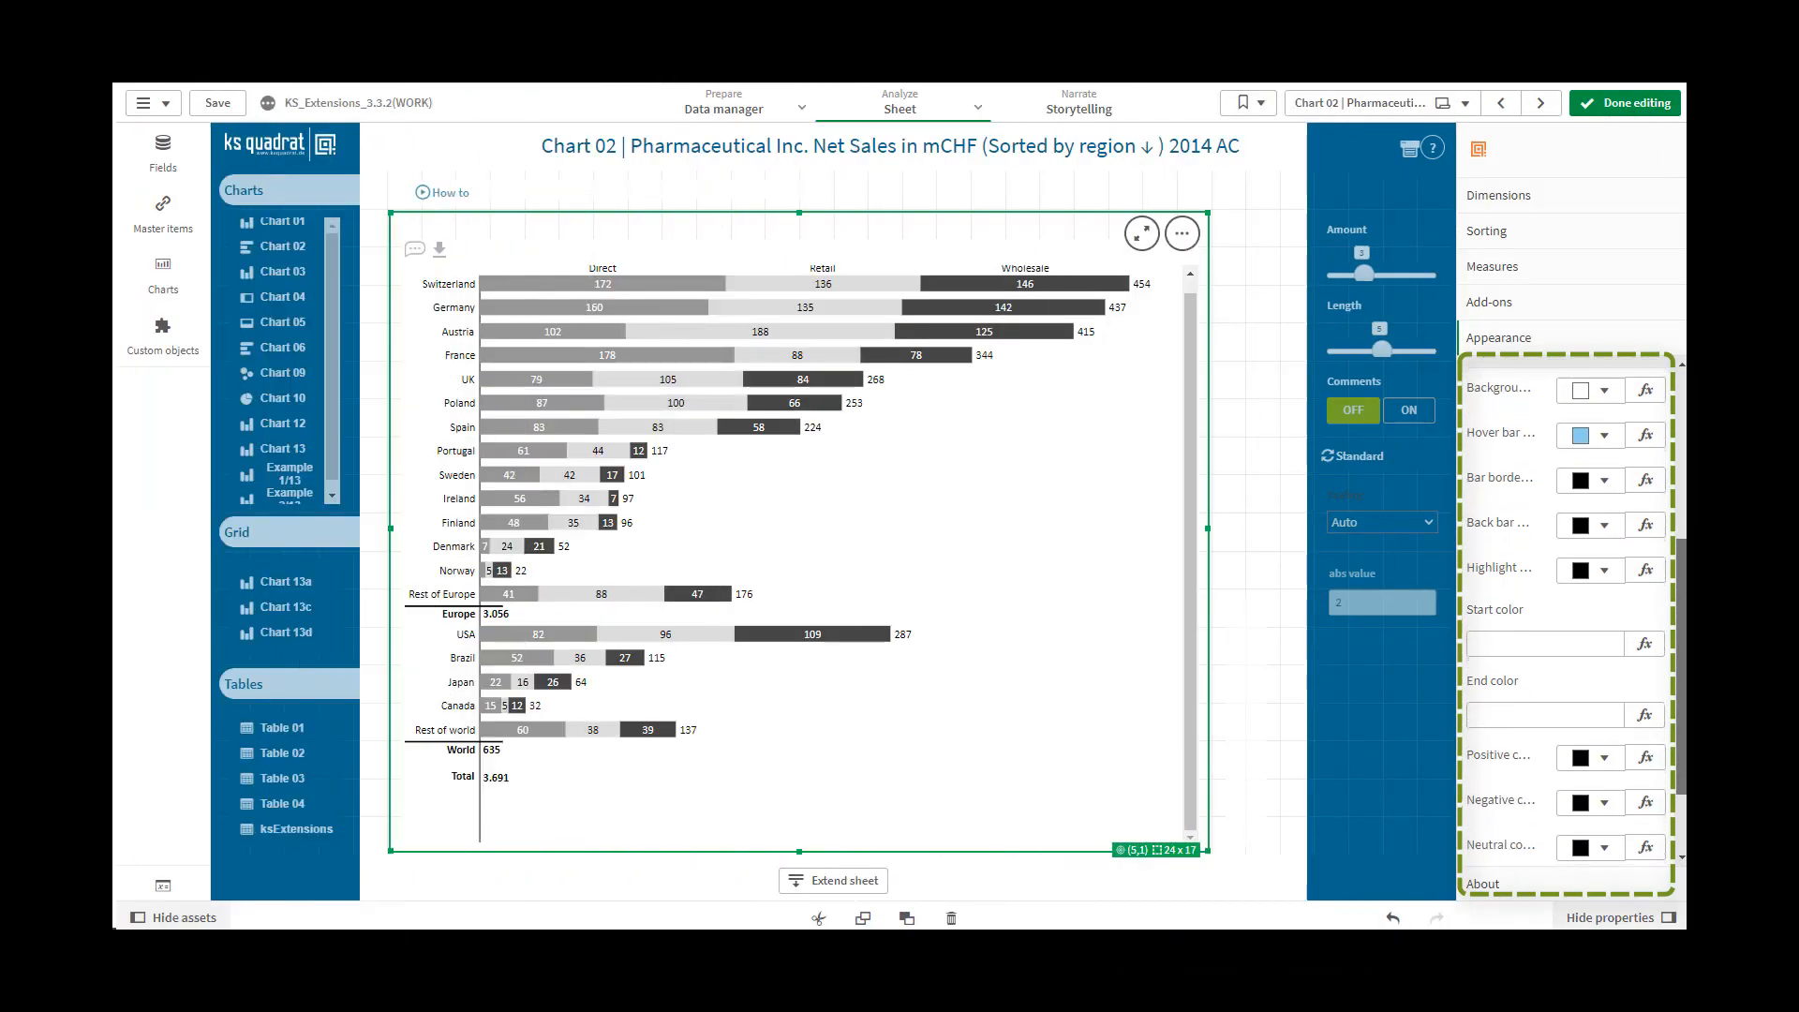